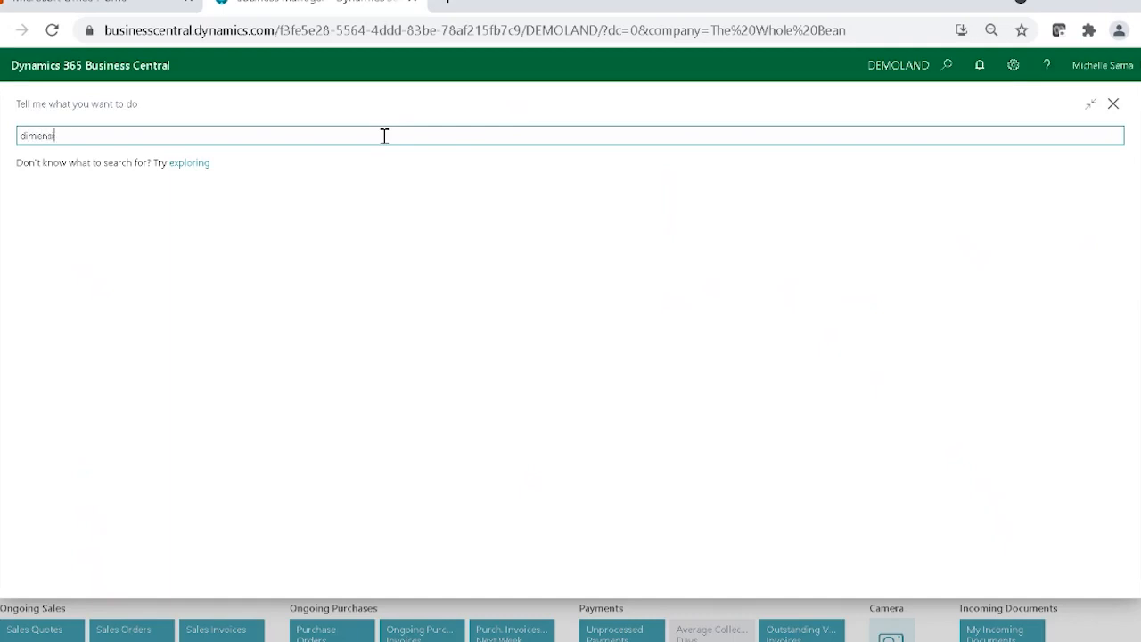
Find the Dimensions list and open the dimension values of the BUSINESS LINE dimension.
text(ns)
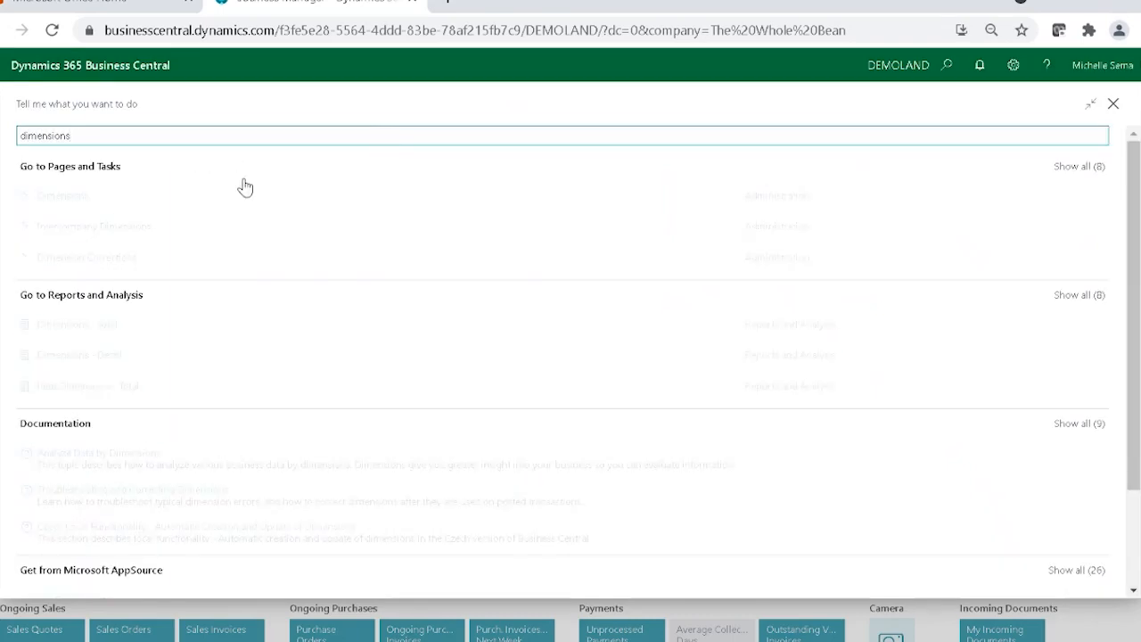
click(90, 196)
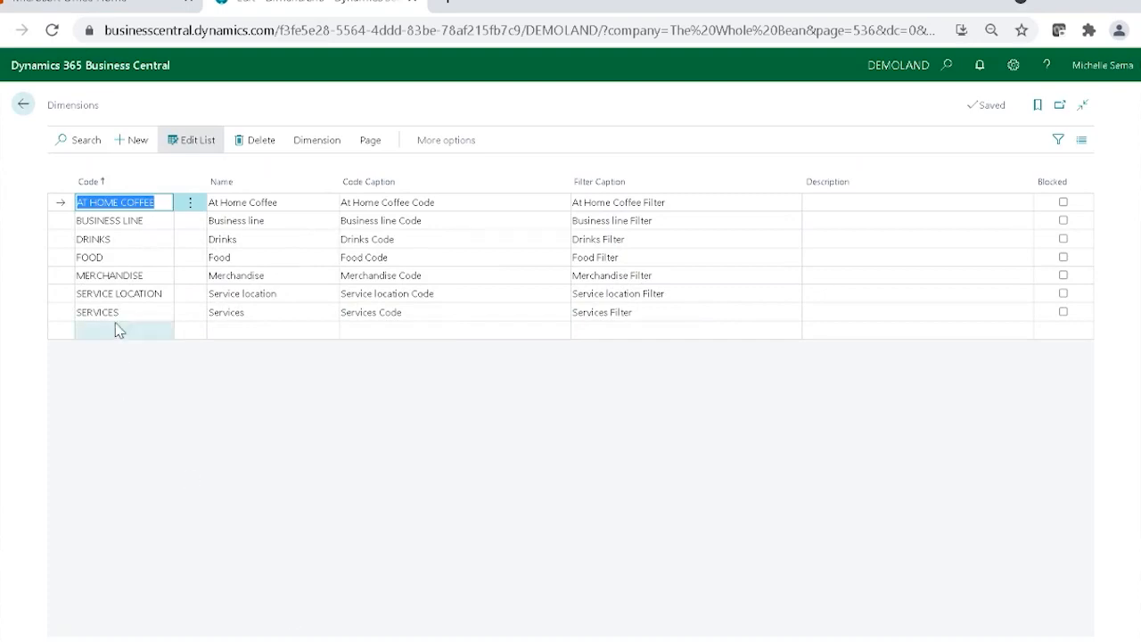
click(69, 224)
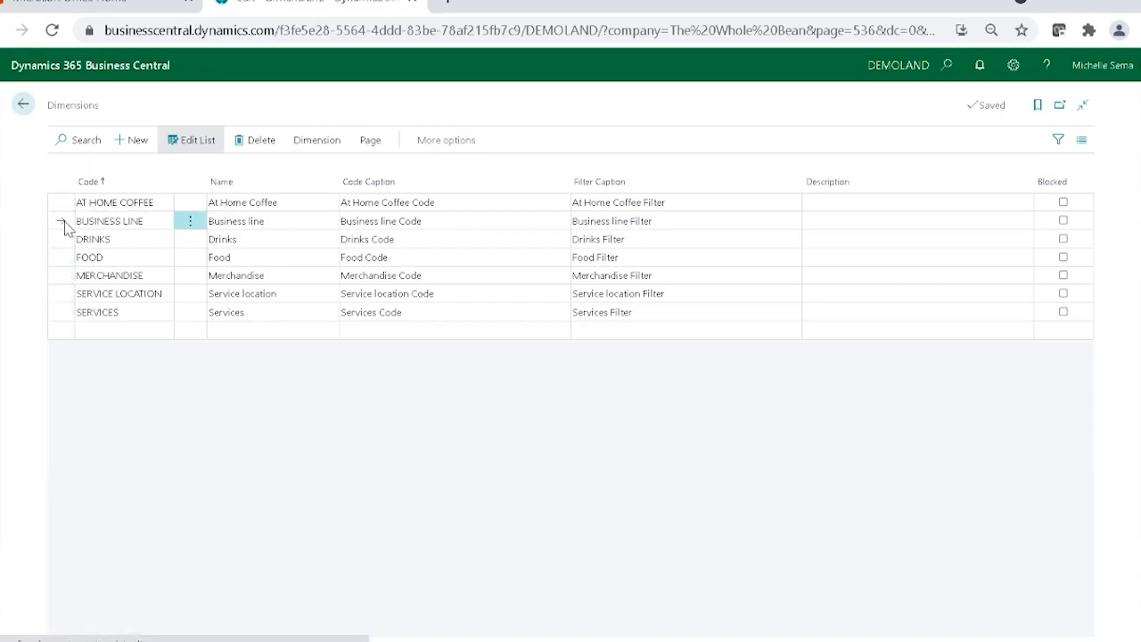
click(308, 148)
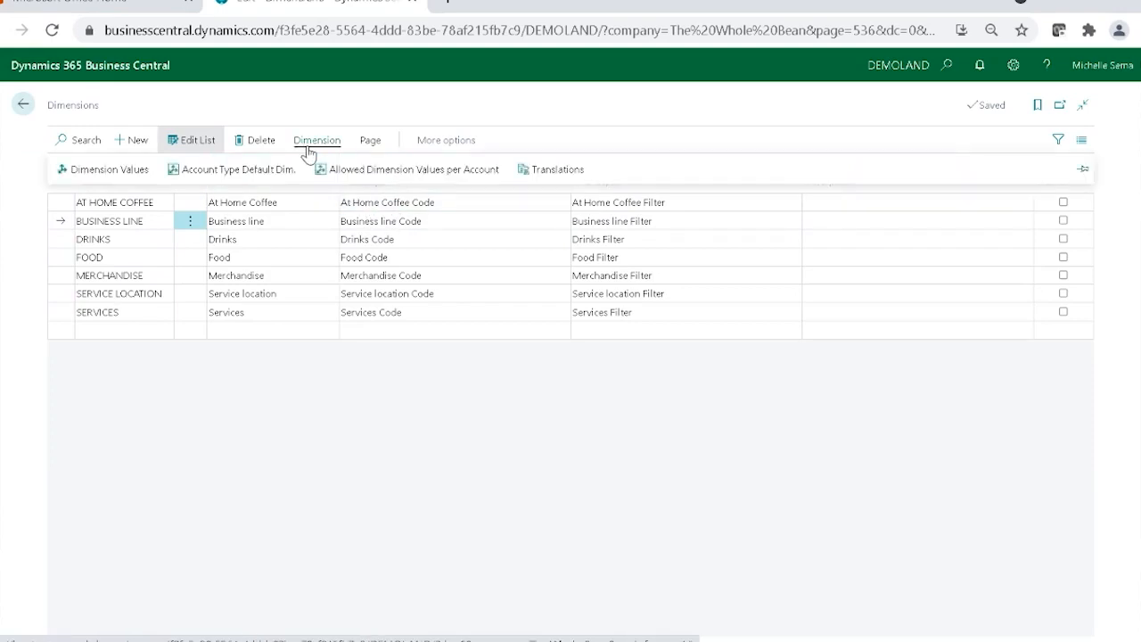
click(109, 171)
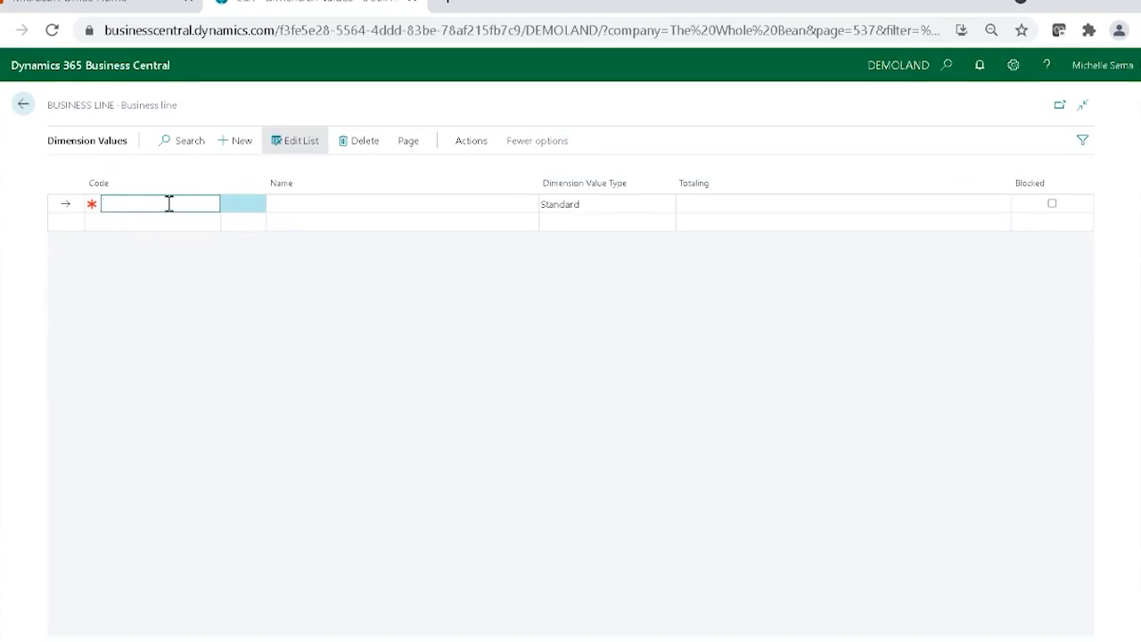
Add the dimension value PERISHABLE with the name "Perishable Items" to the Business line dimension.
text(PERISHABLE)
key(Tab)
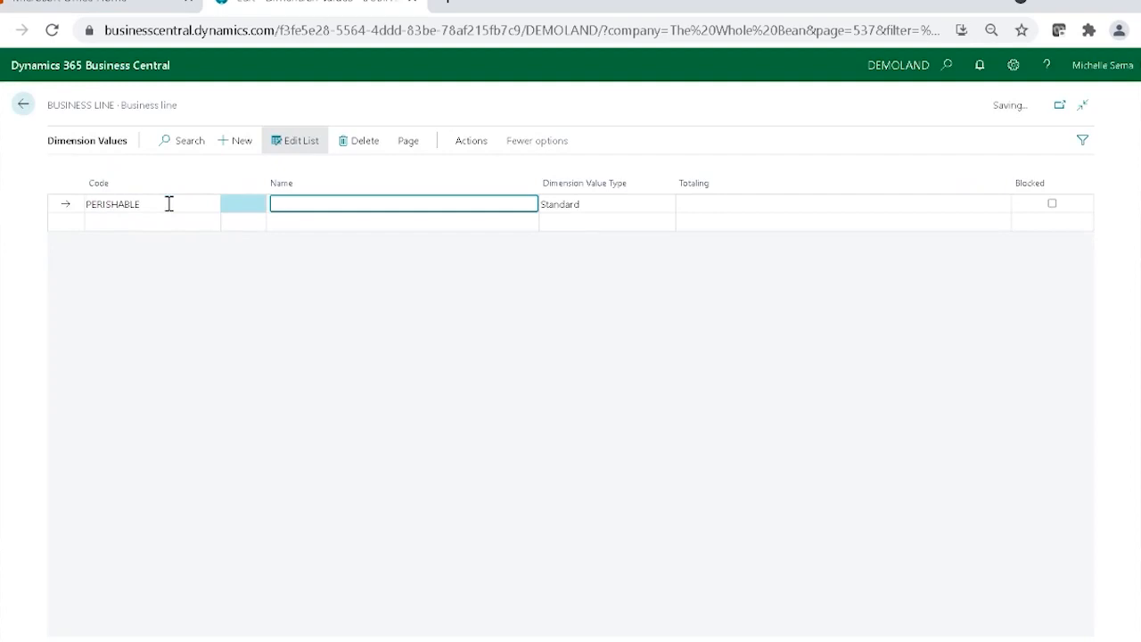
text(PEISHRISHA)
key(BackSpace)
key(BackSpace)
key(BackSpace)
key(BackSpace)
key(BackSpace)
text(erishable Items)
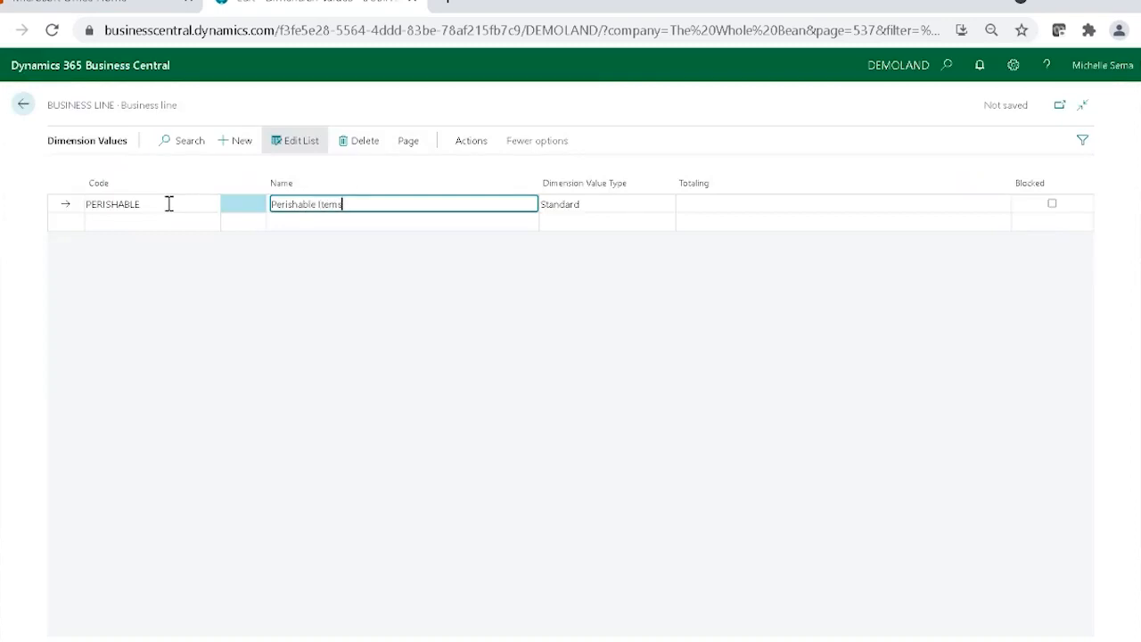
Add a second Business line value with the code GOODS and the name "Goods".
click(156, 222)
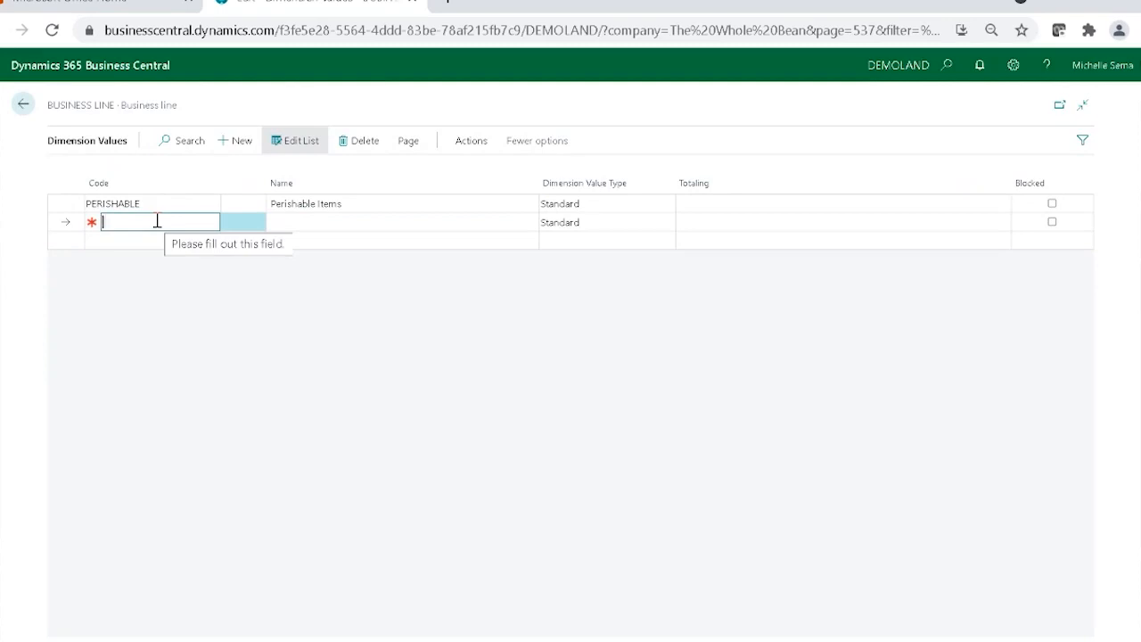
text(GOO)
key(Tab)
text(Goods)
key(Return)
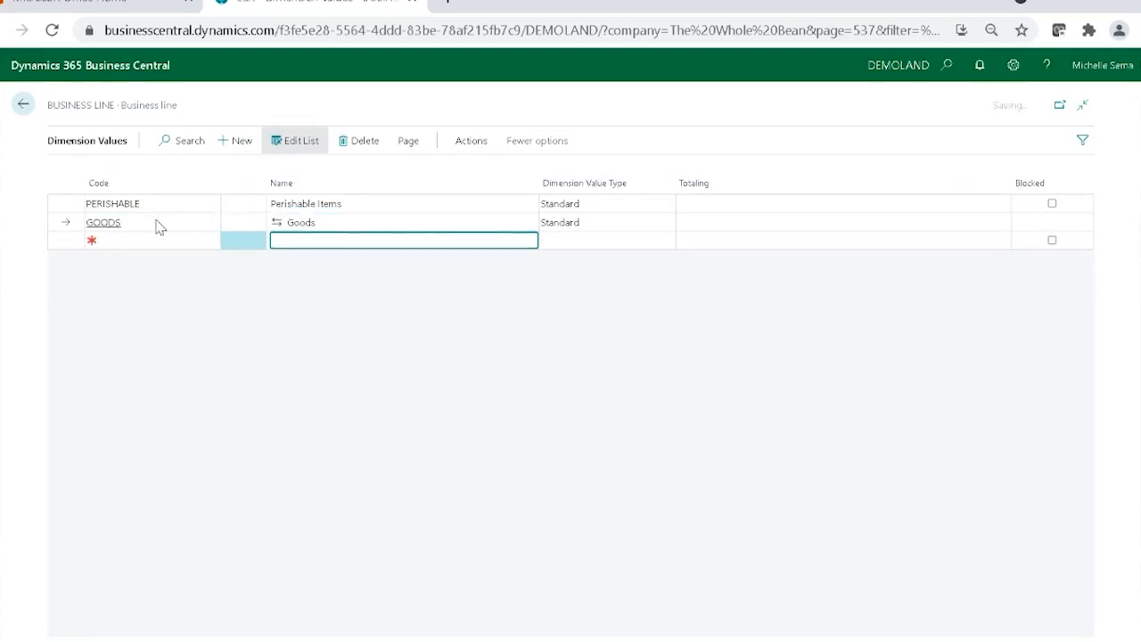
Add a third Business line value with the code SERVICES and the name "Services Offered".
text(SE)
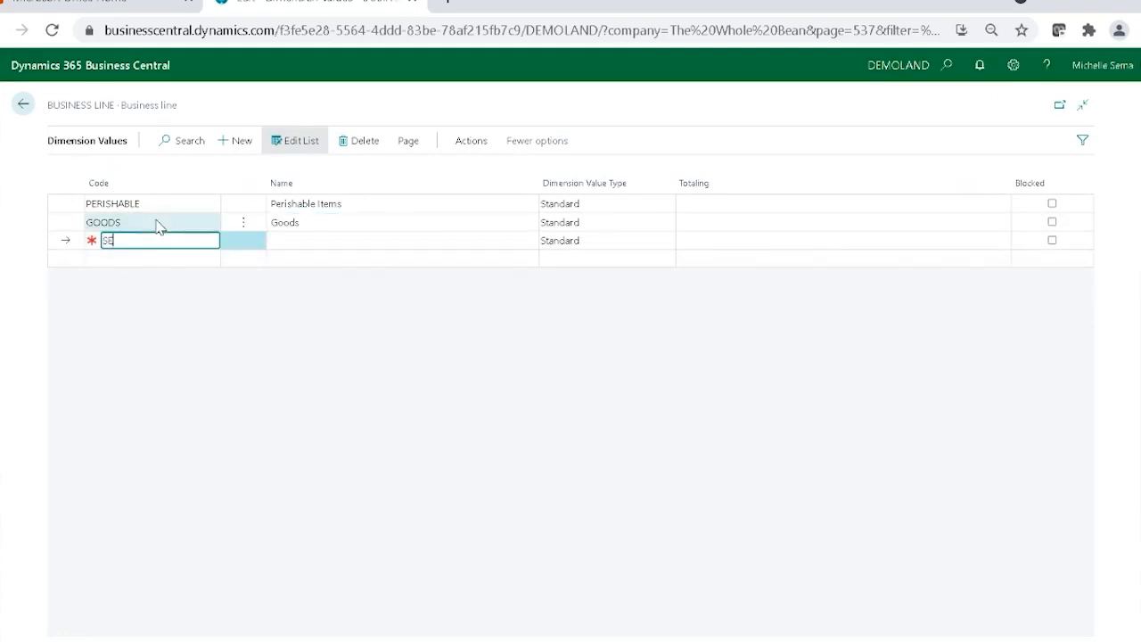
text(rvices)
key(Tab)
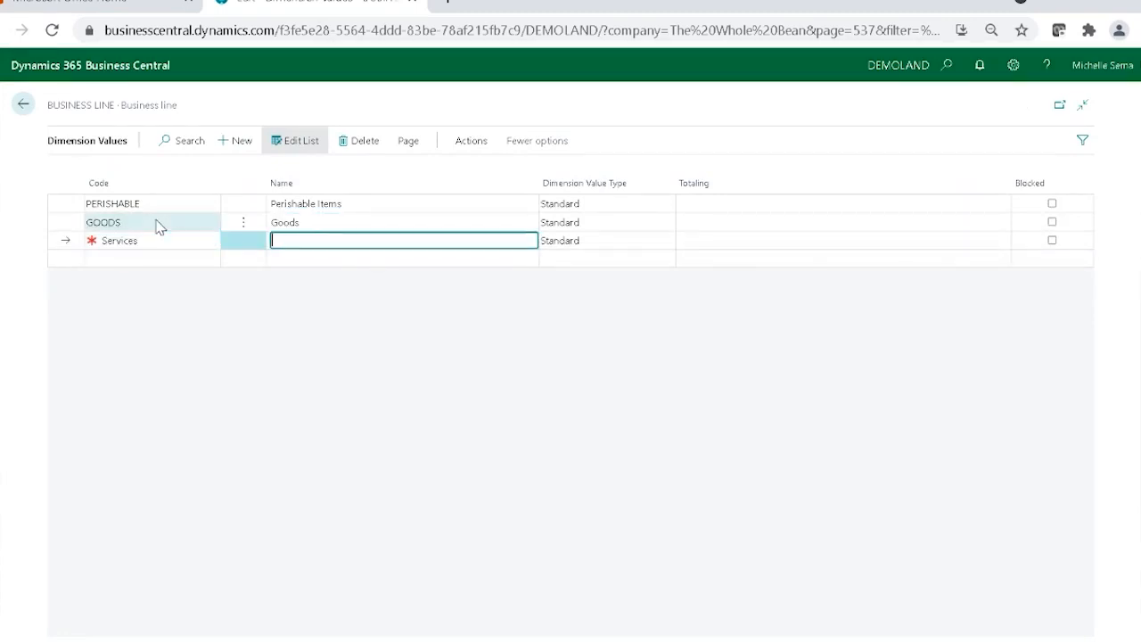
text(Services Offered)
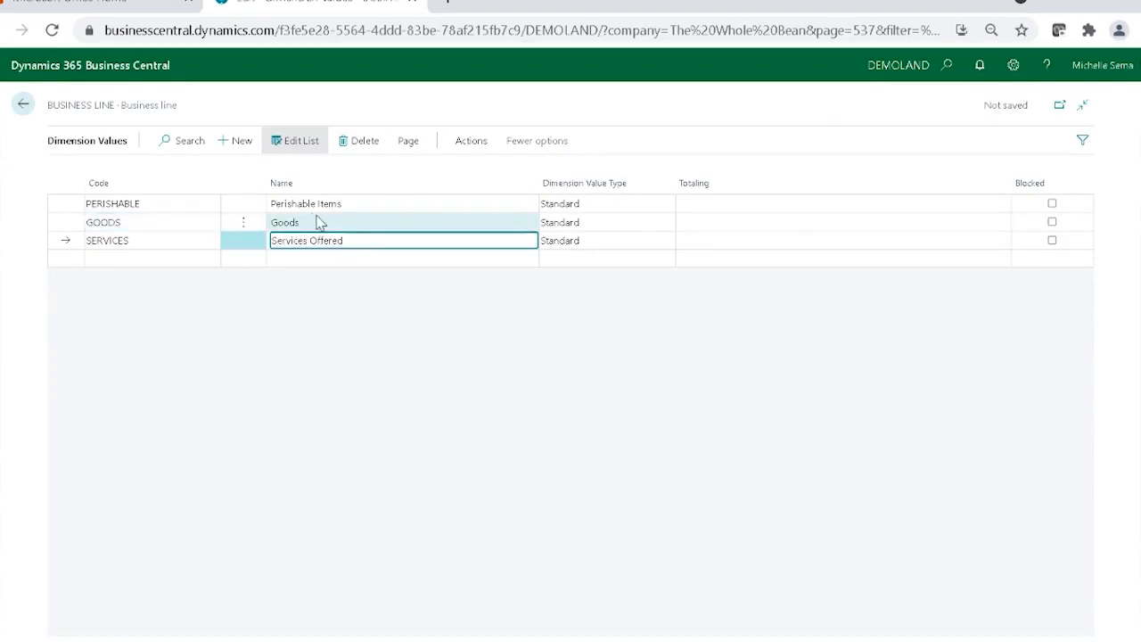
Change the name of the GOODS value to "Goods Sold" and return to the Dimensions list.
click(319, 222)
click(321, 223)
text(Sc)
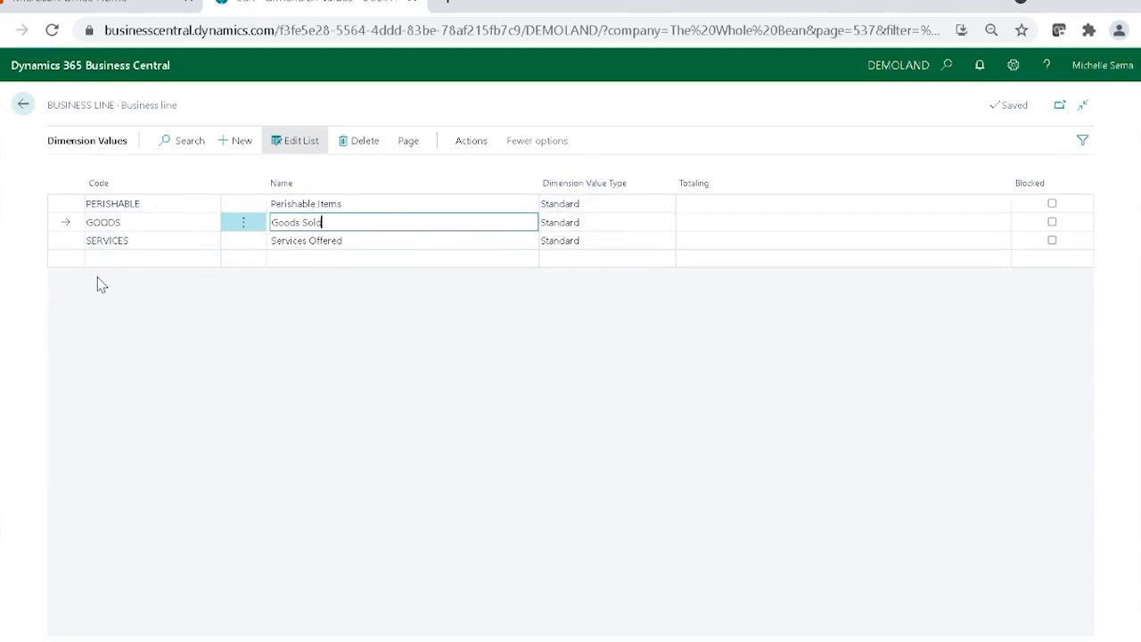
click(23, 105)
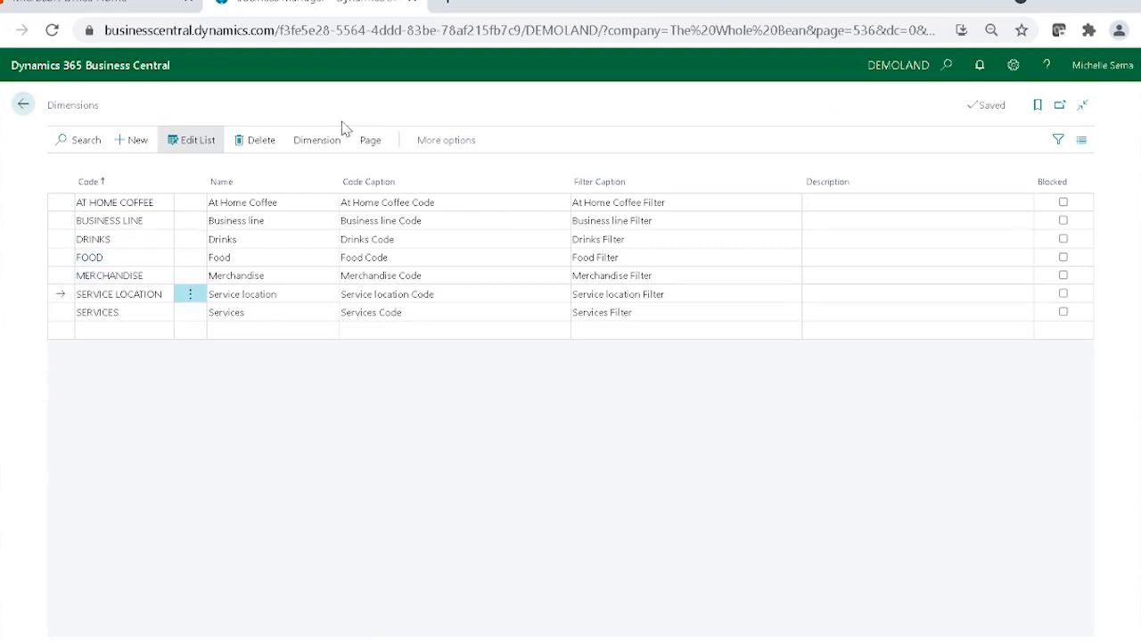
Open the SERVICE LOCATION dimension's values and add the code ONSITE with the name "Onsite".
click(314, 140)
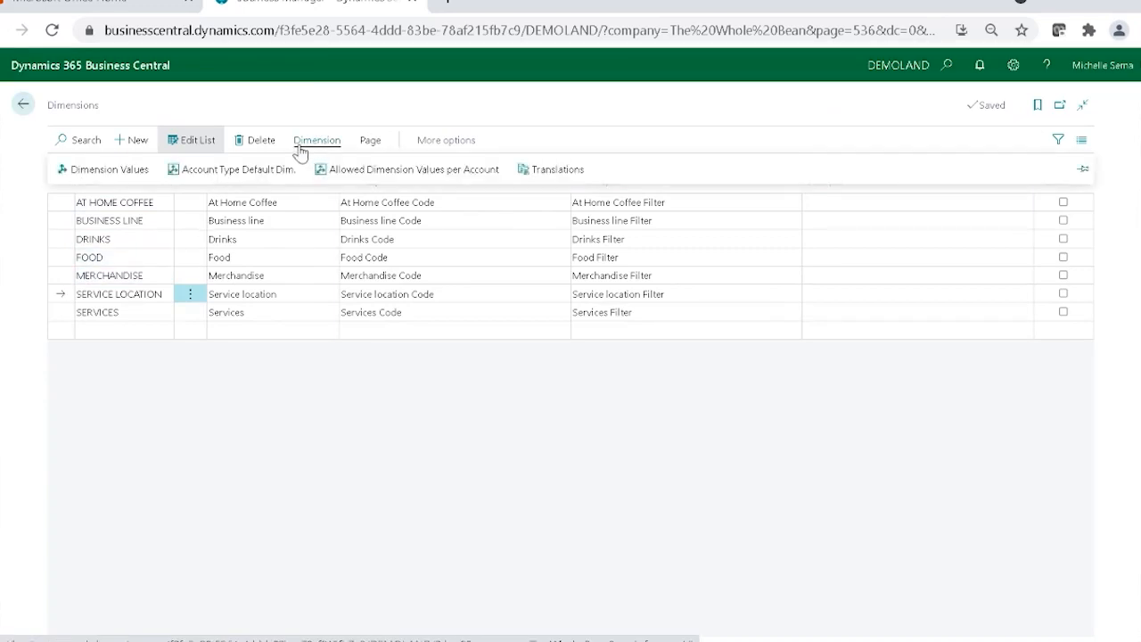
click(97, 171)
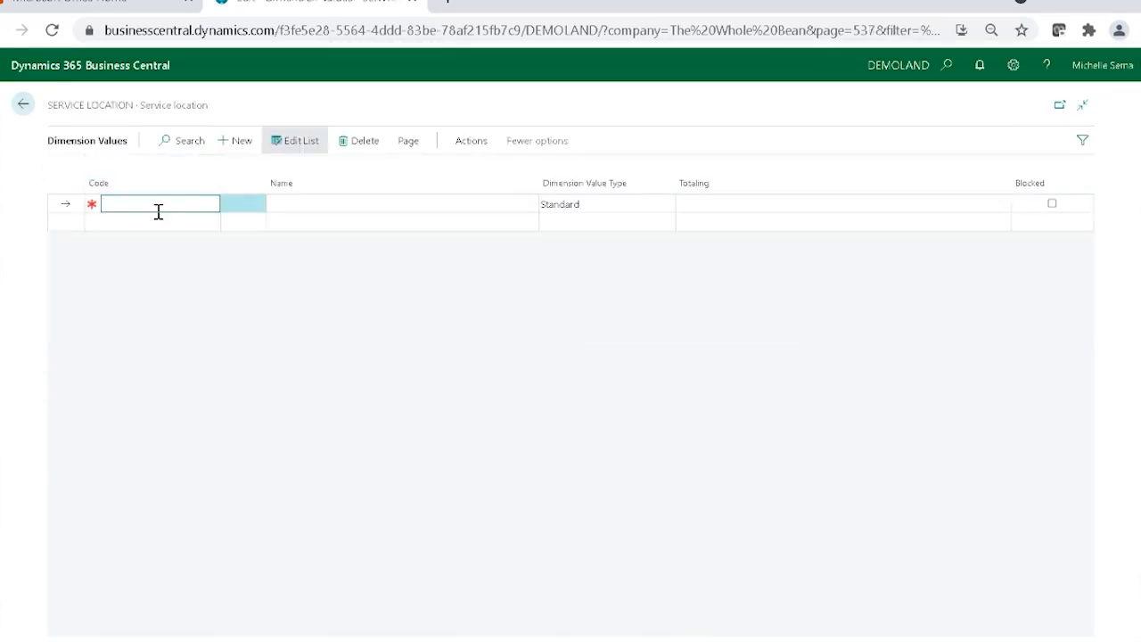
text(Onsite)
key(Tab)
text(Onsite)
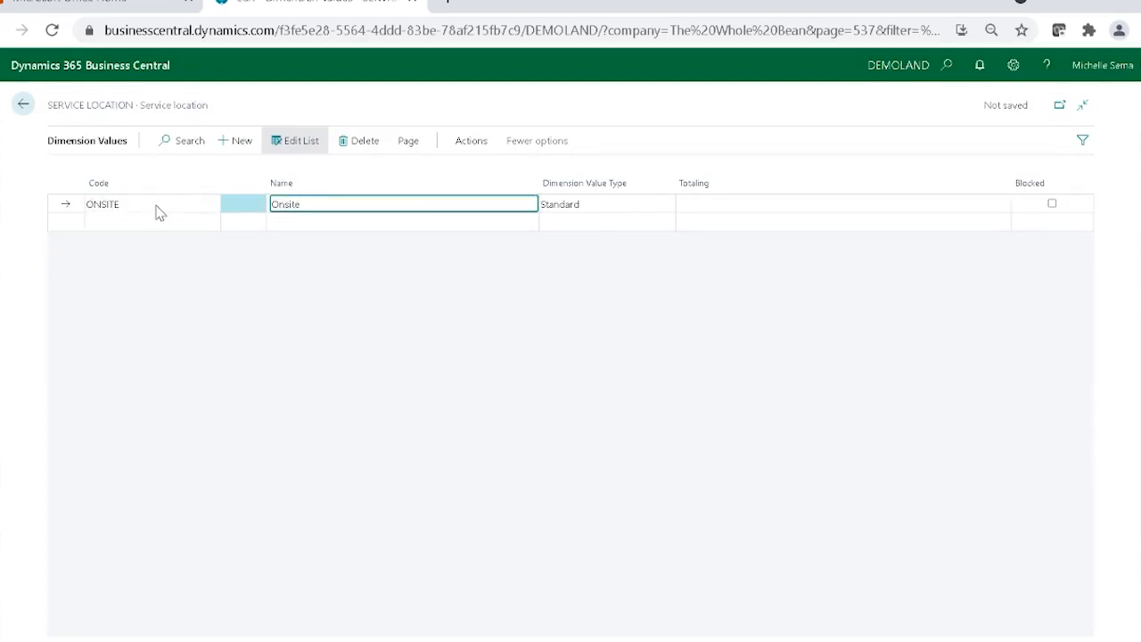
Add the Service location value FOOD TRUCK with the name "Food Truck".
key(Down)
key(Left)
text(Food Truck)
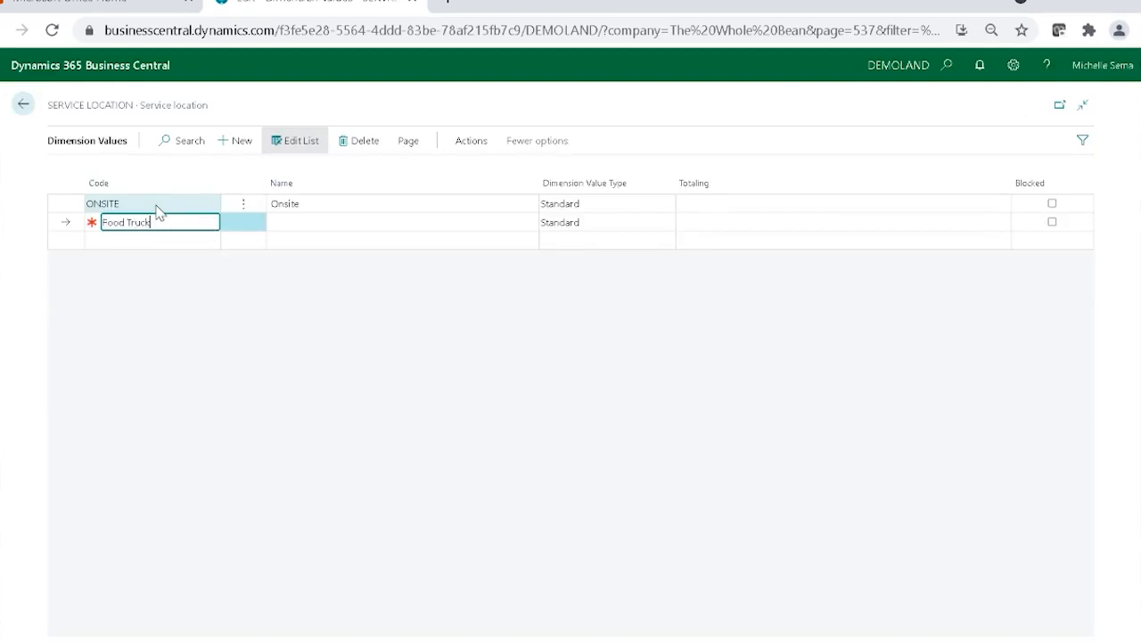
key(Tab)
text(Food Truc)
key(Return)
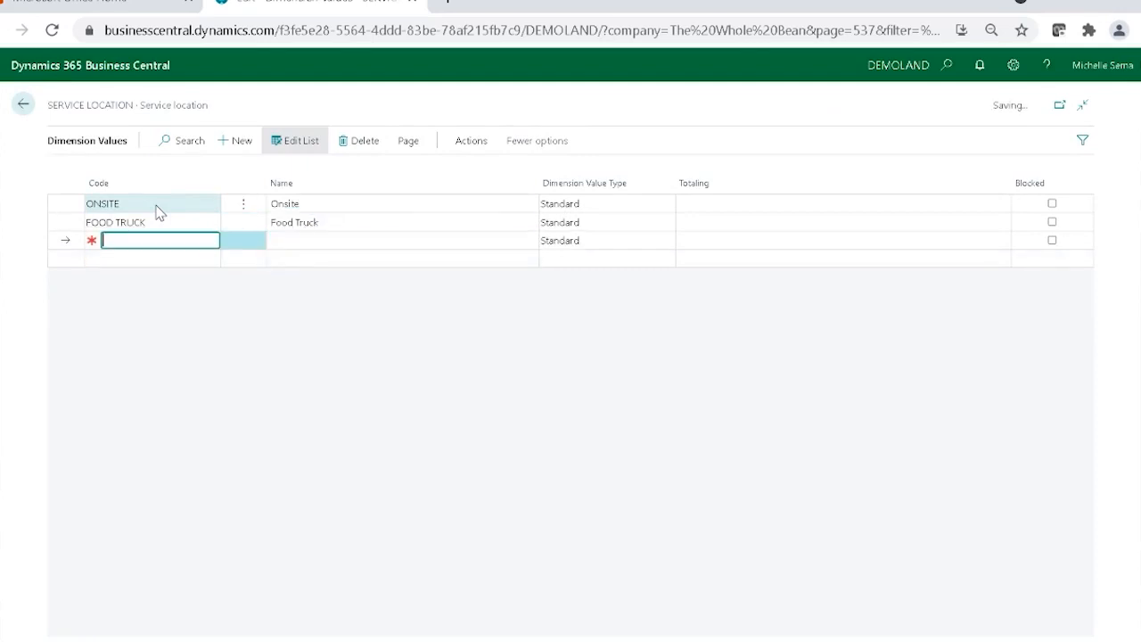
Add the Service location value 3RD PARTY named "3rd Party Location" and return to the Dimensions list.
text(3 R)
key(BackSpace)
key(BackSpace)
text(RD PARTY)
key(Tab)
text(3)
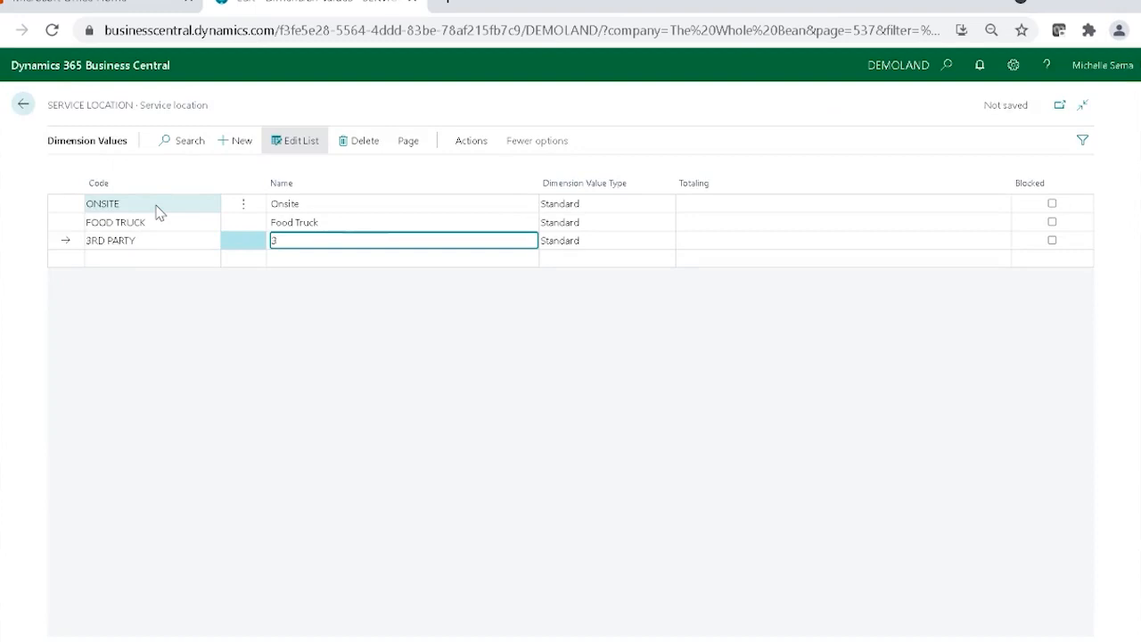
text(rd Party Location)
click(23, 105)
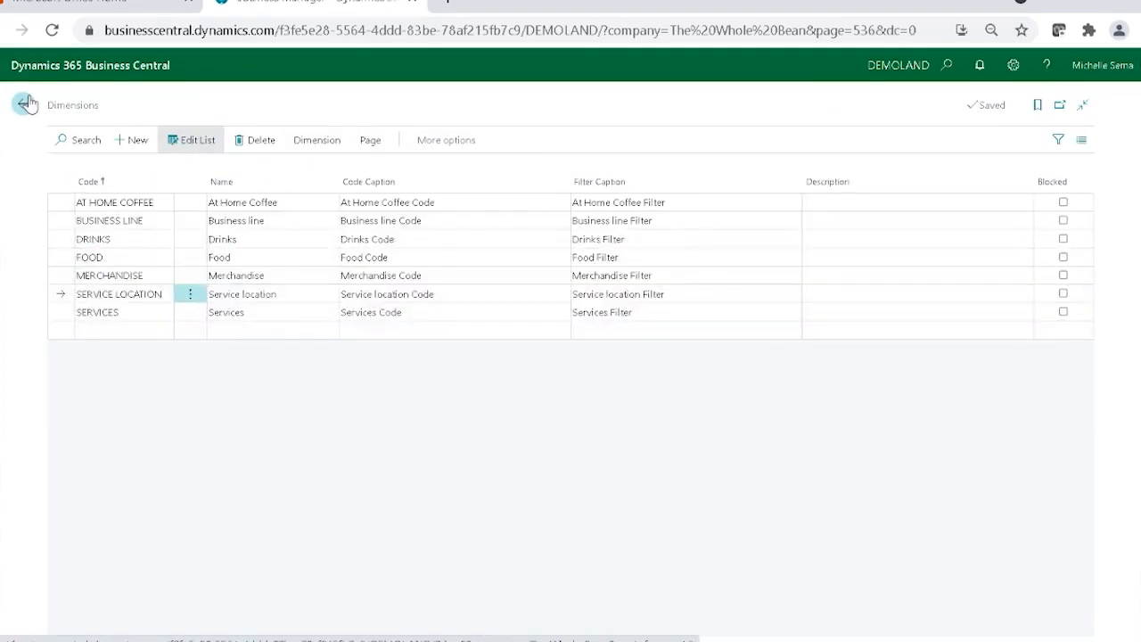
Review the whole list of dimension values of the DRINKS dimension and return to the Dimensions list.
click(84, 237)
click(308, 142)
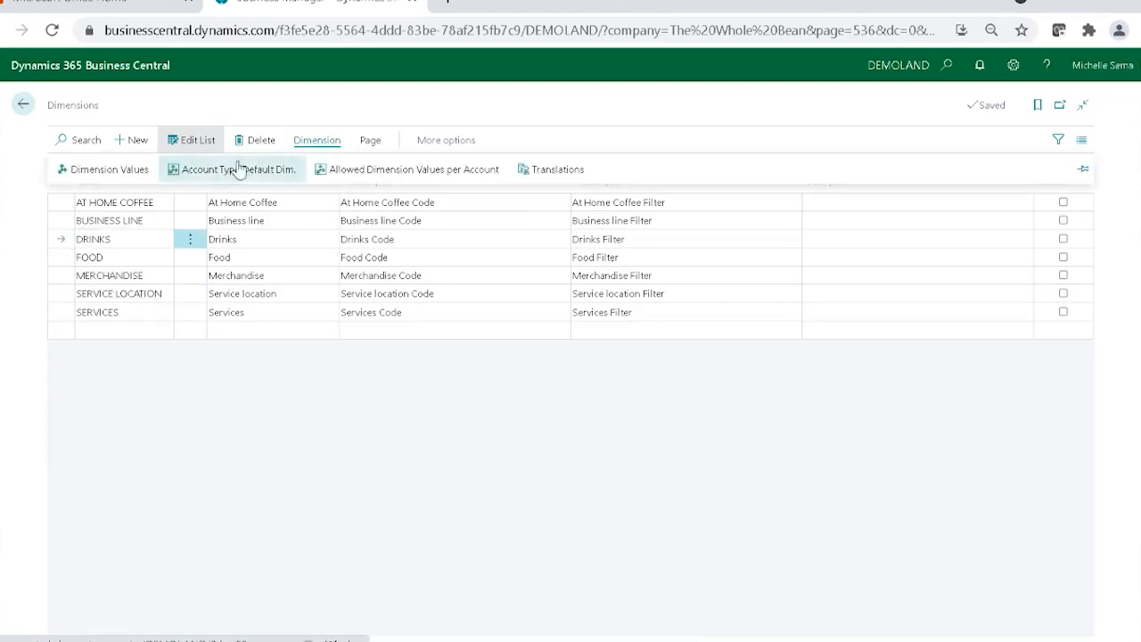
click(129, 171)
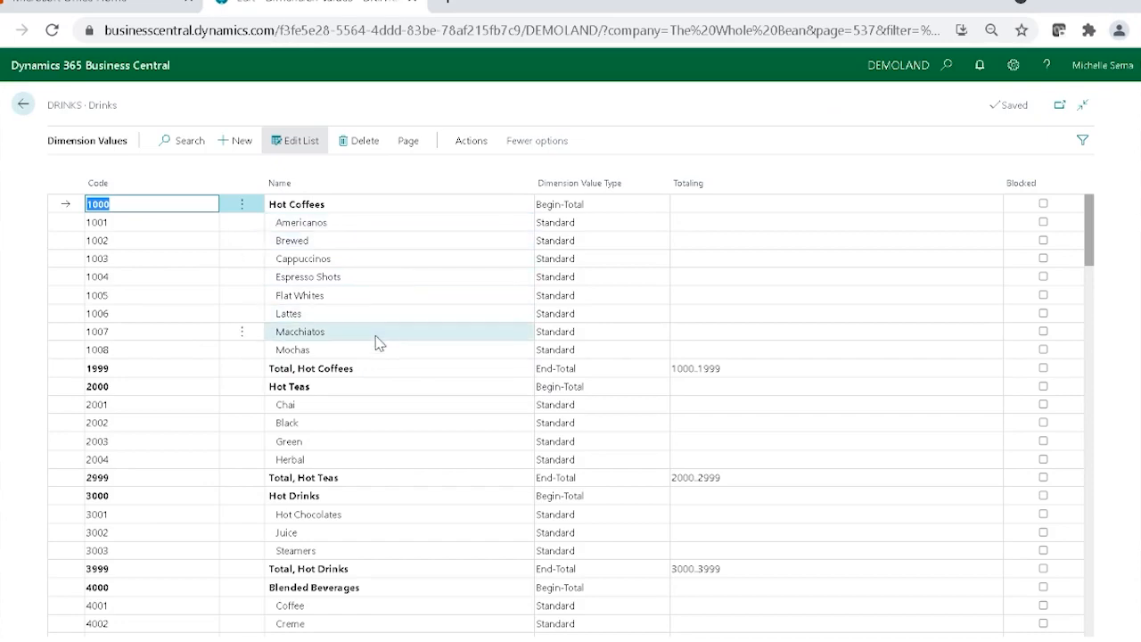
scroll(387, 438, down, 8)
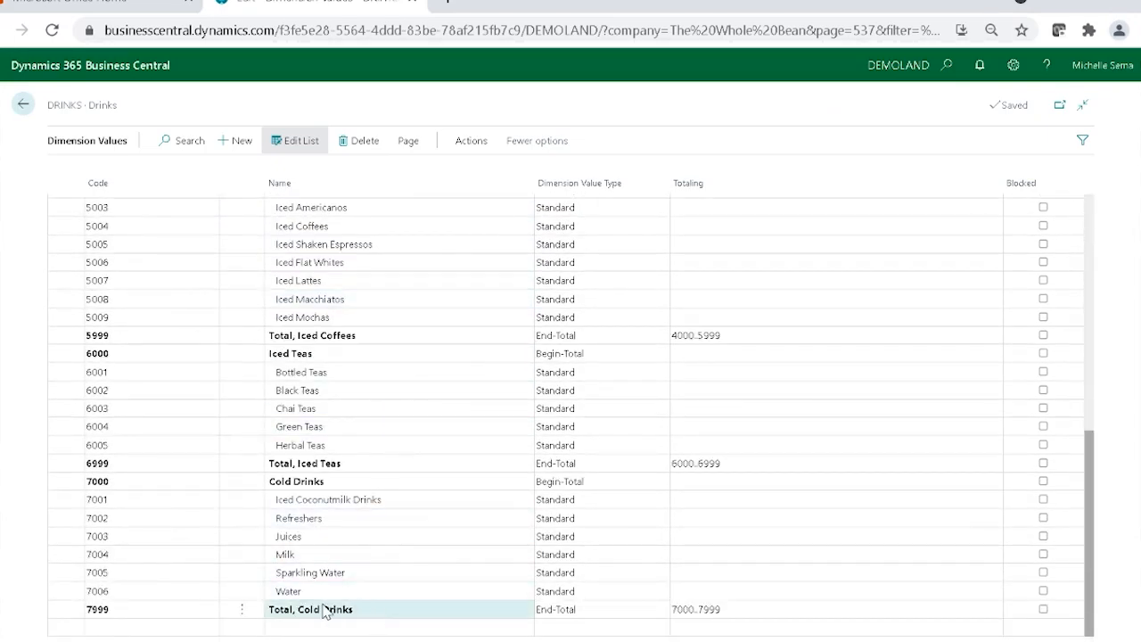
scroll(395, 443, up, 8)
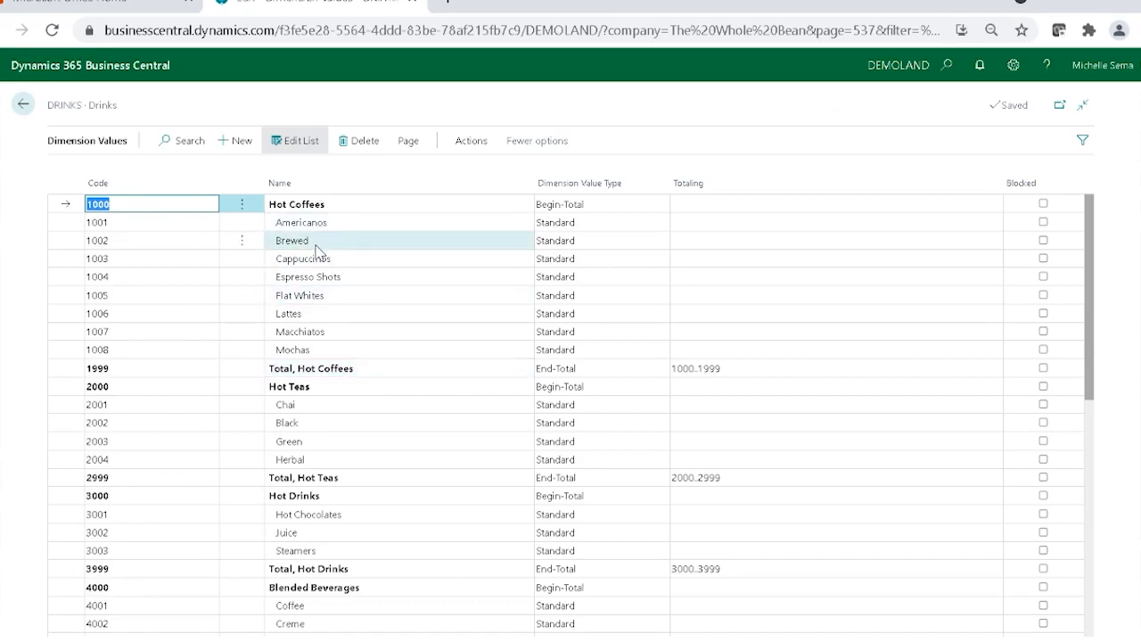
click(20, 114)
click(21, 106)
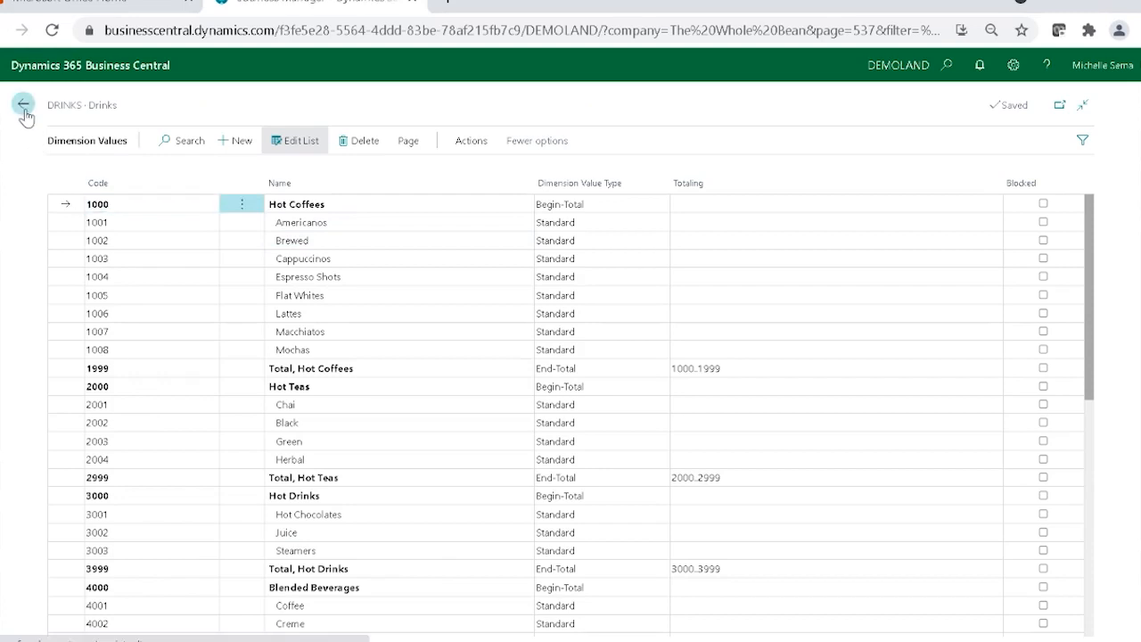
Review the dimension values and totaling ranges of the FOOD dimension, and return to the Dimensions list.
click(314, 143)
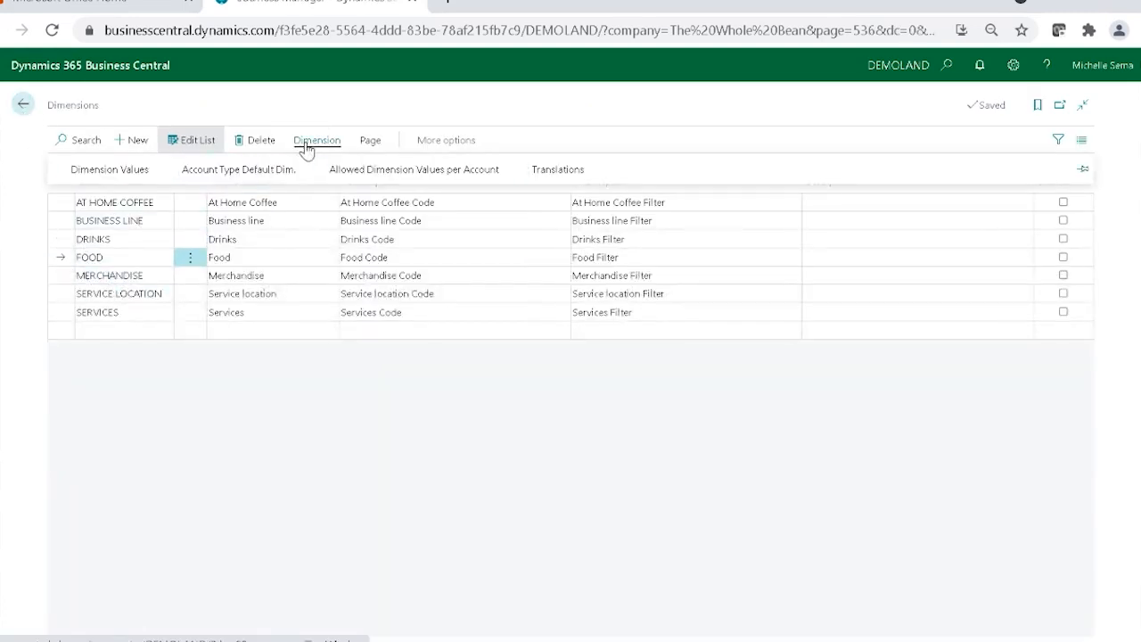
click(120, 180)
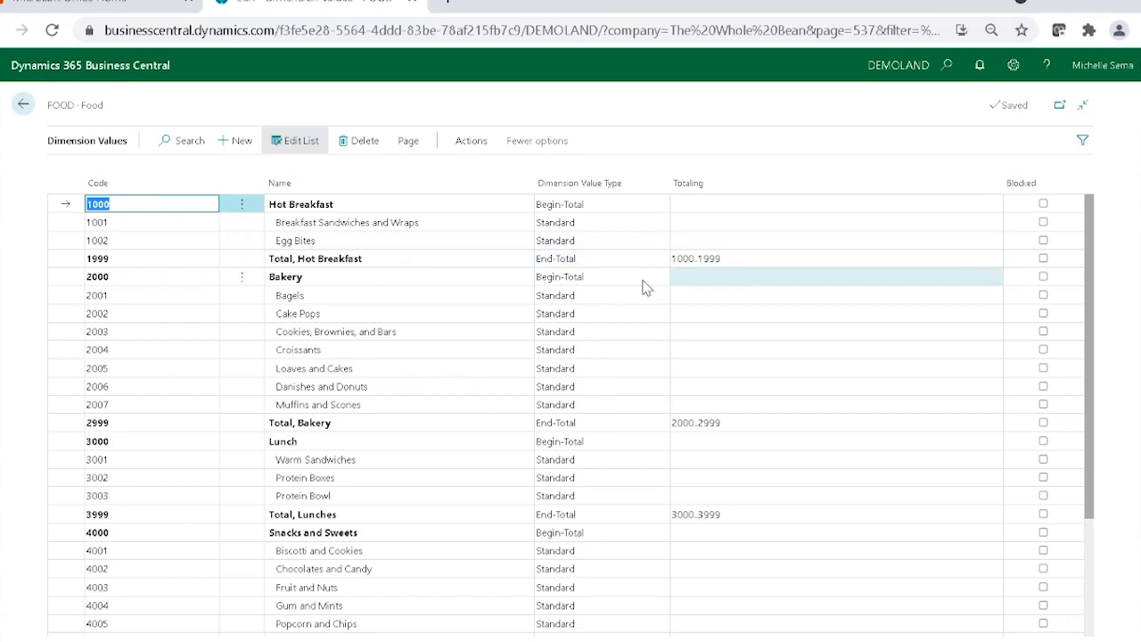
click(25, 111)
Review the dimension values of the MERCHANDISE dimension and return to the Dimensions list.
click(53, 277)
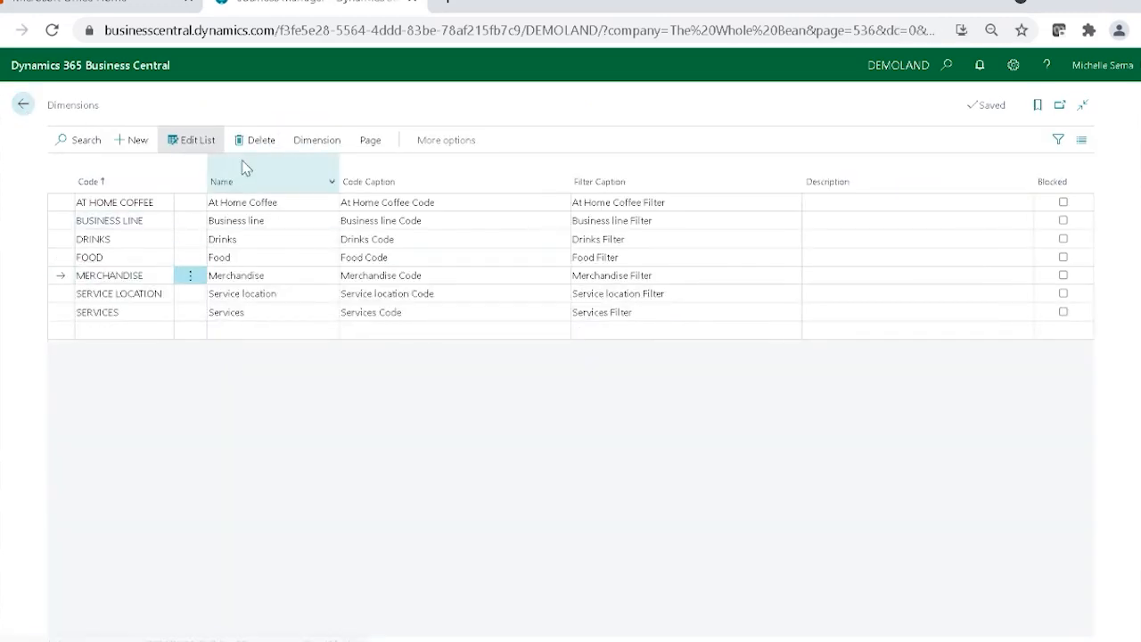
click(317, 140)
click(133, 166)
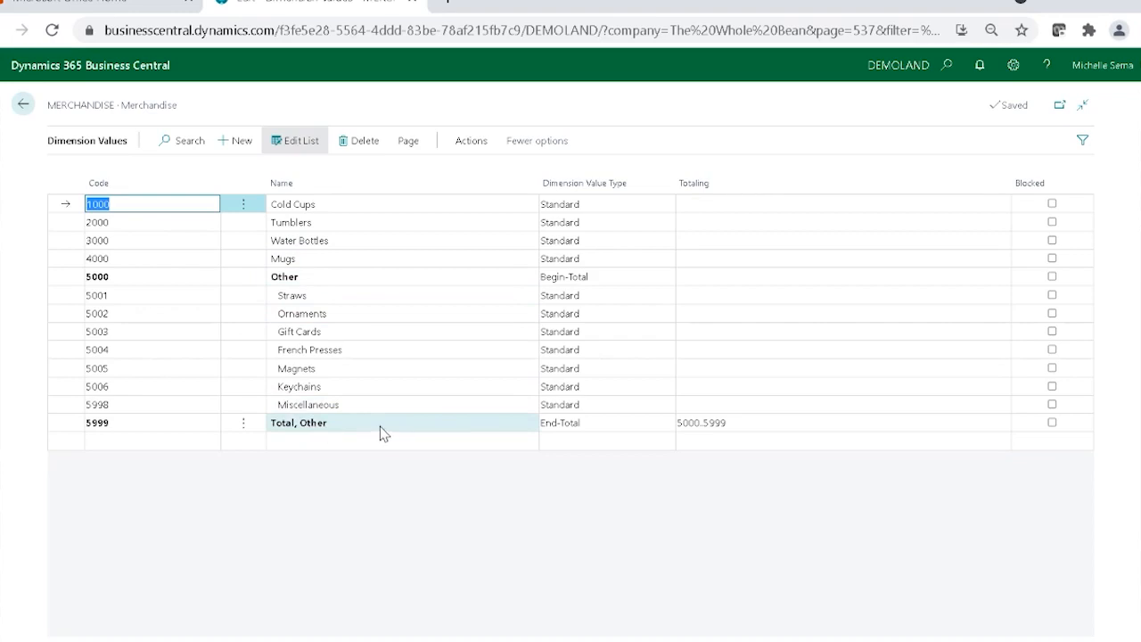
click(24, 105)
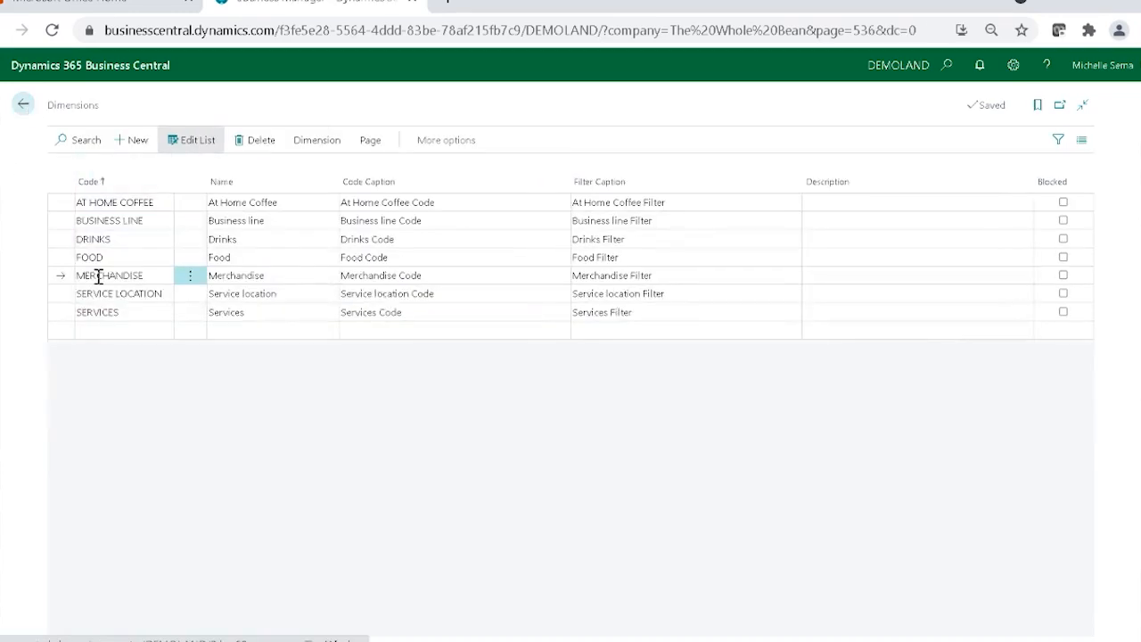
Review the dimension values of the SERVICES dimension and go back to the home page.
click(316, 141)
click(97, 164)
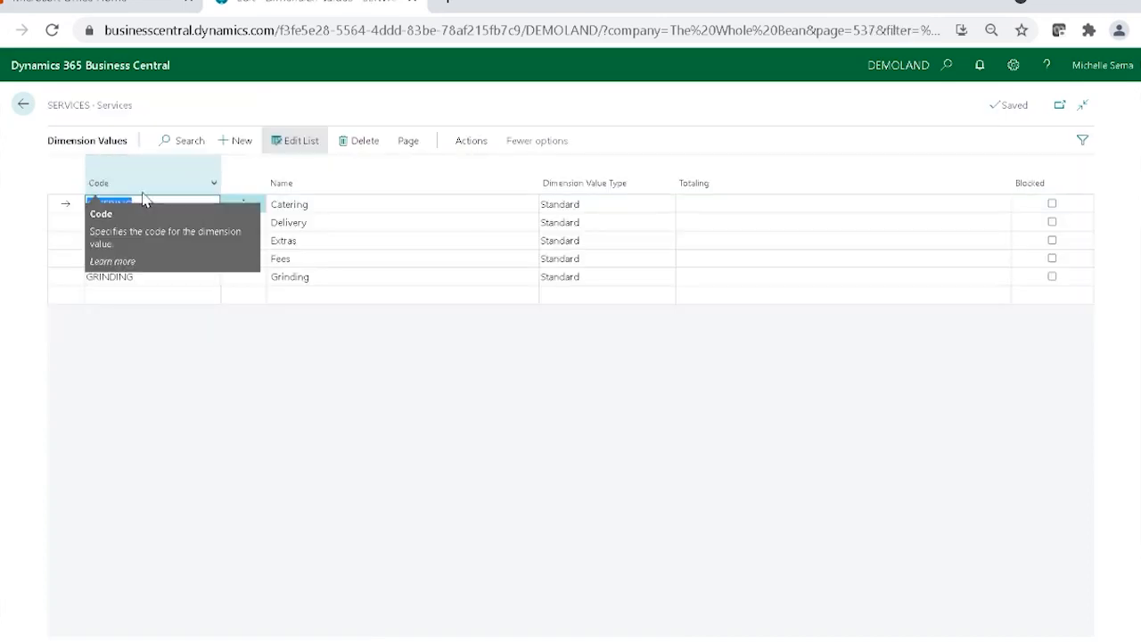
click(23, 105)
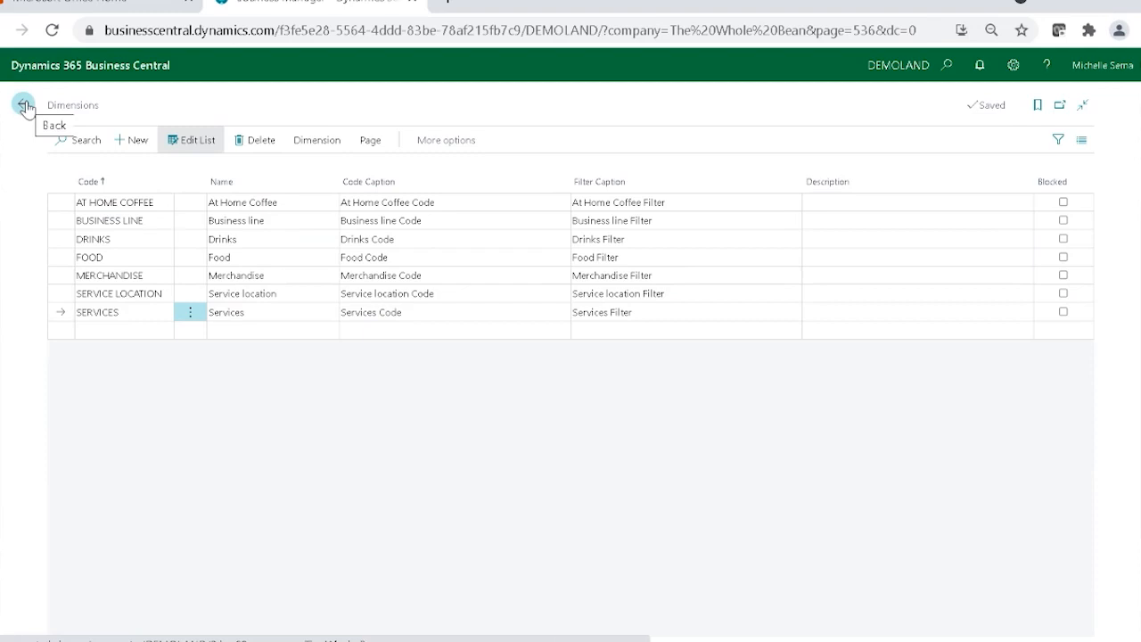
click(25, 105)
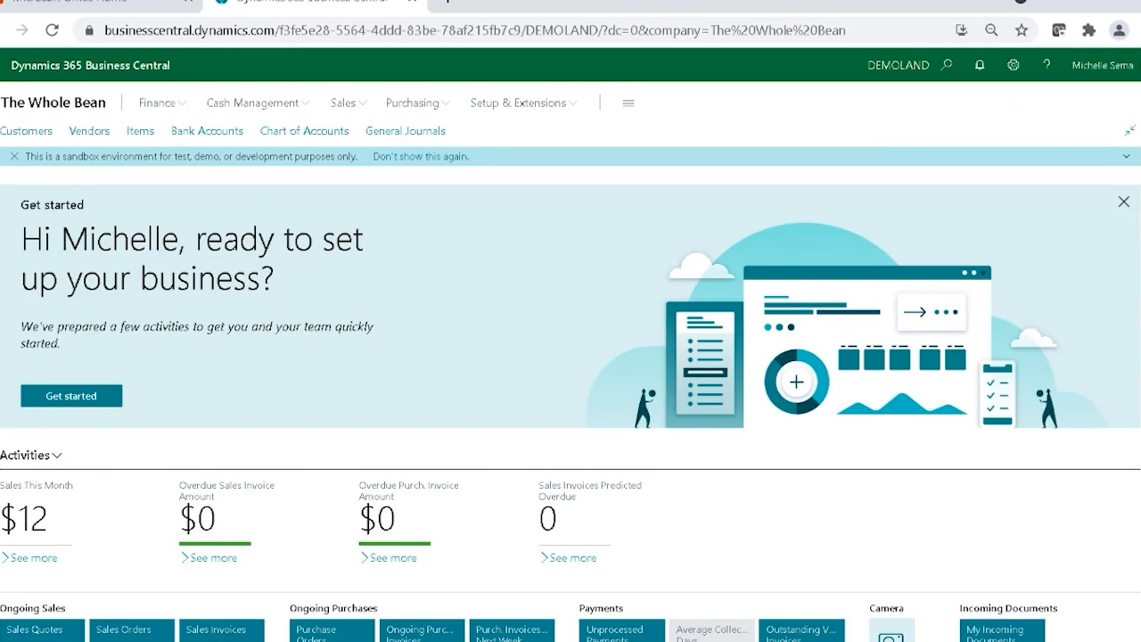
Switch to the "Why We Love Dimensions" presentation in PowerPoint and start the slide show from the current slide.
key(super)
mouse_move(775, 637)
click(650, 566)
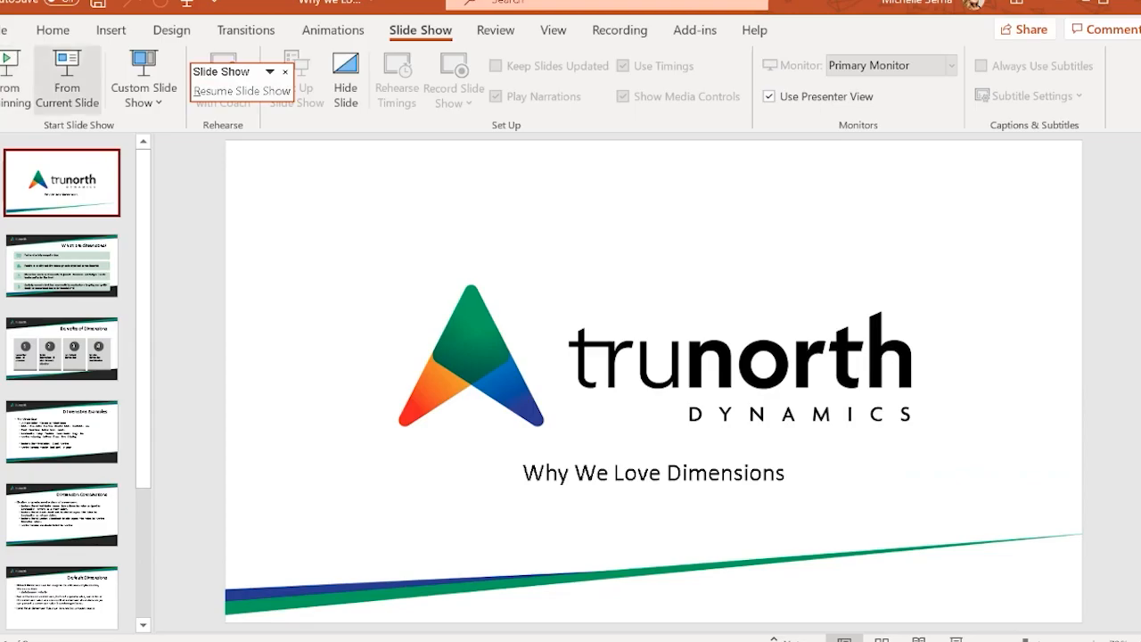
click(67, 83)
Go through the slides to the Dimension Combinations slide.
key(Right)
key(Right)
key(Left)
key(Left)
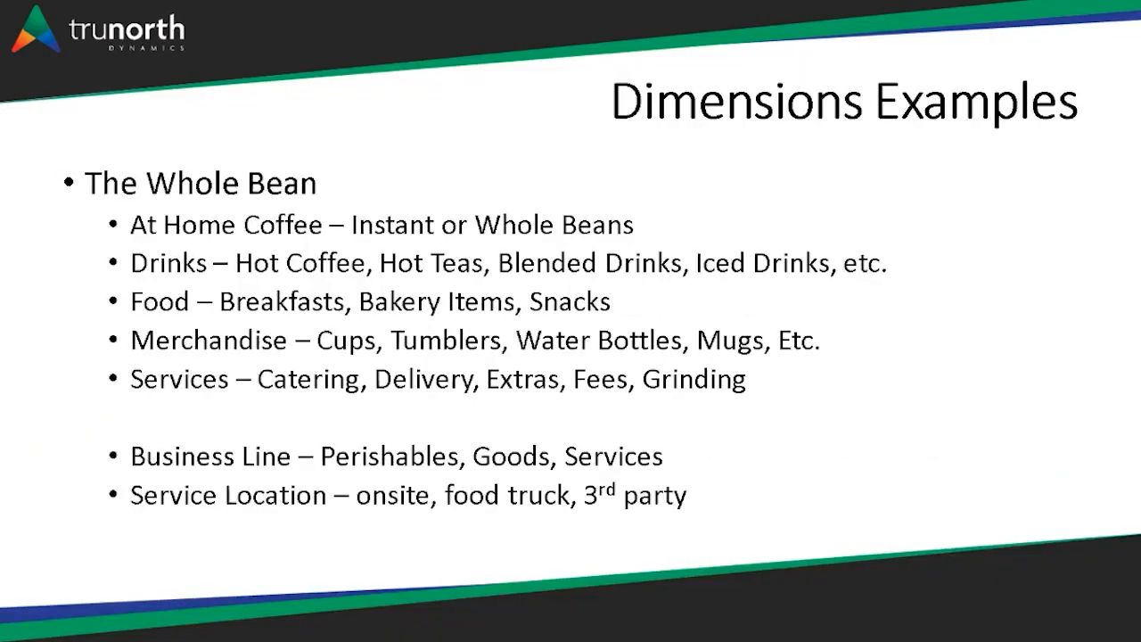
key(Right)
key(Right)
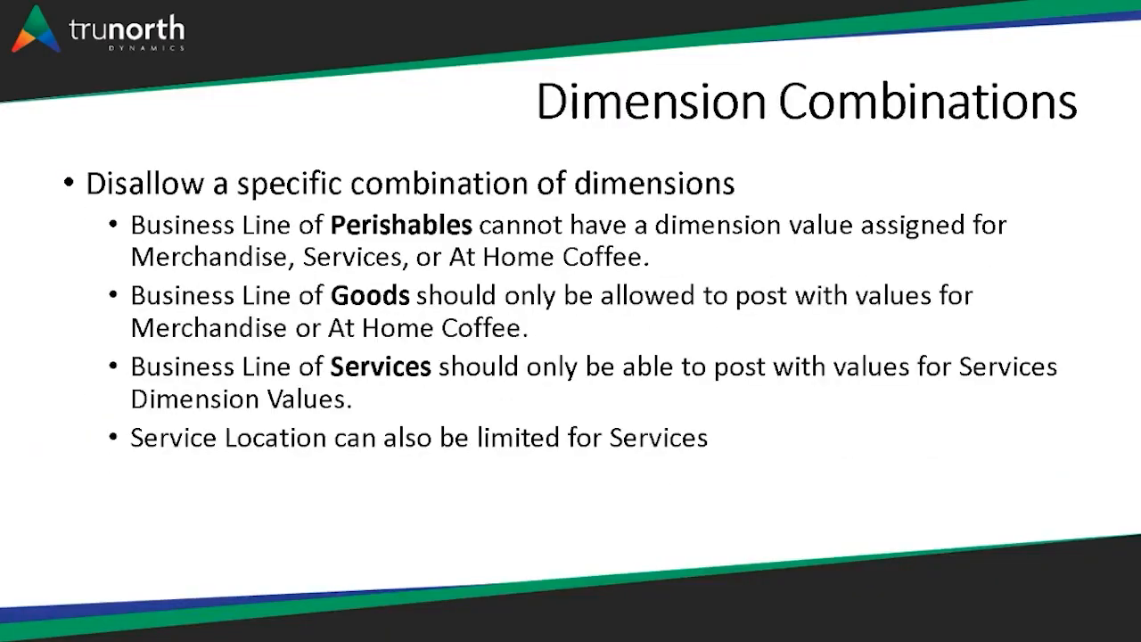
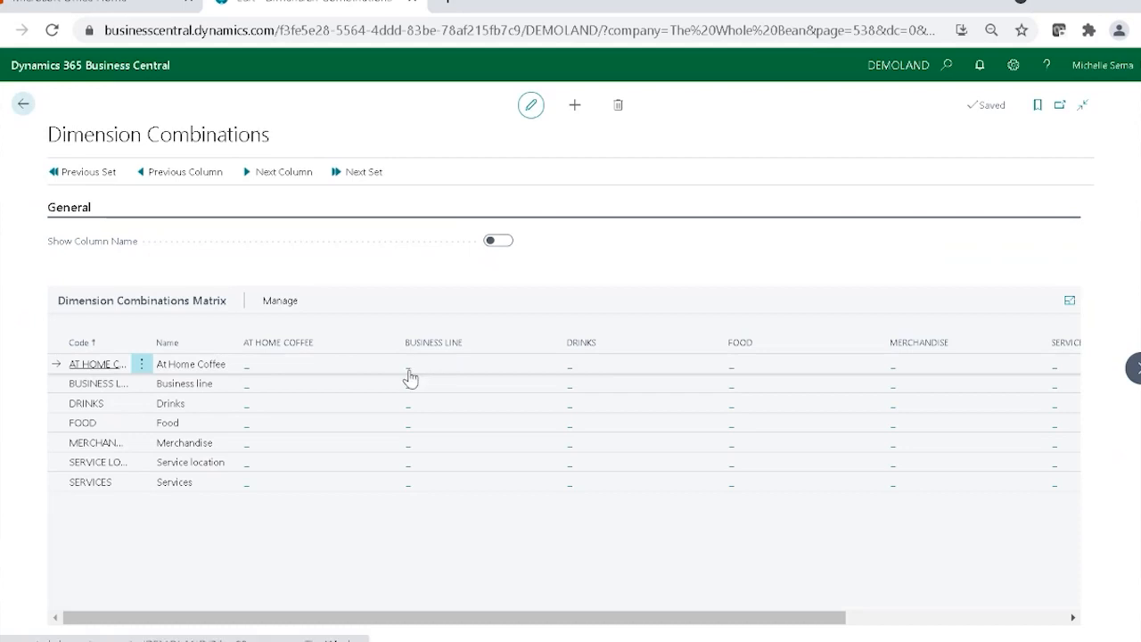
Set the AT HOME COFFEE and BUSINESS LINE dimension combination to Limited and open its list of value combinations.
click(409, 376)
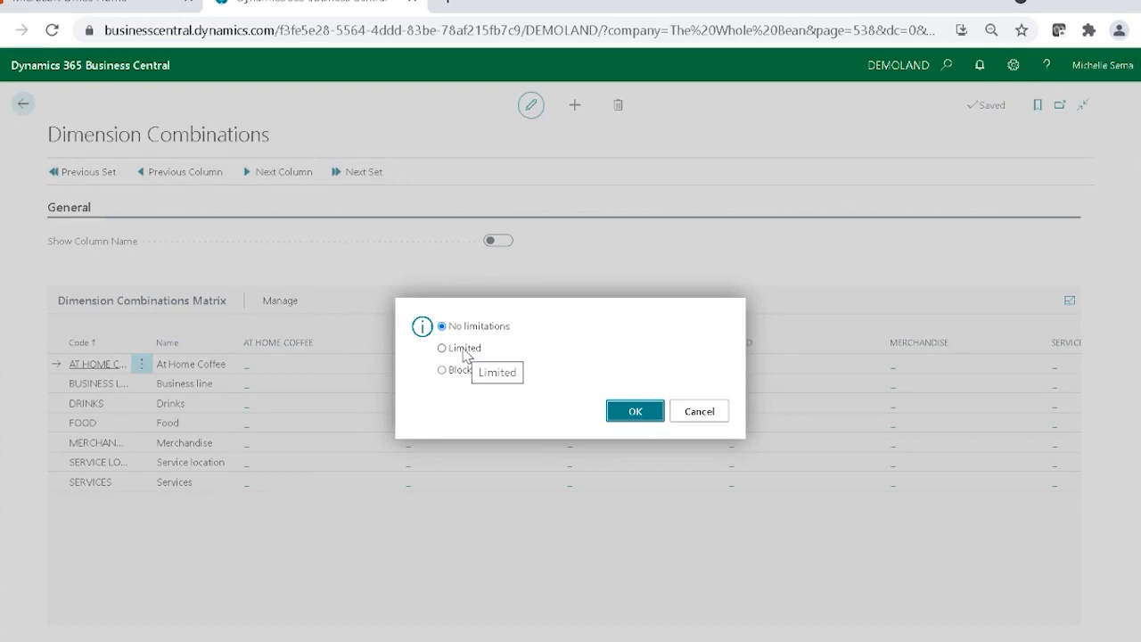
click(462, 358)
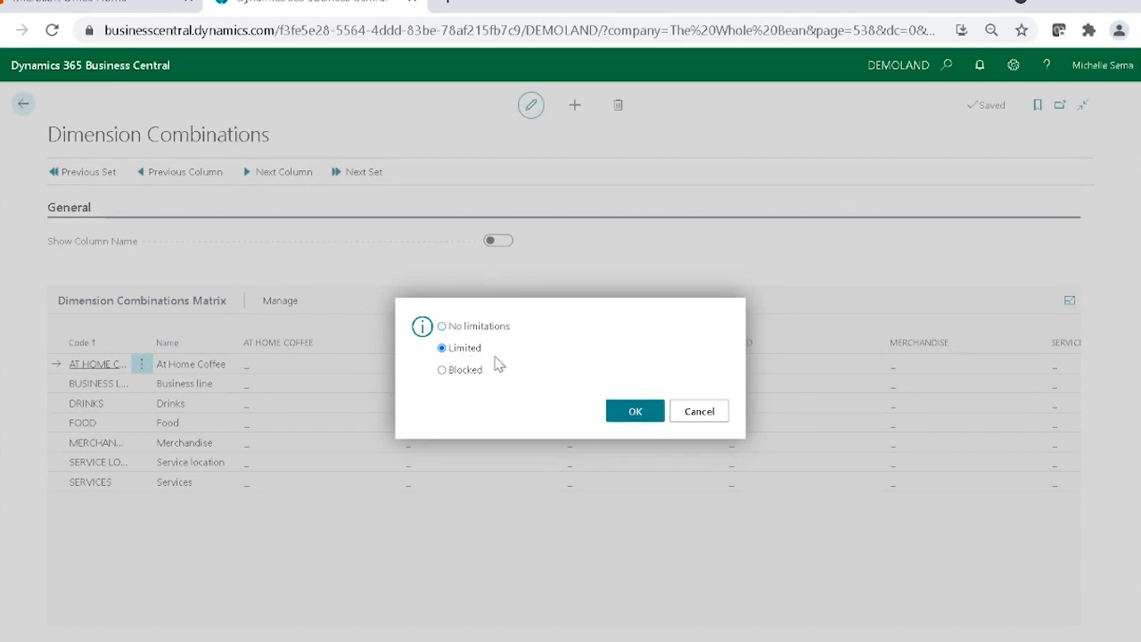
click(624, 416)
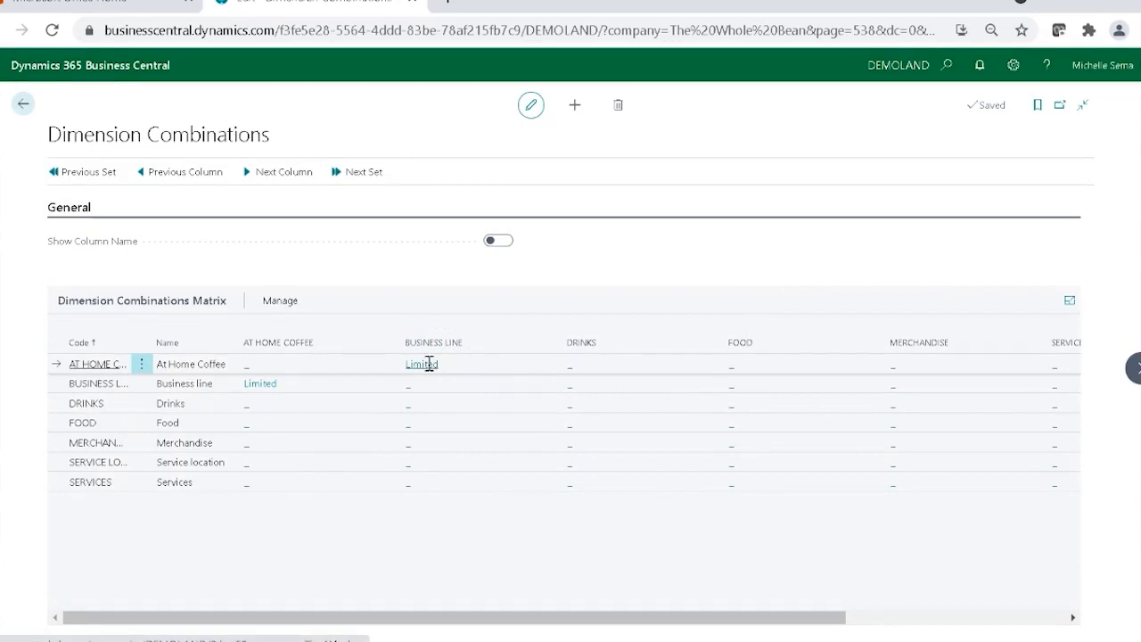
click(429, 364)
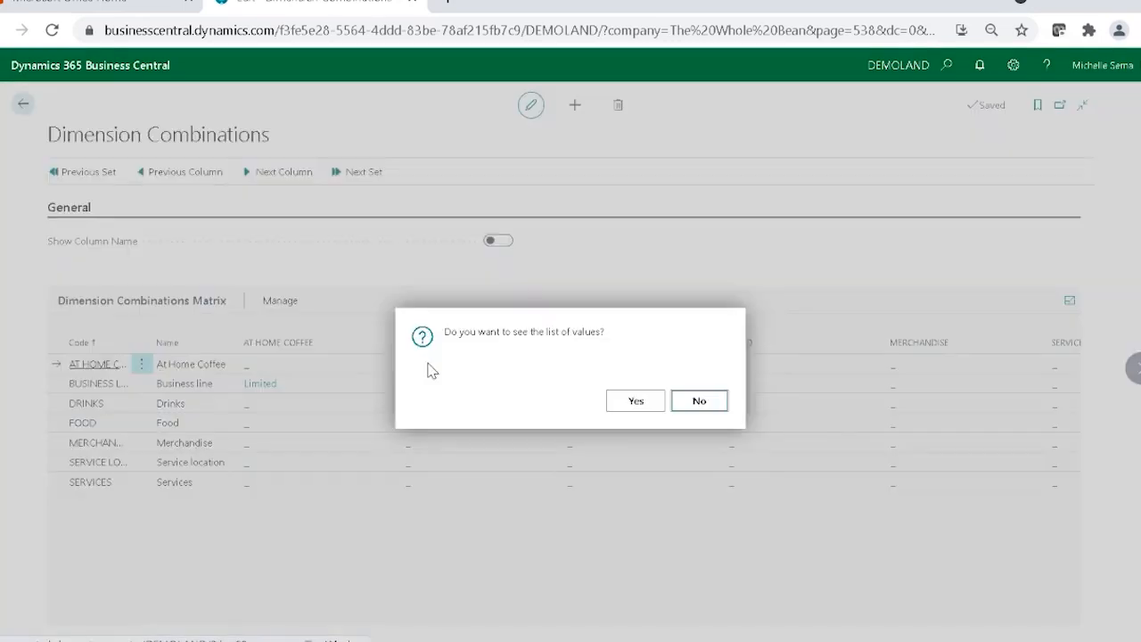
click(639, 403)
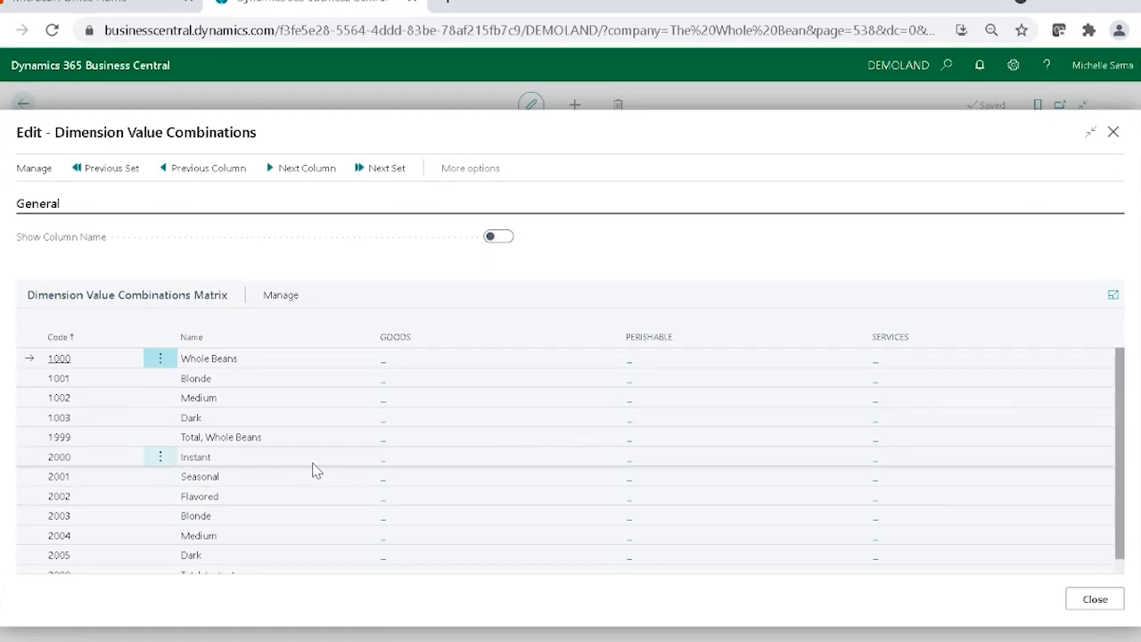
Block the PERISHABLE business line for At Home Coffee values 1000 Whole Beans and 1001 Blonde.
scroll(314, 470, down, 1)
scroll(314, 470, up, 1)
scroll(314, 469, down, 1)
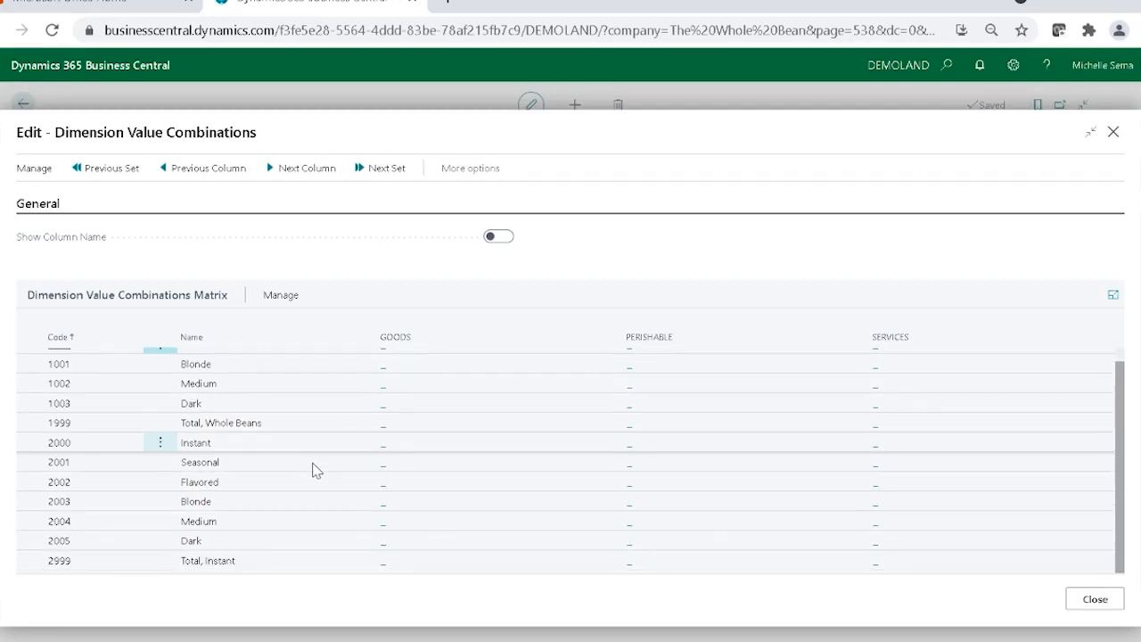
scroll(595, 411, up, 1)
scroll(598, 411, down, 1)
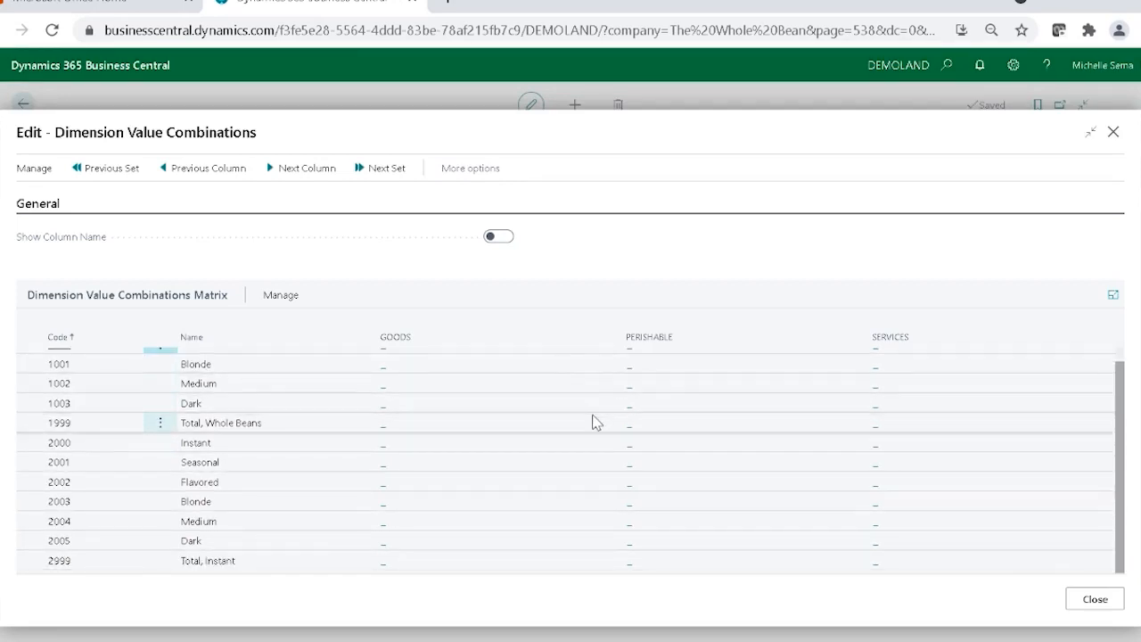
scroll(641, 367, up, 1)
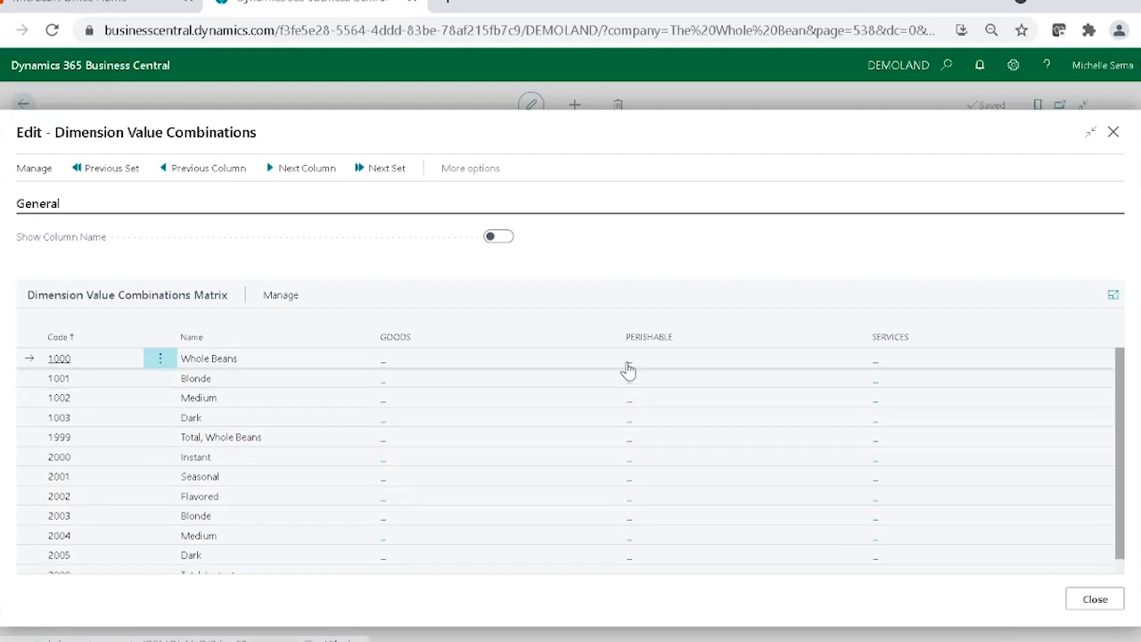
click(628, 362)
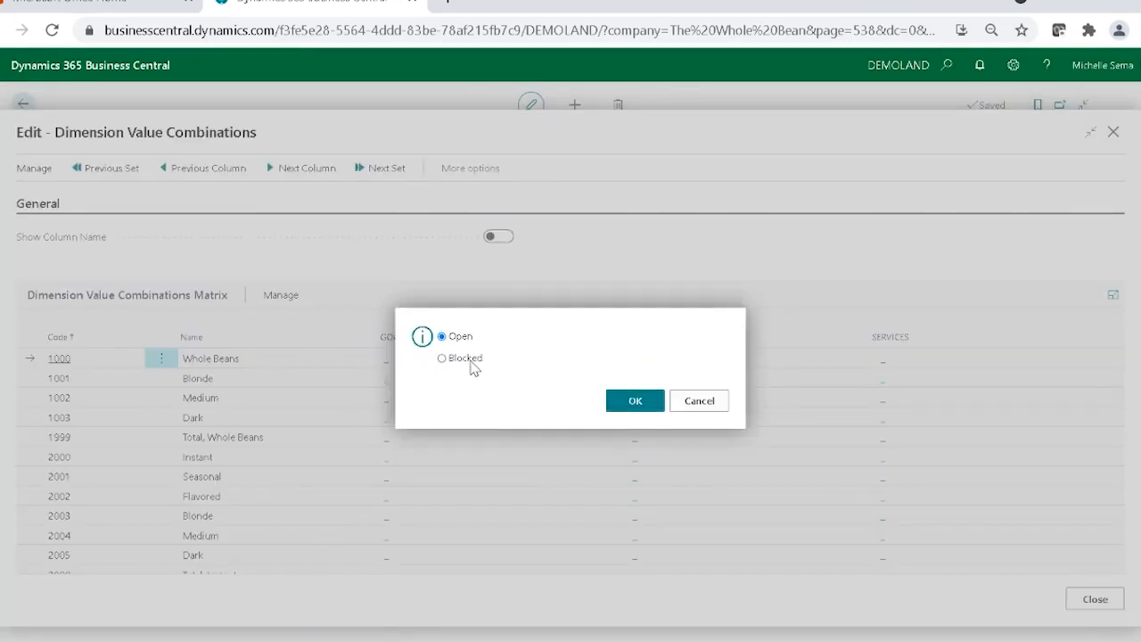
click(470, 364)
click(648, 395)
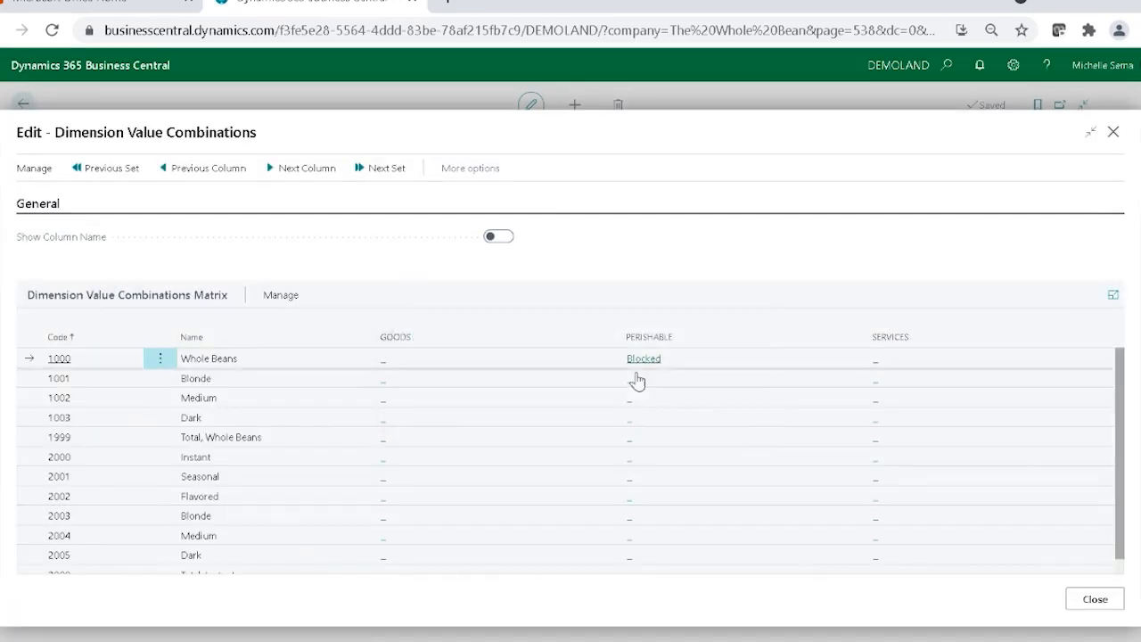
click(633, 389)
click(467, 359)
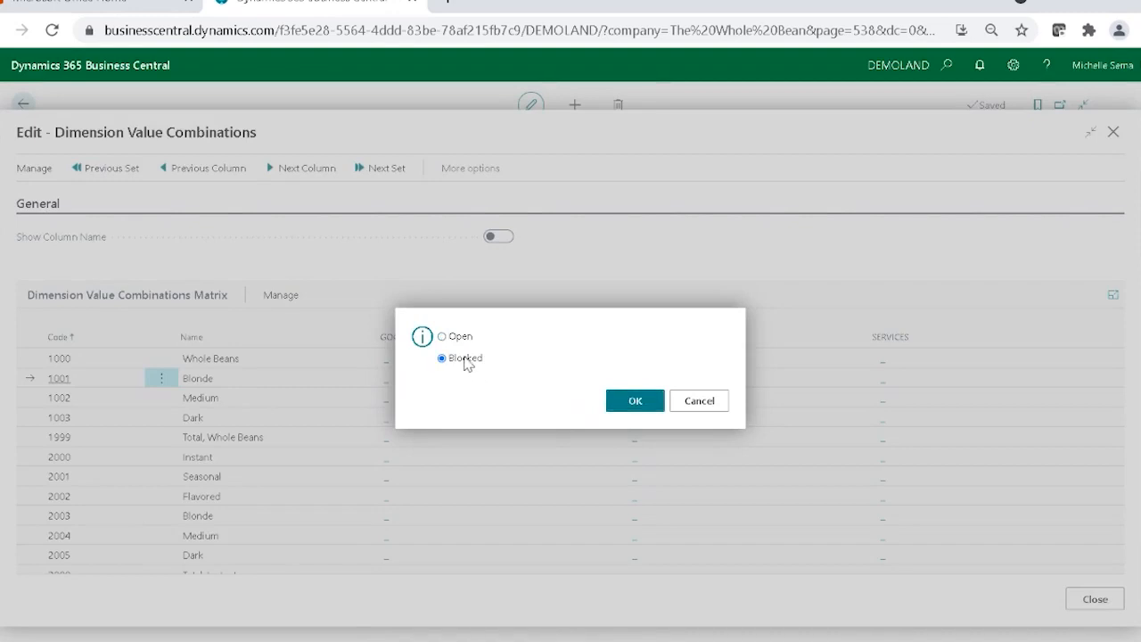
click(617, 403)
Block the PERISHABLE business line for At Home Coffee values 1002 Medium and 1003 Dark.
click(634, 398)
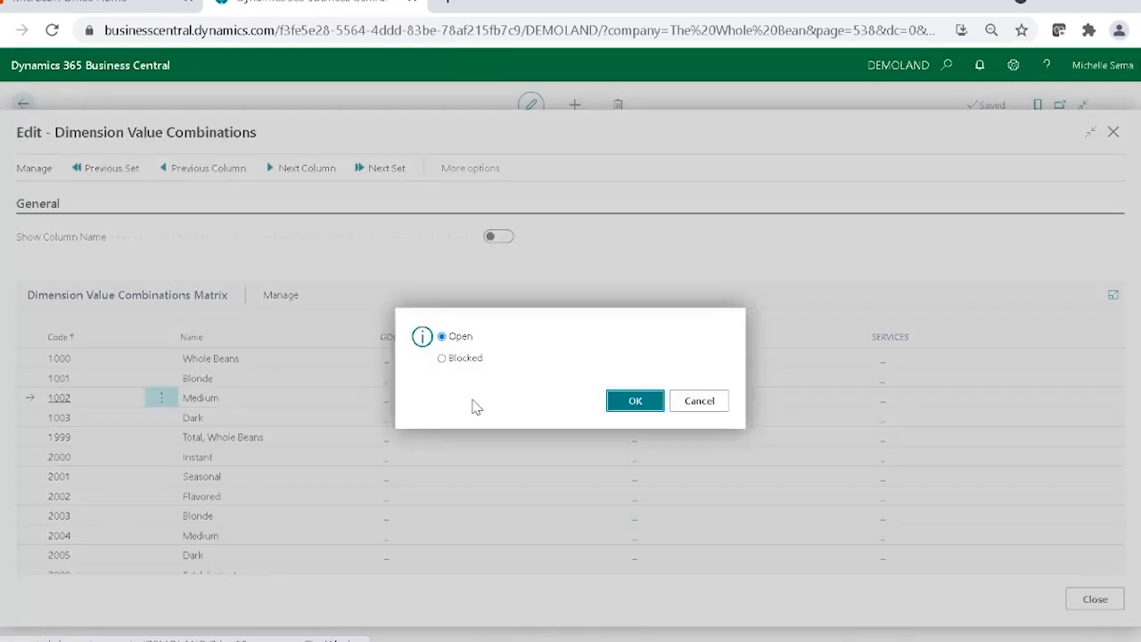
click(447, 358)
click(619, 405)
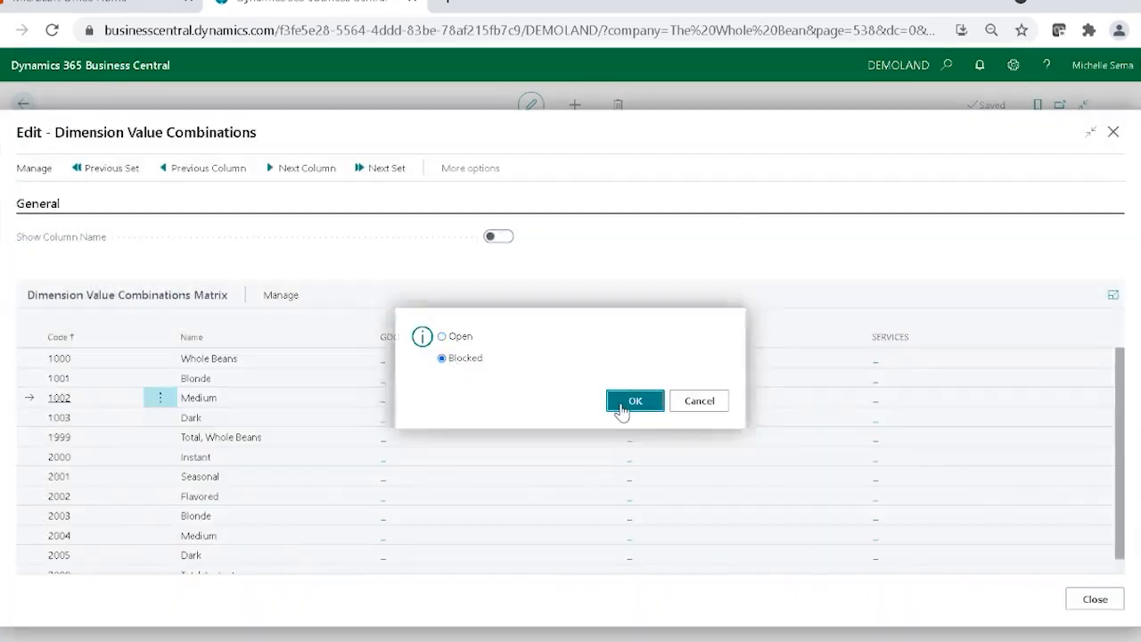
click(629, 419)
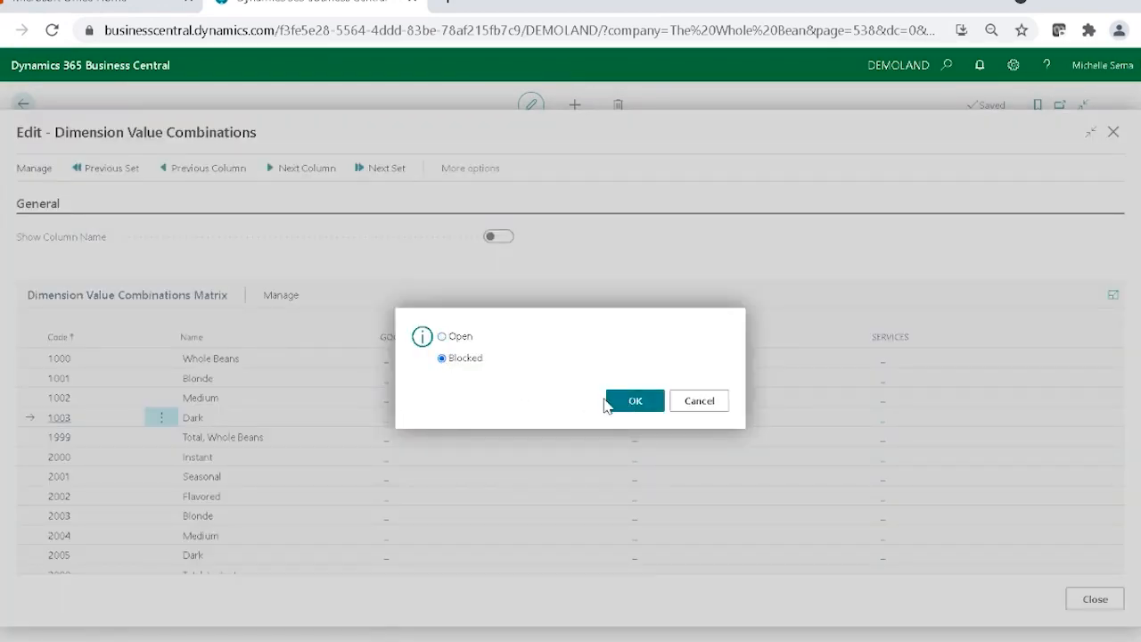
click(633, 401)
Block the SERVICES business line for At Home Coffee values 1000 Whole Beans and 1001 Blonde.
scroll(651, 473, down, 1)
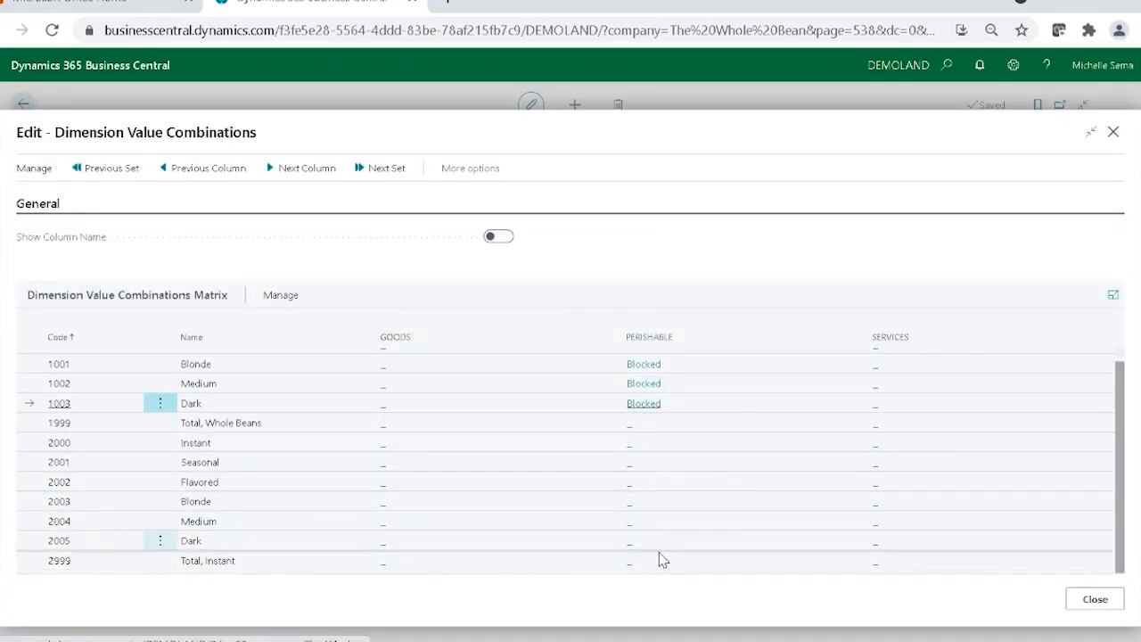
scroll(869, 402, up, 1)
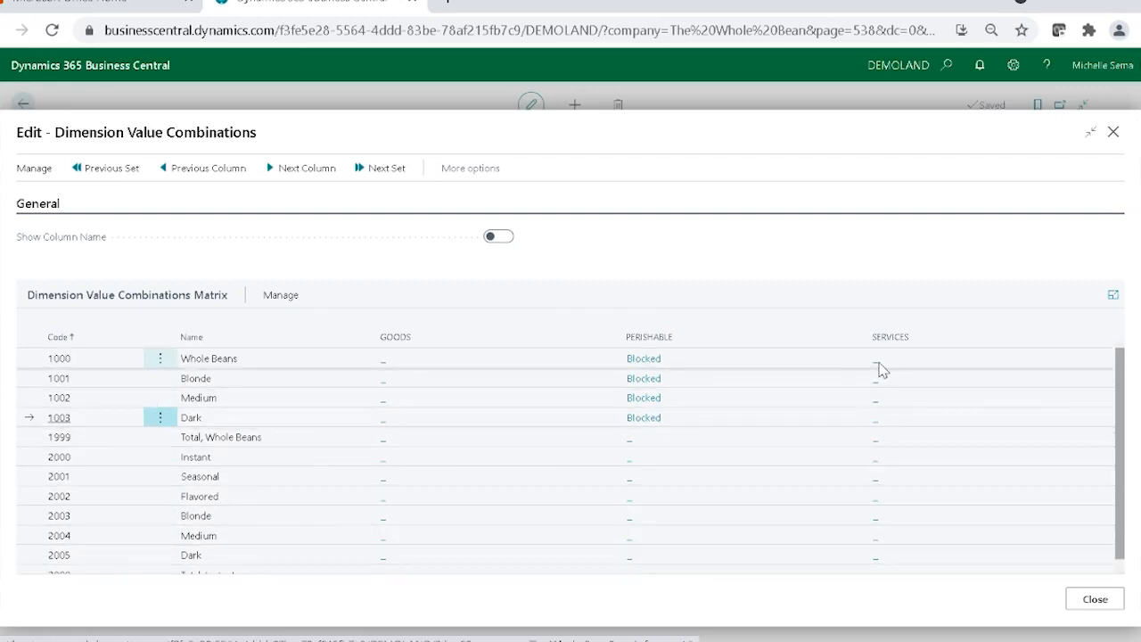
click(877, 365)
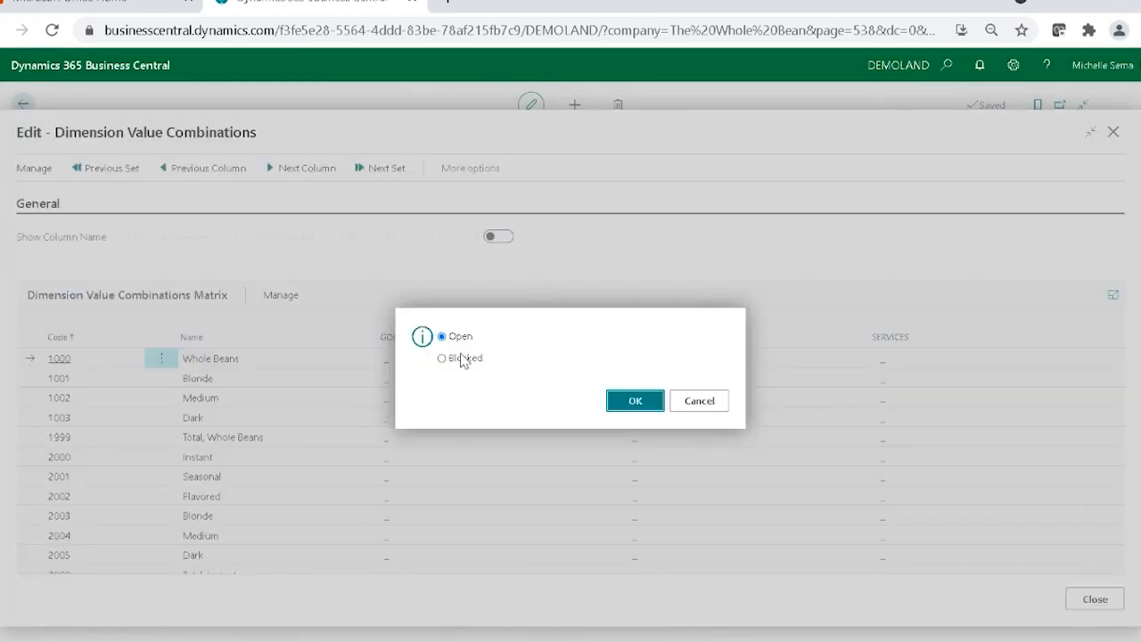
click(442, 357)
click(635, 400)
click(876, 381)
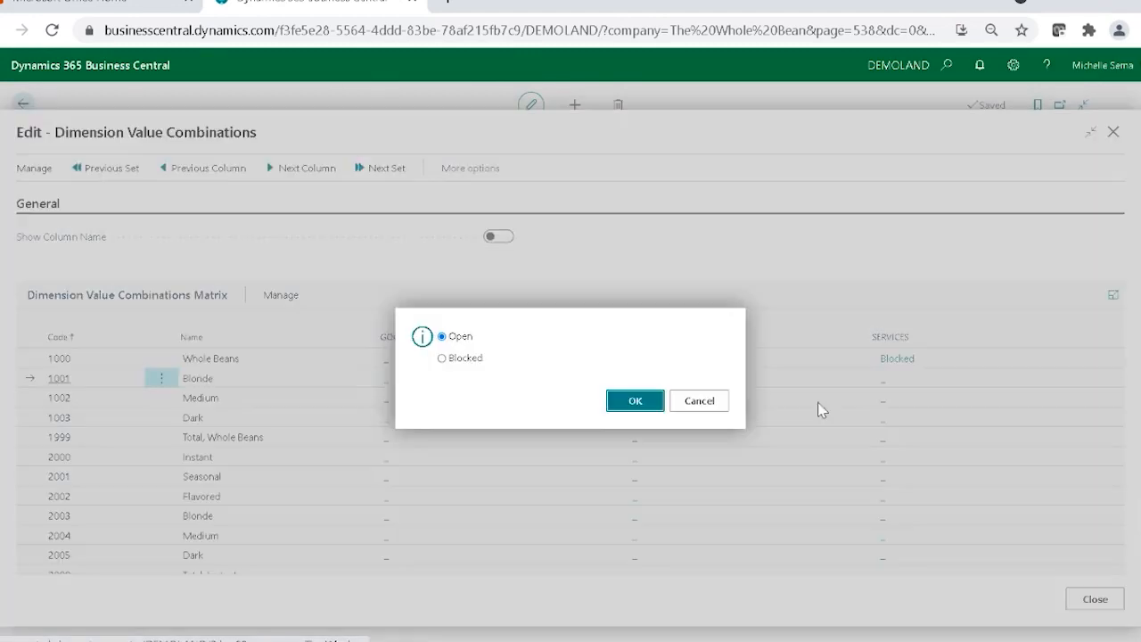
click(475, 360)
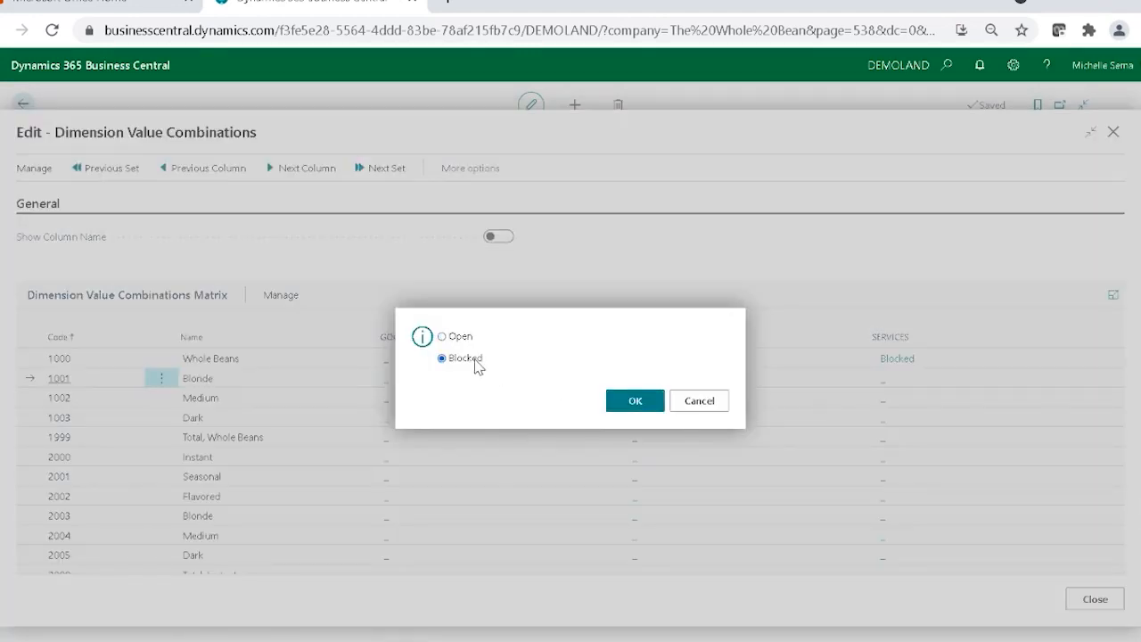
click(634, 401)
Block the SERVICES business line for At Home Coffee values 1002 Medium and 1003 Dark.
click(871, 399)
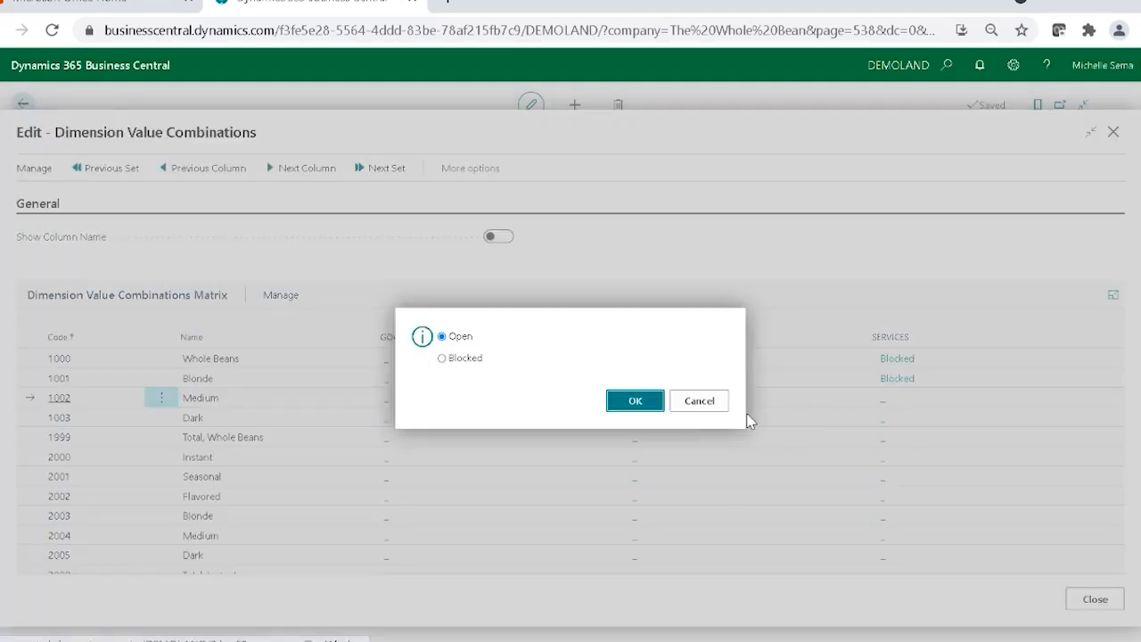
click(444, 359)
click(633, 406)
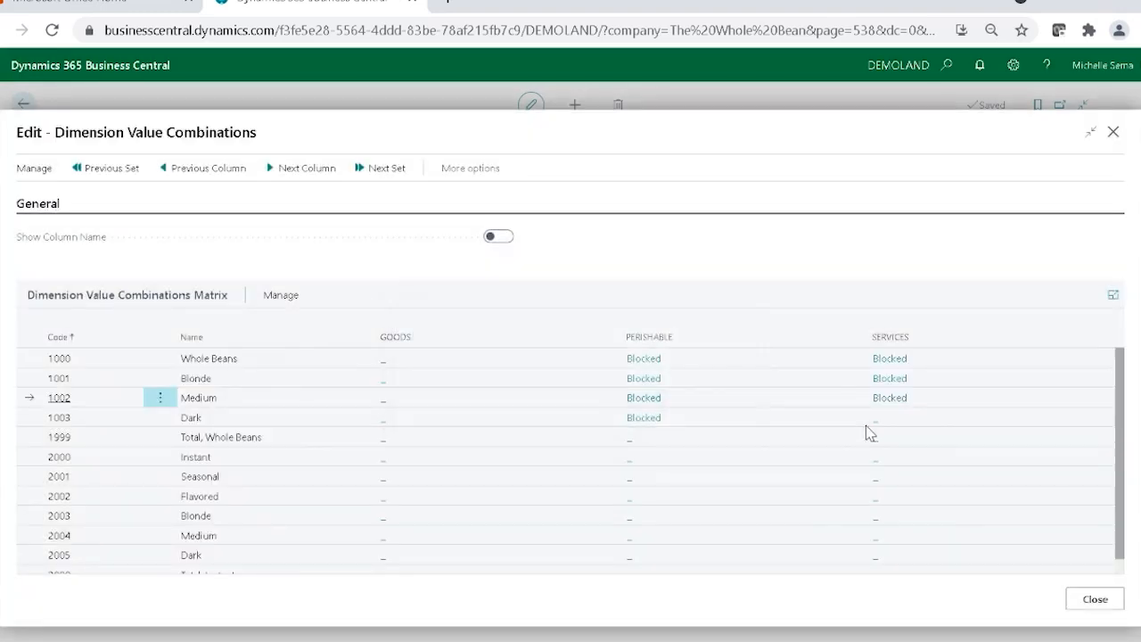
click(873, 420)
click(466, 360)
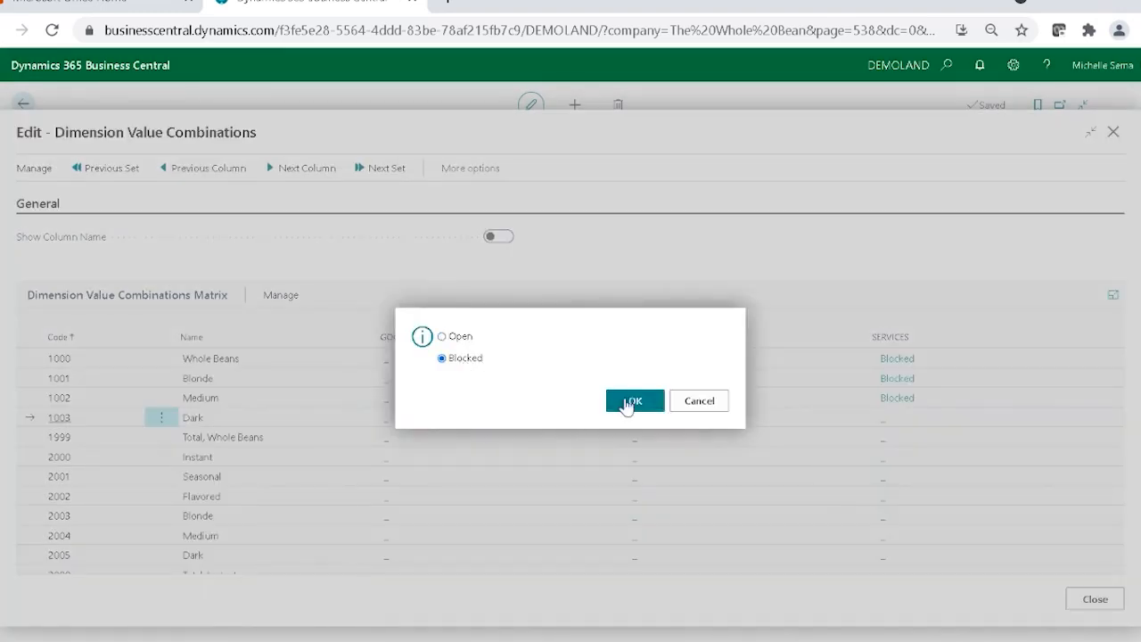
click(652, 410)
Block value 1999 Total, Whole Beans for both the PERISHABLE and SERVICES business lines.
click(632, 439)
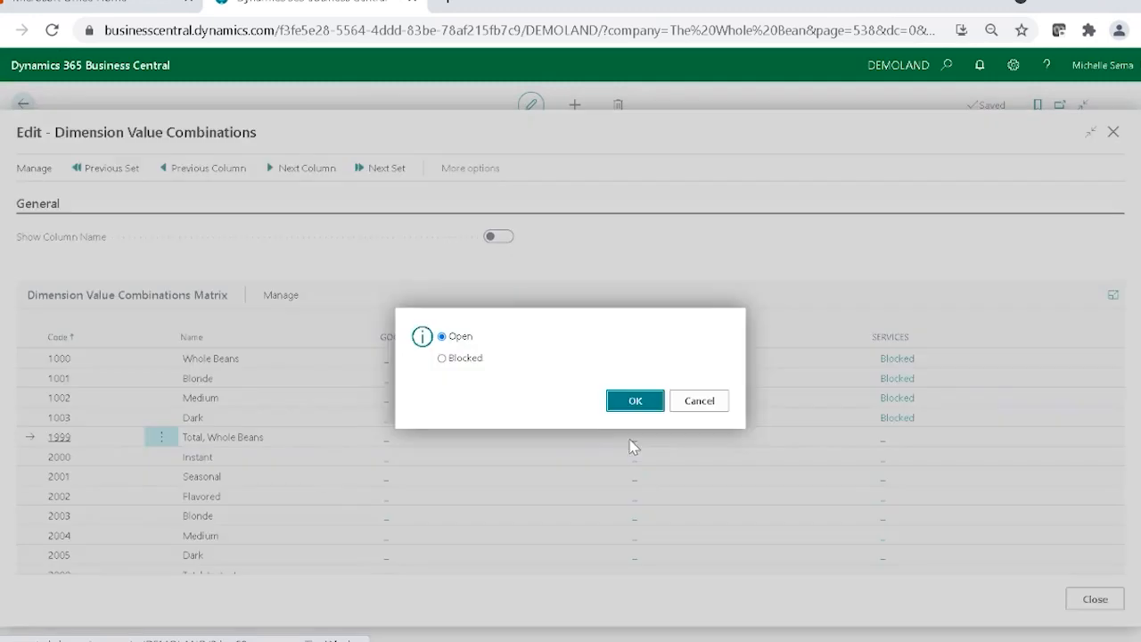
click(442, 358)
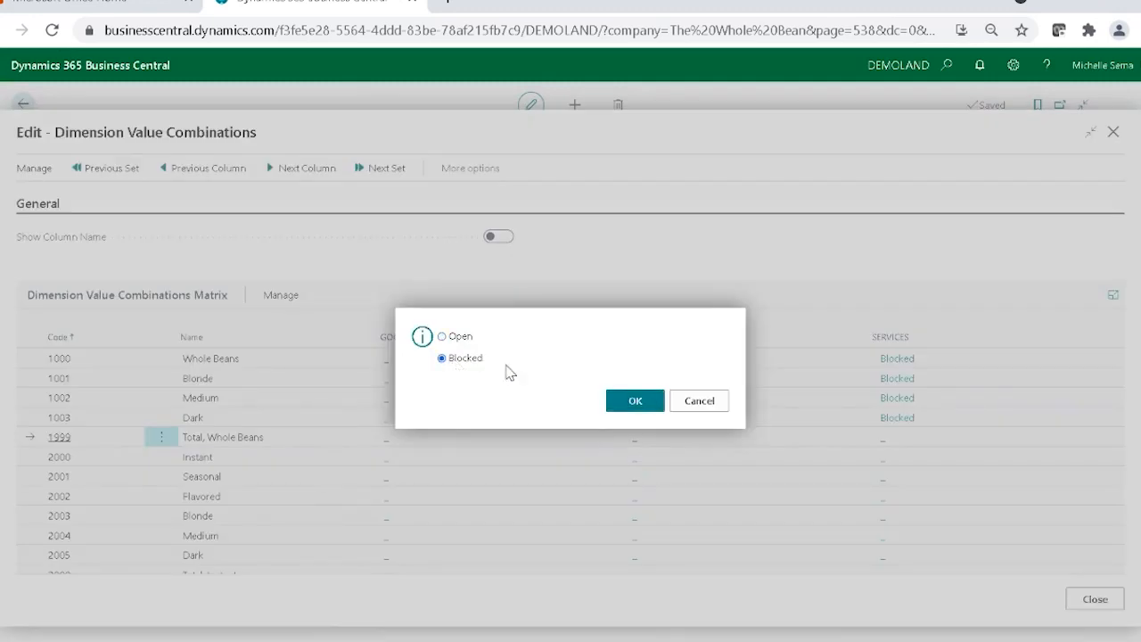
click(632, 401)
click(878, 442)
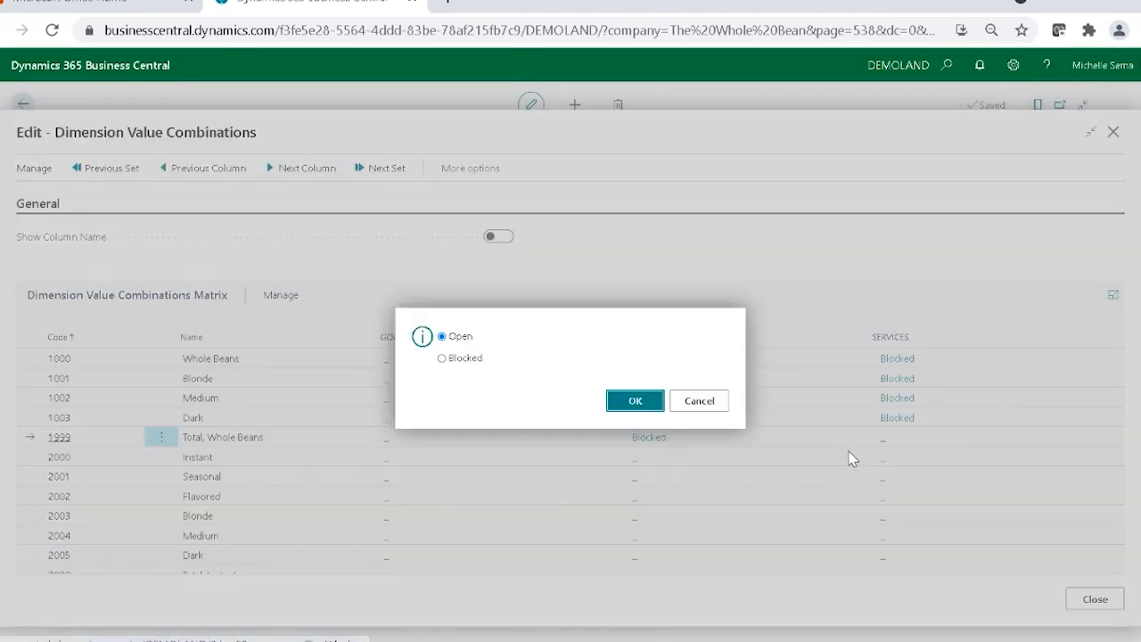
click(471, 359)
click(632, 402)
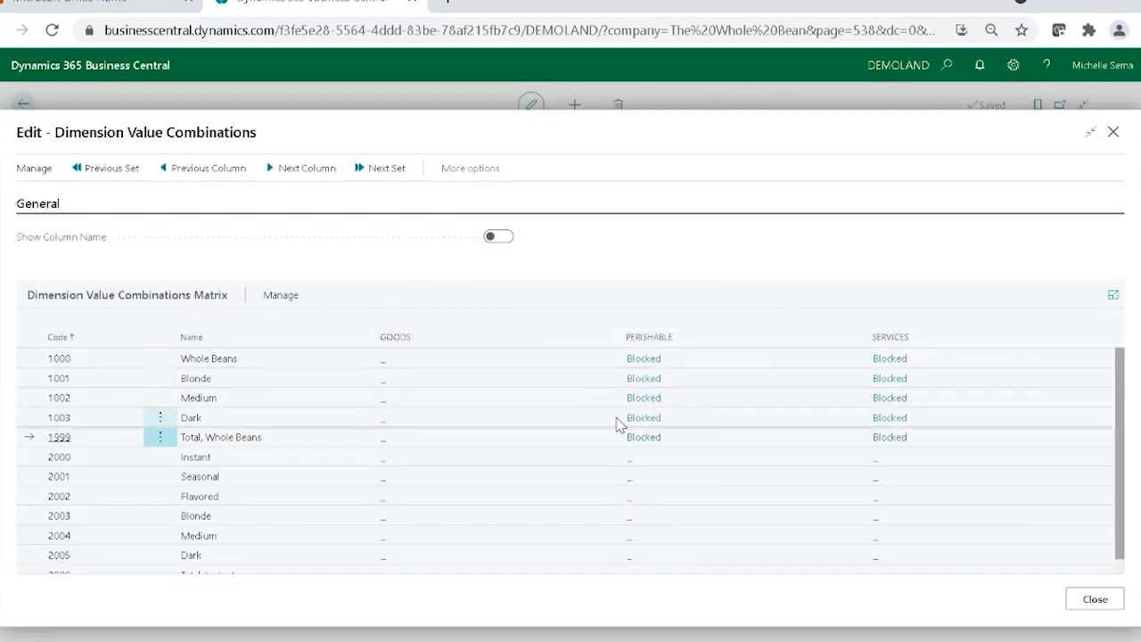
Block the PERISHABLE business line for values 2000 Instant, 2001 Seasonal and 2002 Flavored.
scroll(617, 430, down, 1)
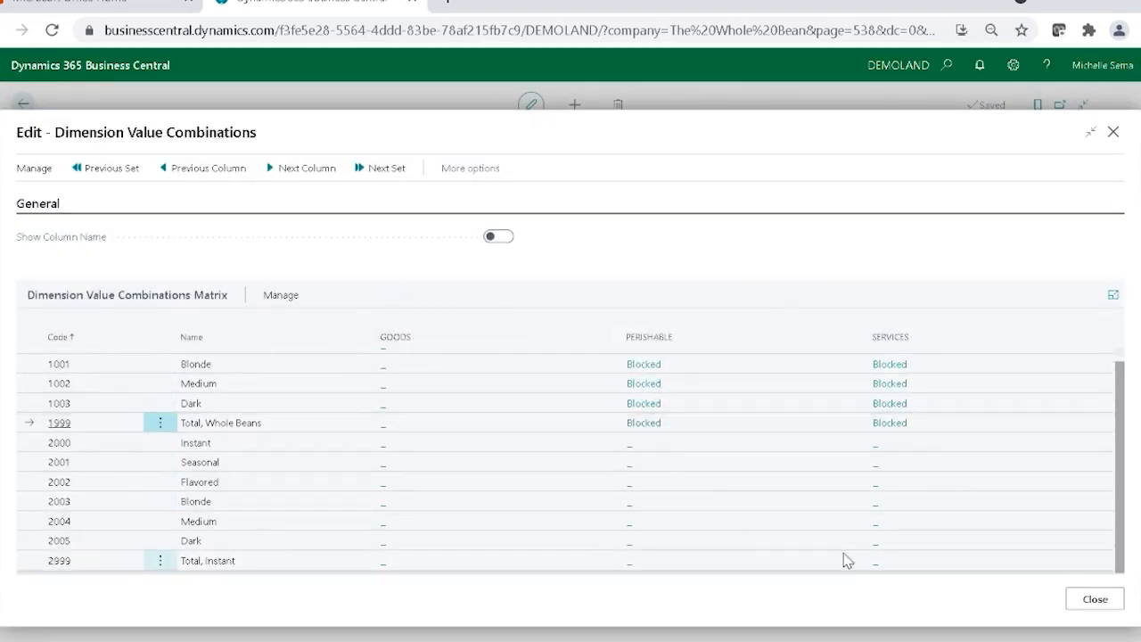
click(630, 446)
click(447, 361)
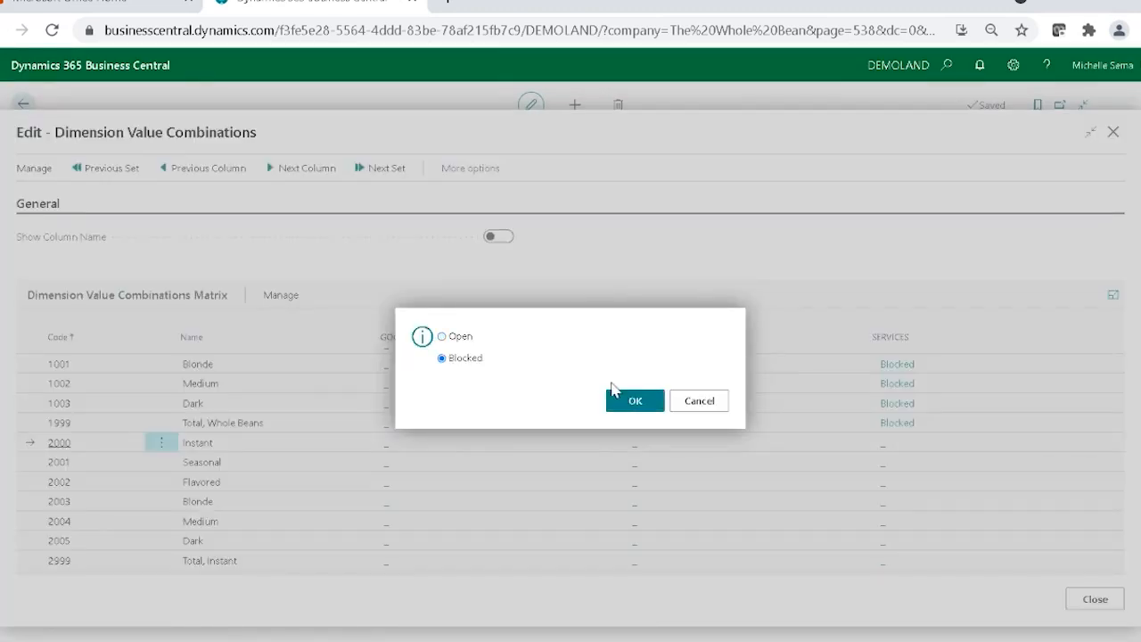
click(657, 401)
click(631, 471)
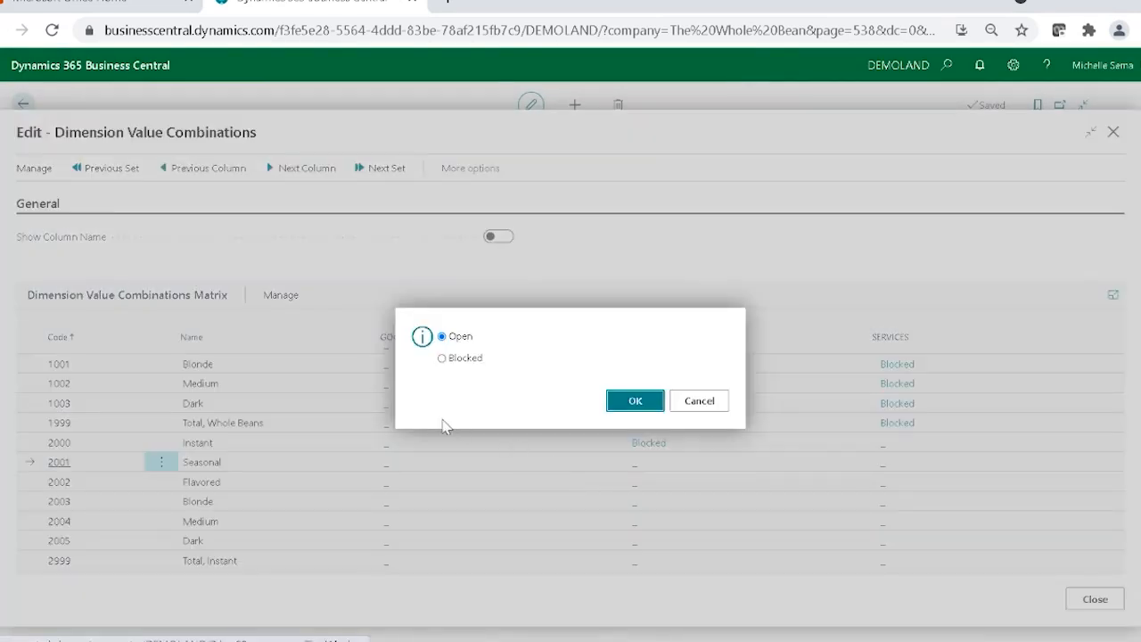
click(442, 358)
click(636, 402)
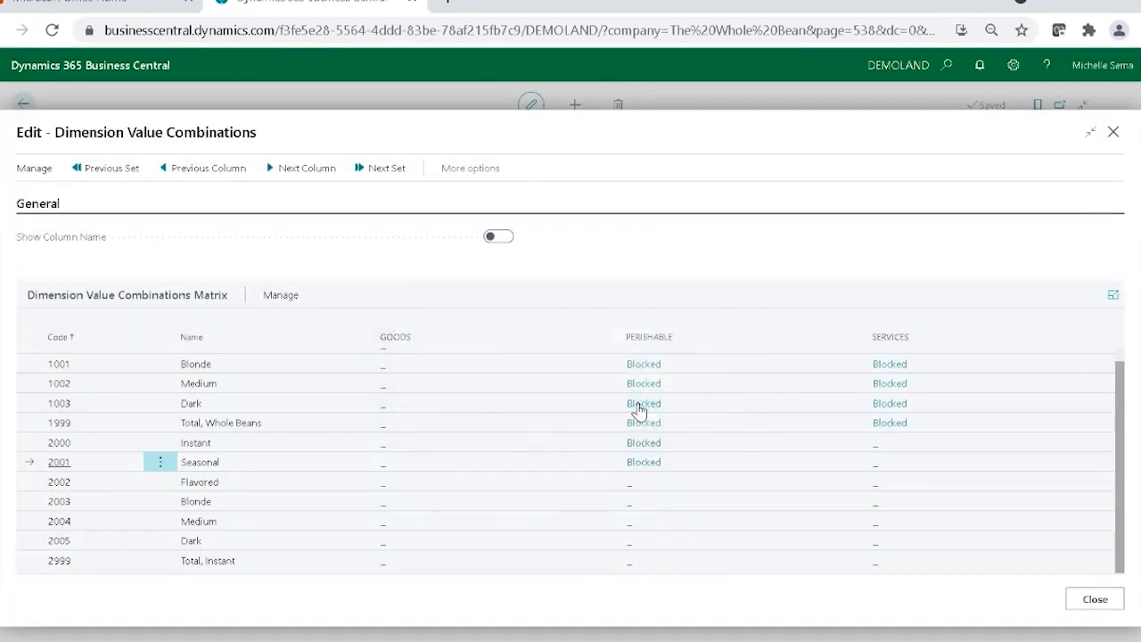
click(631, 491)
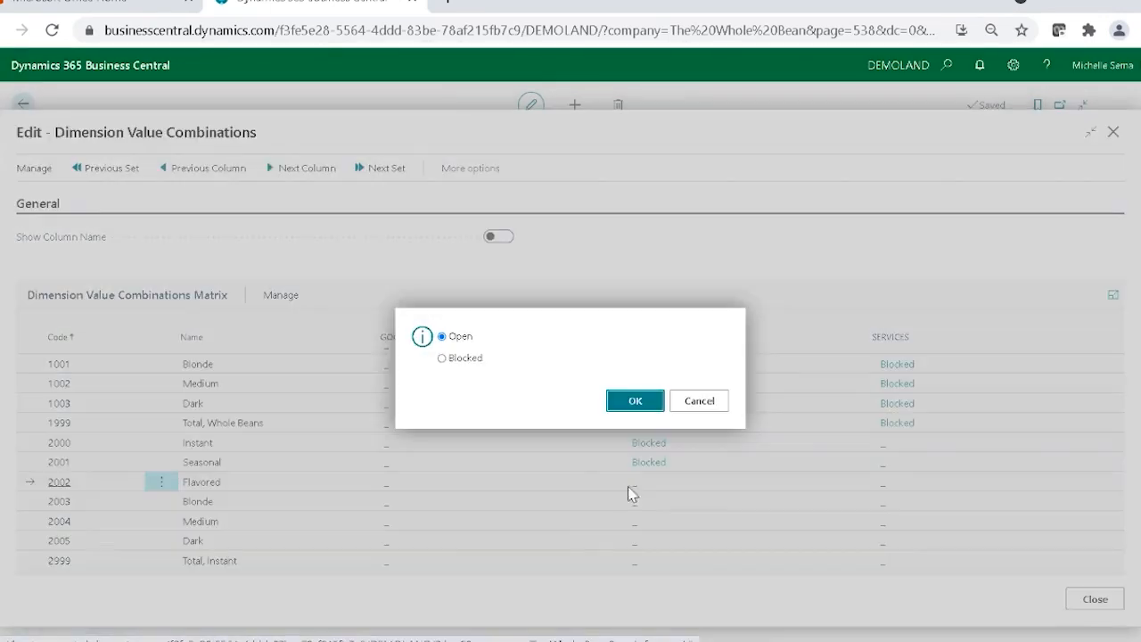
click(455, 359)
click(635, 401)
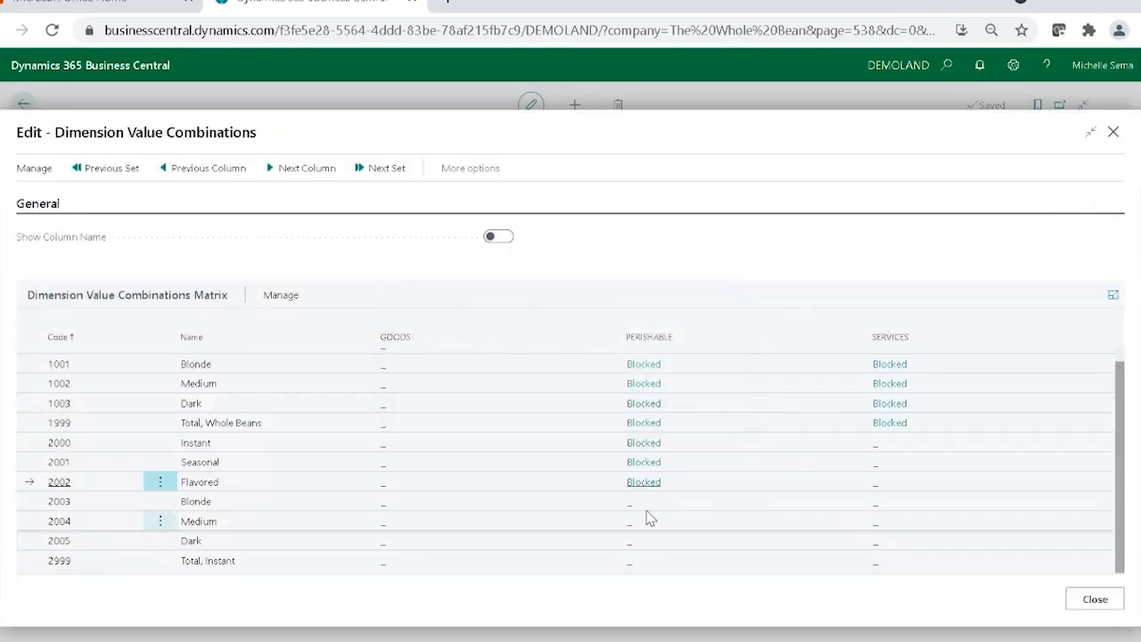
Block the PERISHABLE business line for the instant coffee values 2003 Blonde and 2004 Medium.
click(632, 502)
click(459, 358)
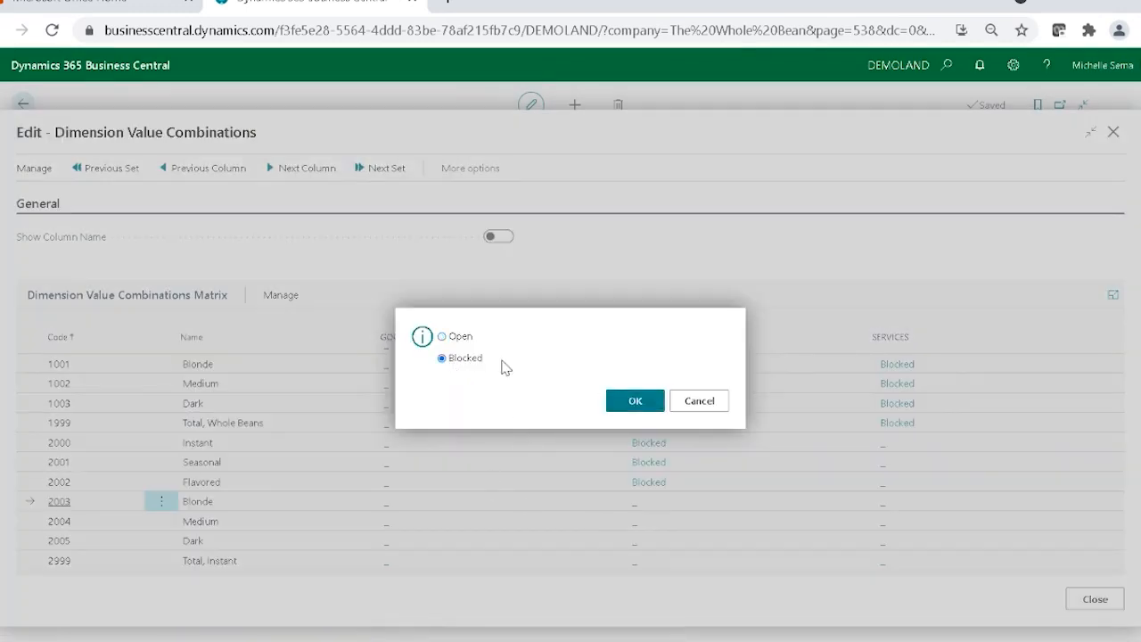
click(635, 401)
click(629, 526)
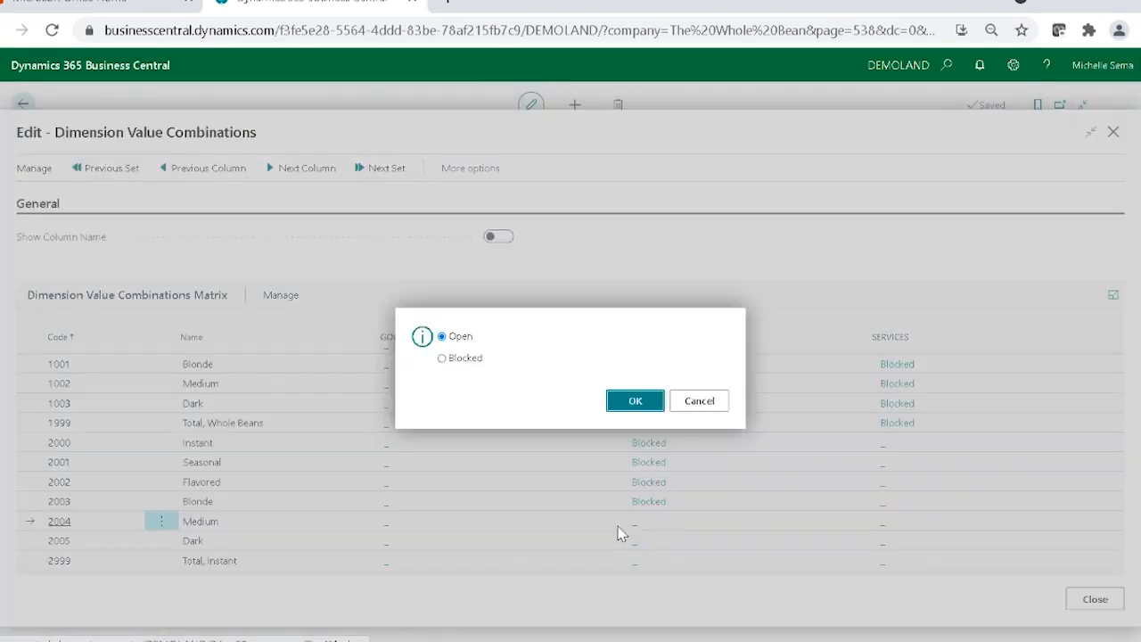
click(442, 358)
click(648, 402)
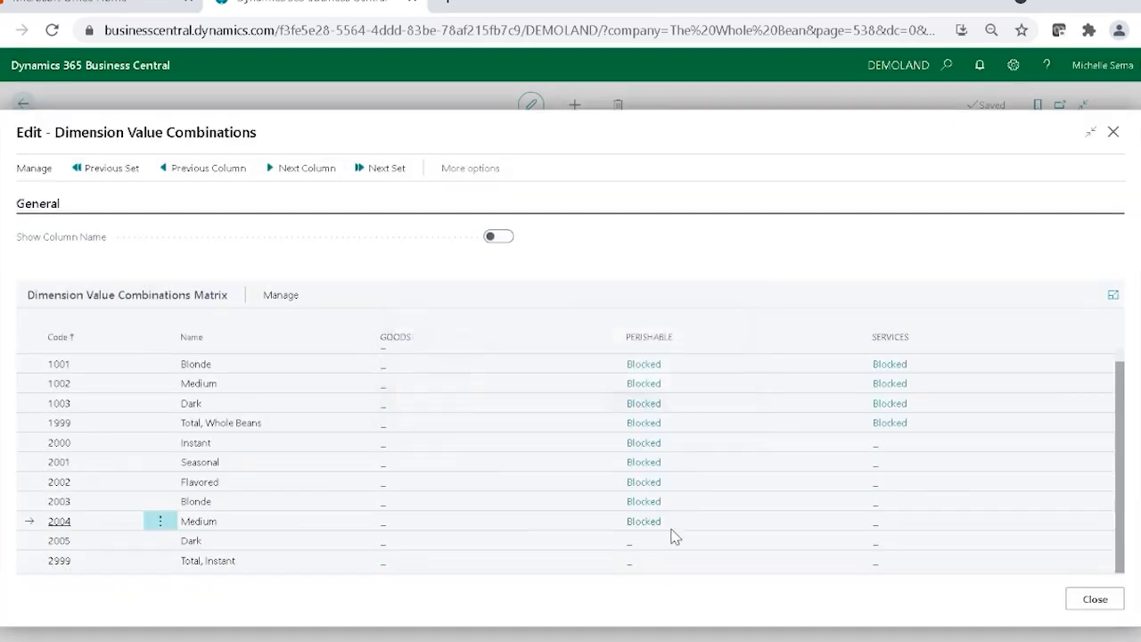
Block the PERISHABLE business line for the instant coffee values 2005 Dark and 2999 Total, Instant.
click(630, 545)
click(443, 359)
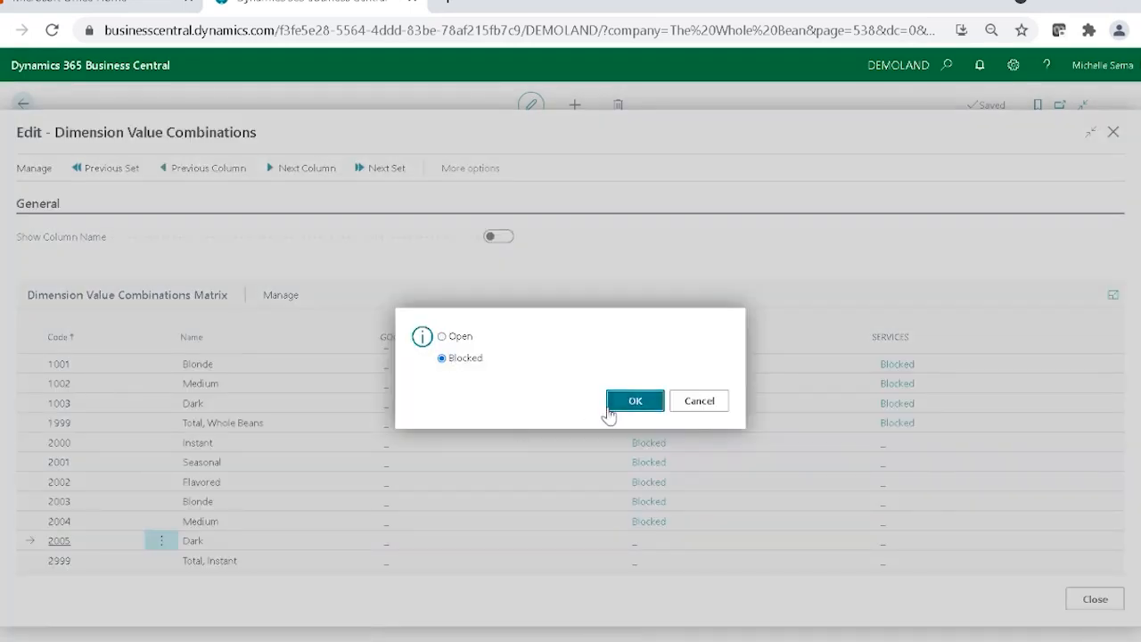
click(610, 409)
click(629, 561)
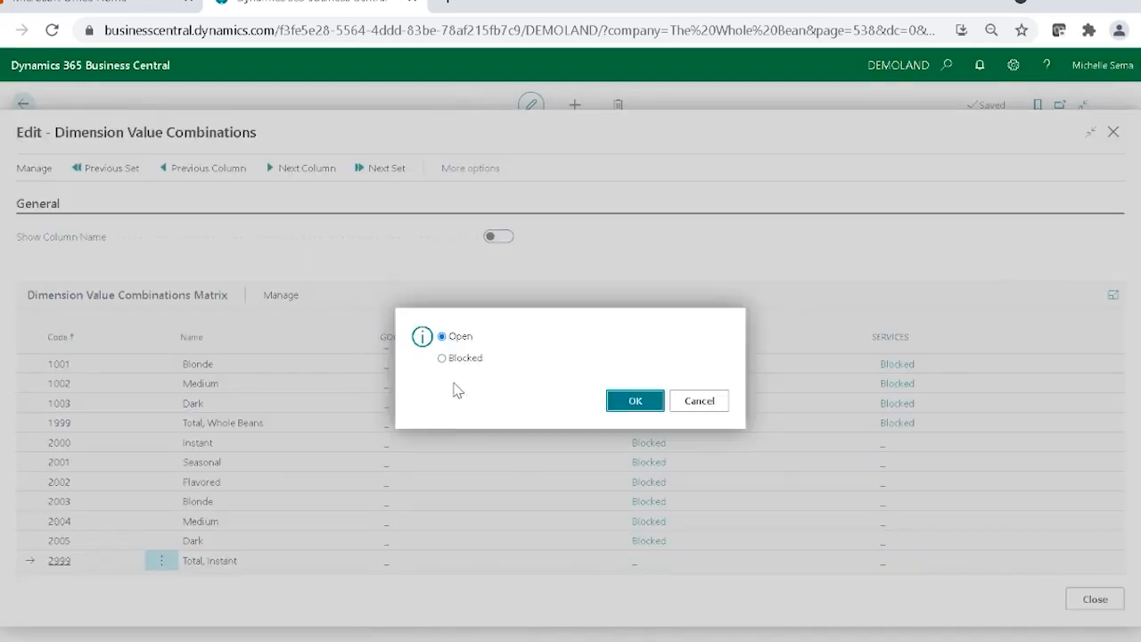
click(443, 358)
click(613, 403)
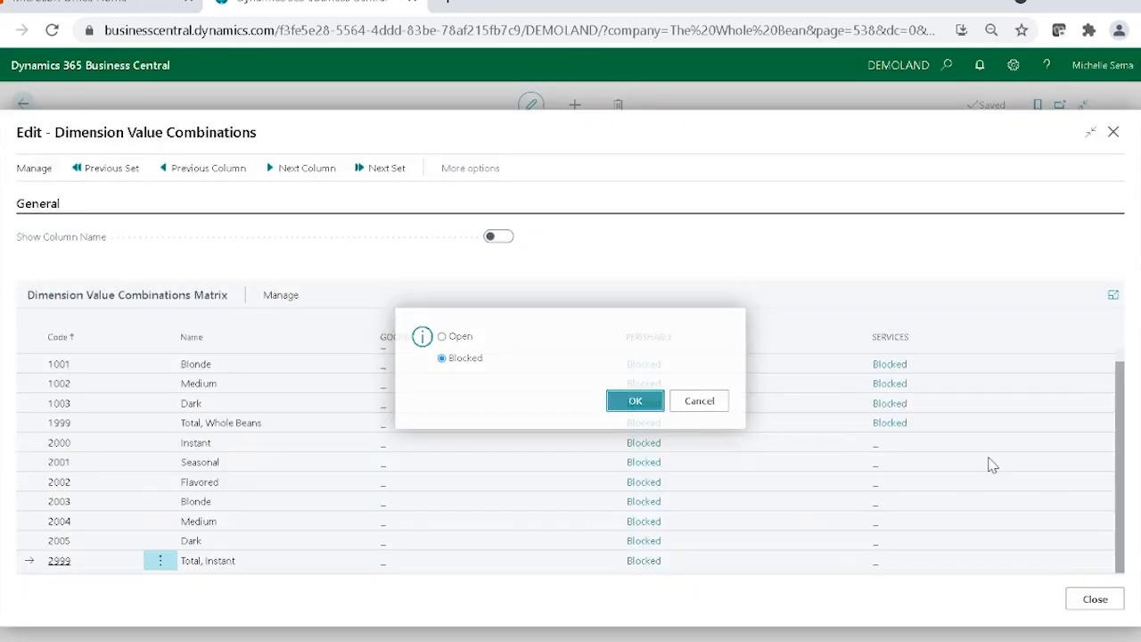
Block the SERVICES business line for At Home Coffee values 2000 Instant and 2001 Seasonal.
click(878, 453)
click(442, 359)
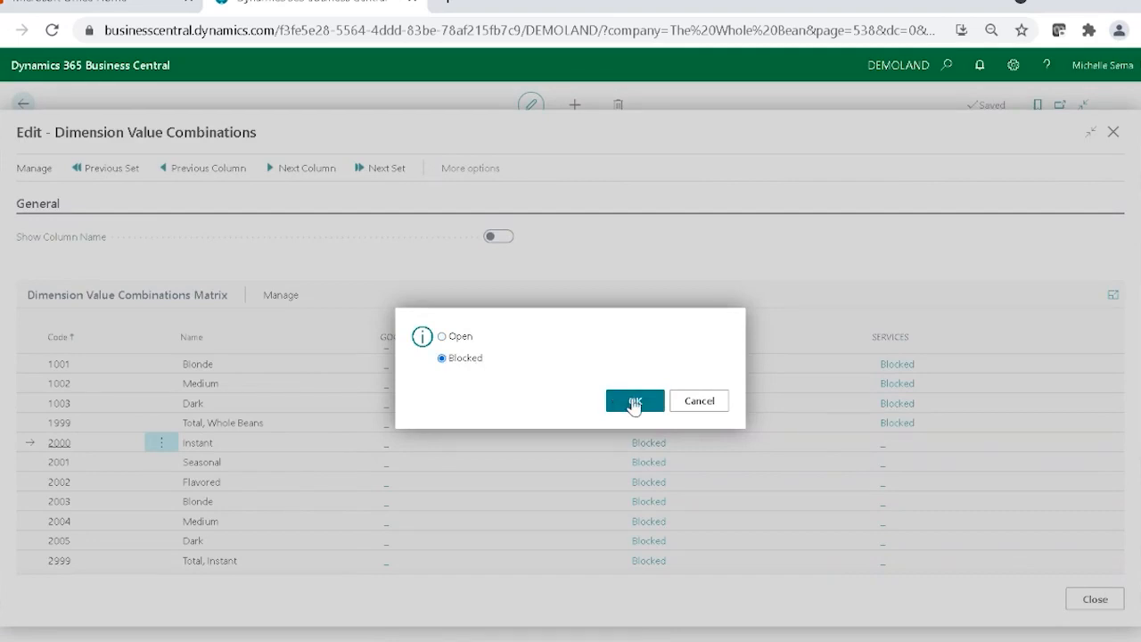
click(633, 401)
click(857, 464)
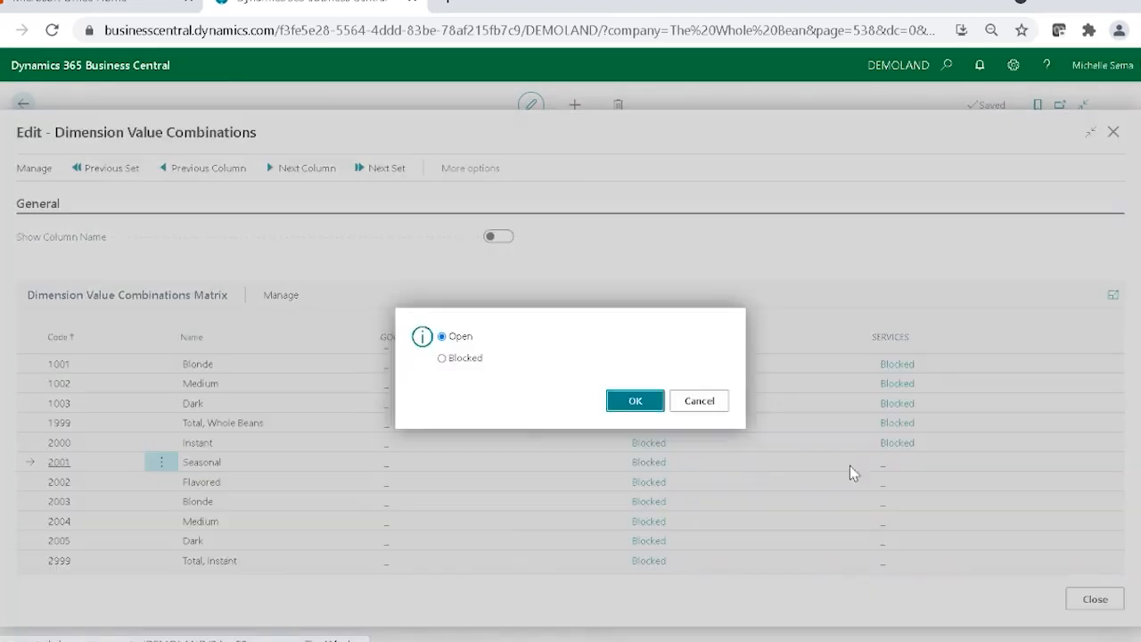
click(442, 358)
click(634, 401)
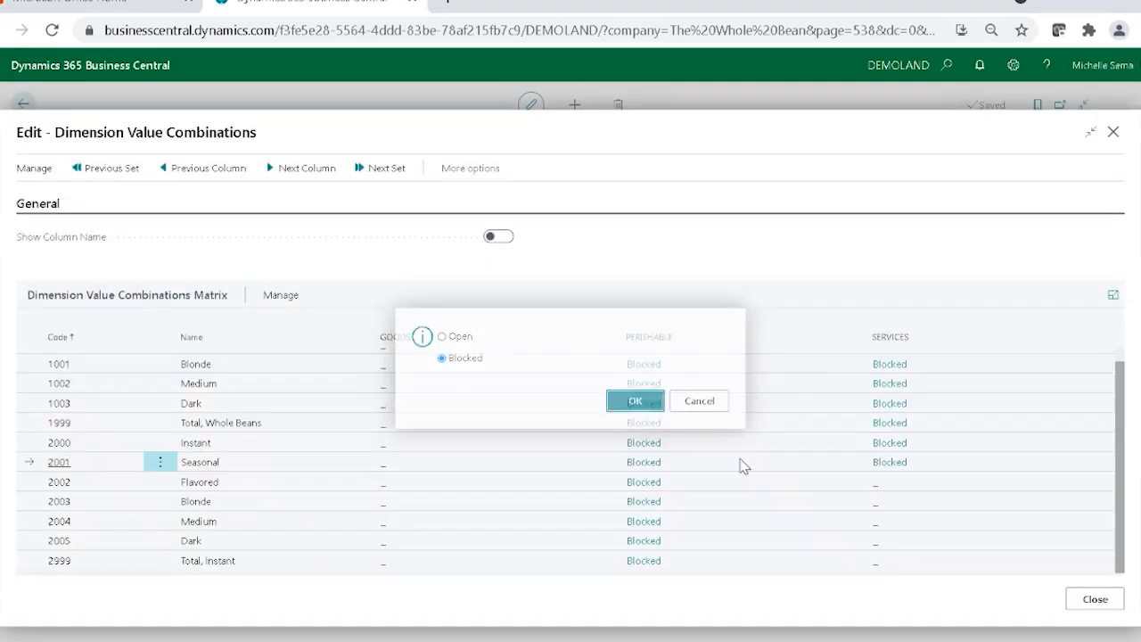
Block the SERVICES business line for values 2002 Flavored and 2003 Blonde.
click(879, 488)
click(477, 359)
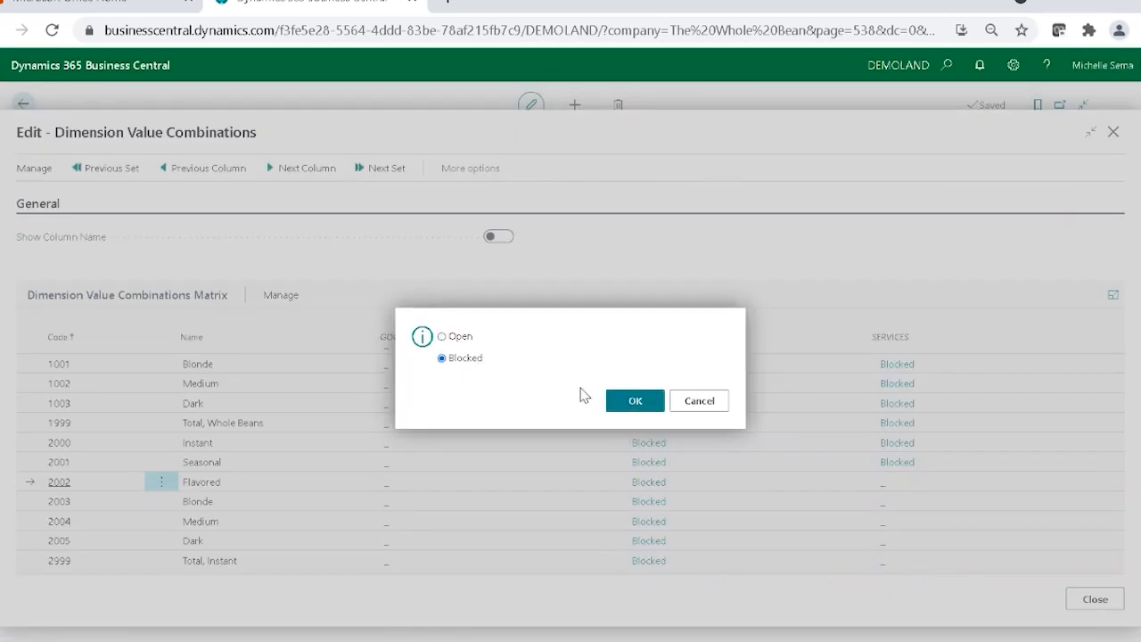
click(664, 409)
click(869, 503)
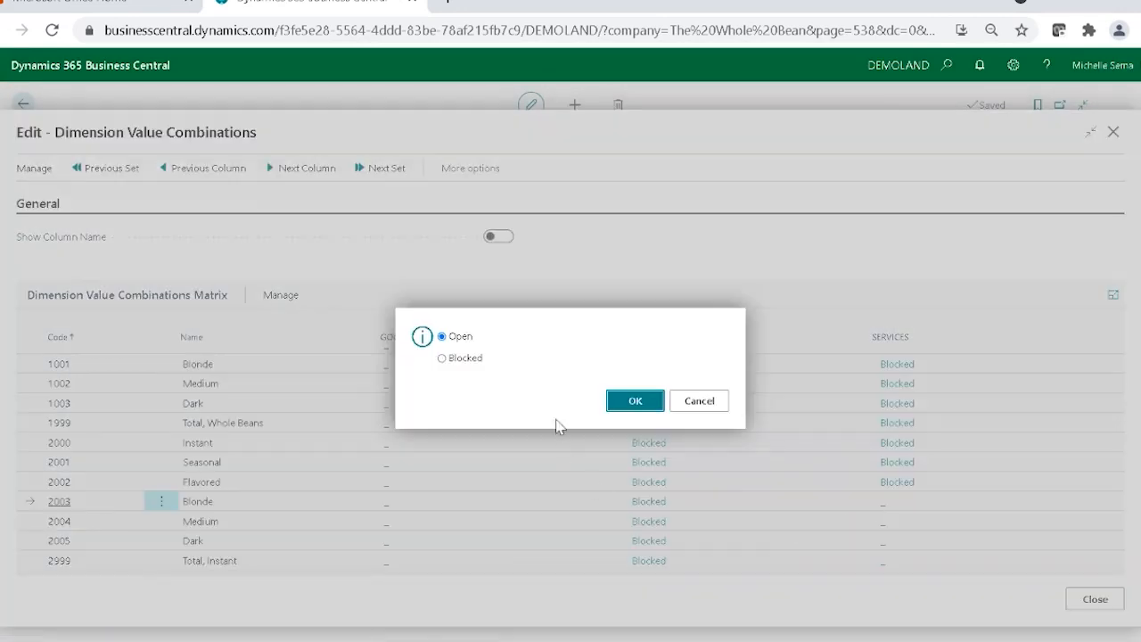
click(456, 362)
click(636, 402)
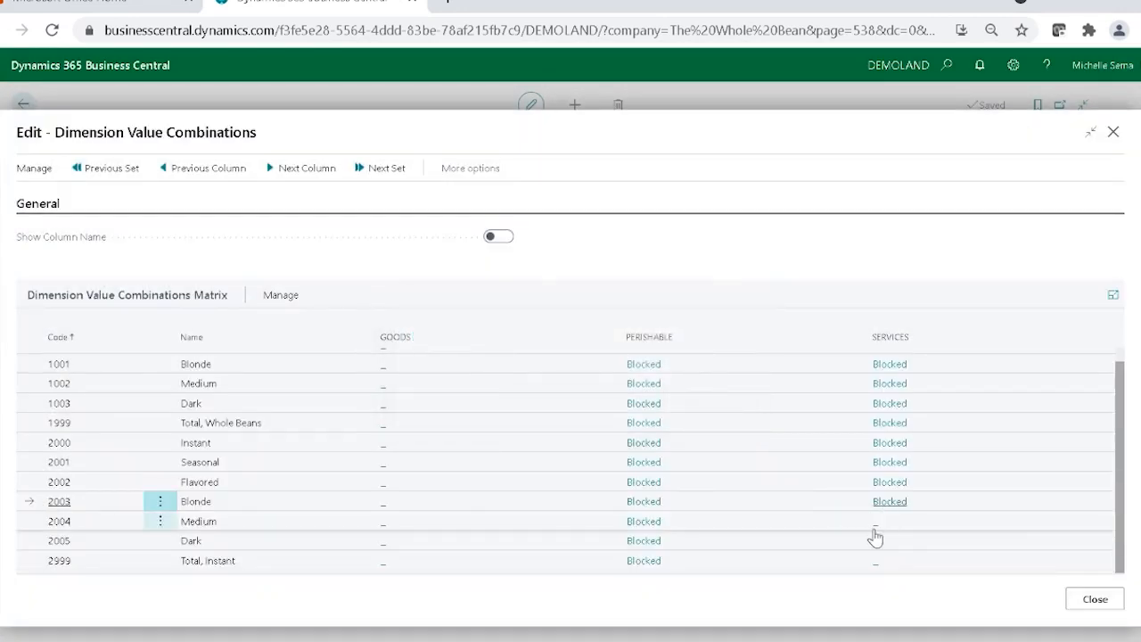
Block the SERVICES business line for the instant coffee values 2004 Medium and 2005 Dark.
click(879, 523)
click(466, 361)
click(635, 403)
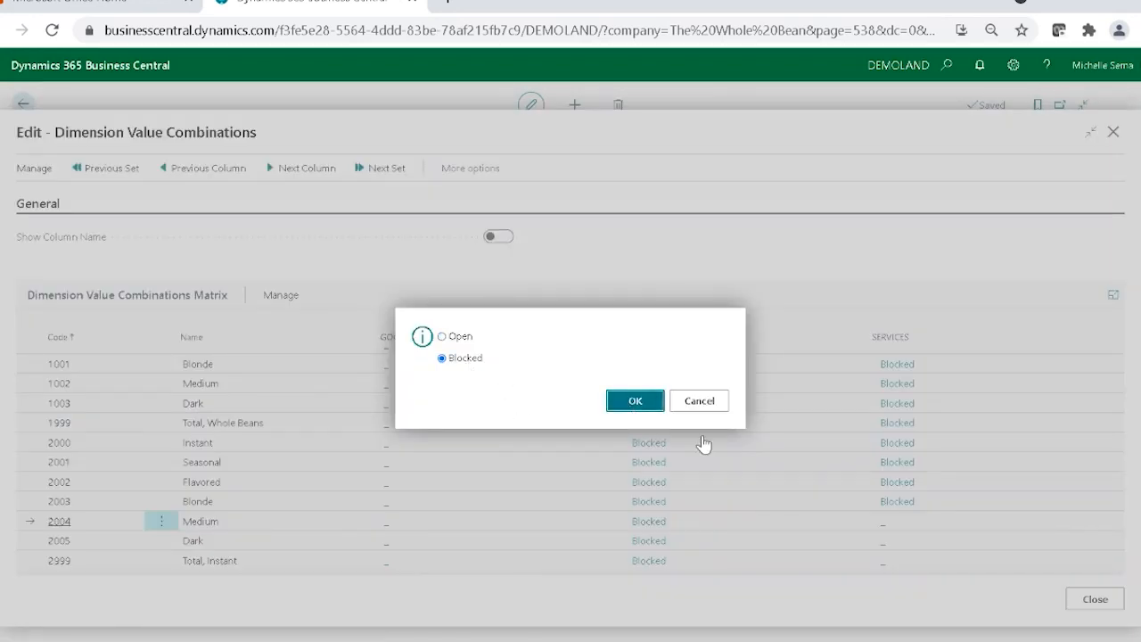
click(898, 548)
click(460, 362)
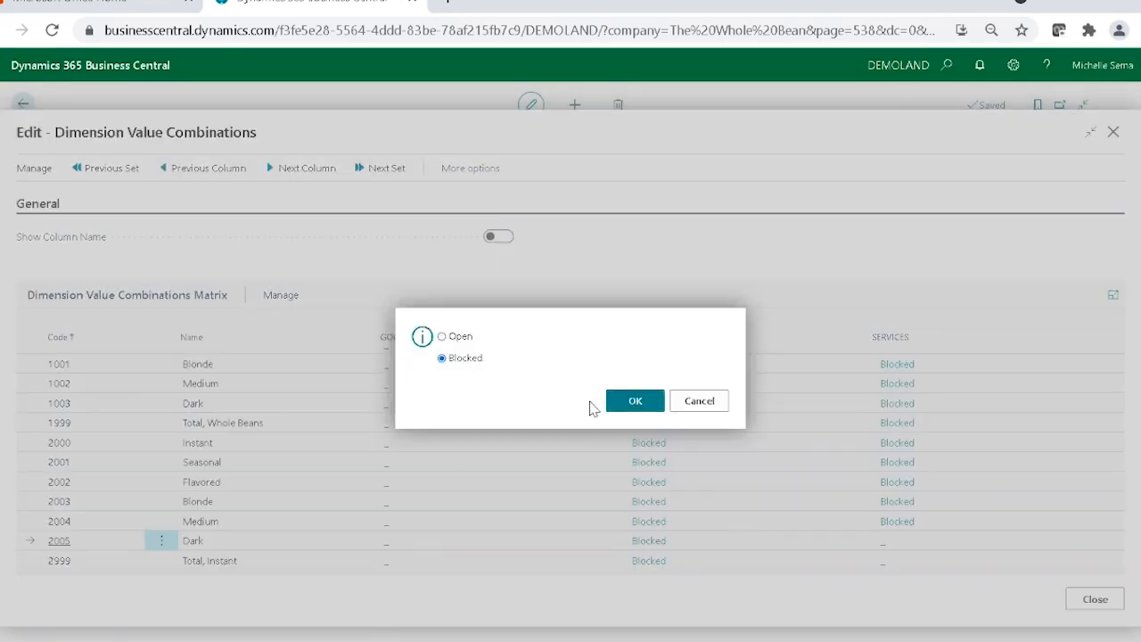
click(636, 402)
Block the SERVICES business line for value 2999 Total, Instant, and leave the dimension combinations setup.
click(876, 562)
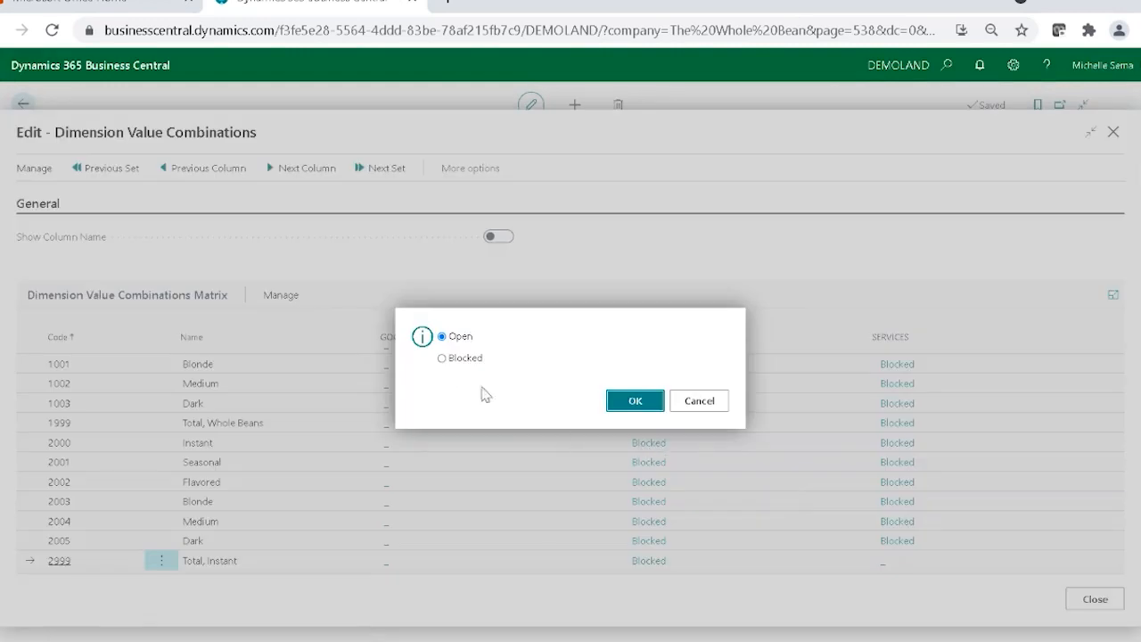
click(463, 359)
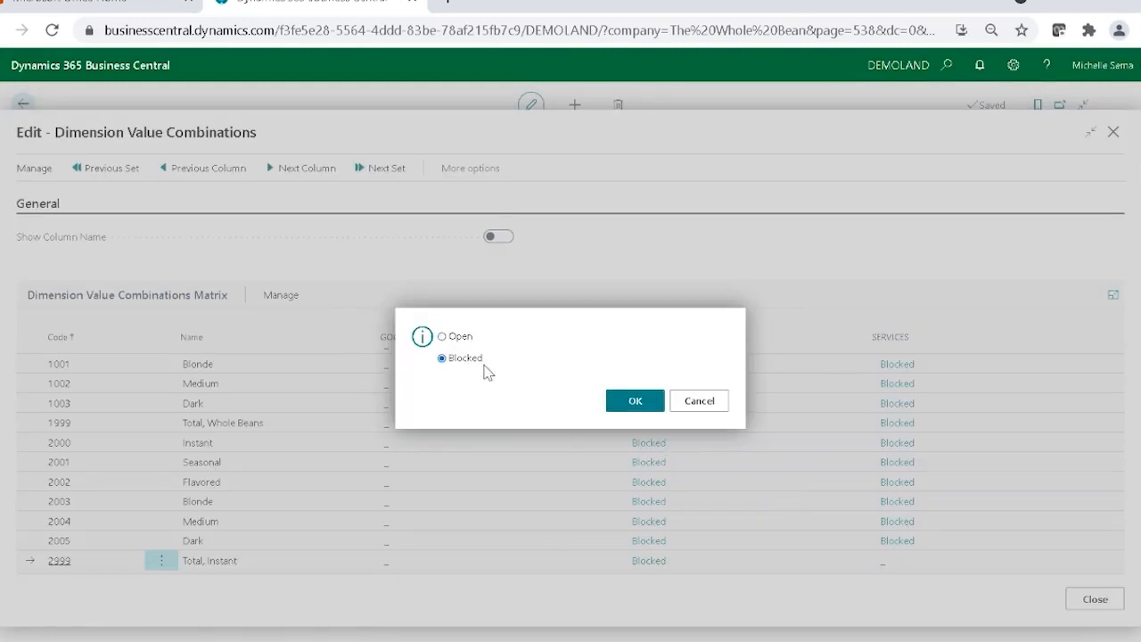
click(627, 400)
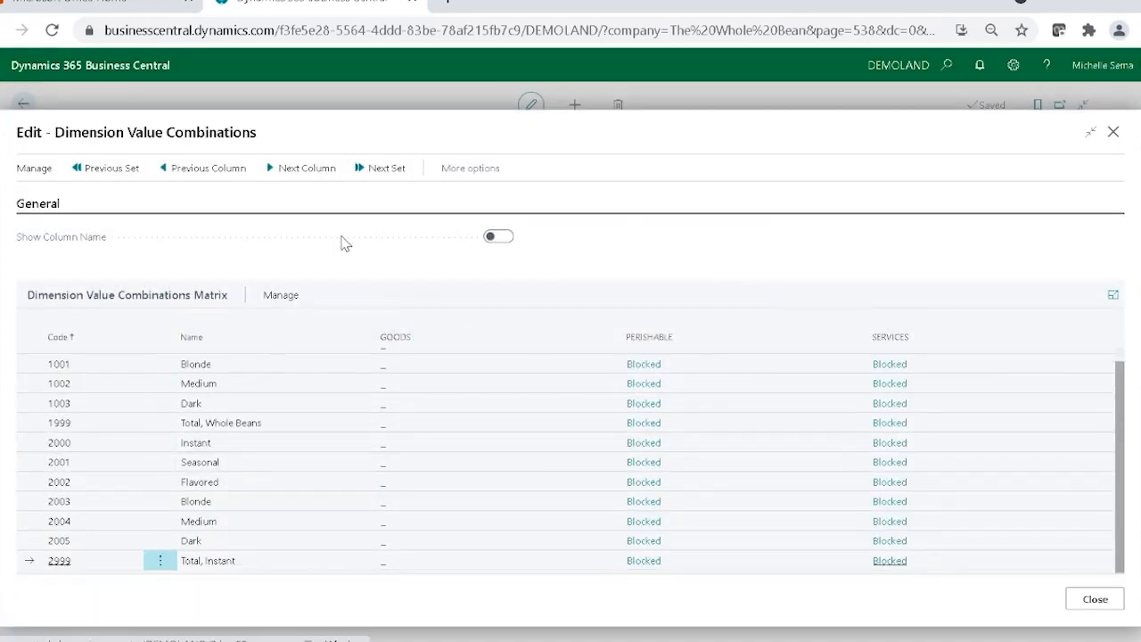
click(1086, 600)
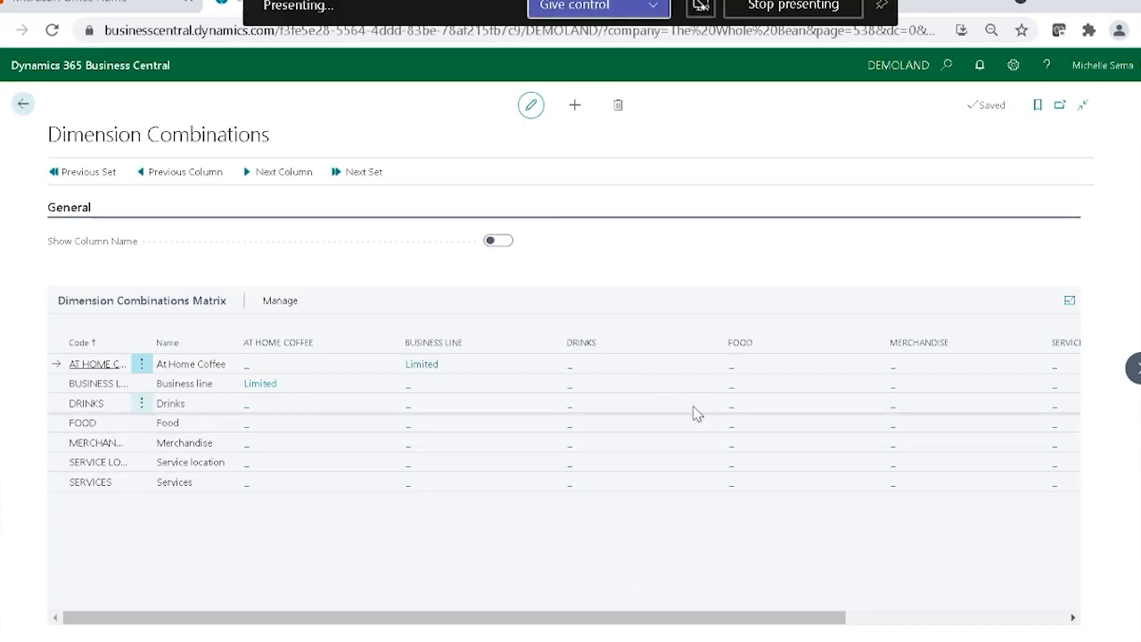
click(23, 103)
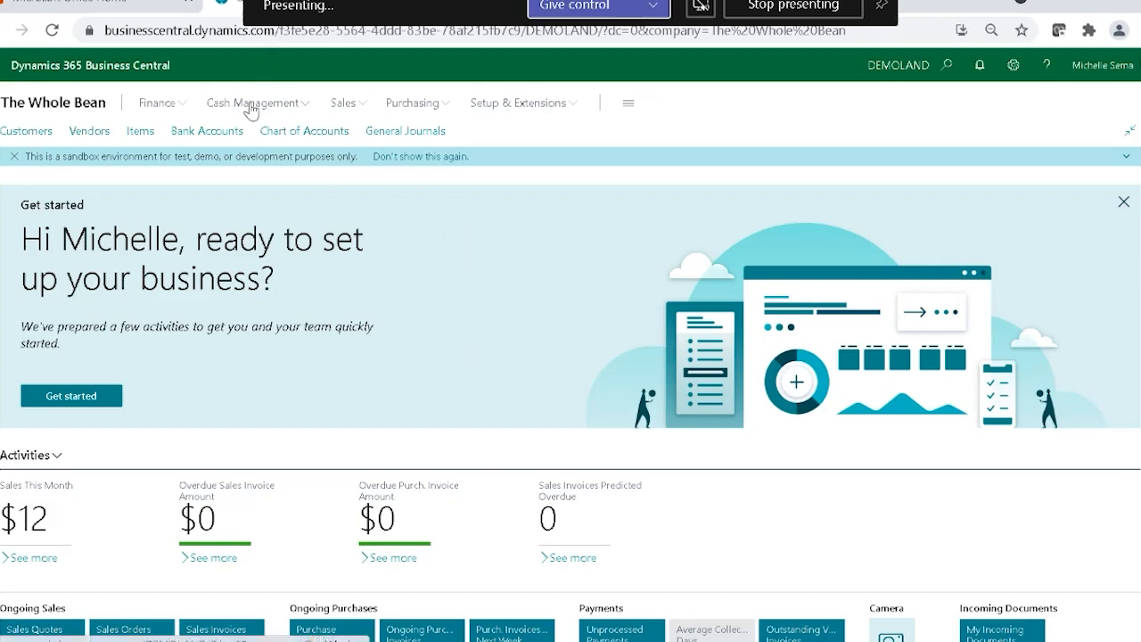
Open the default dimensions of the CASH customer from its customer card.
click(35, 136)
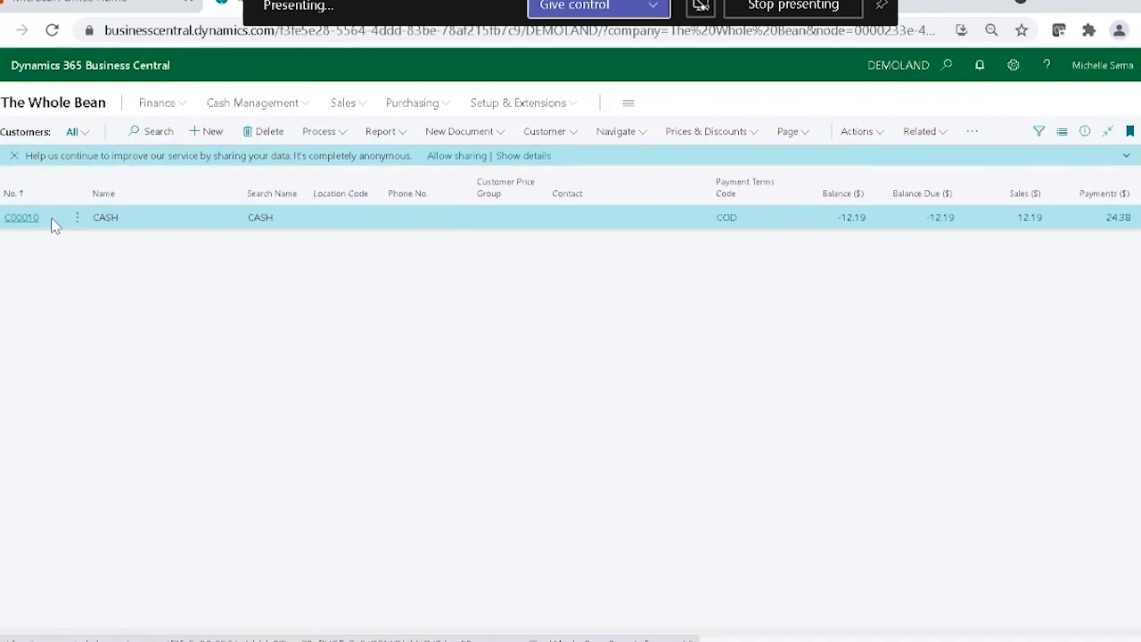
click(20, 228)
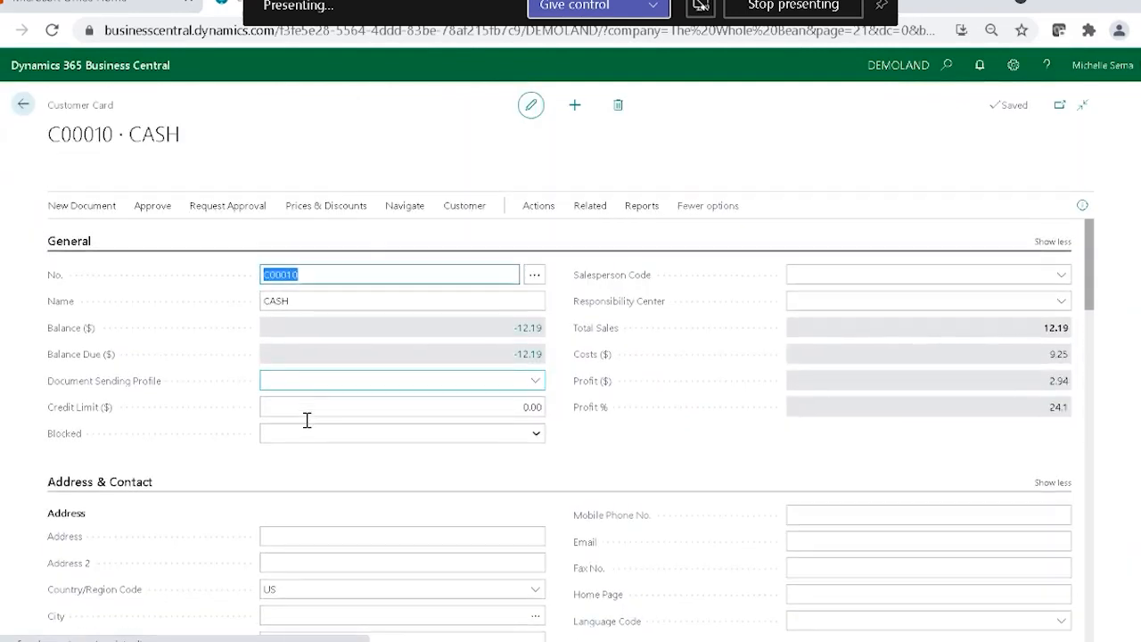
click(579, 216)
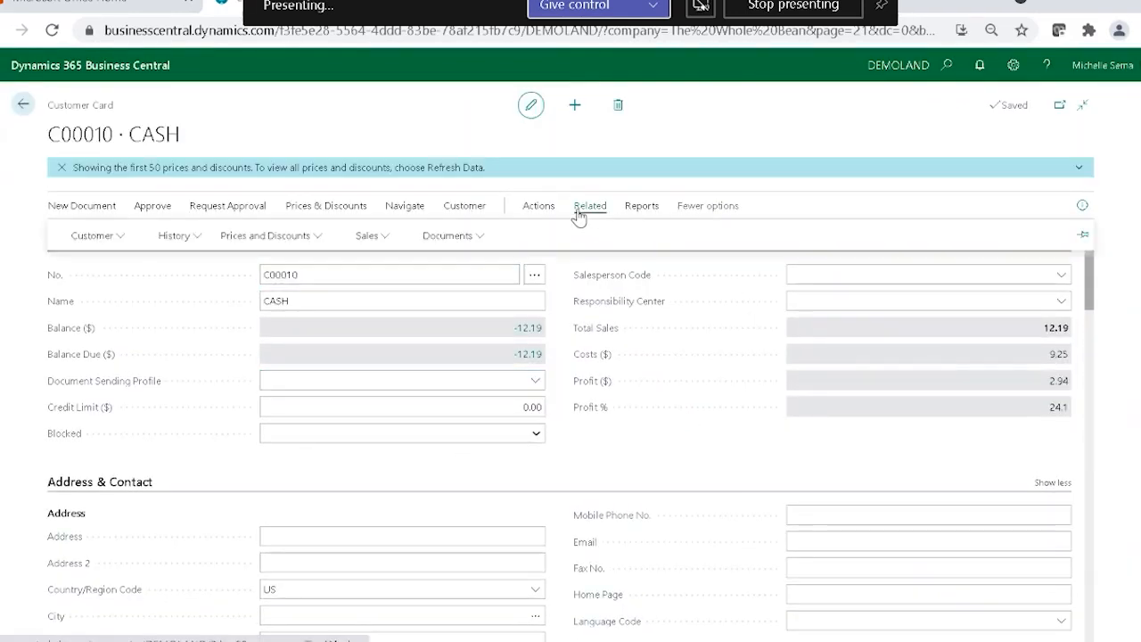
click(92, 234)
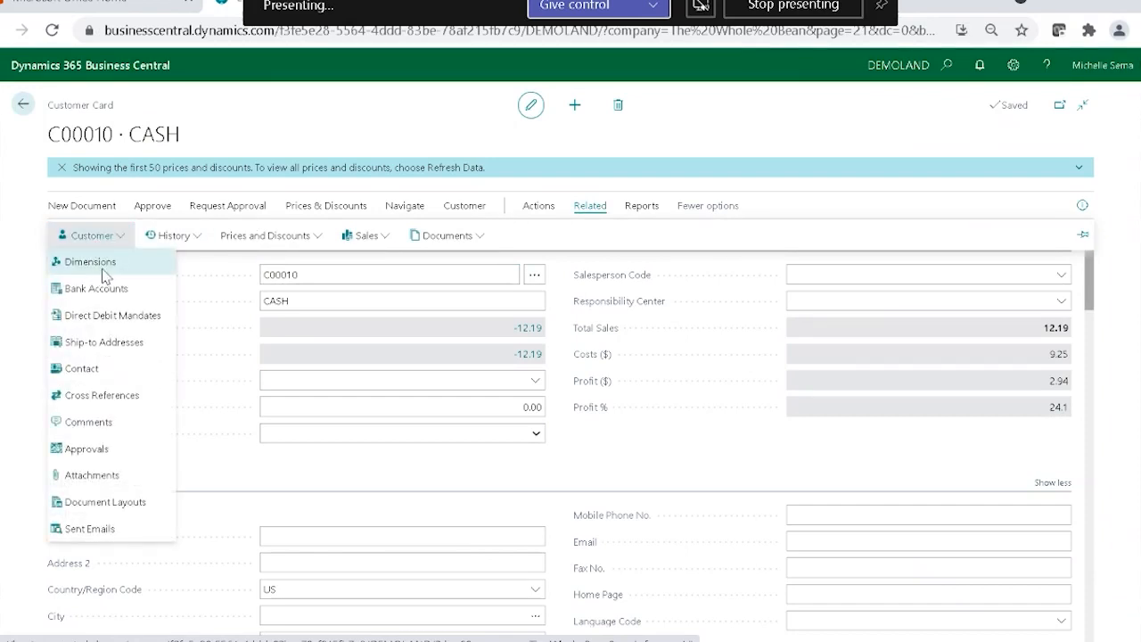
click(103, 275)
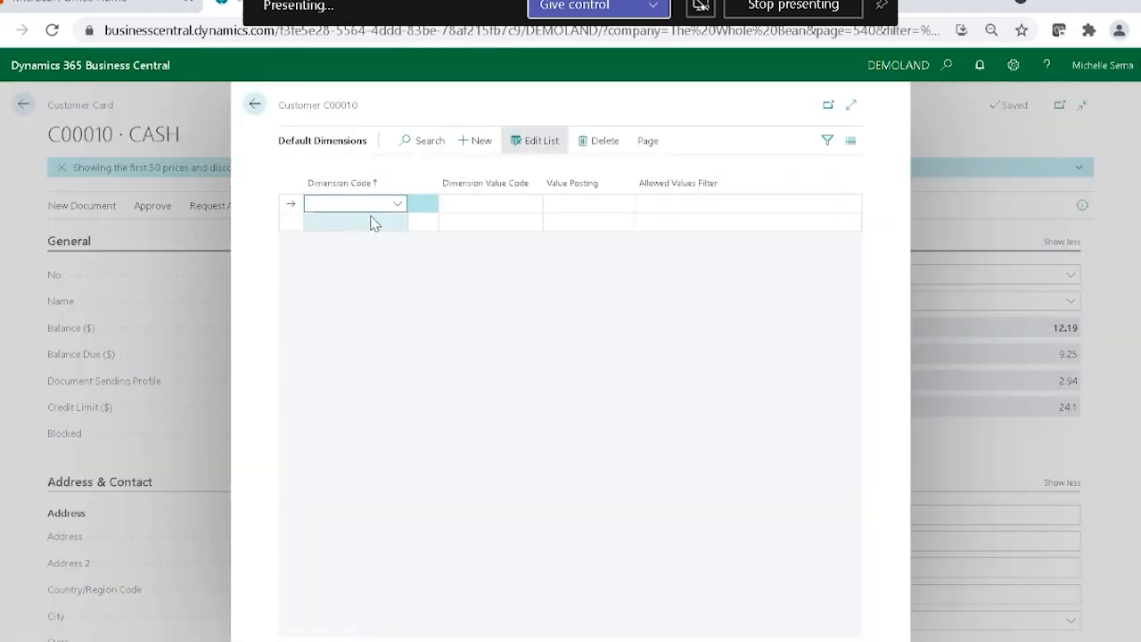
Add a SERVICE LOCATION default dimension with dimension value ONSITE and value posting Same Code.
click(398, 203)
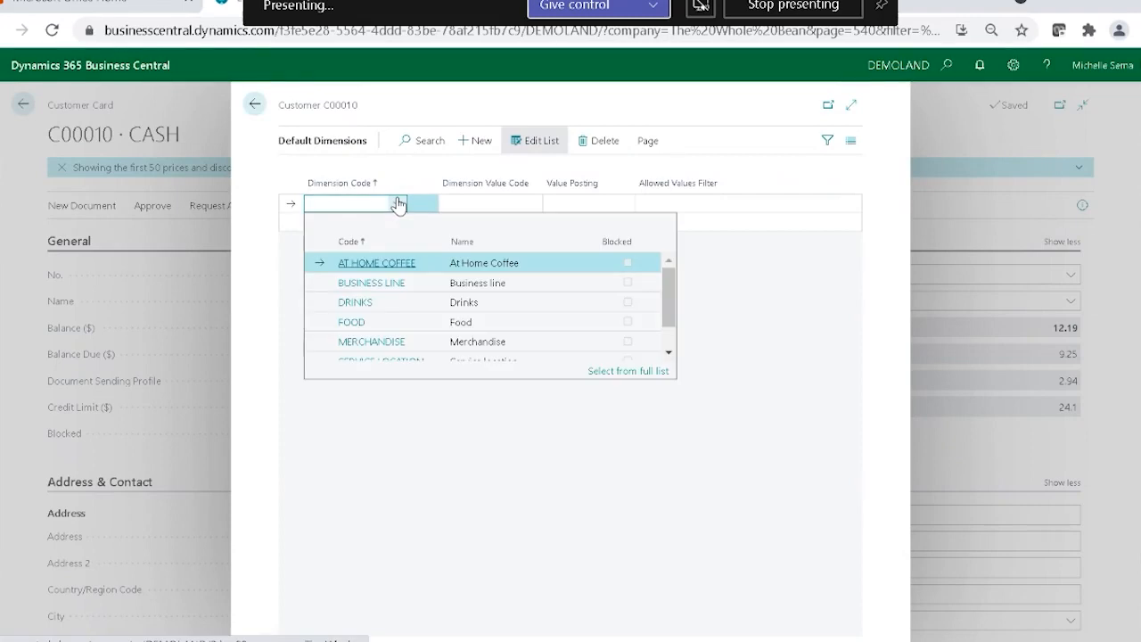
scroll(430, 294, down, 2)
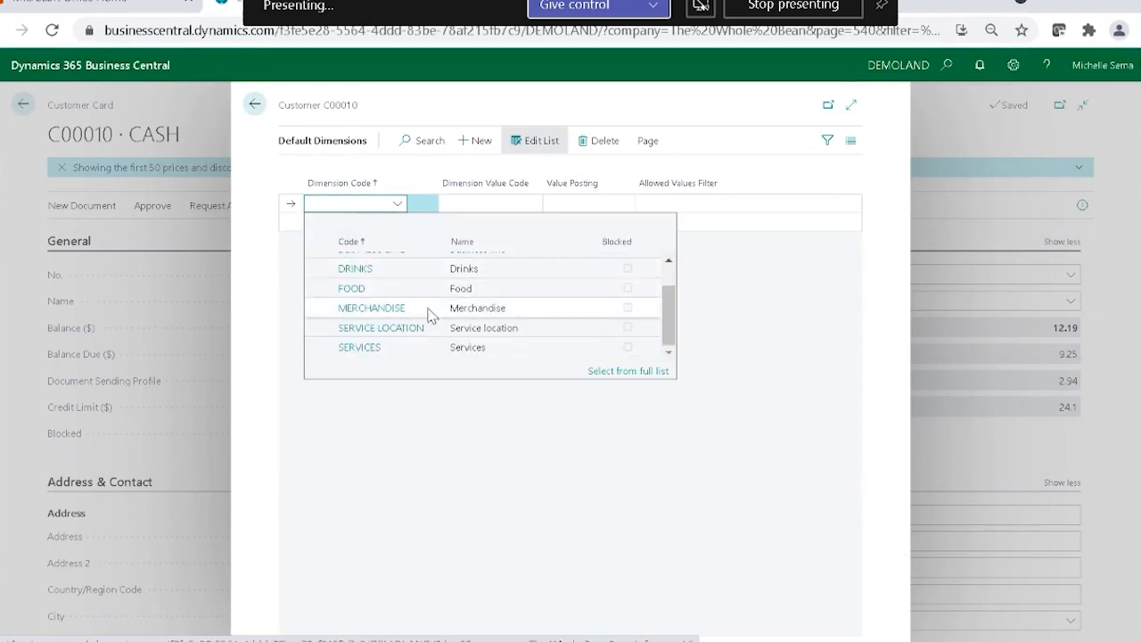
click(501, 327)
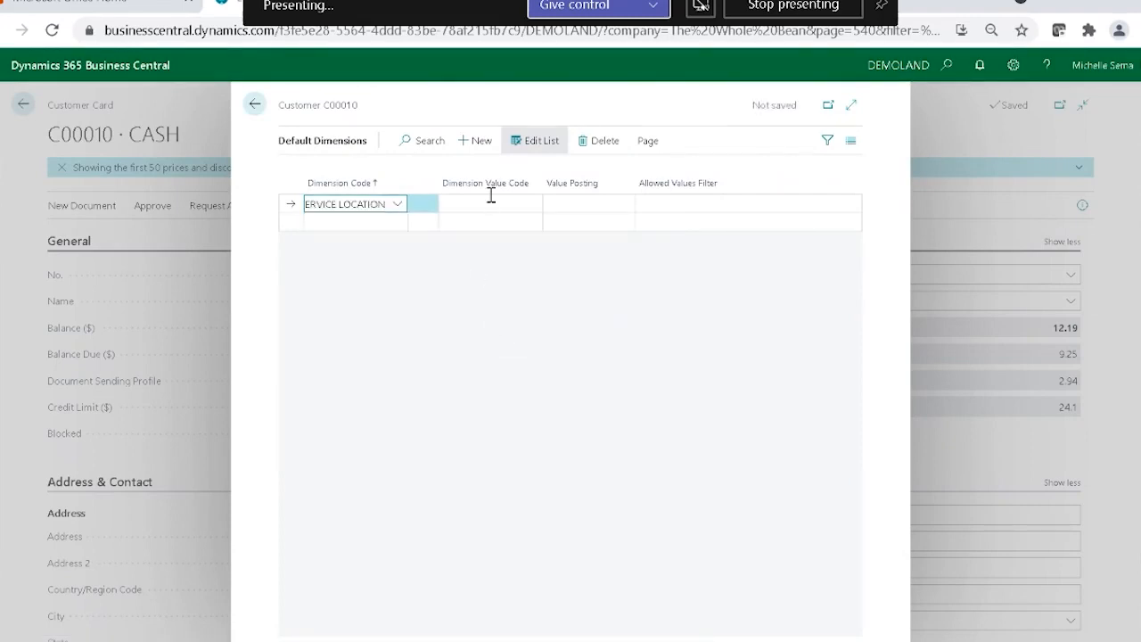
click(532, 204)
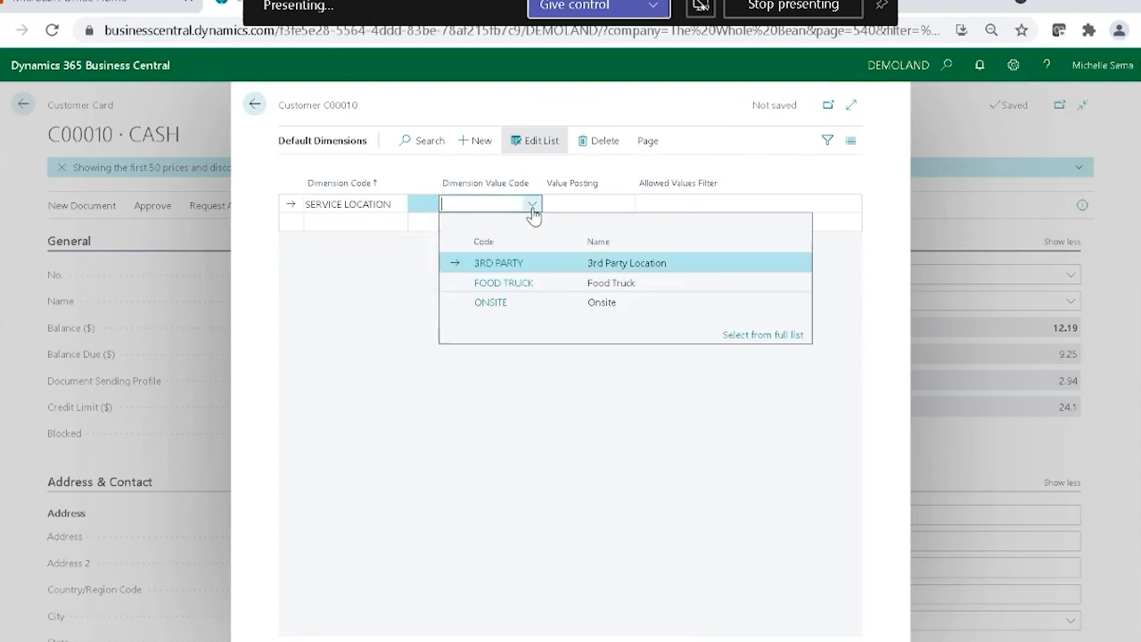
click(503, 303)
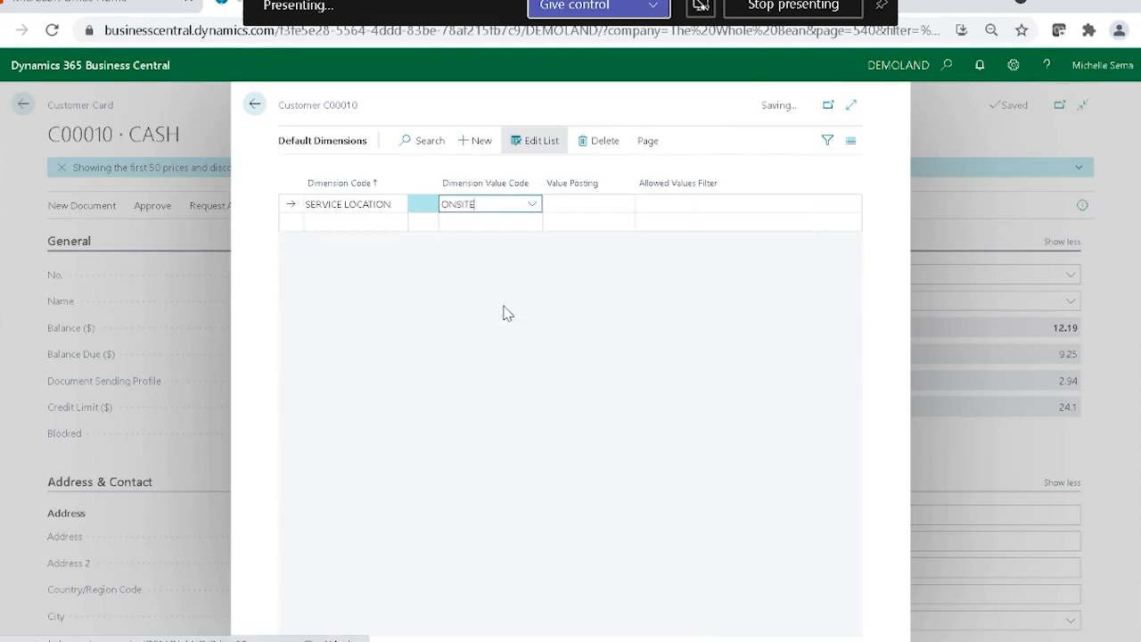
click(600, 208)
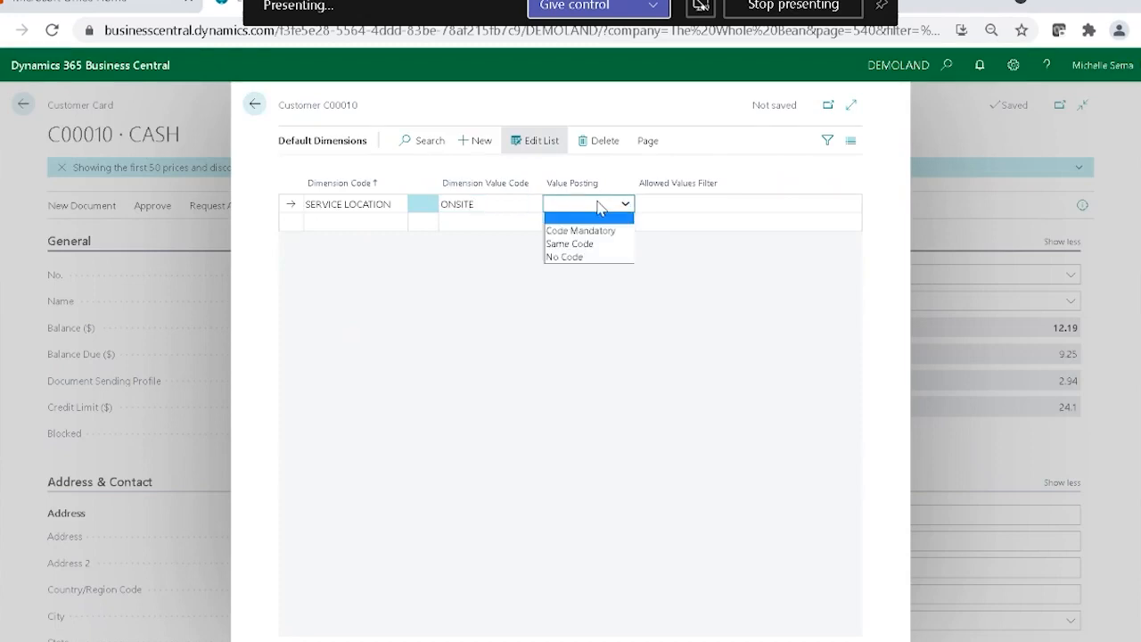
click(576, 245)
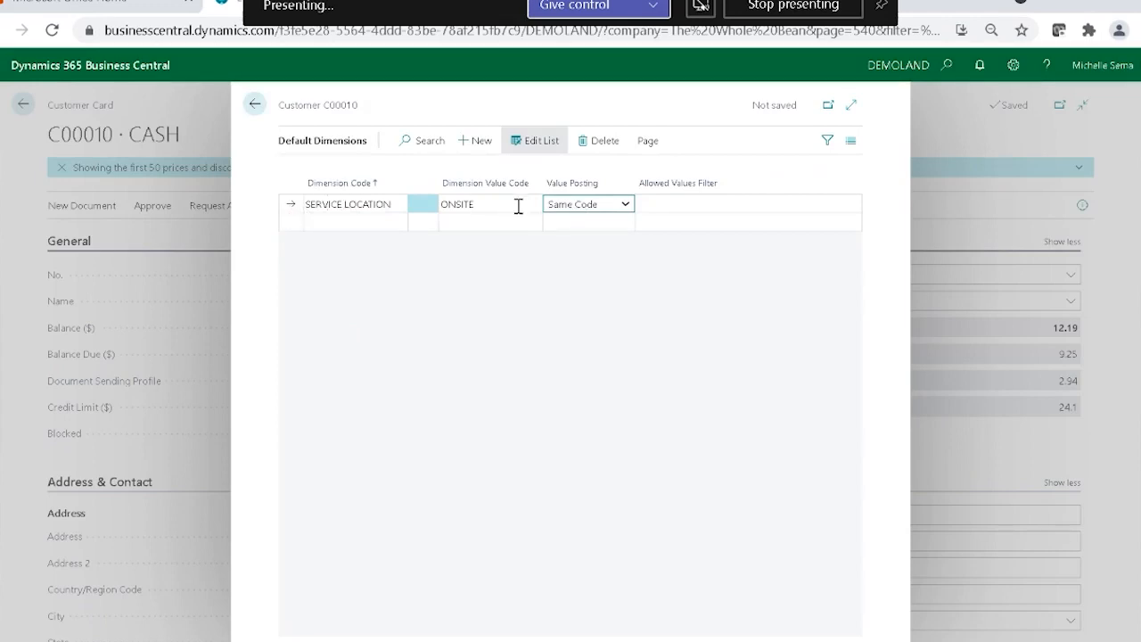
Change the SERVICE LOCATION value posting to Code Mandatory and clear its dimension value code.
click(615, 206)
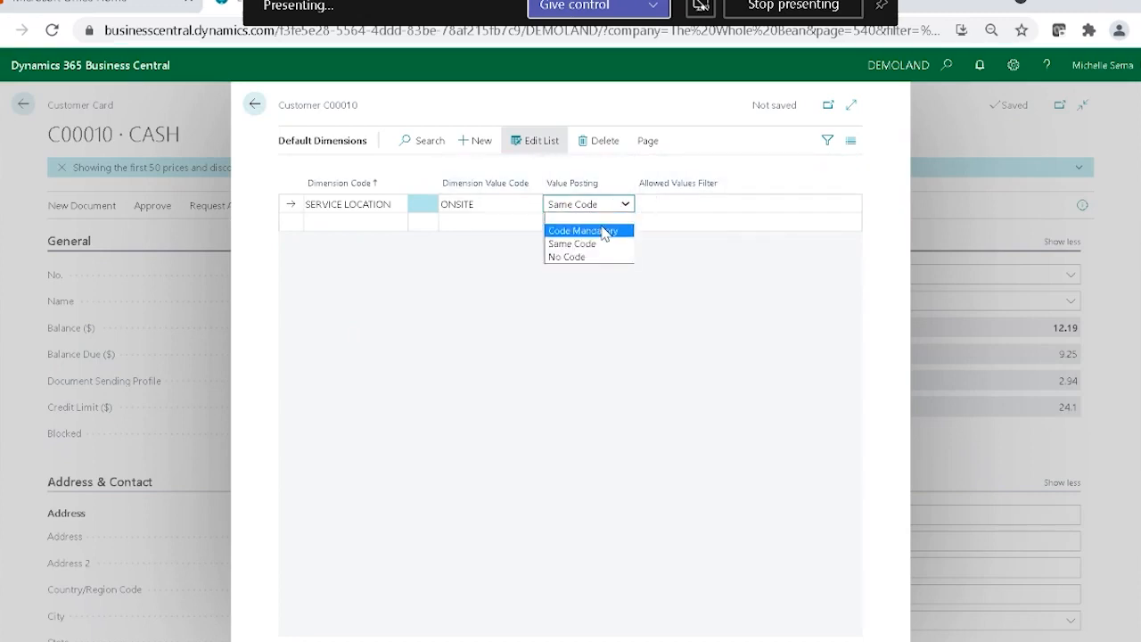
click(603, 231)
click(498, 205)
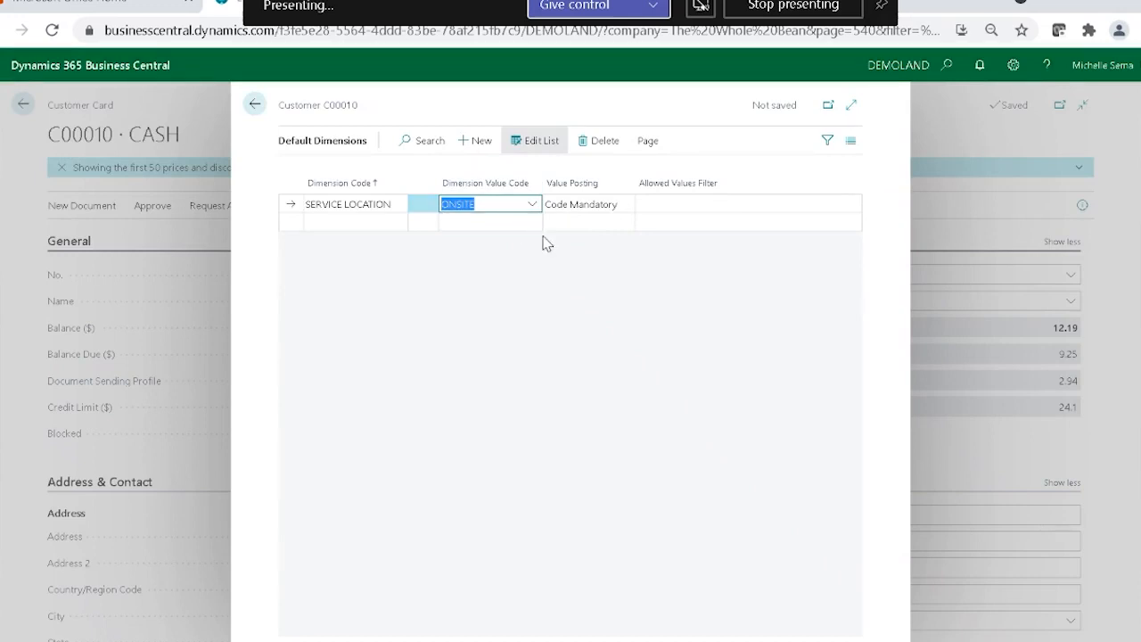
key(BackSpace)
click(548, 408)
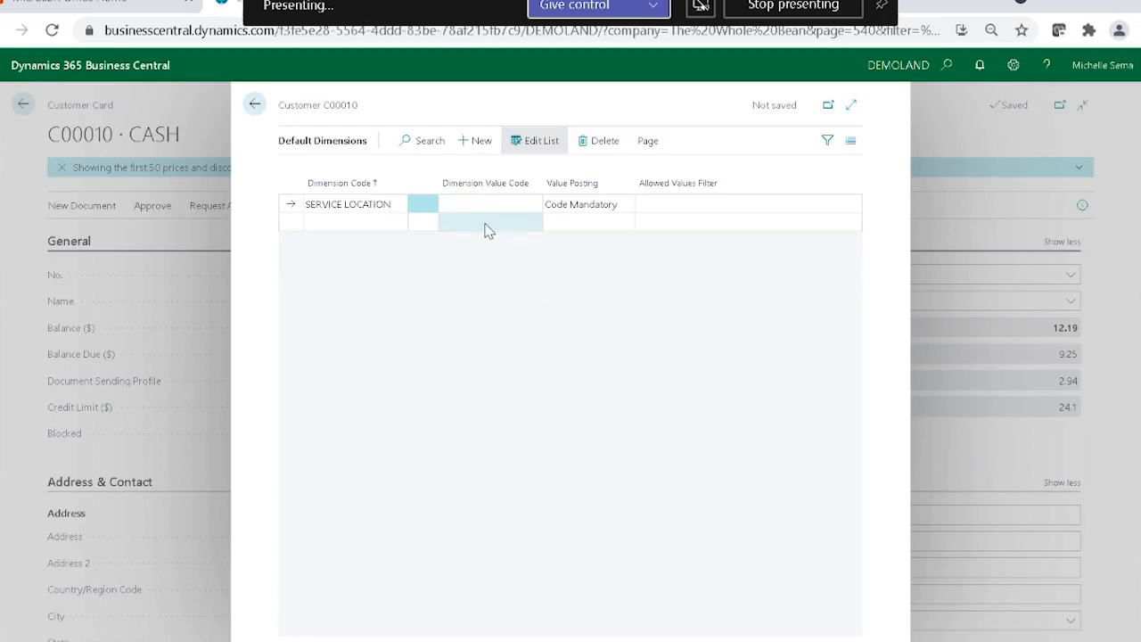
Exclude 3RD PARTY from the allowed SERVICE LOCATION values for the customer, keeping FOOD TRUCK and ONSITE allowed.
click(672, 211)
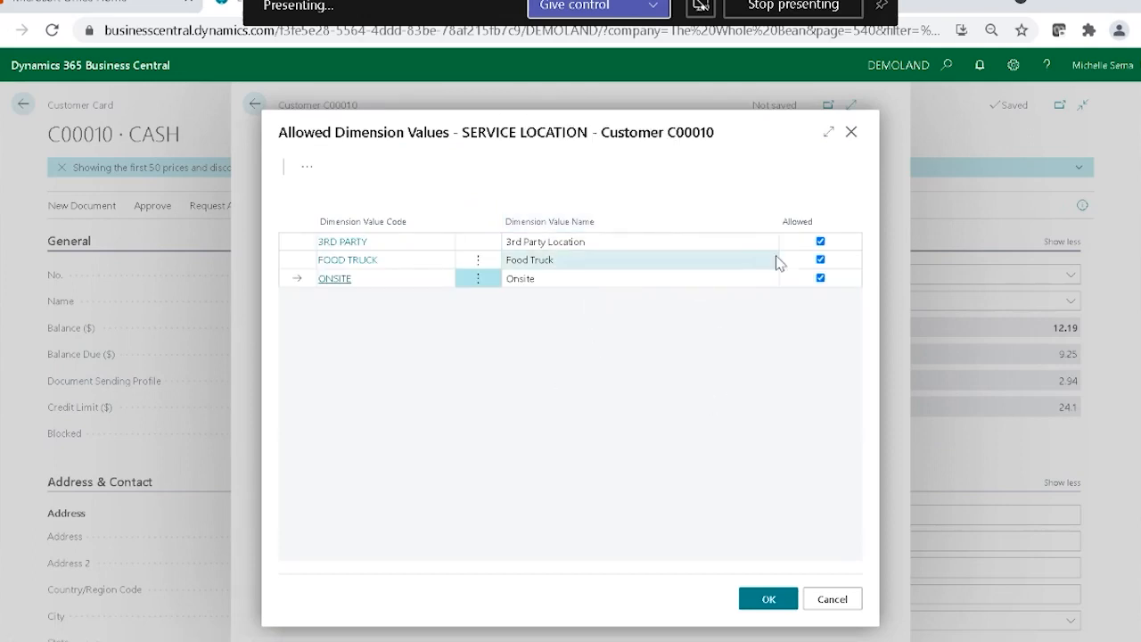
click(822, 243)
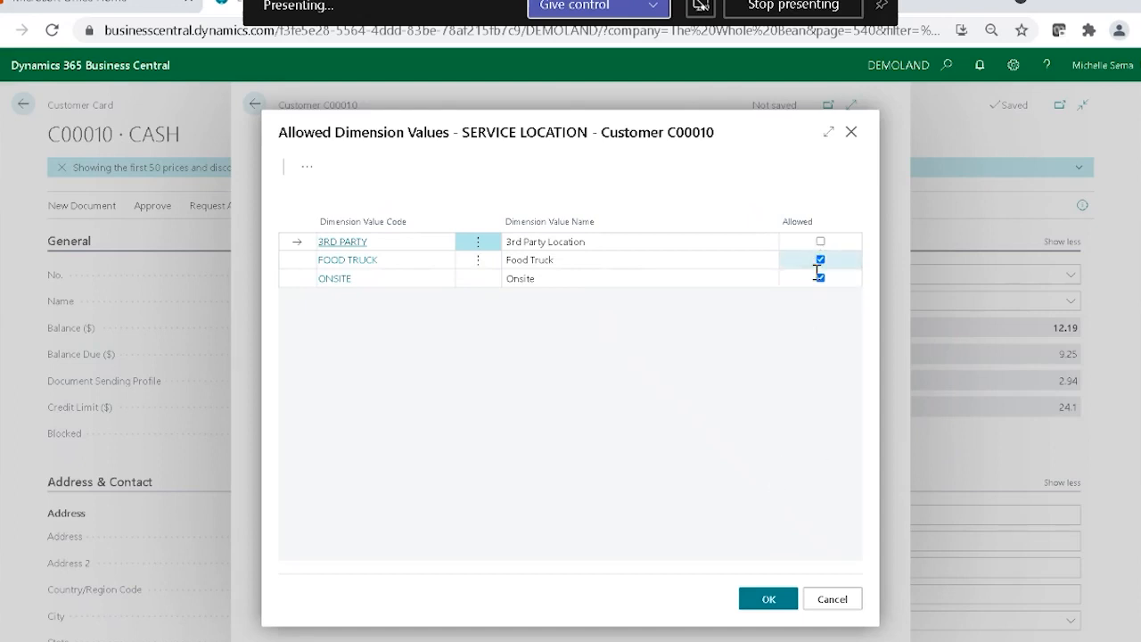
click(771, 603)
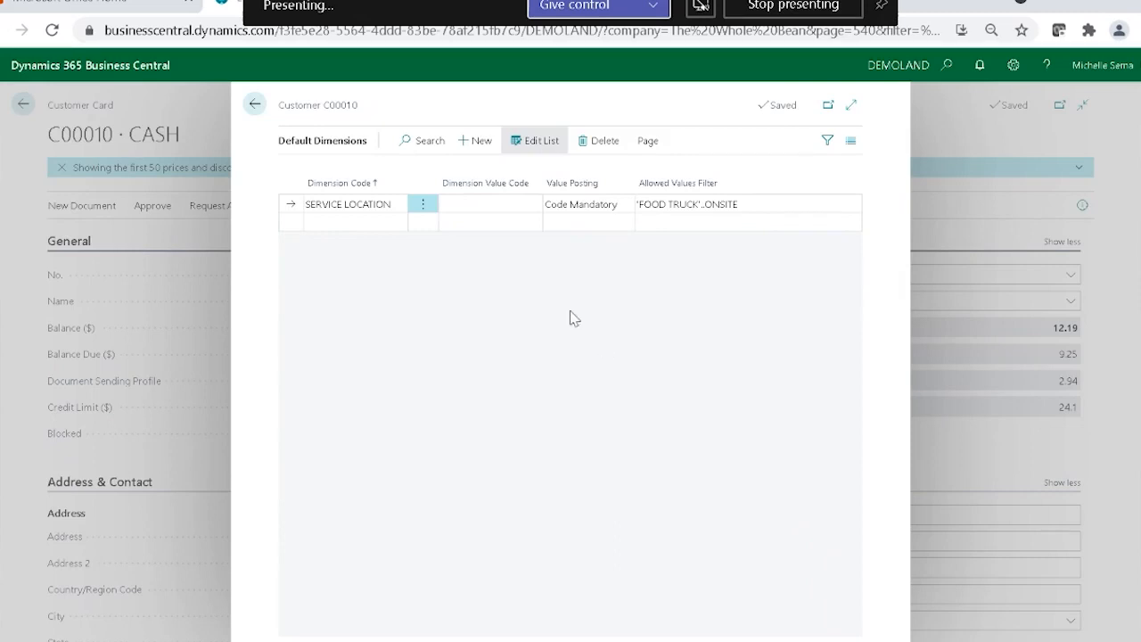
click(562, 225)
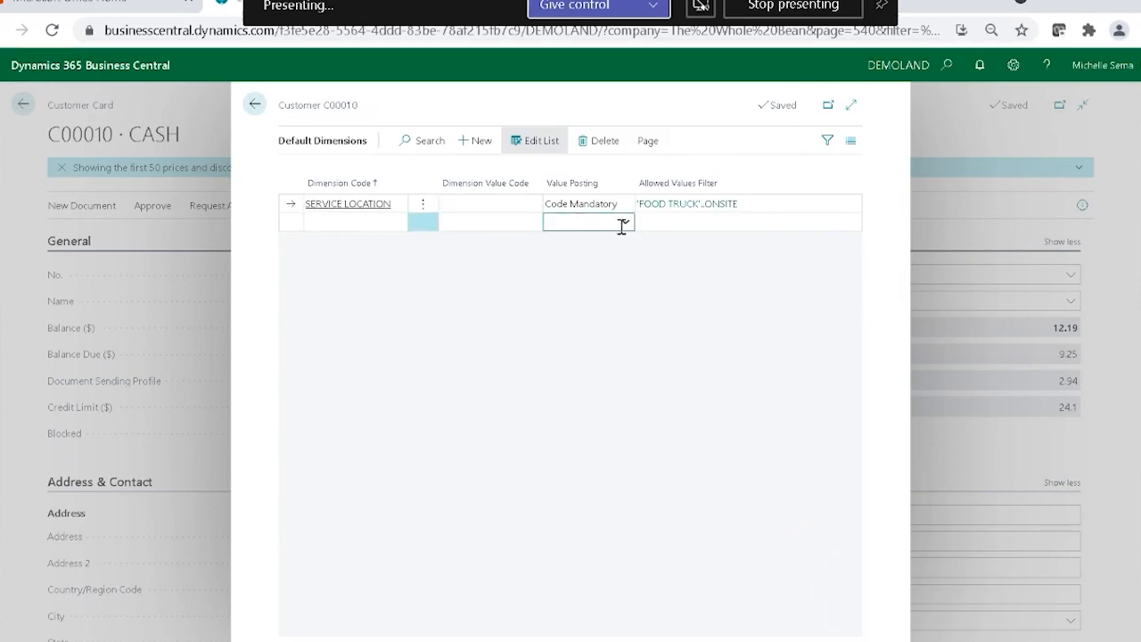
Try to add a BUSINESS LINE default dimension to the CASH customer with dimension value PERISHABLE and value posting No Code.
click(626, 223)
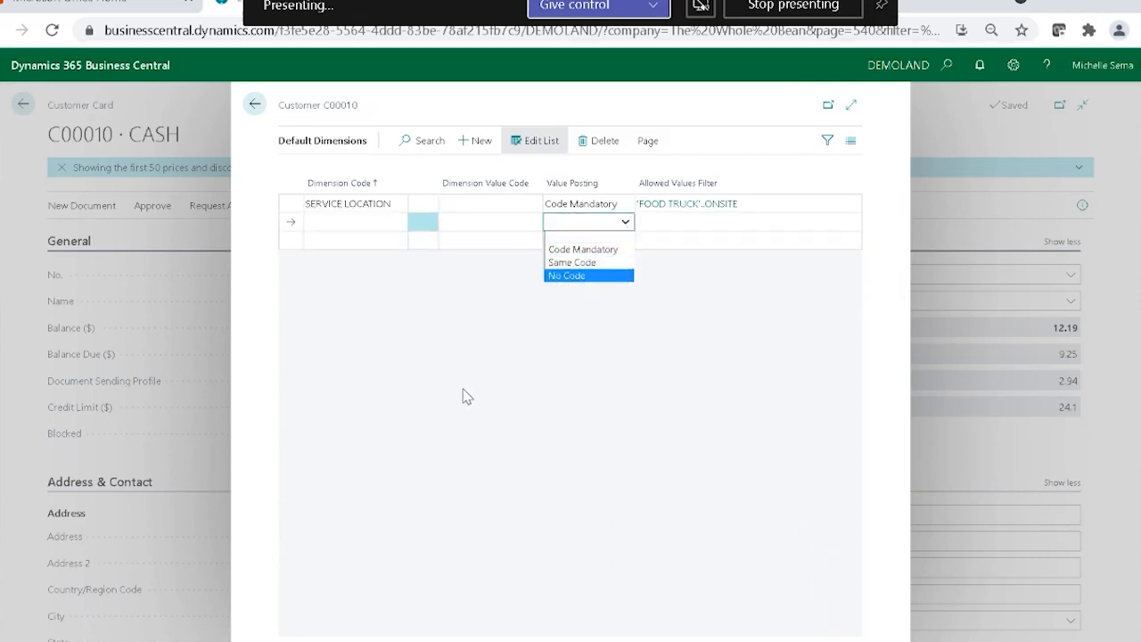
click(465, 396)
click(400, 223)
click(398, 222)
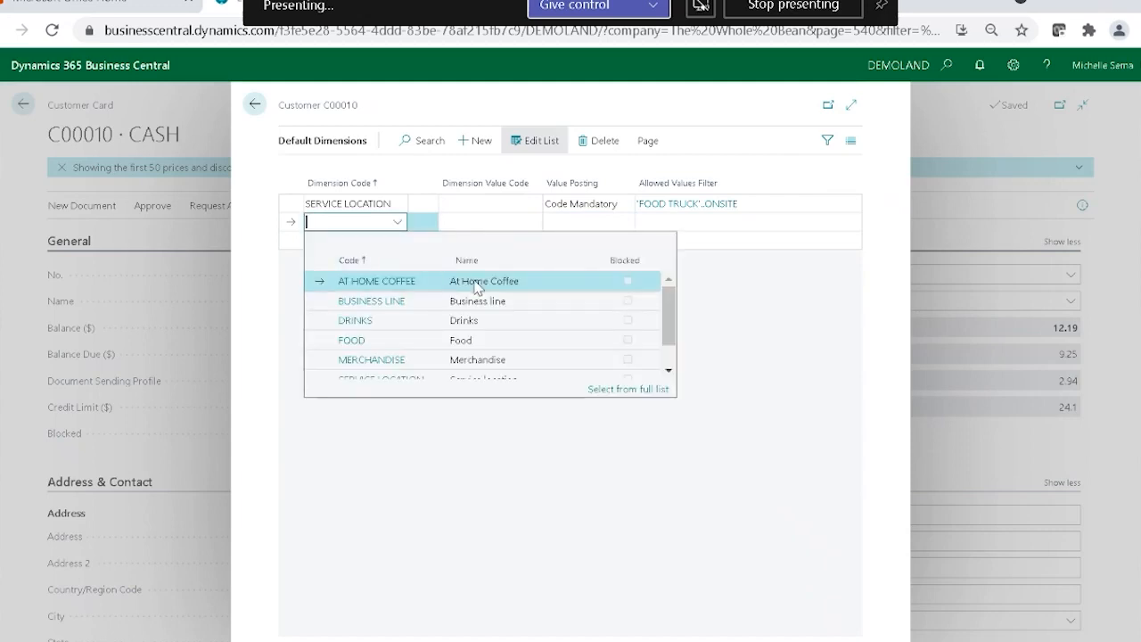
scroll(492, 303, down, 1)
scroll(491, 321, up, 1)
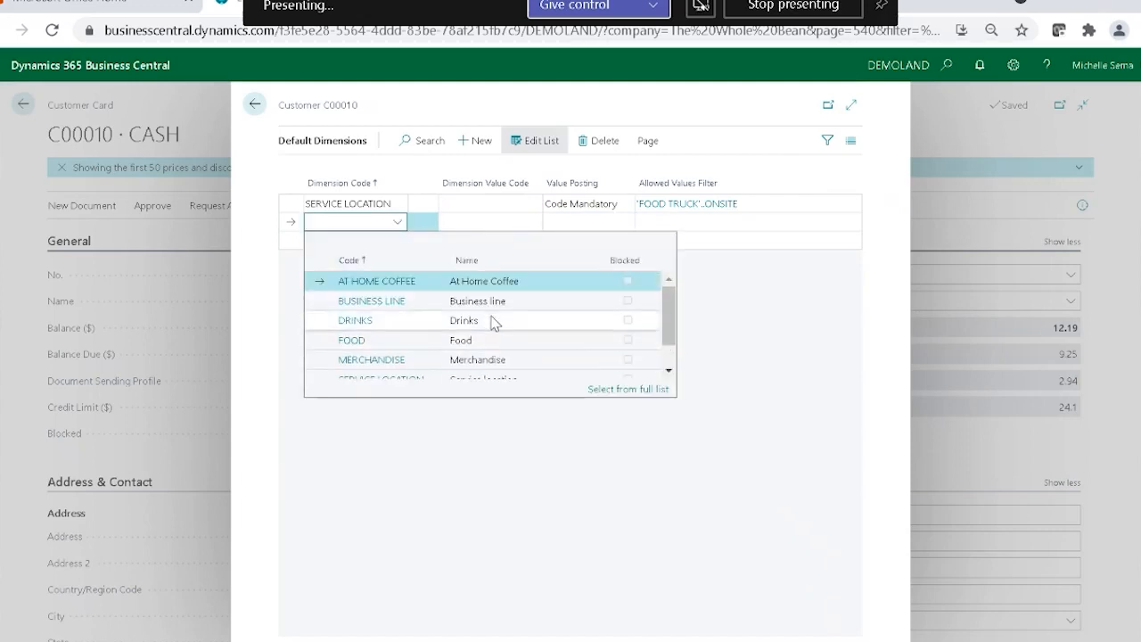
click(479, 303)
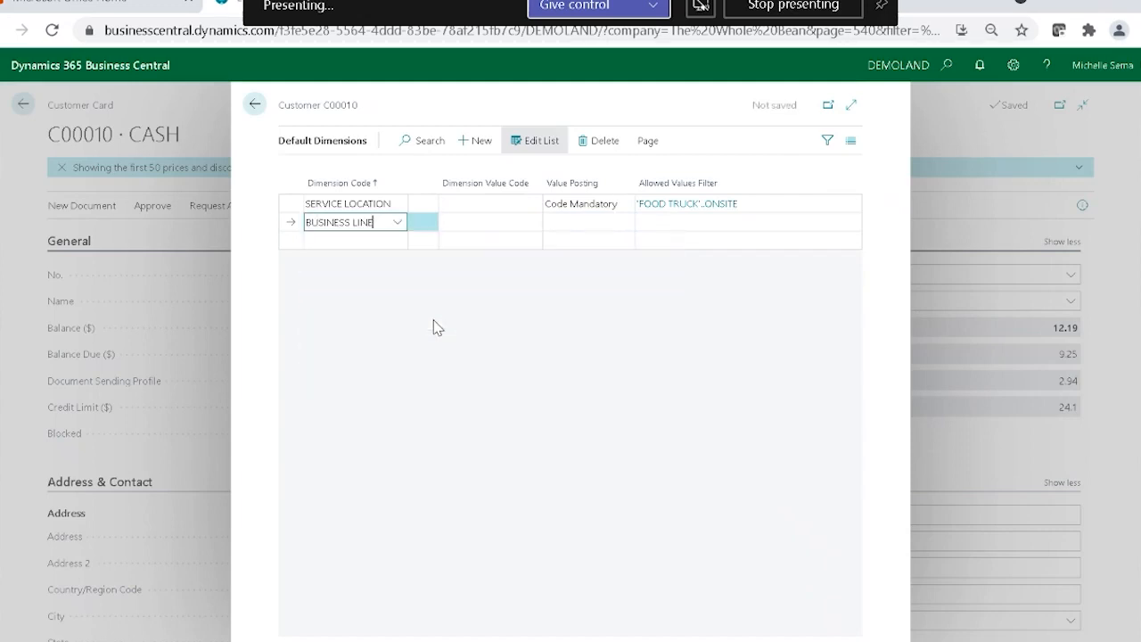
click(529, 223)
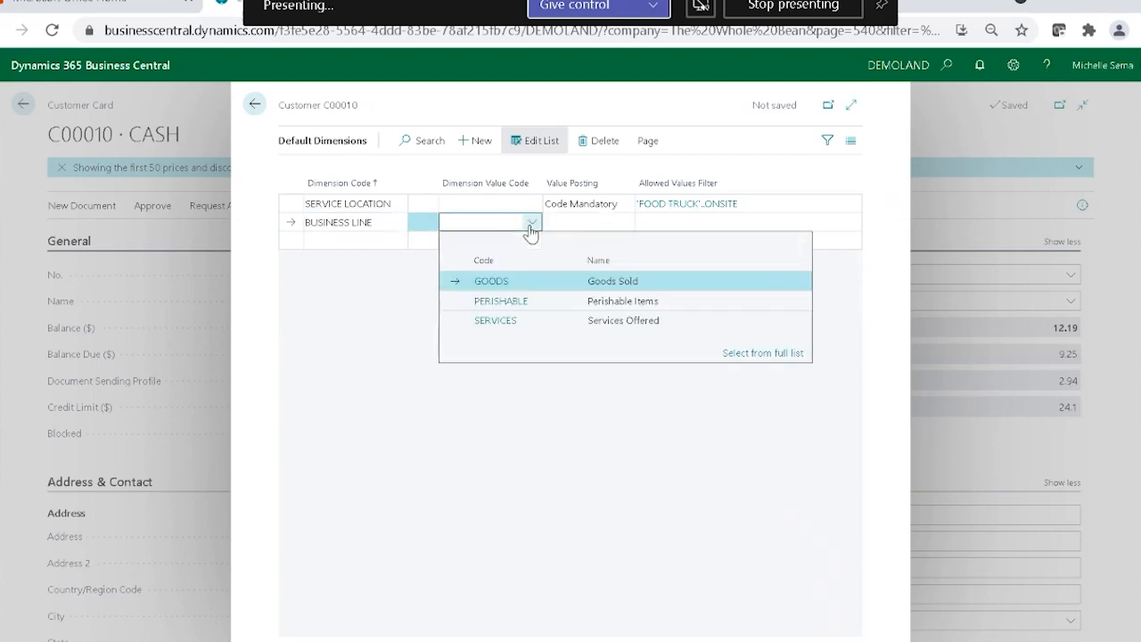
click(535, 302)
click(588, 235)
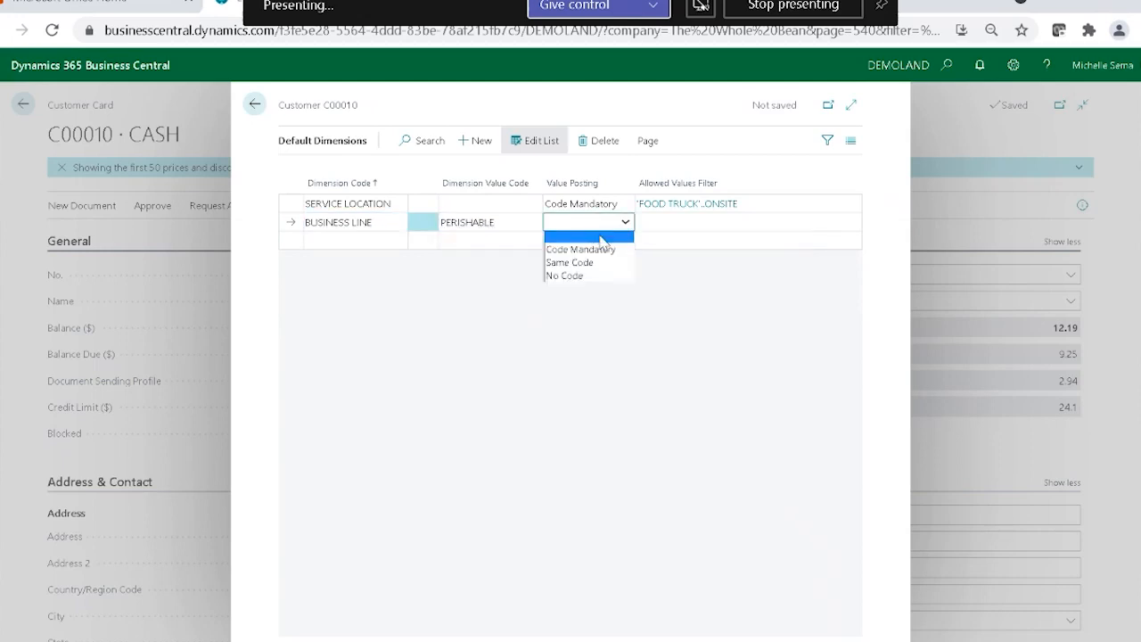
click(584, 272)
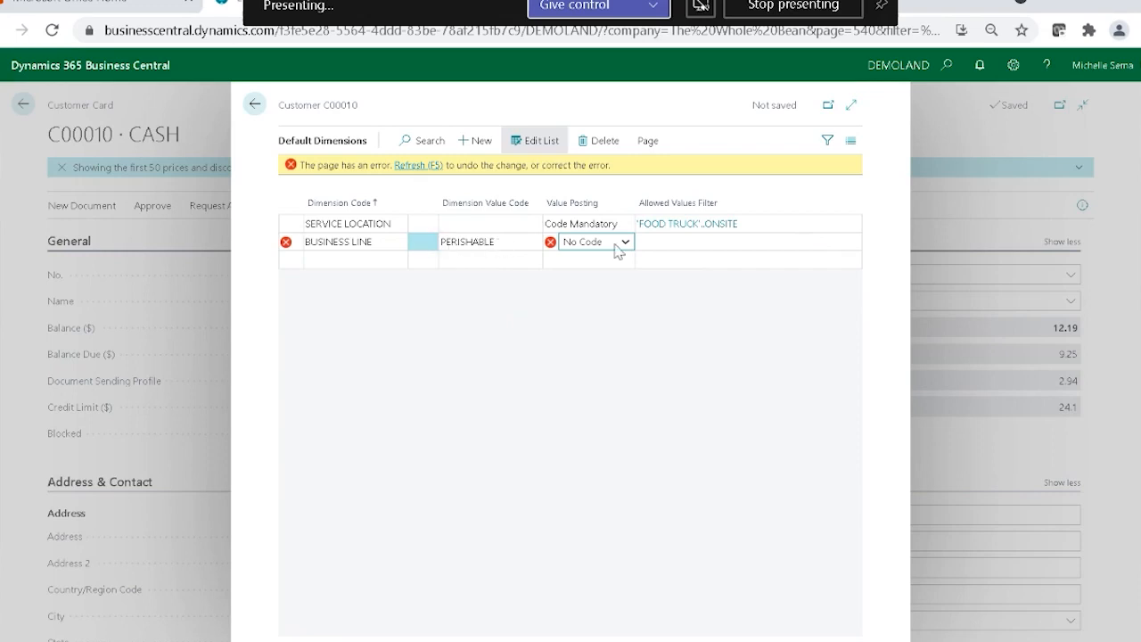
Delete the BUSINESS LINE default dimension from the CASH customer.
click(518, 236)
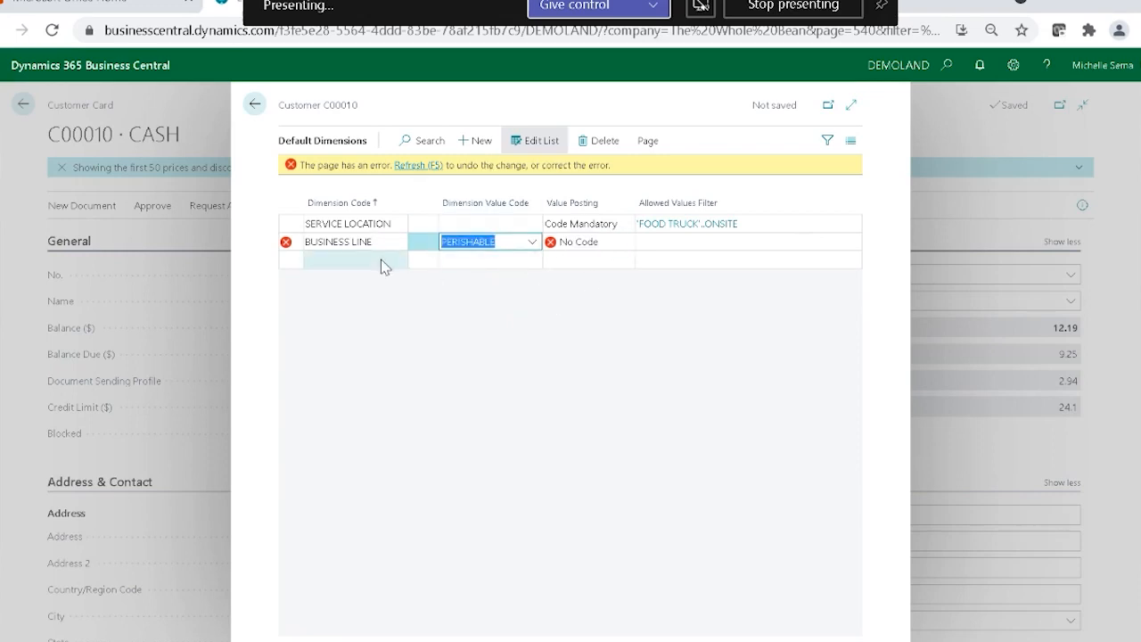
key(BackSpace)
click(508, 317)
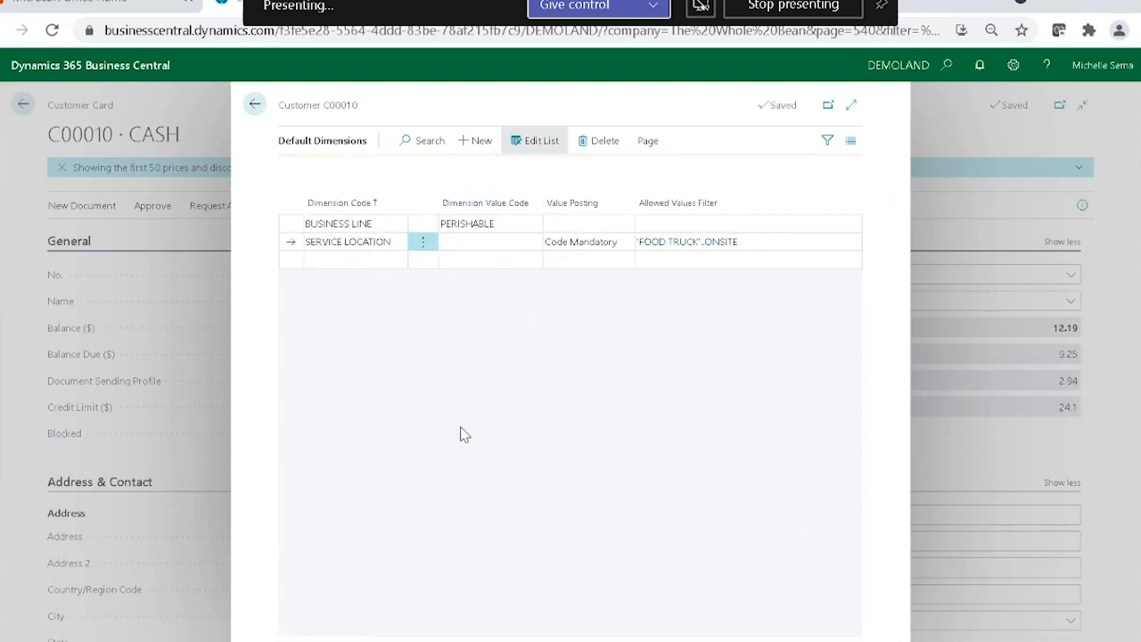
click(422, 205)
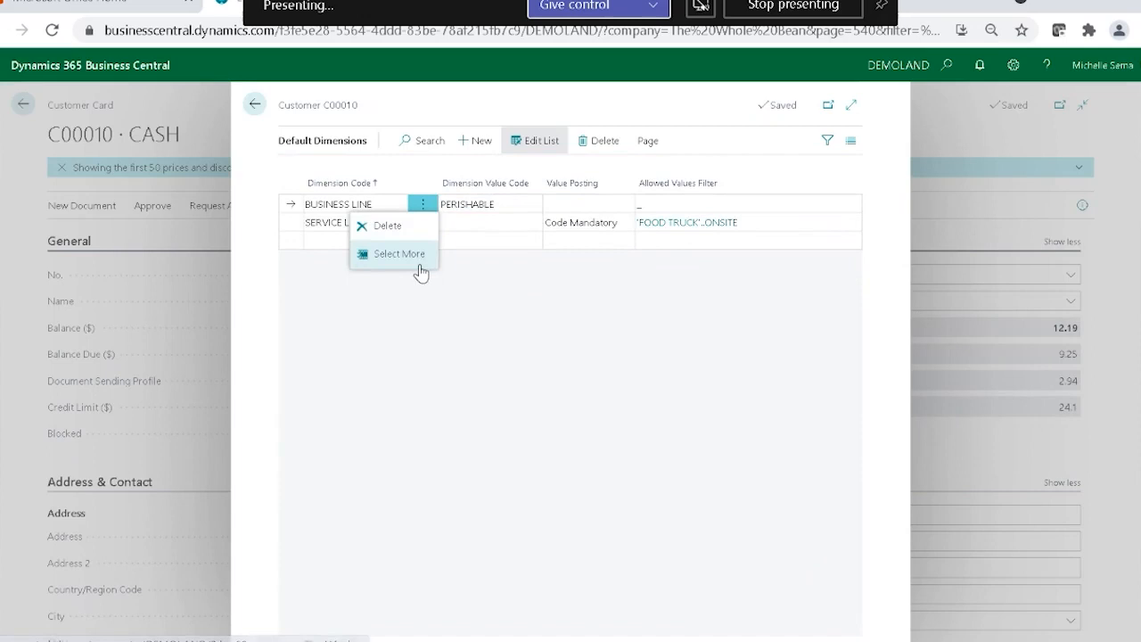
click(403, 226)
click(635, 401)
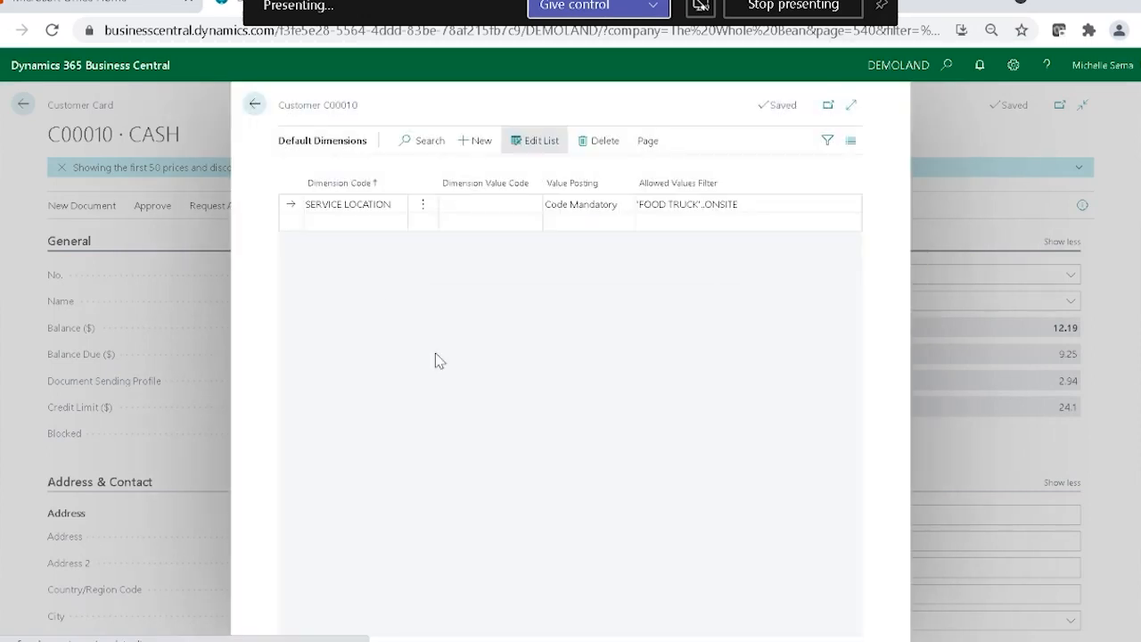
Leave the CASH customer's default dimensions and card, and open the sales Items list.
click(254, 105)
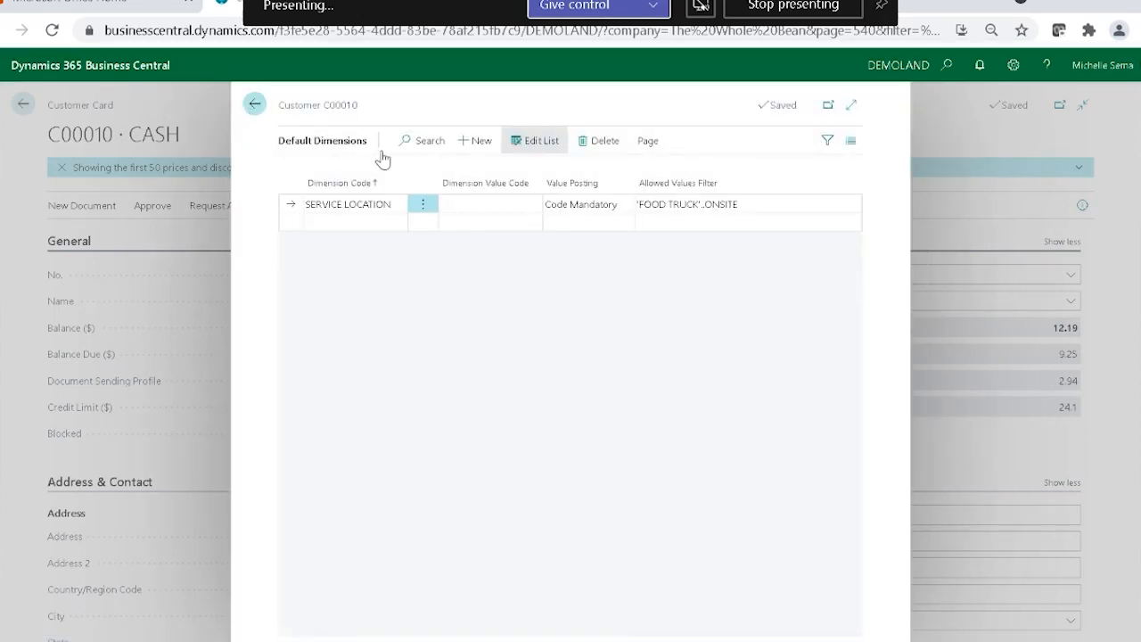
click(22, 106)
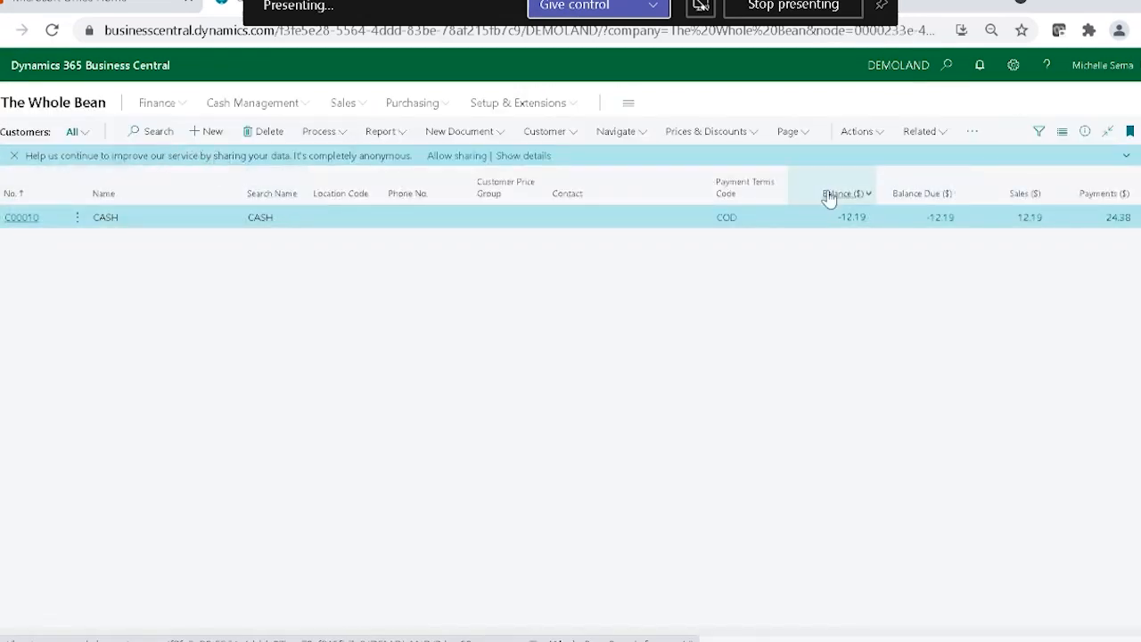
mouse_move(813, 205)
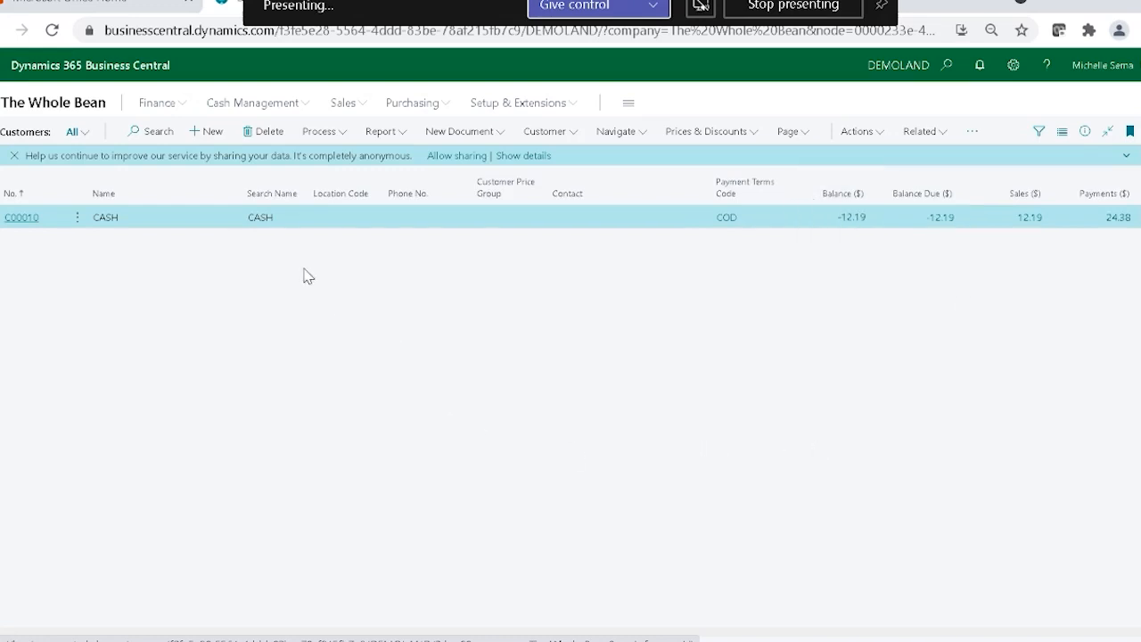
click(343, 102)
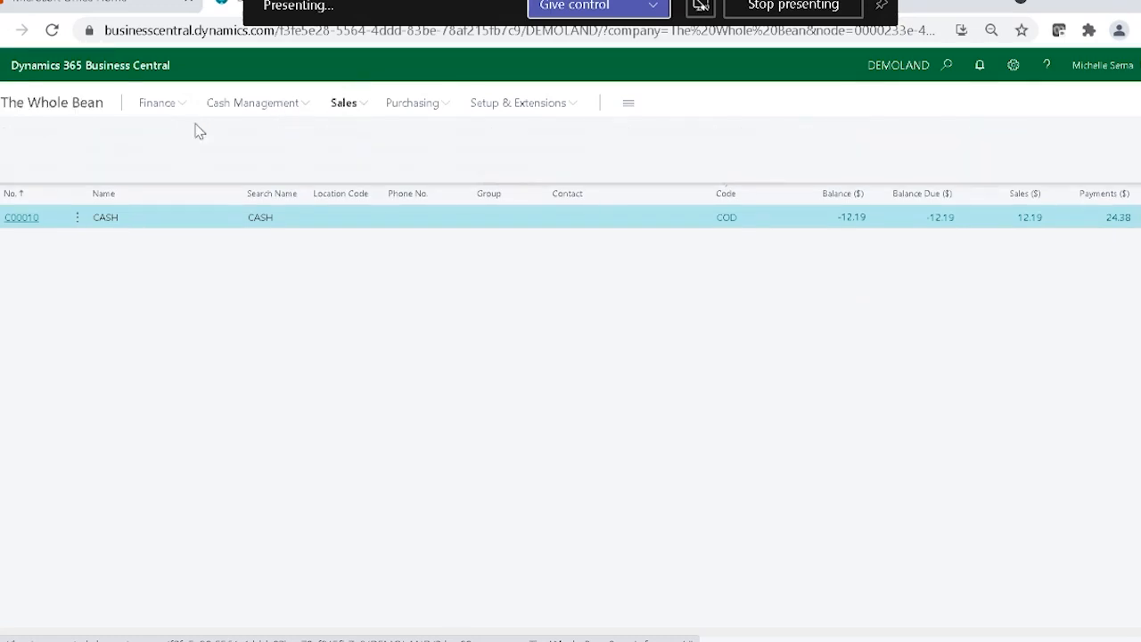
click(14, 150)
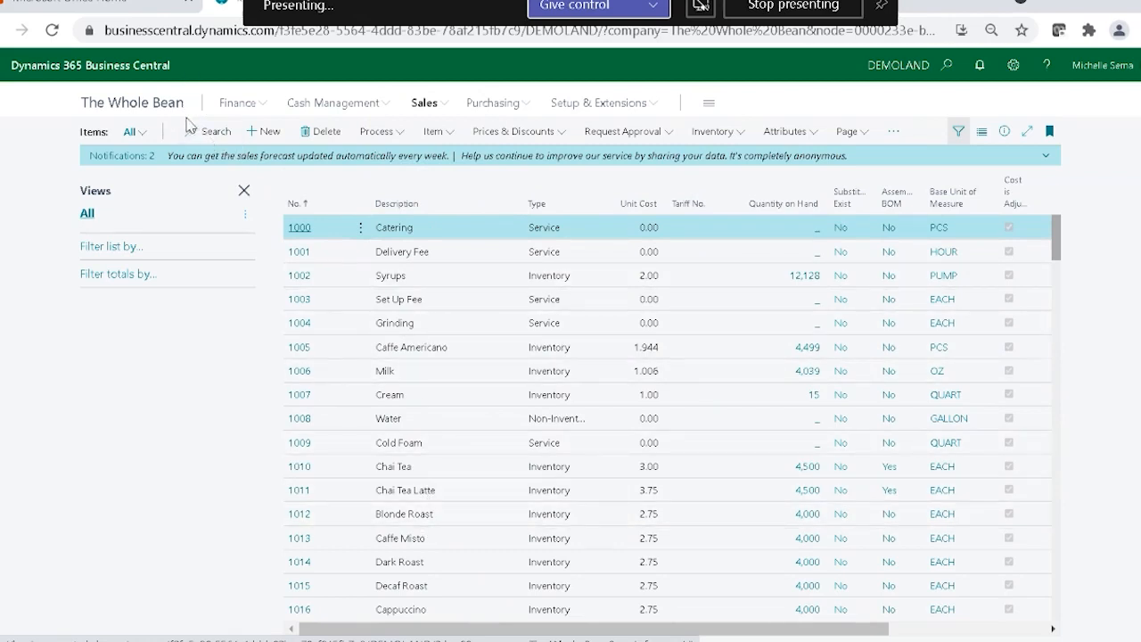
Search the items for "capp" and open the default dimensions of the Cappuccino item.
click(210, 131)
text(ca)
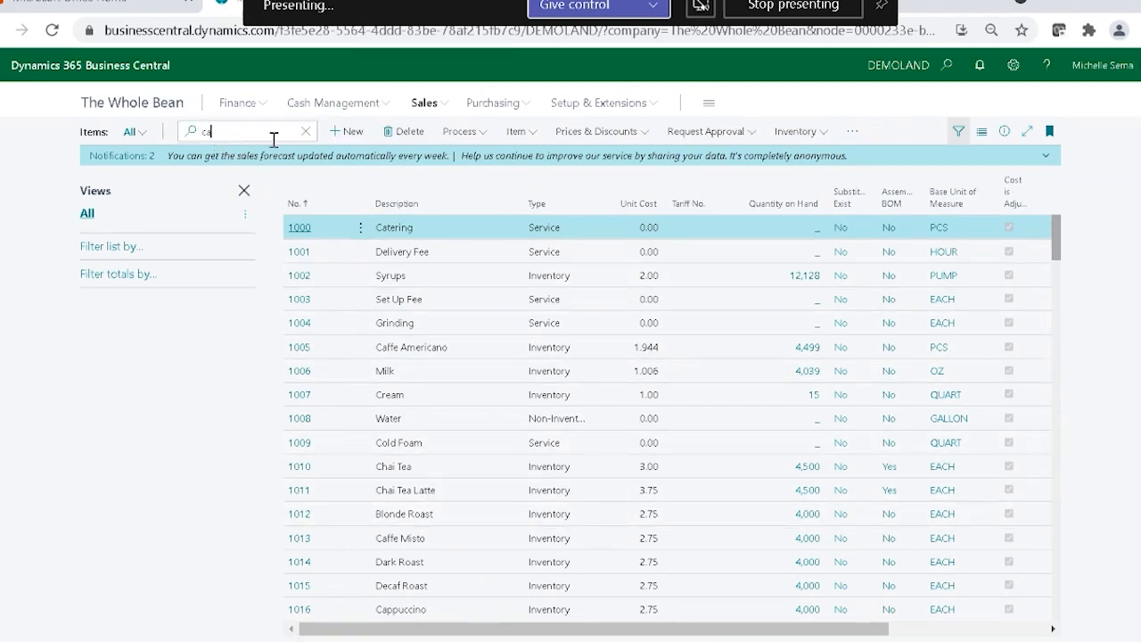
text(pp)
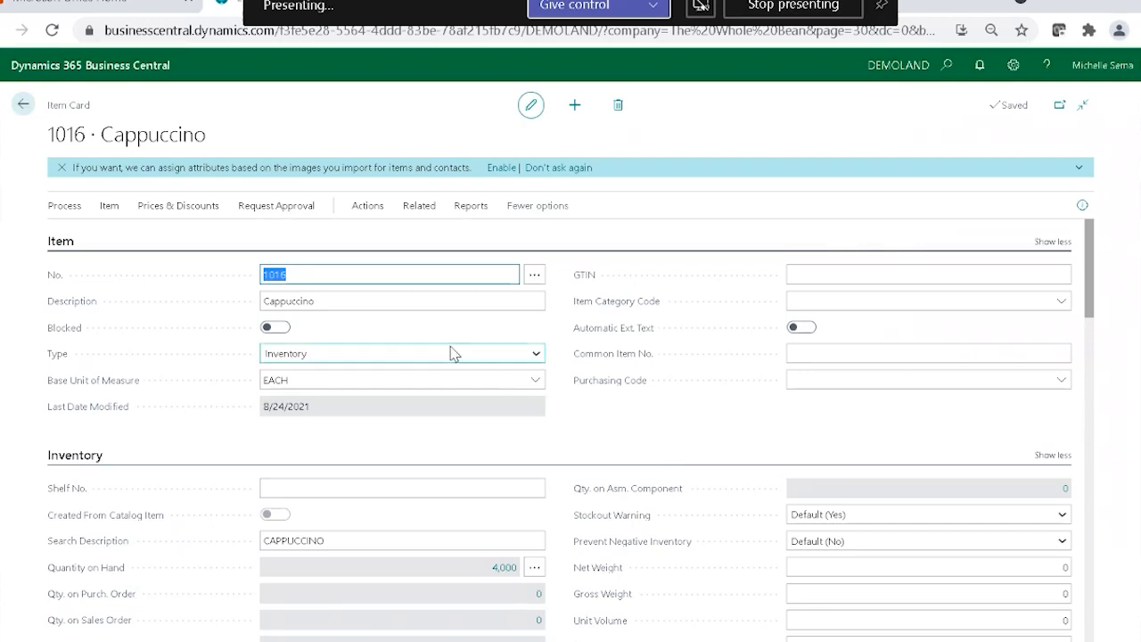
click(412, 207)
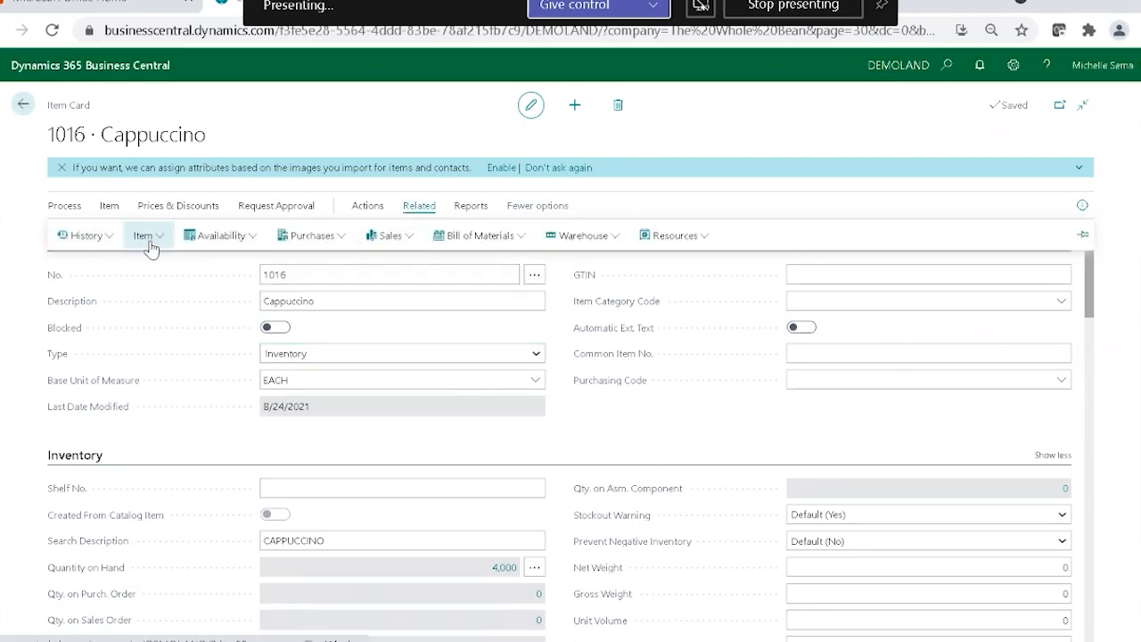
click(146, 235)
click(155, 268)
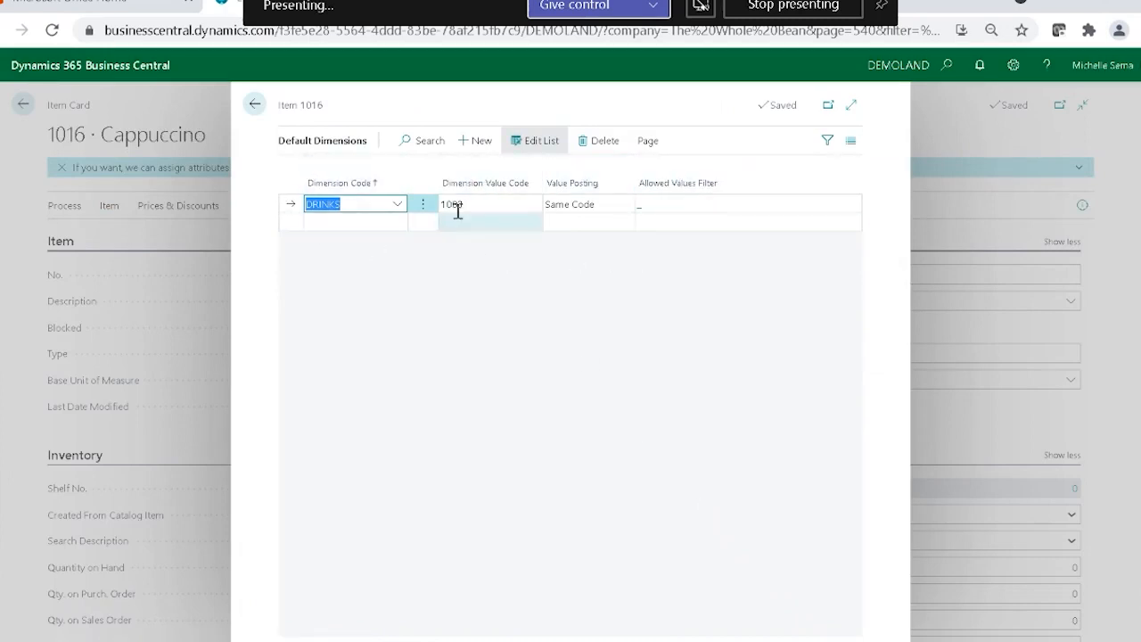
Look up the dimension value assigned to Cappuccino for DRINKS and return to the items list.
click(508, 206)
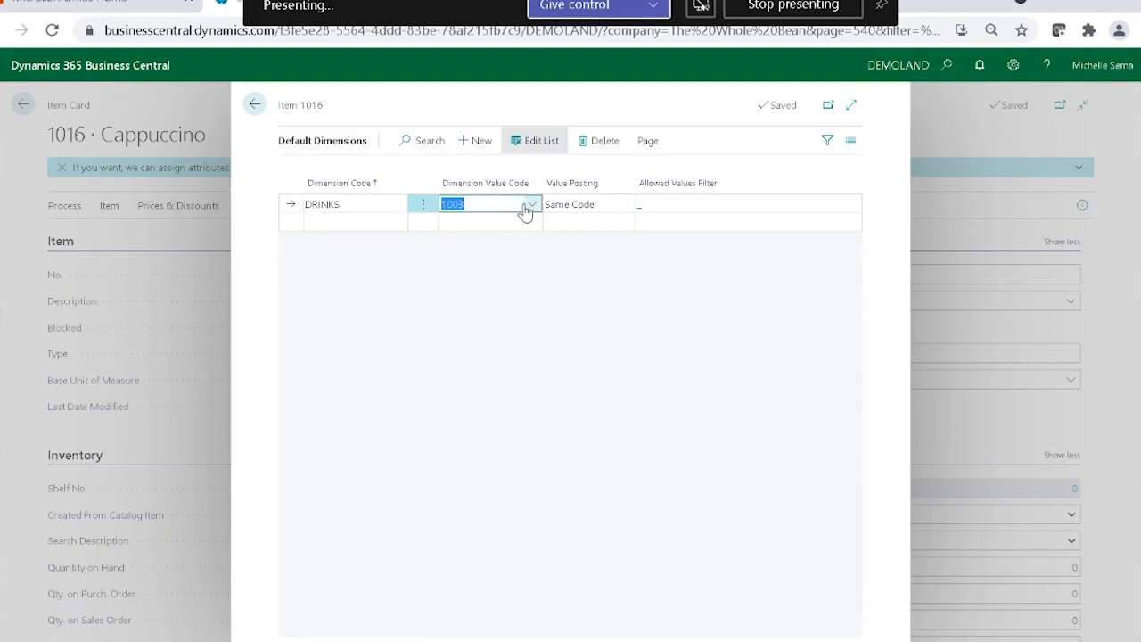
click(529, 207)
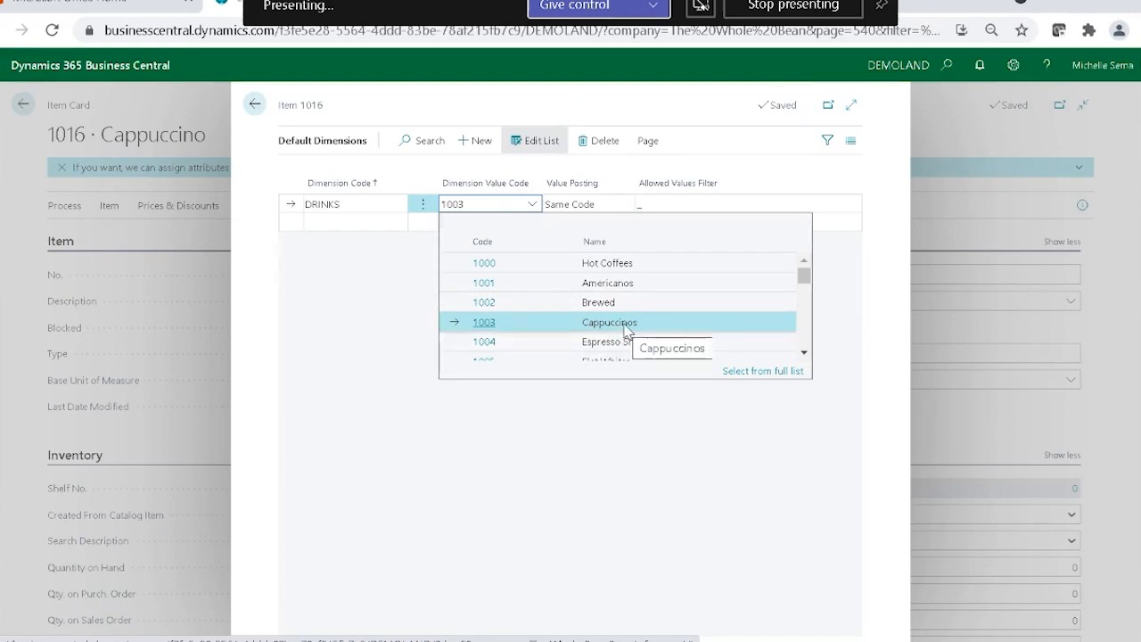
click(573, 563)
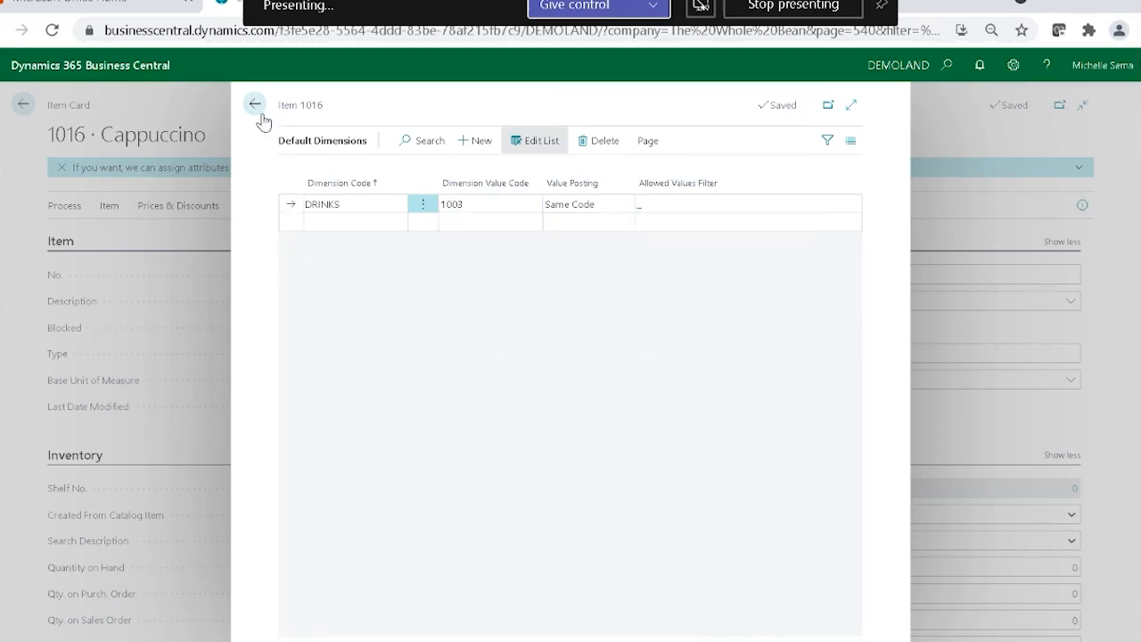
click(27, 104)
click(27, 103)
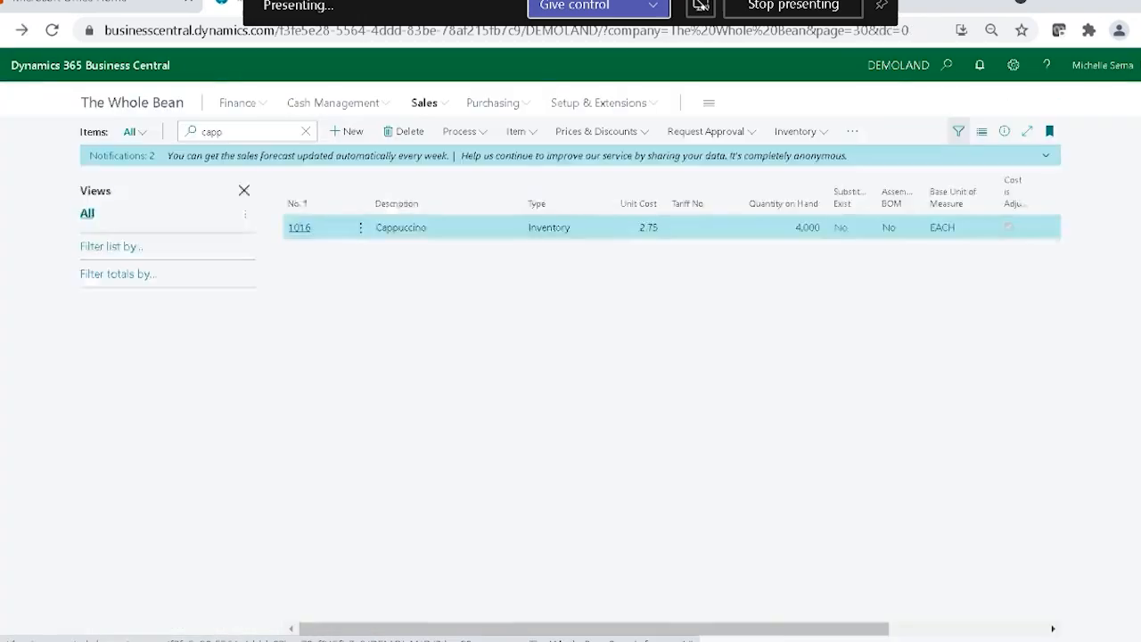
Clear the item search and open the default dimensions of the Caramel Macchiato item.
click(306, 131)
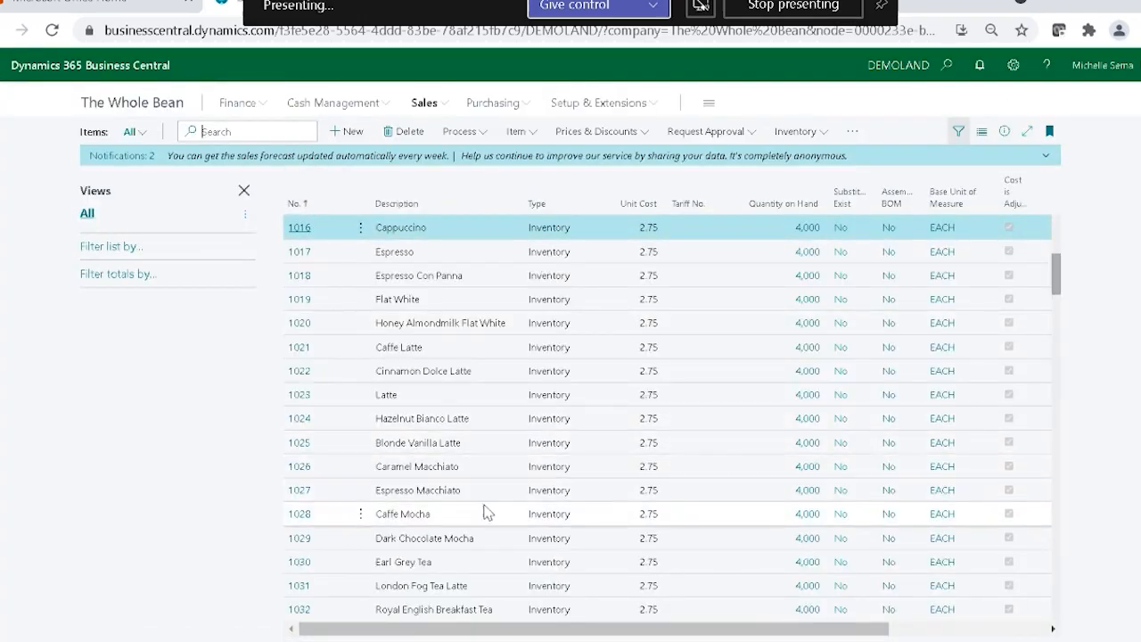
click(306, 470)
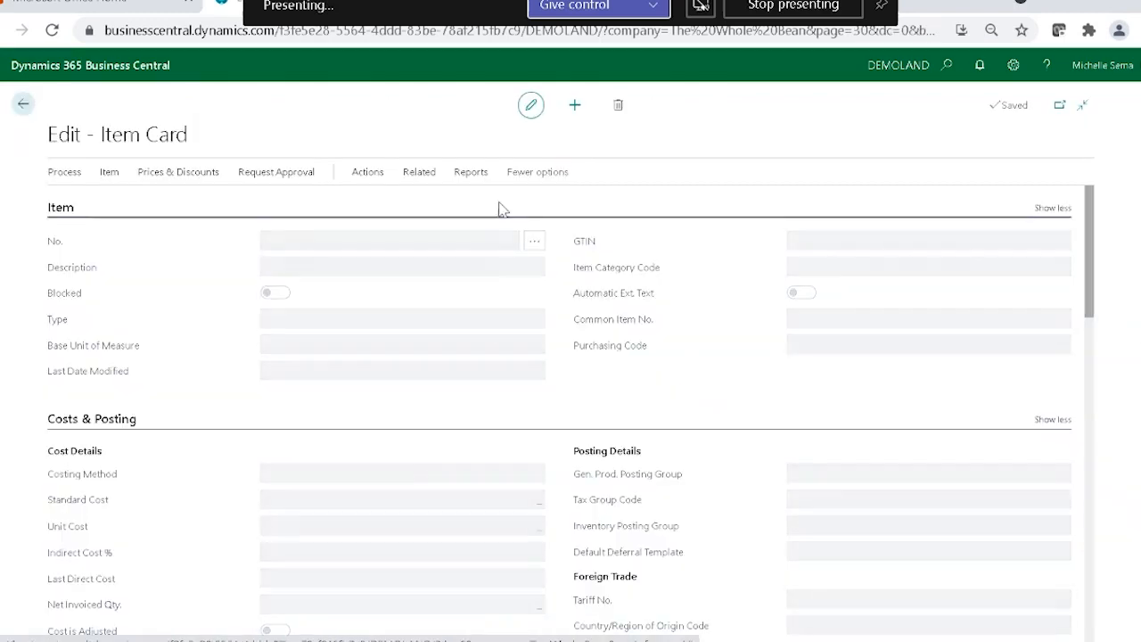
click(417, 207)
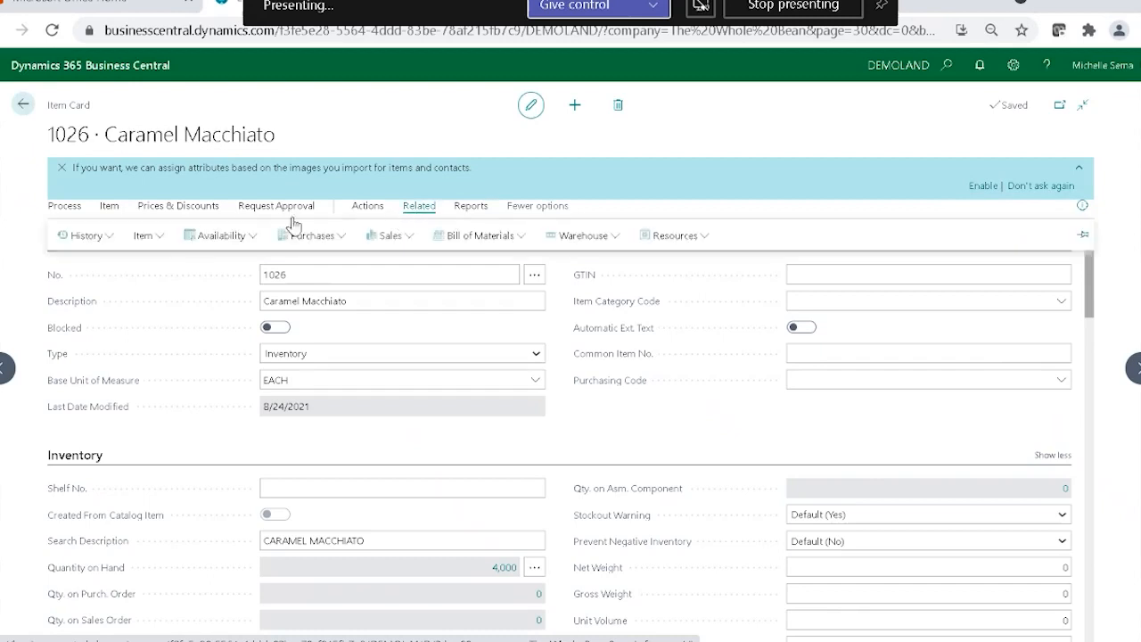
click(145, 235)
click(136, 260)
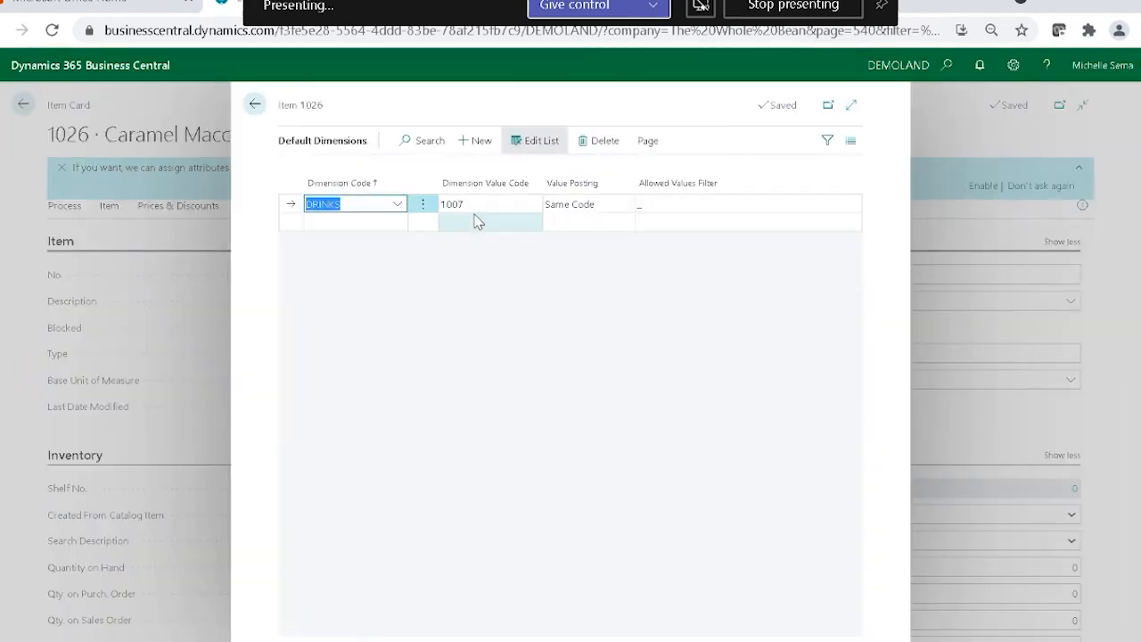
Look up the dimension value assigned to Caramel Macchiato for DRINKS and return to the items list.
click(478, 210)
click(531, 204)
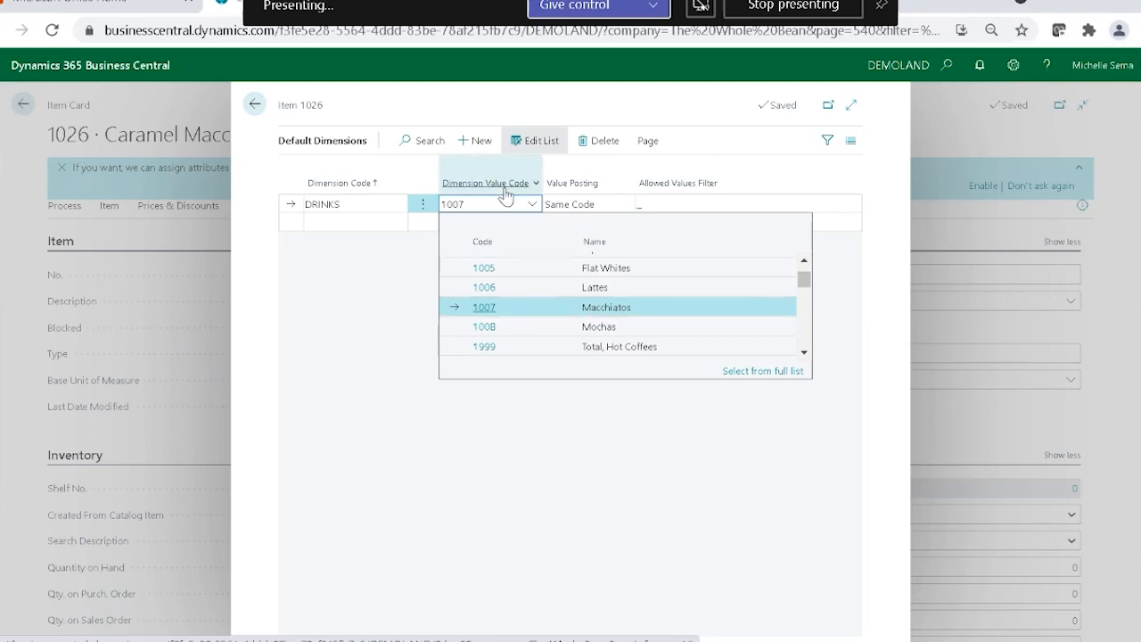
click(255, 105)
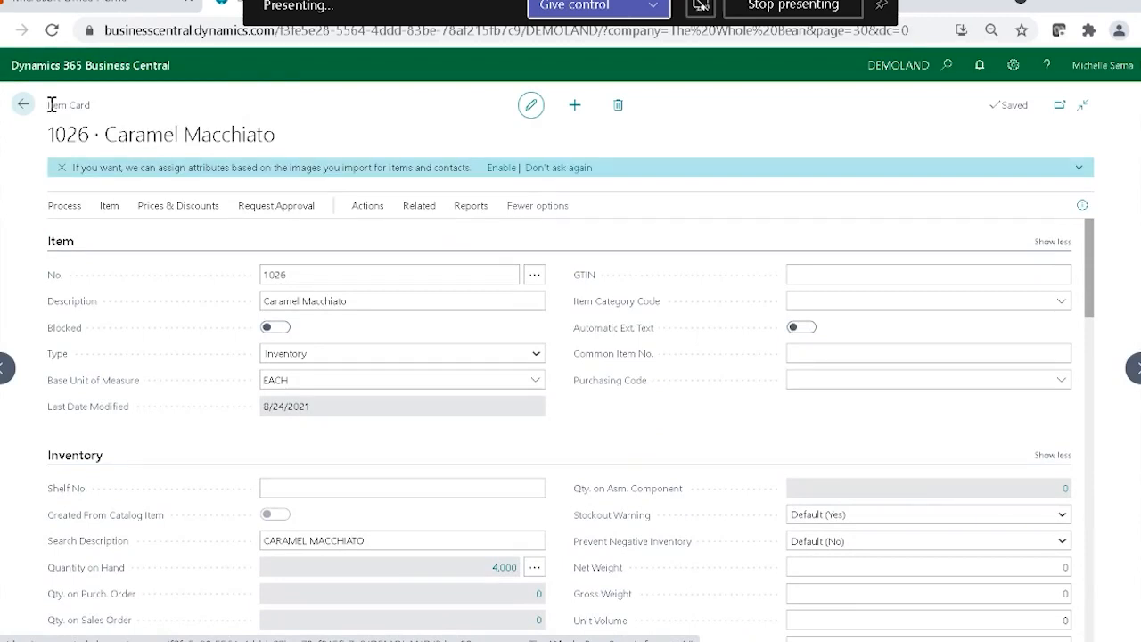
click(23, 104)
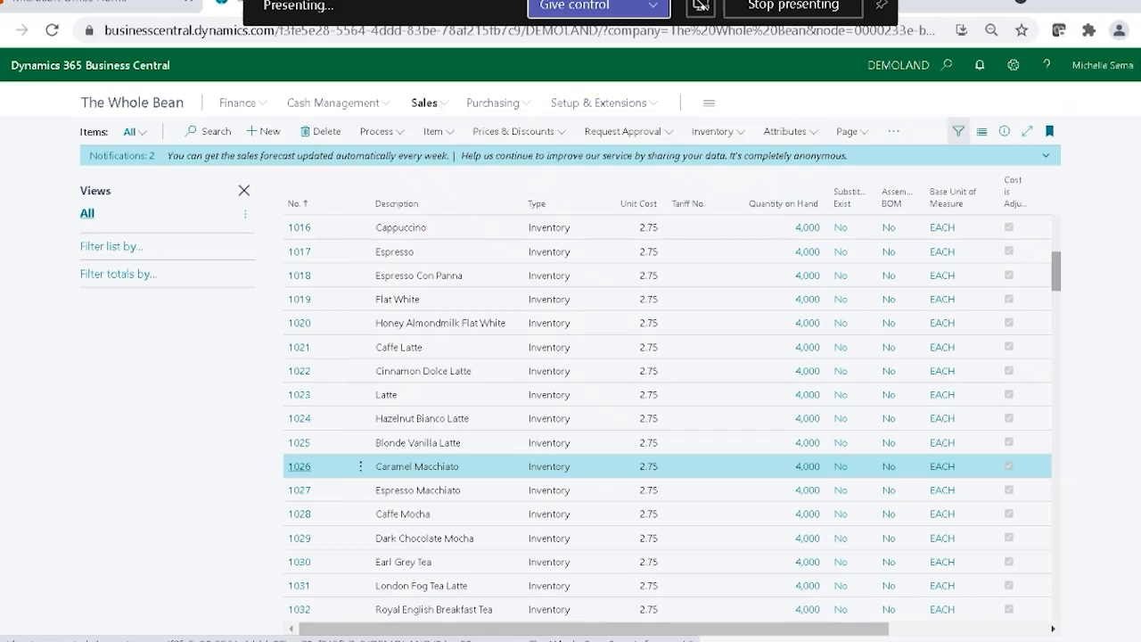
Create a new sales invoice from the Sales Invoices list and set its customer to CASH.
click(443, 107)
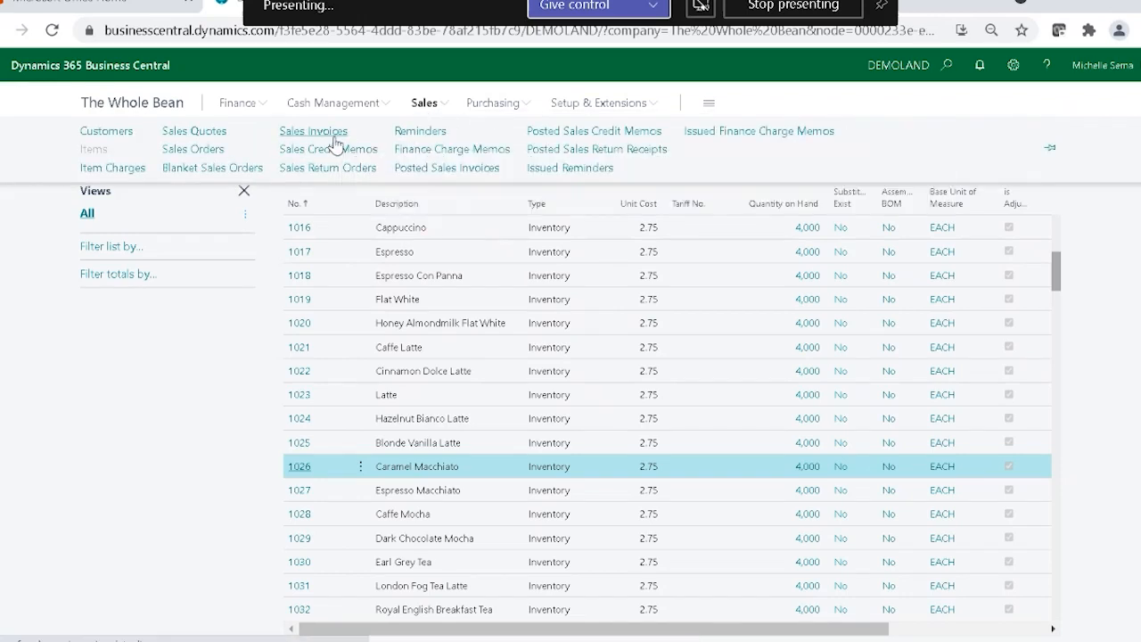
click(335, 138)
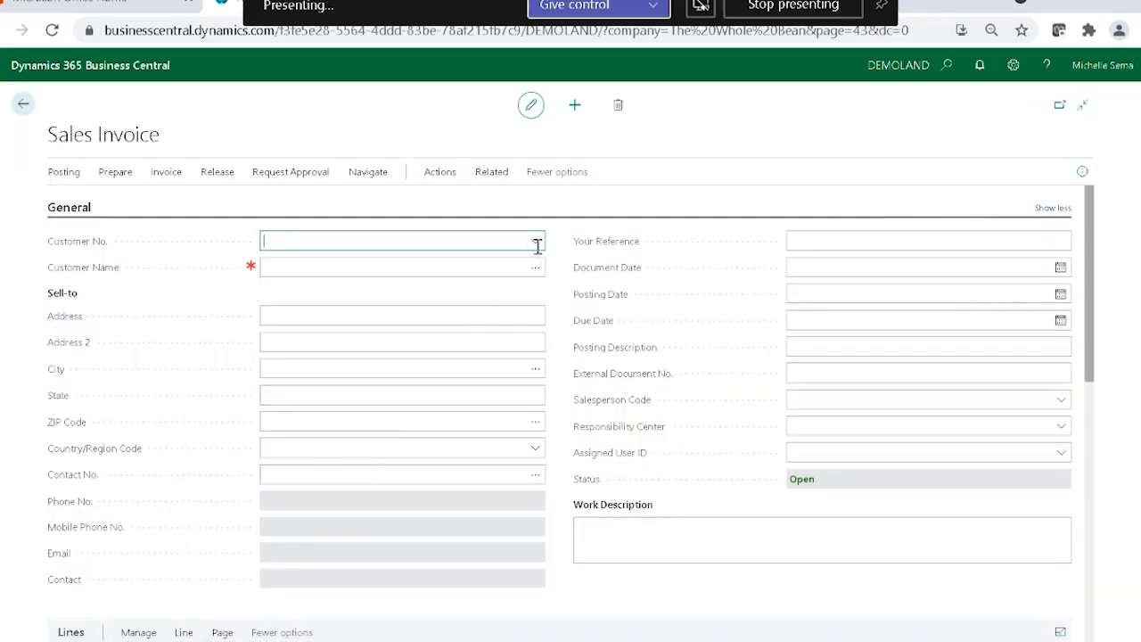
click(479, 269)
text(cs)
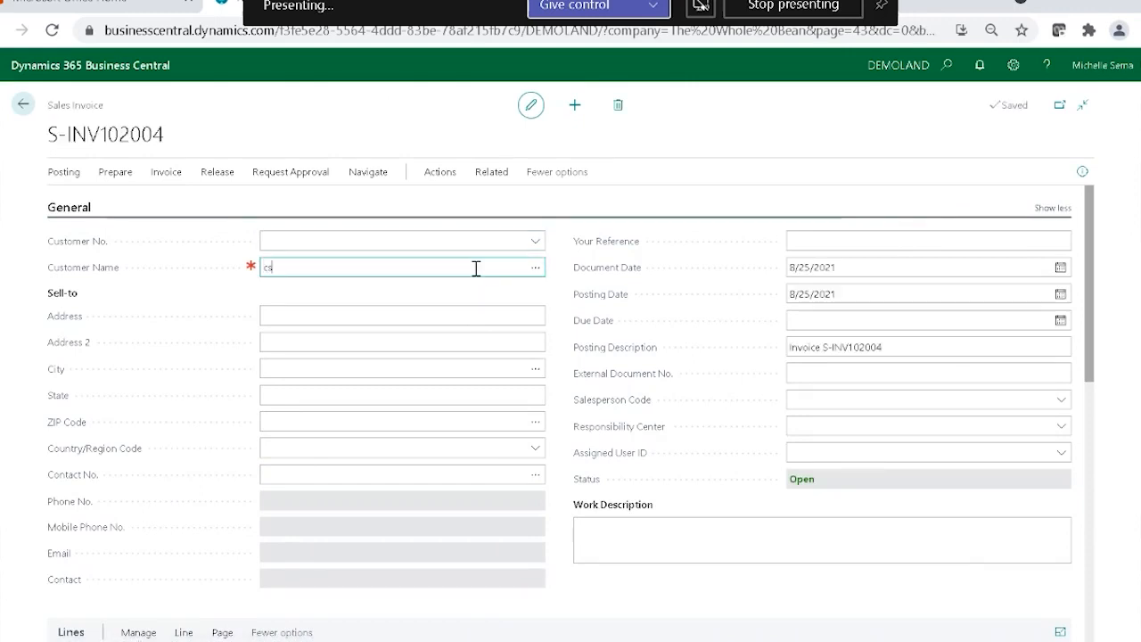
key(BackSpace)
text(ash)
click(480, 314)
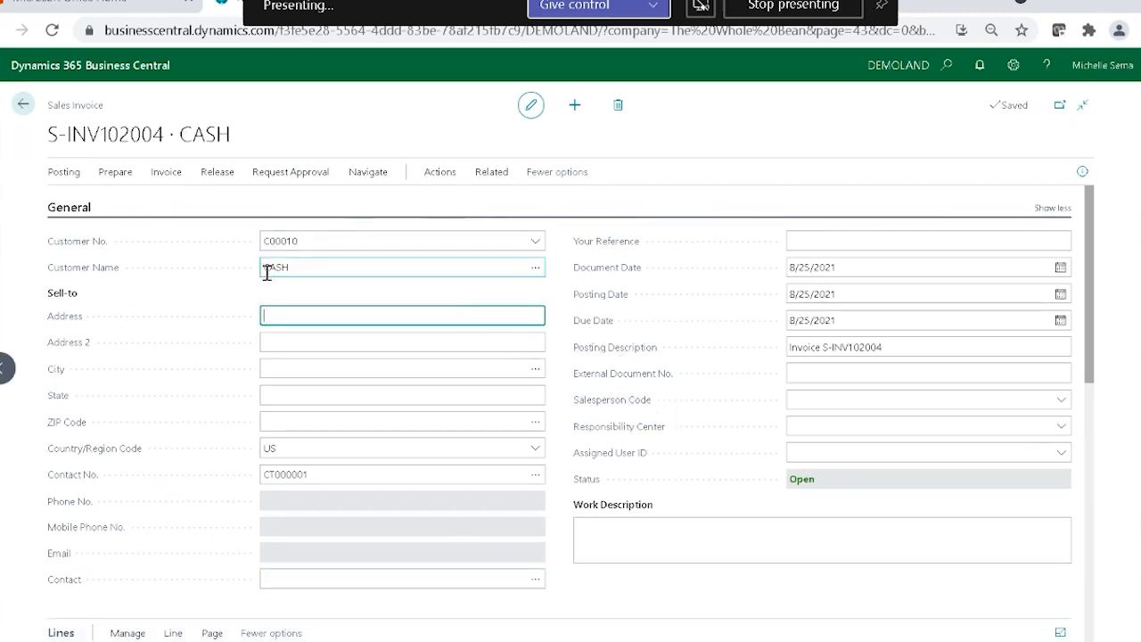
Add item 1176, Chocolate Covered Espresso Beans, as the first invoice line with a quantity of 1.
scroll(352, 351, down, 1)
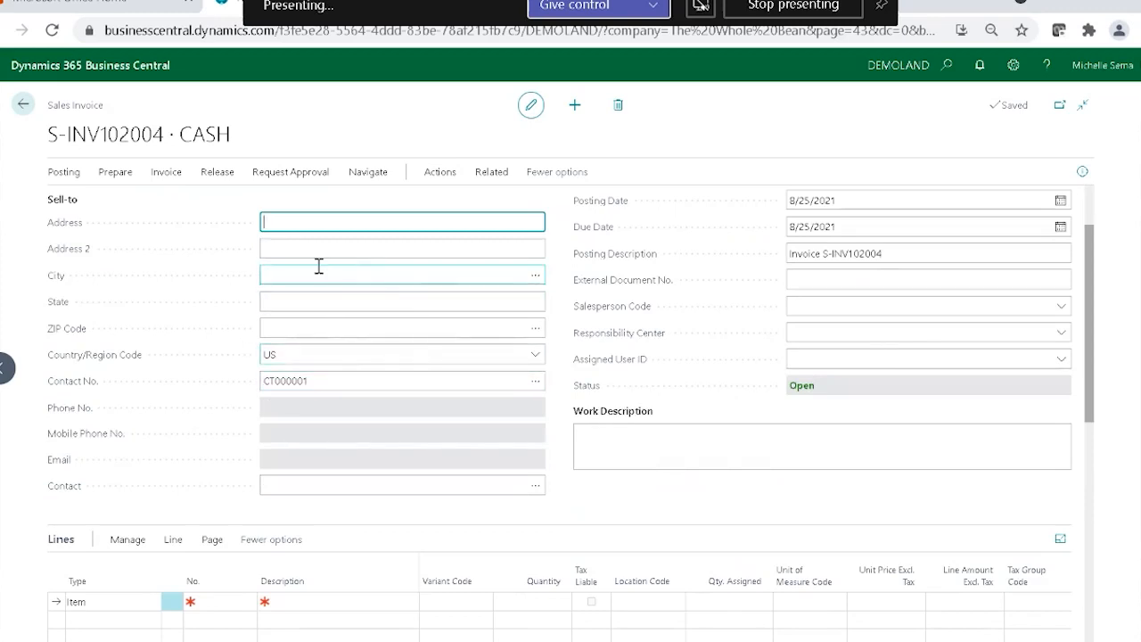
scroll(852, 435, down, 1)
scroll(851, 442, down, 1)
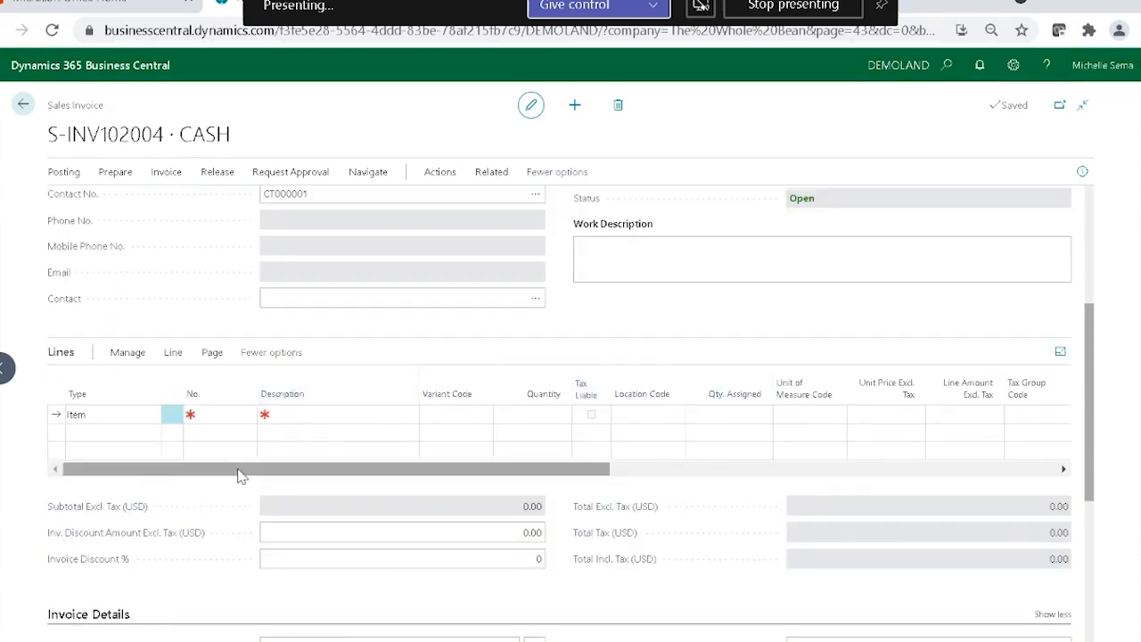
click(223, 412)
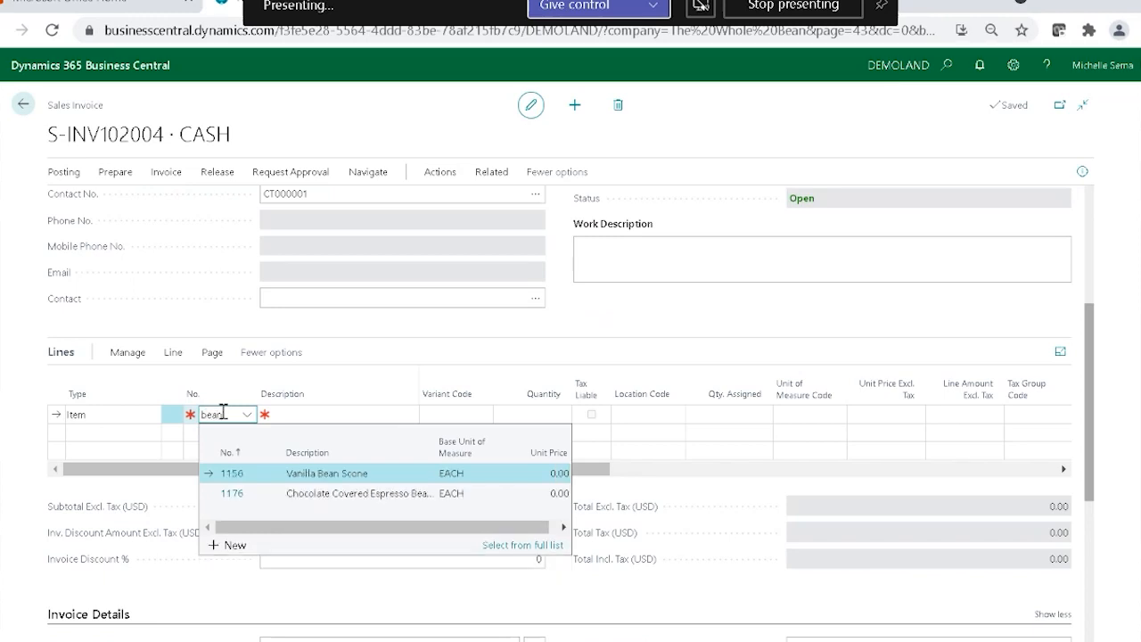
click(348, 496)
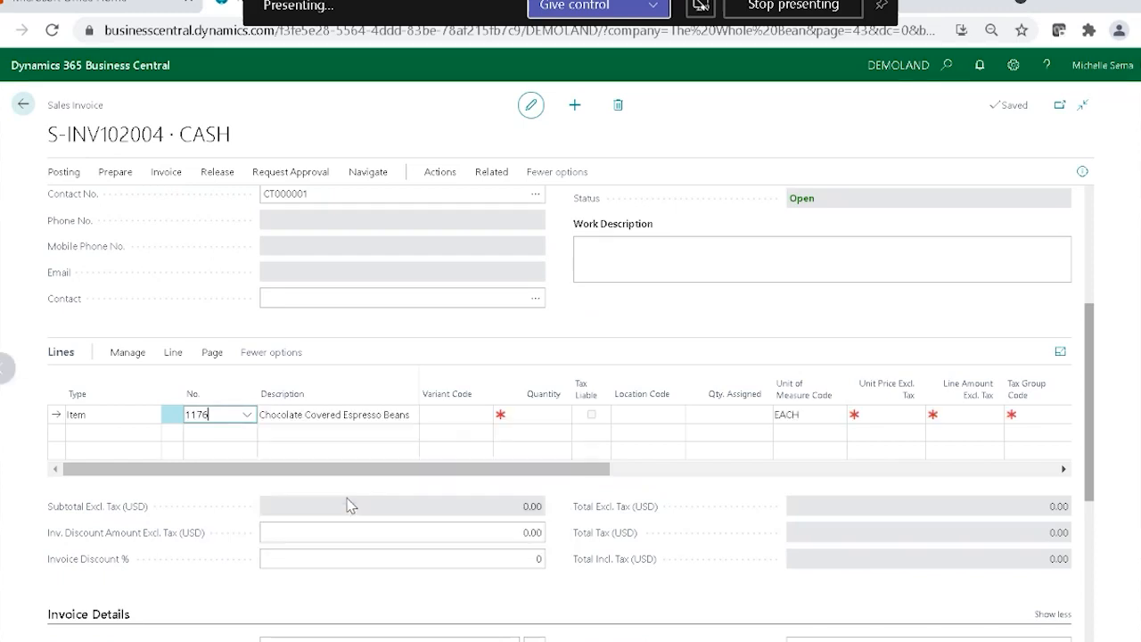
click(545, 416)
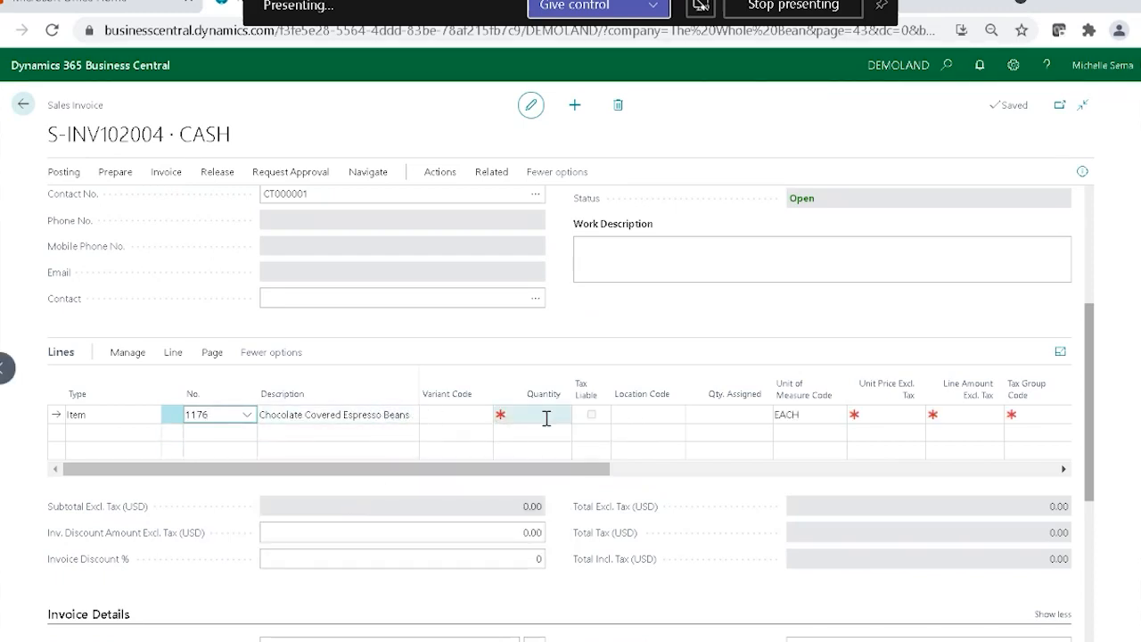
text(1)
Look up the variant codes available for the Chocolate Covered Espresso Beans line without choosing one.
click(472, 414)
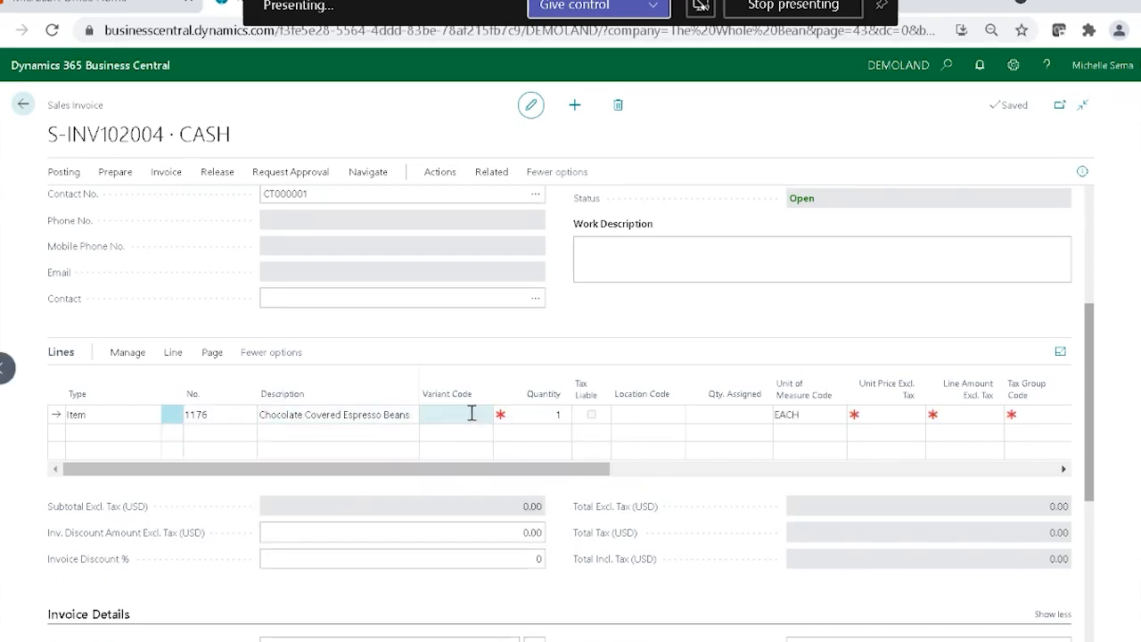
click(483, 415)
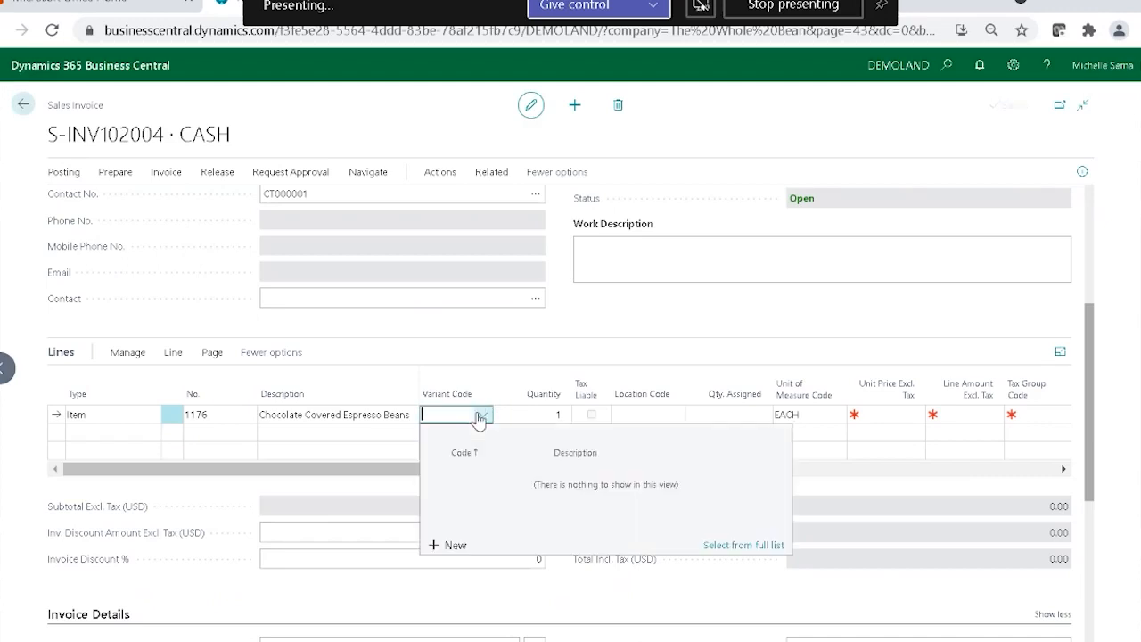
click(525, 334)
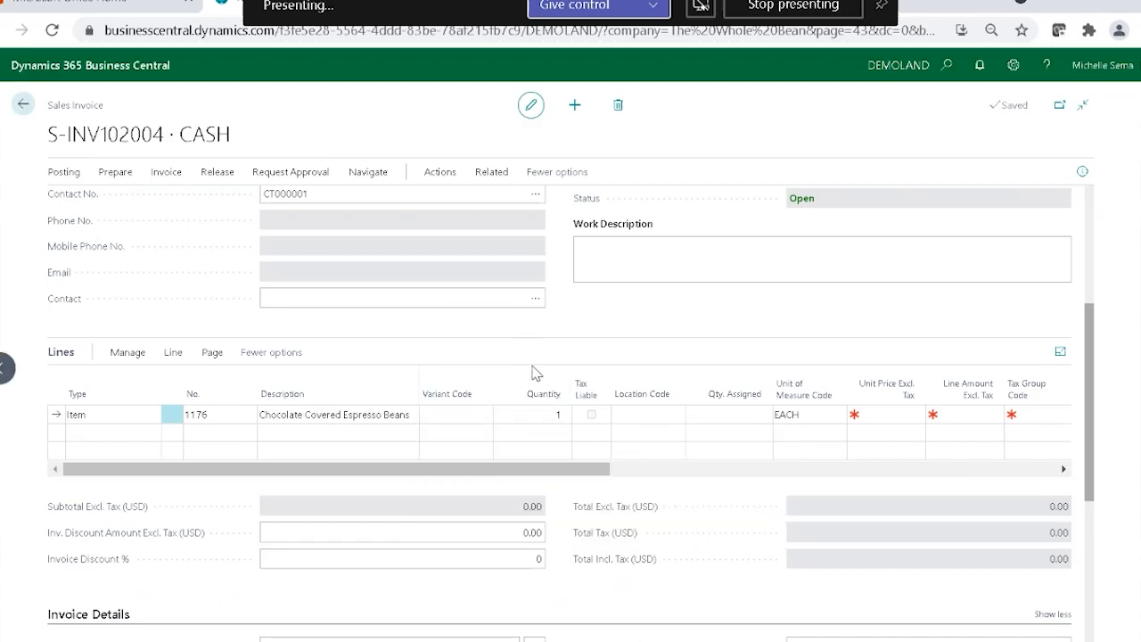
click(521, 417)
click(270, 433)
click(340, 414)
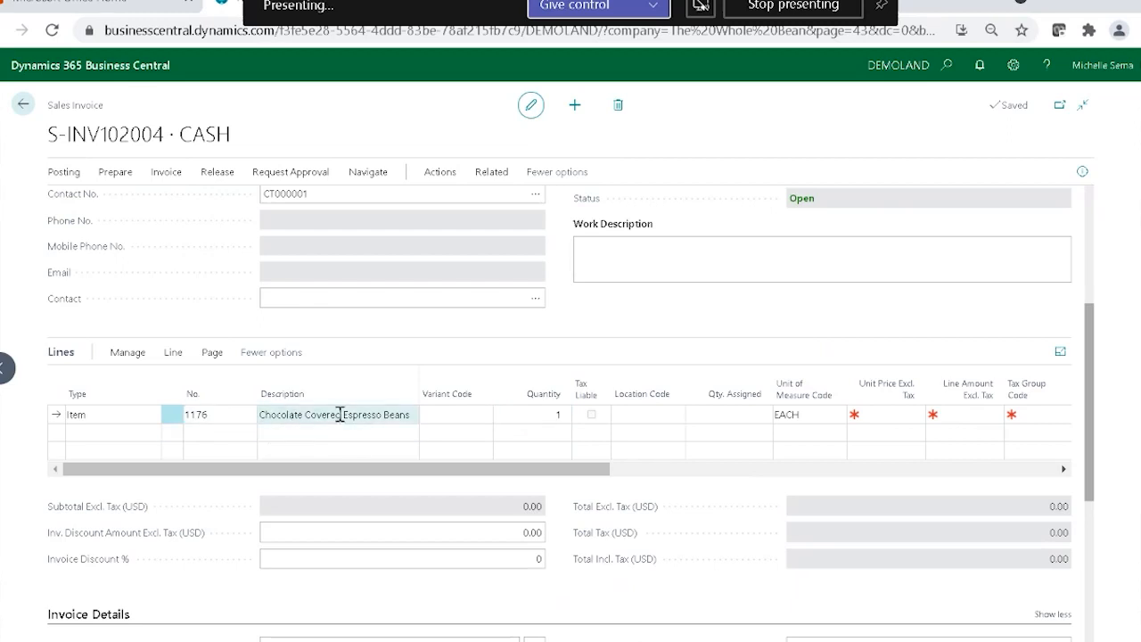
click(471, 415)
click(551, 415)
click(754, 419)
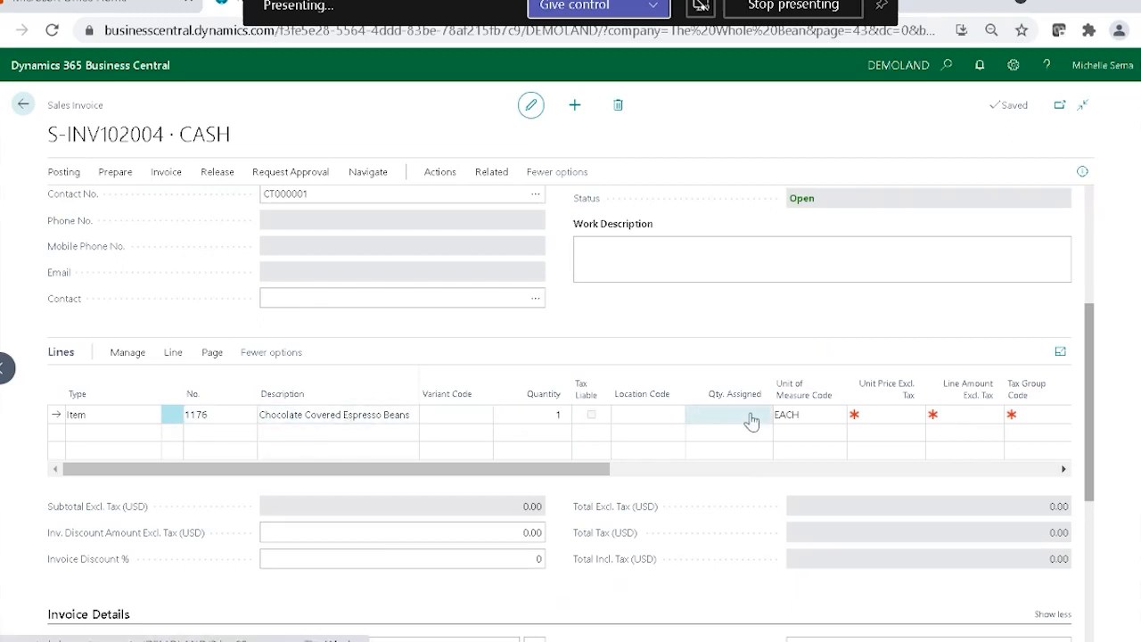
click(323, 437)
click(869, 415)
click(687, 430)
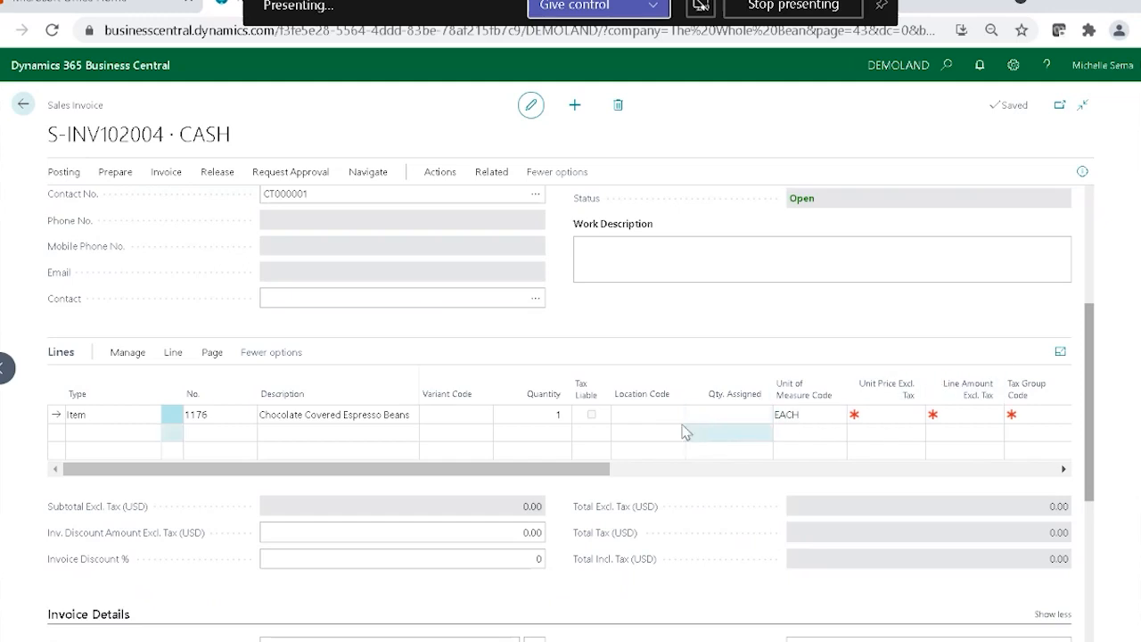
Set the location code of the Chocolate Covered Espresso Beans line to MAIN.
click(665, 414)
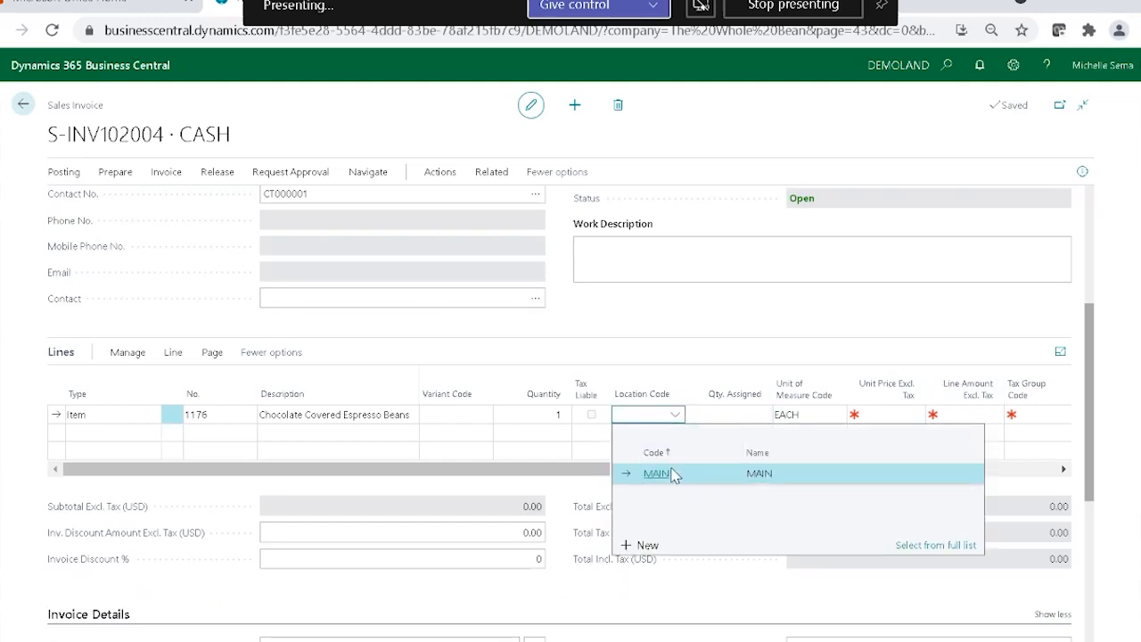
click(673, 473)
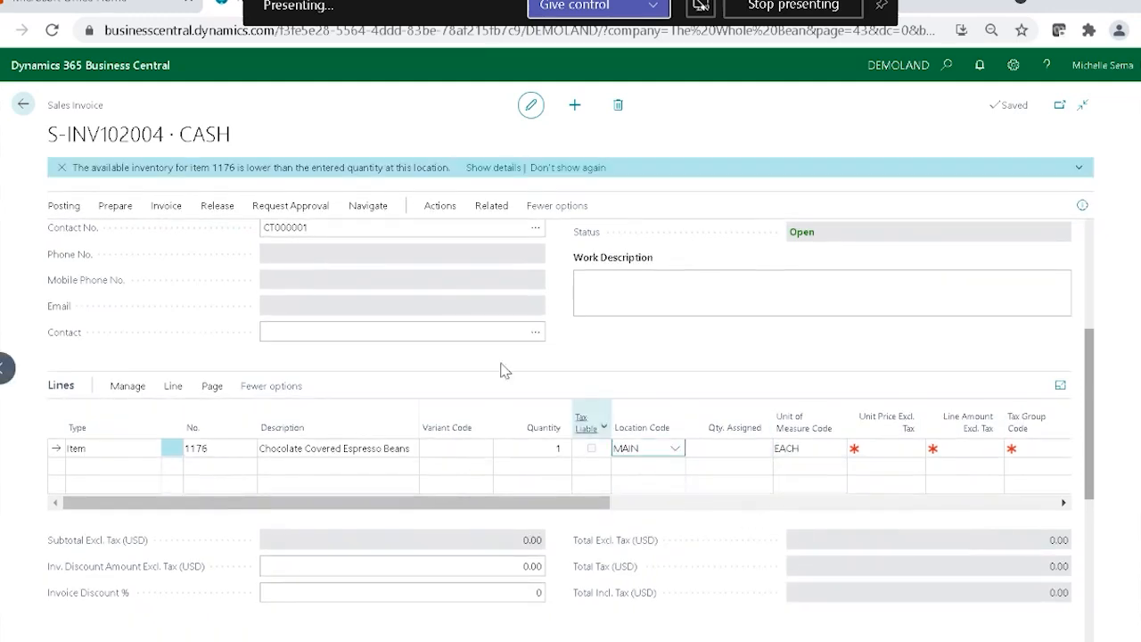
key(Tab)
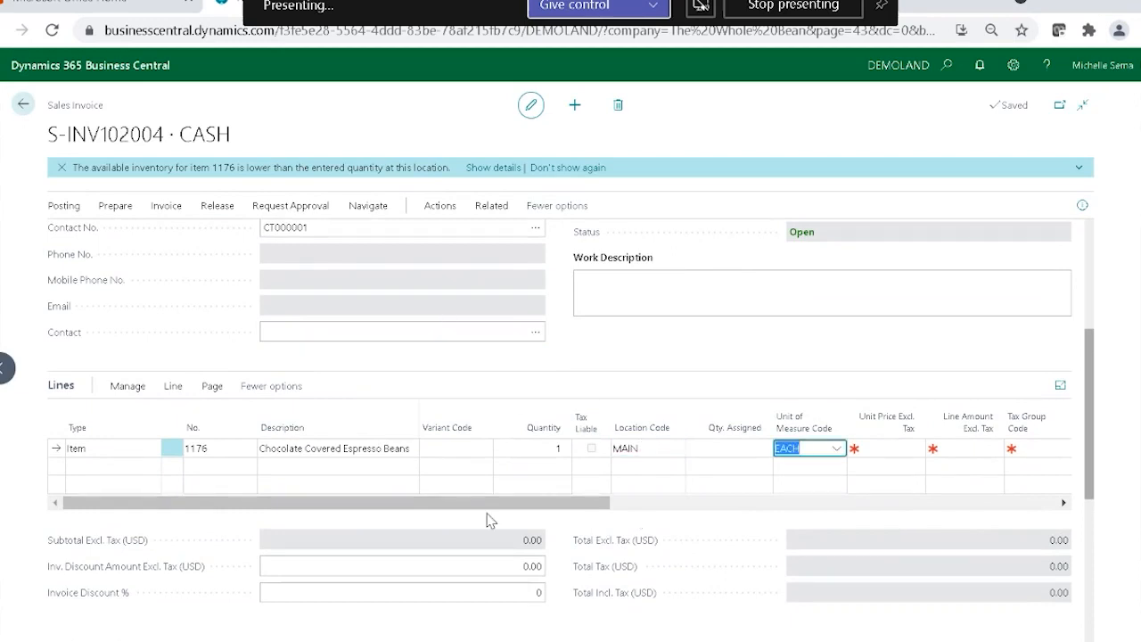
Add item 1004, Grinding, as the second invoice line with a quantity of 1.
click(107, 466)
click(149, 466)
click(198, 467)
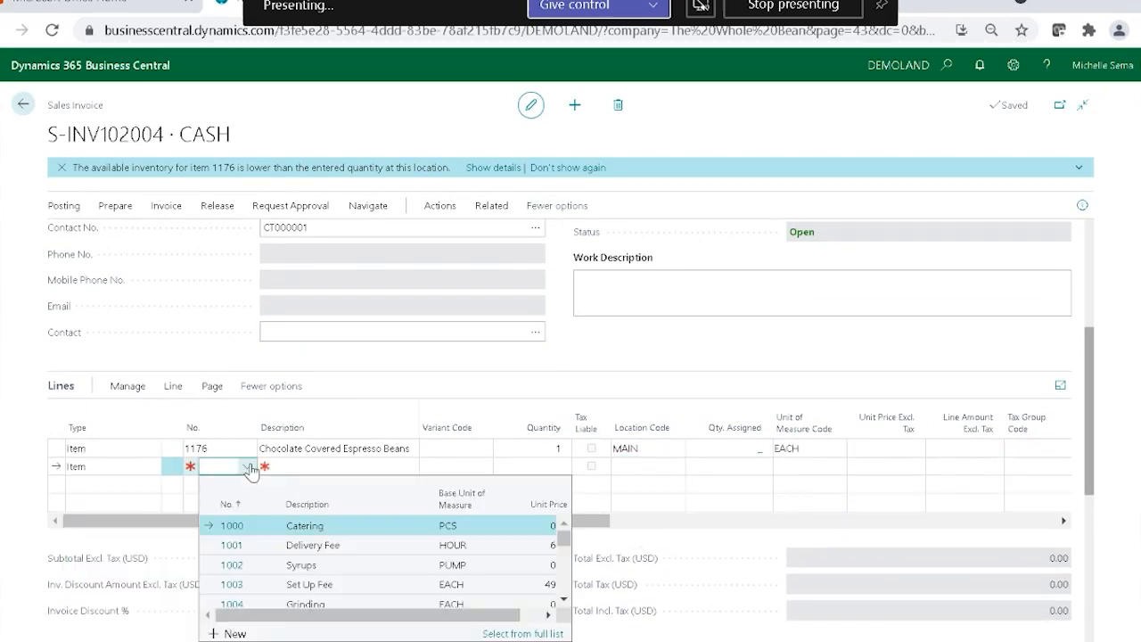
text(grindi)
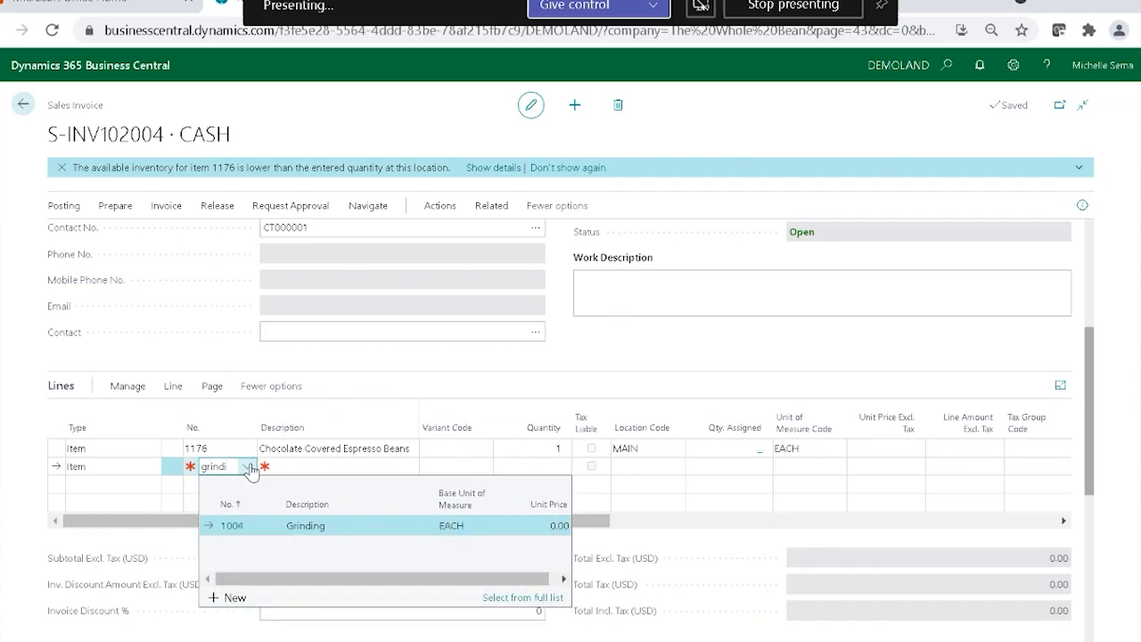
click(289, 533)
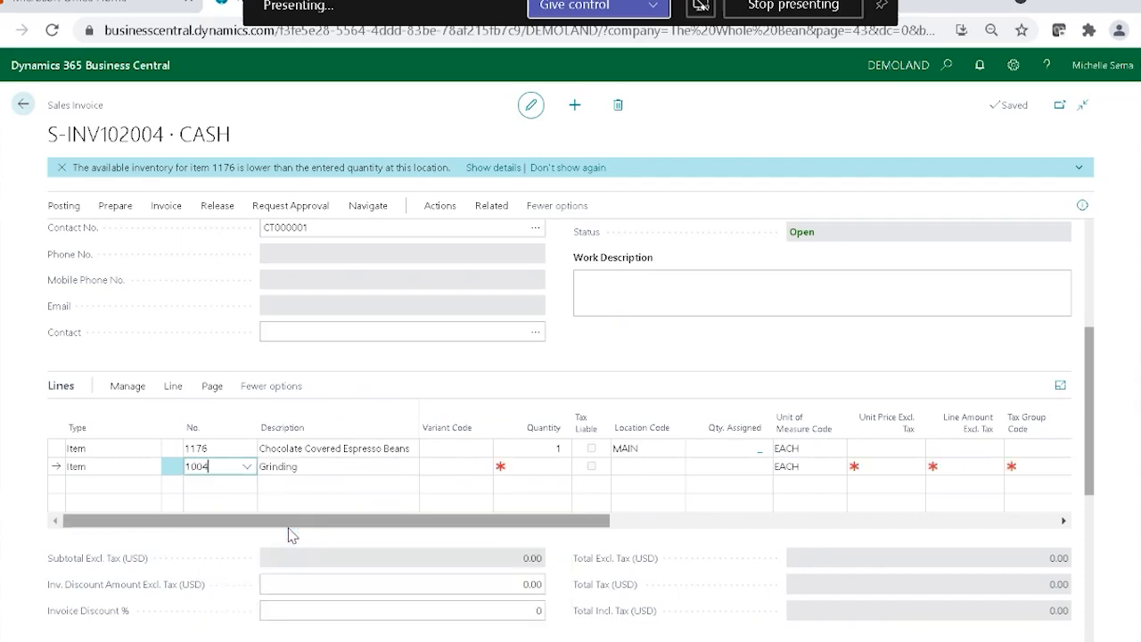
click(544, 468)
text(1)
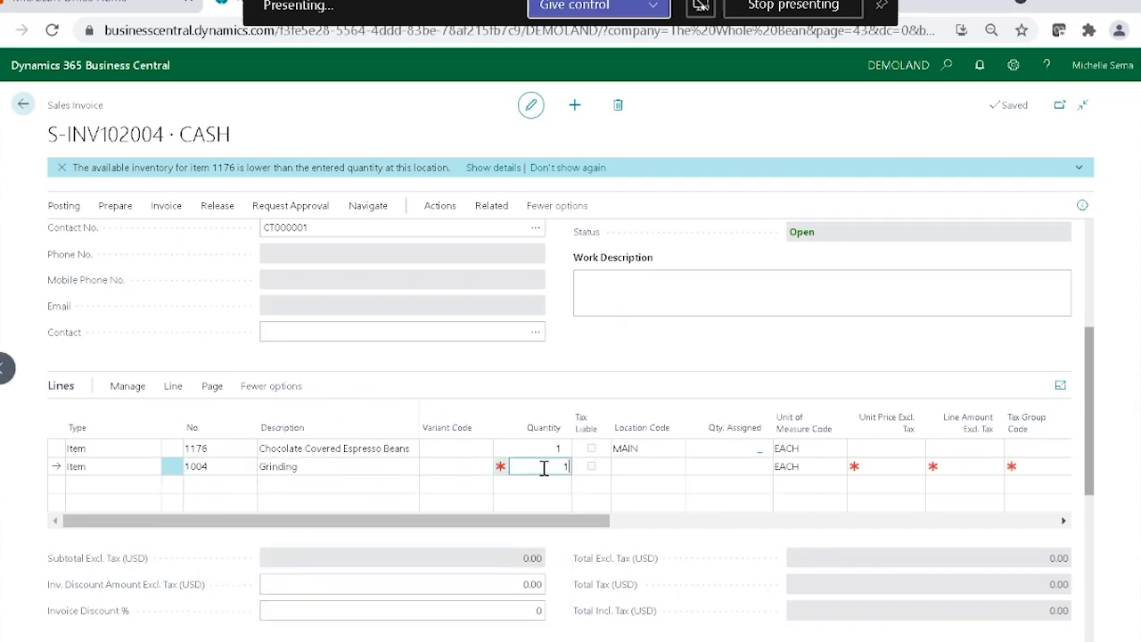
Set the unit price excluding tax of the Chocolate Covered Espresso Beans line to 2.25.
click(874, 449)
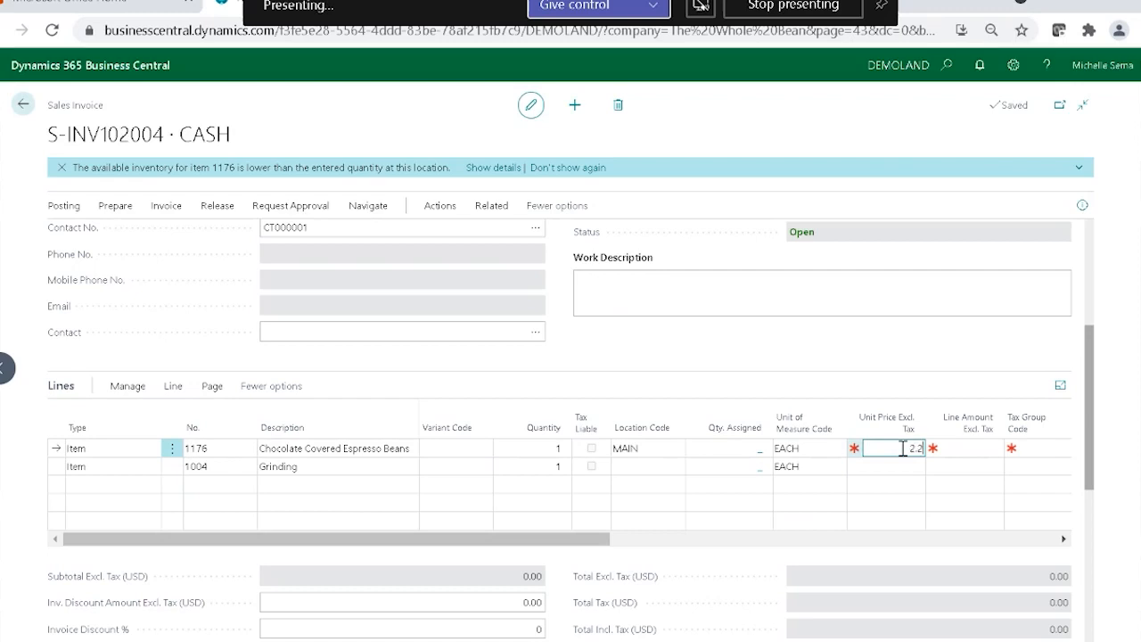
key(Tab)
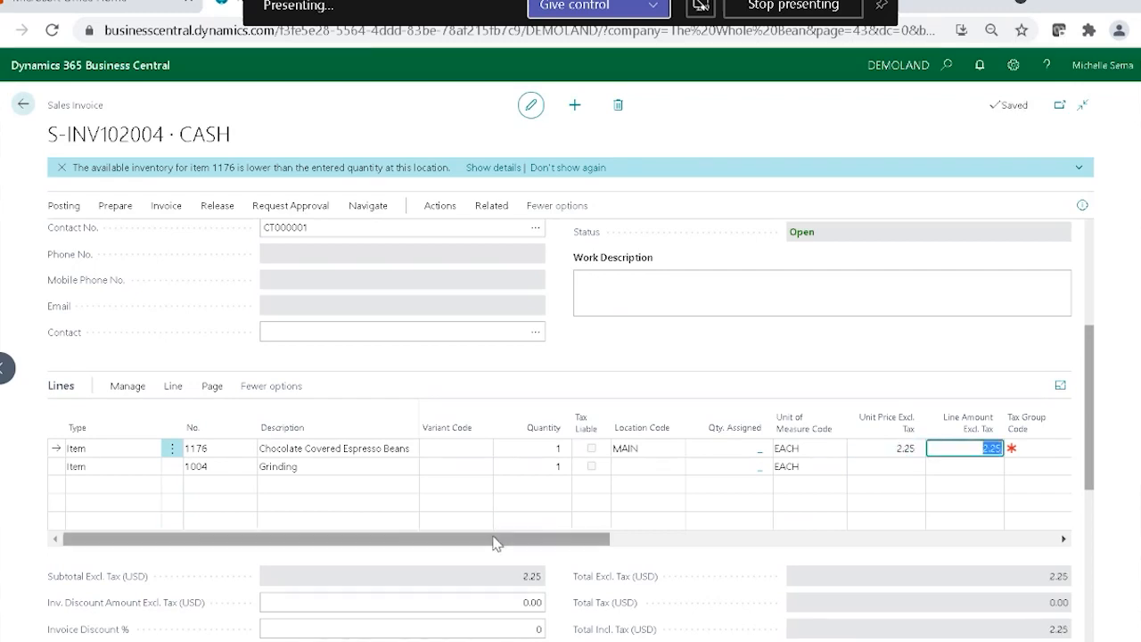
drag(496, 541, 472, 554)
Add item 1016, Cappuccino, as the third invoice line with the SMALL variant.
click(98, 484)
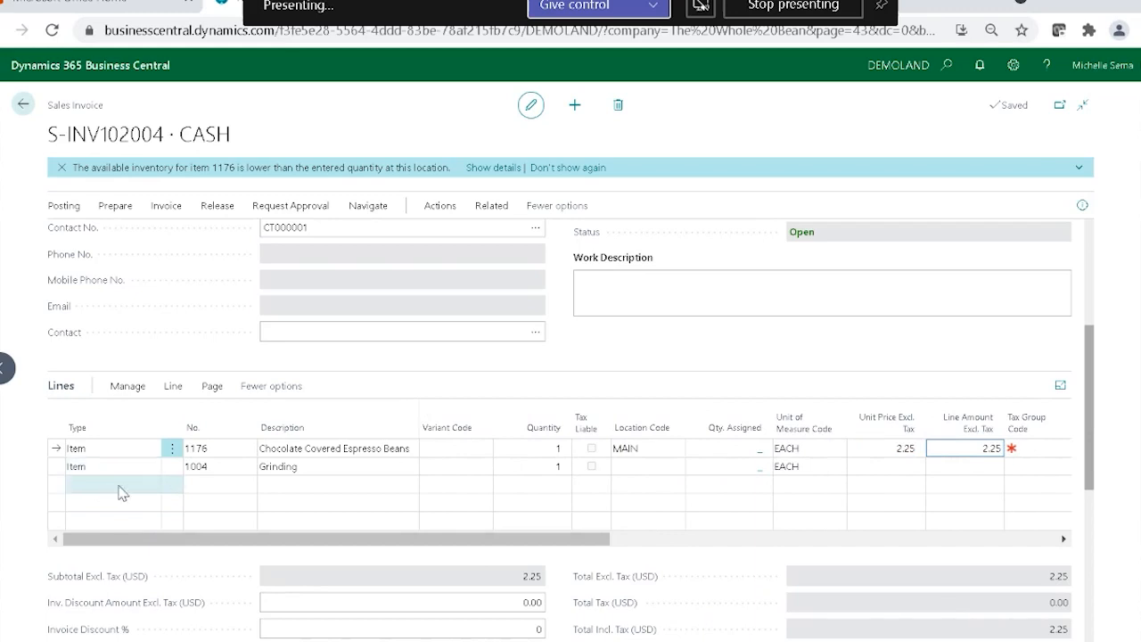
click(229, 486)
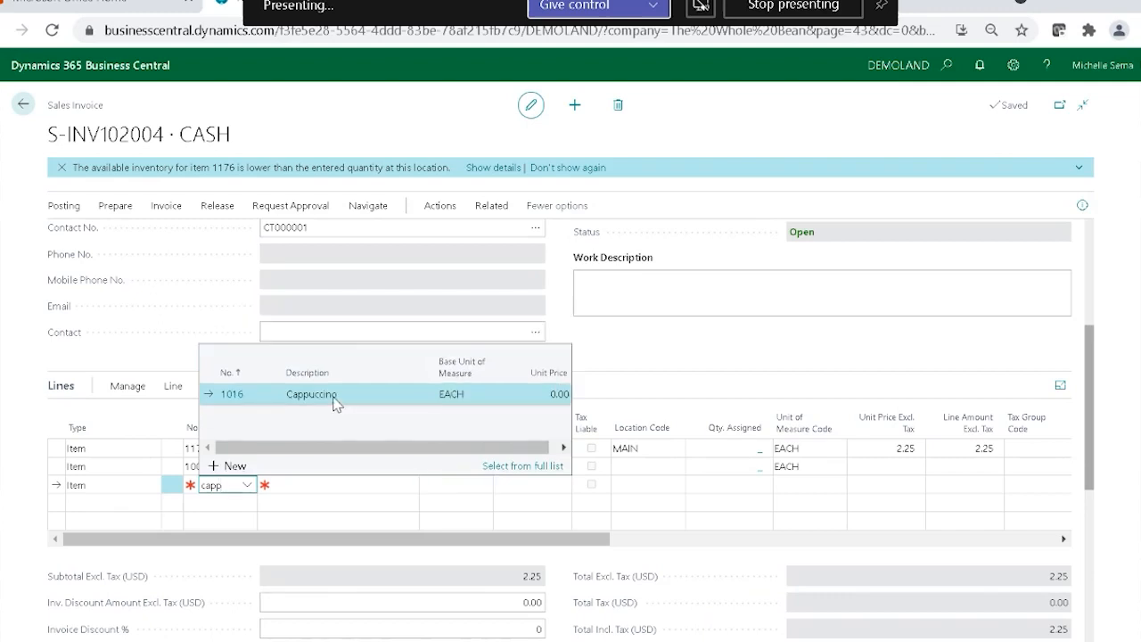
click(334, 398)
click(477, 484)
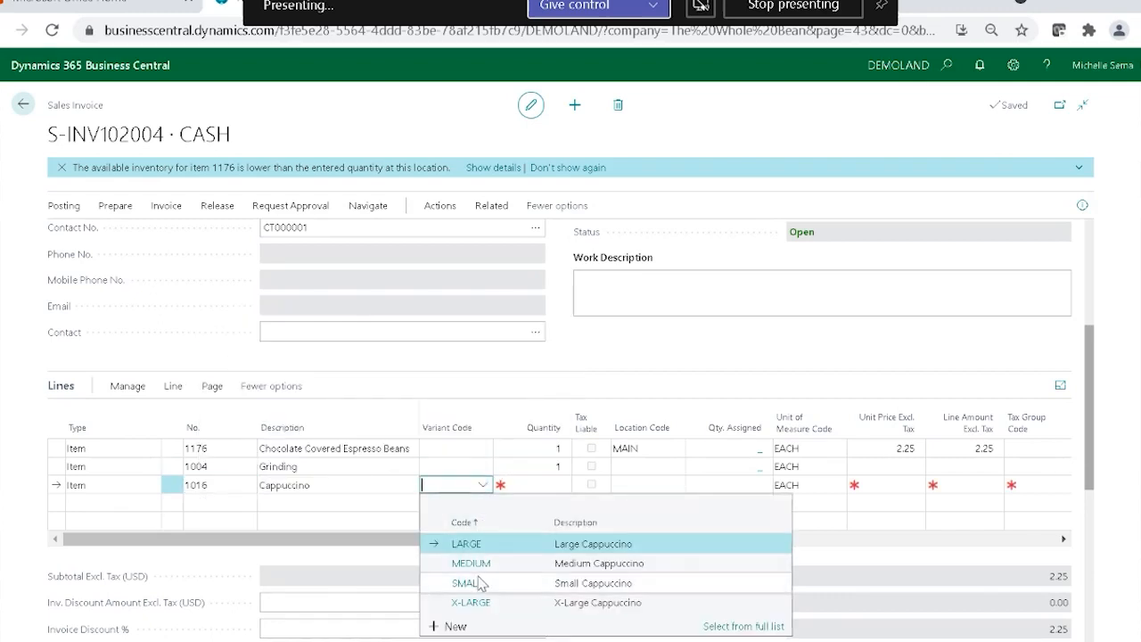
click(479, 585)
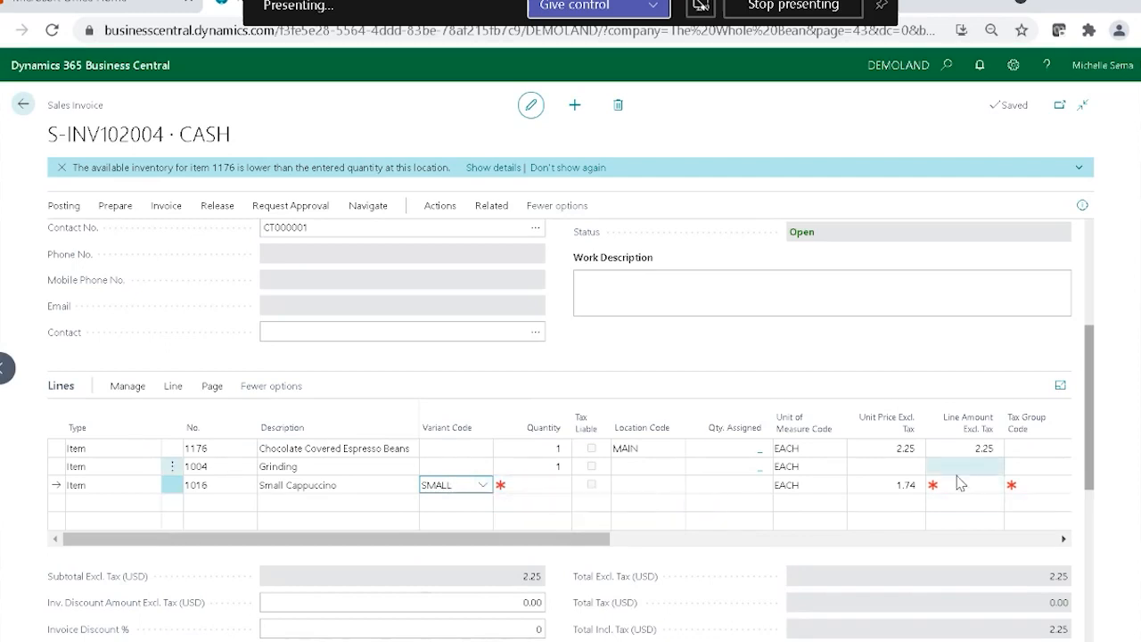
Switch the cappuccino line to the X-LARGE variant to compare its unit price, and return it to SMALL.
click(482, 485)
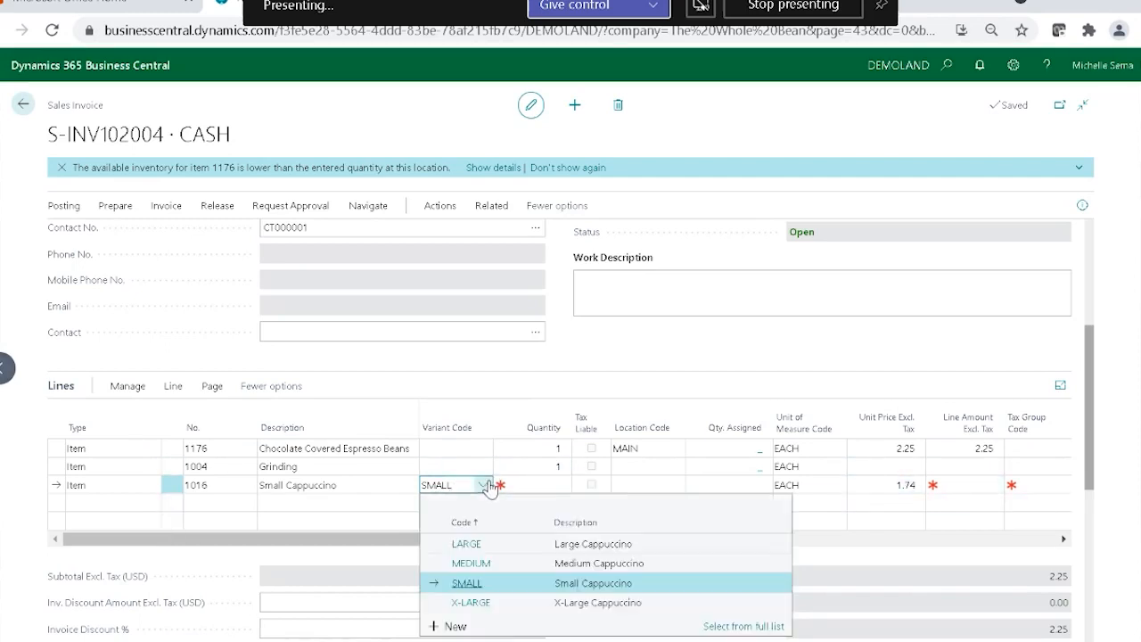
click(486, 604)
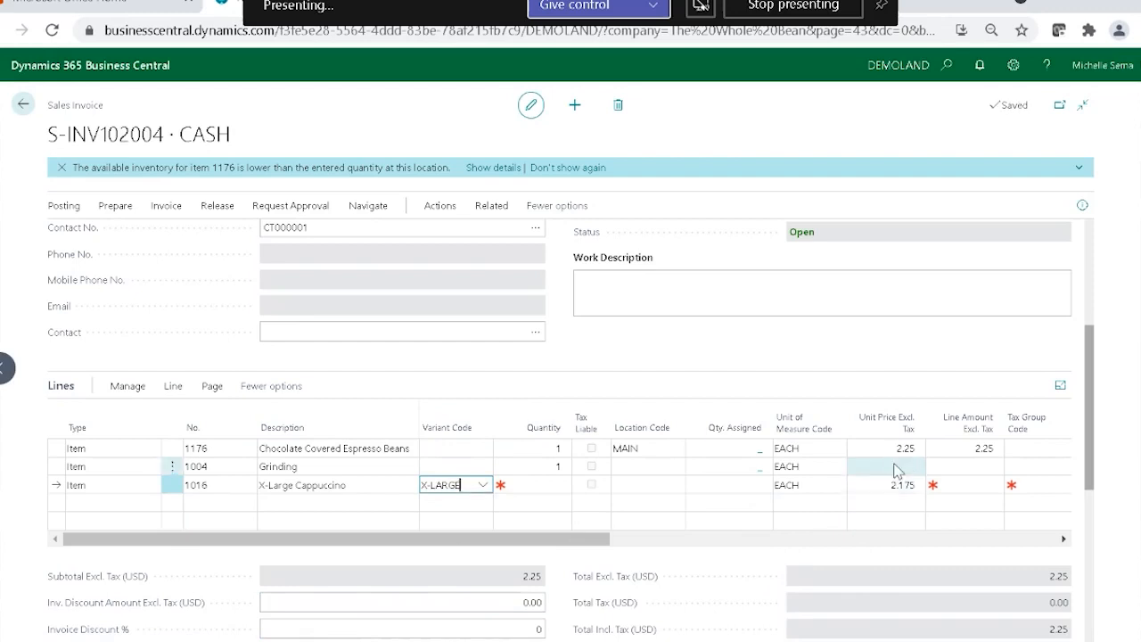
click(482, 486)
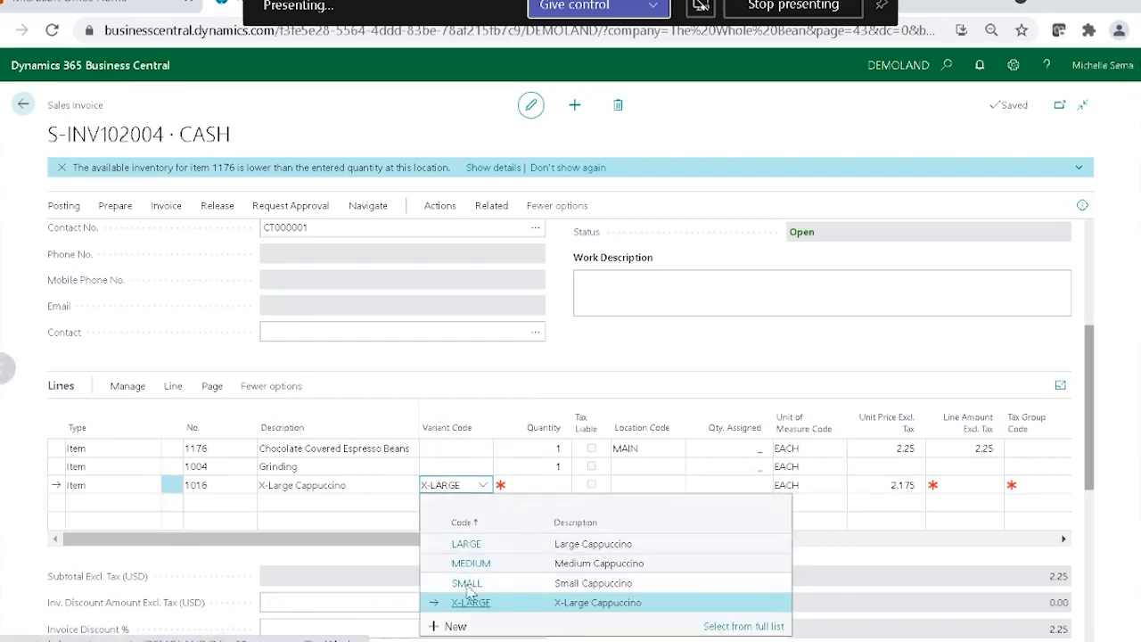
click(467, 584)
Set the Small Cappuccino line's quantity to 1 and its location code to MAIN.
click(542, 485)
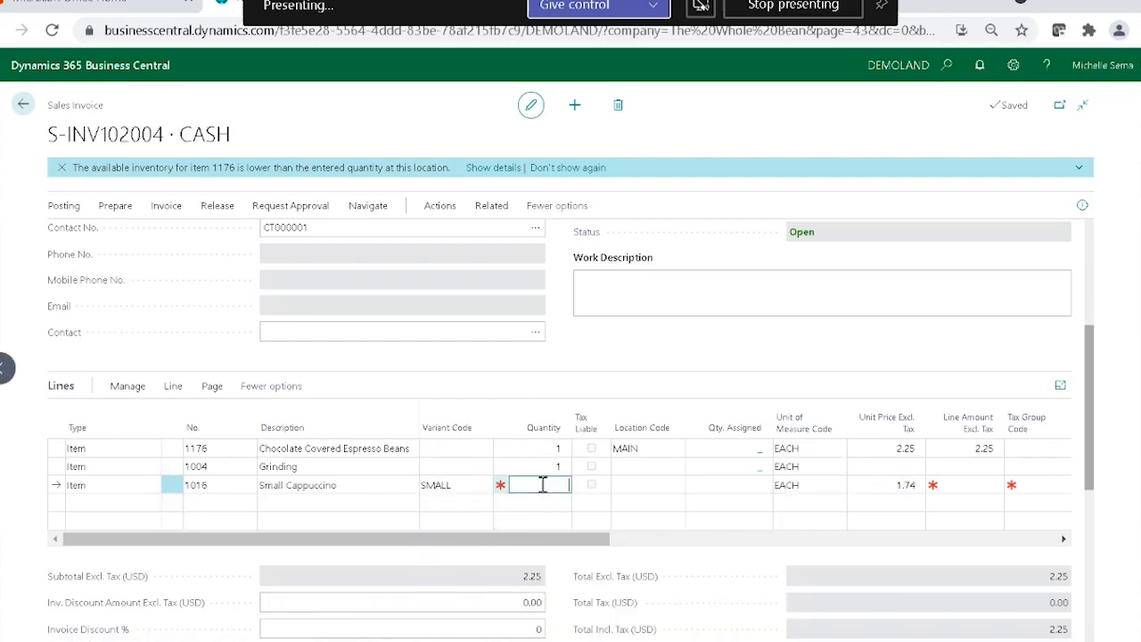
text(1)
key(Tab)
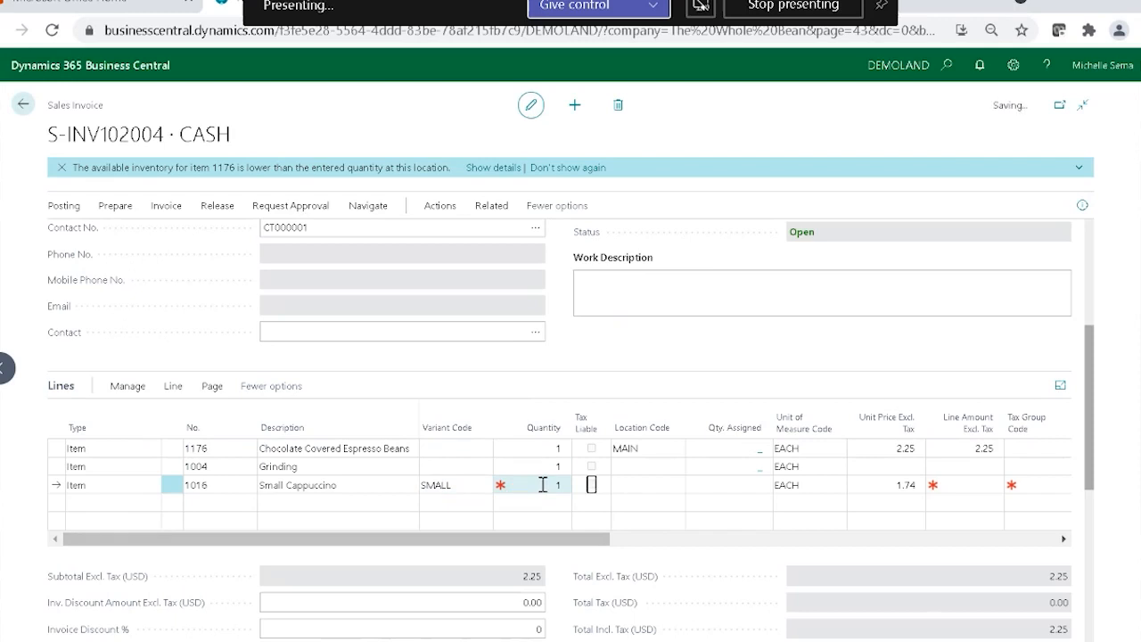
key(Tab)
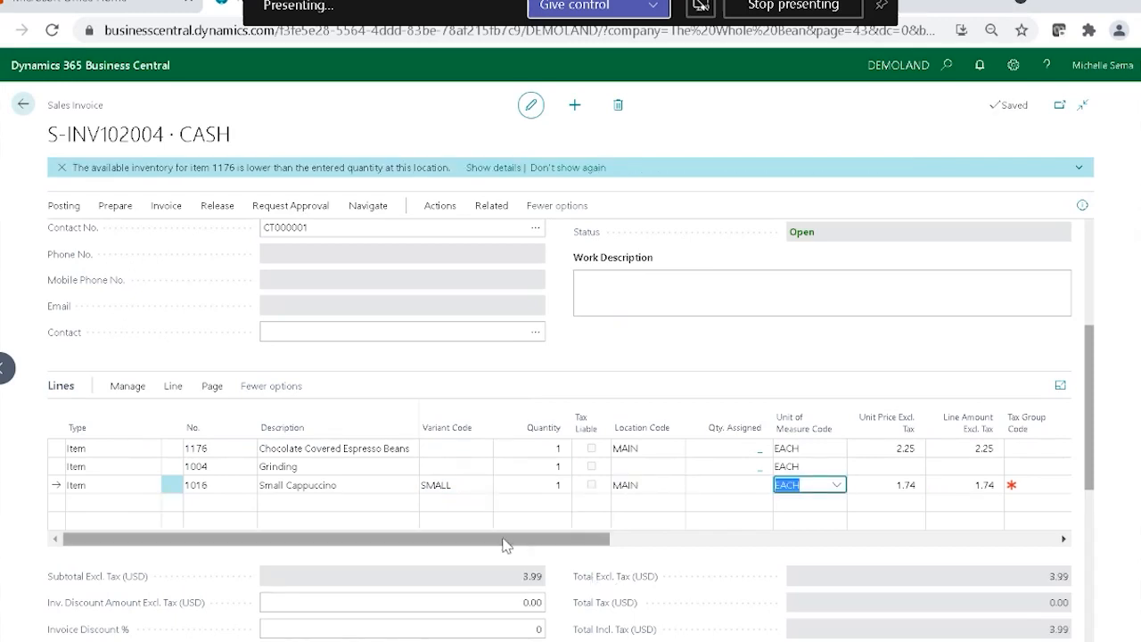
Examine the dimension codes on the invoice lines, looking up the Small Cappuccino's Drinks Code and the espresso beans' Food Code.
drag(503, 545, 1032, 580)
click(583, 490)
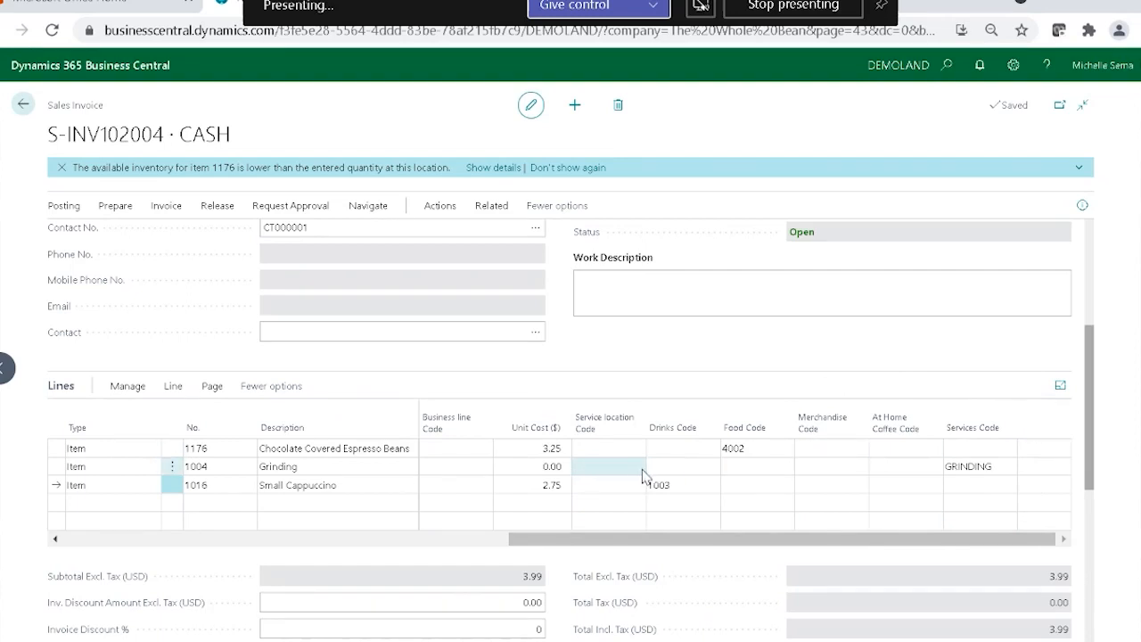
click(688, 486)
click(717, 493)
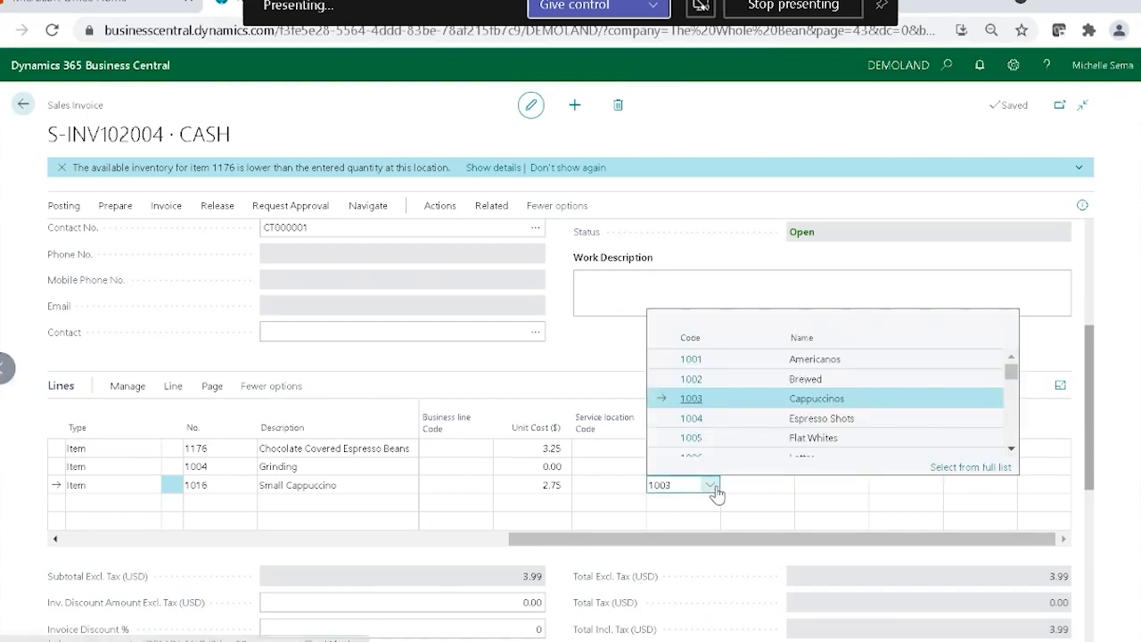
click(604, 360)
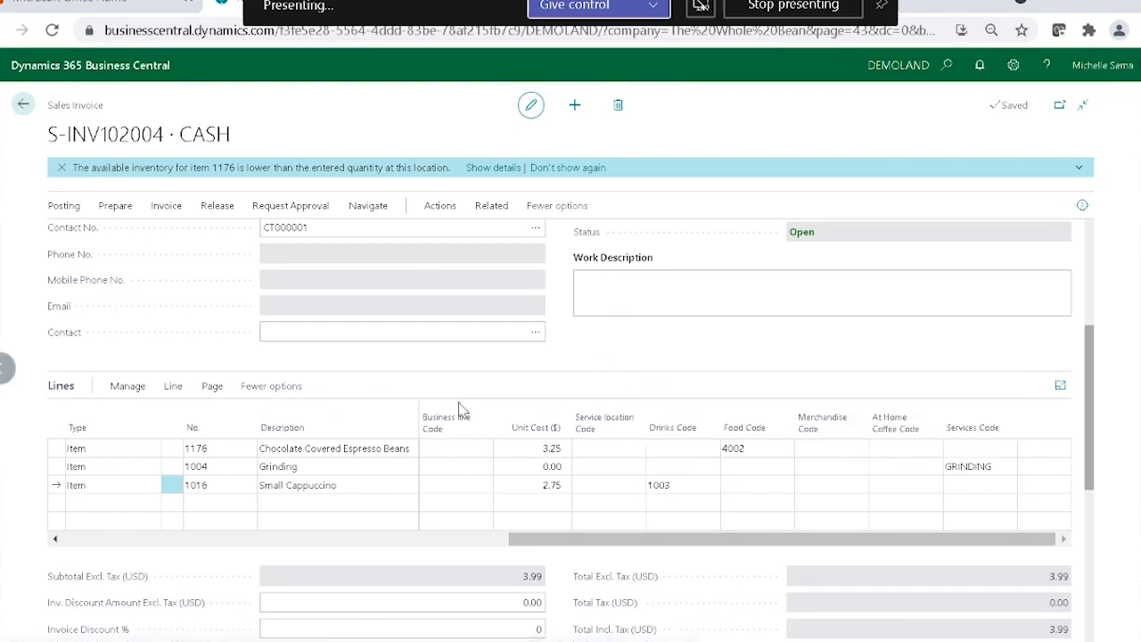
click(792, 452)
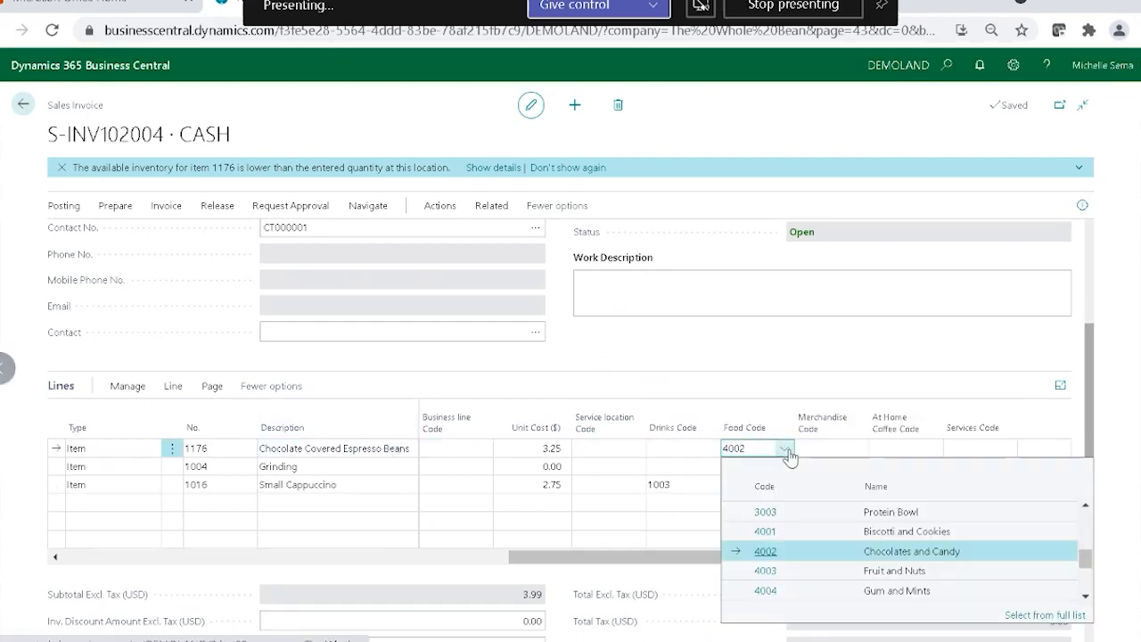
click(790, 358)
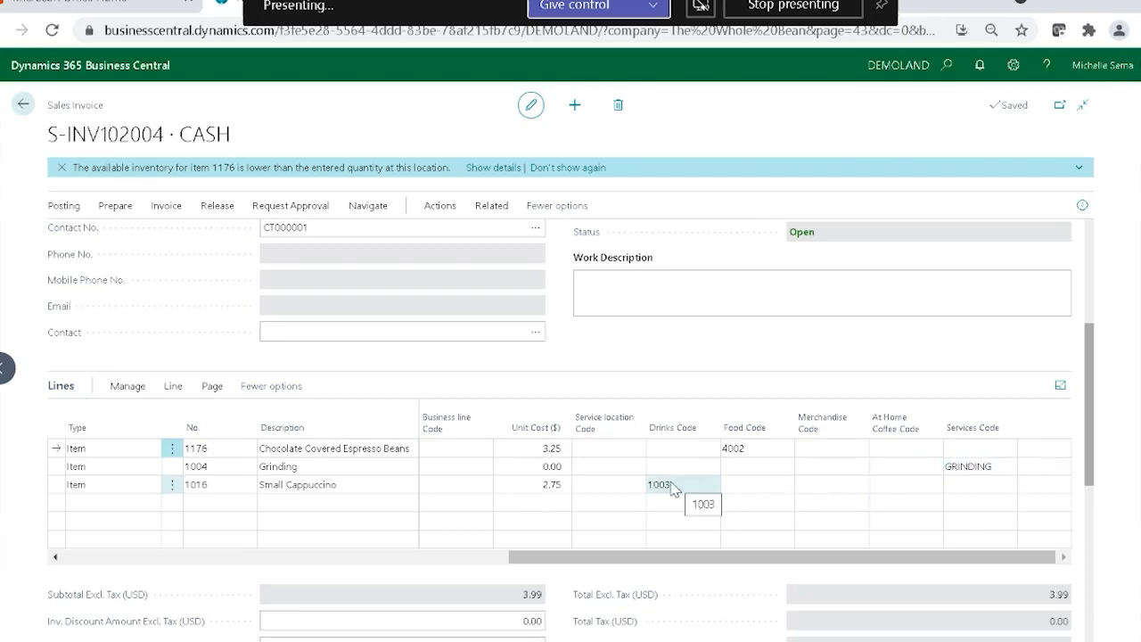
Try assigning Food Code 2001 (Bagels) and Merchandise Code 4000 (Mugs) to the Small Cappuccino line.
click(755, 481)
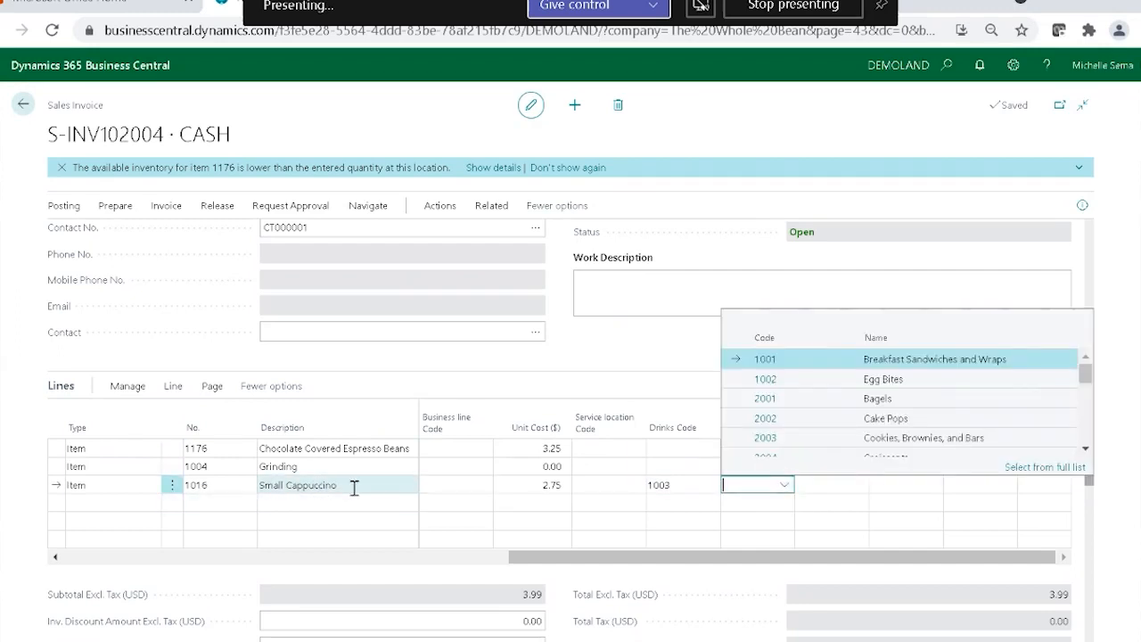
click(805, 398)
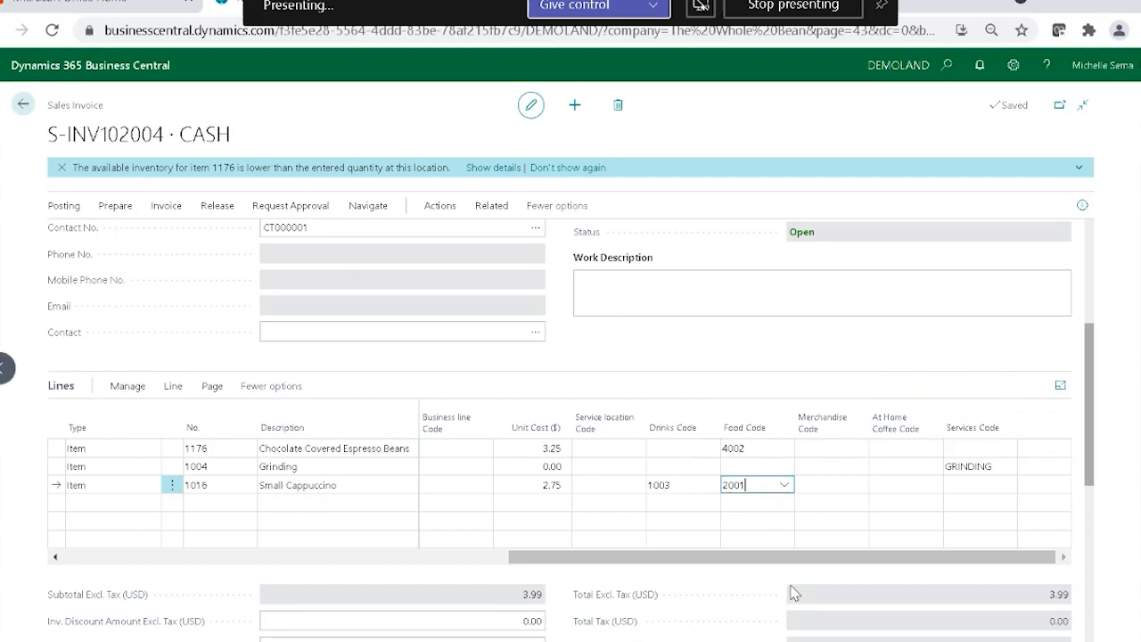
click(834, 483)
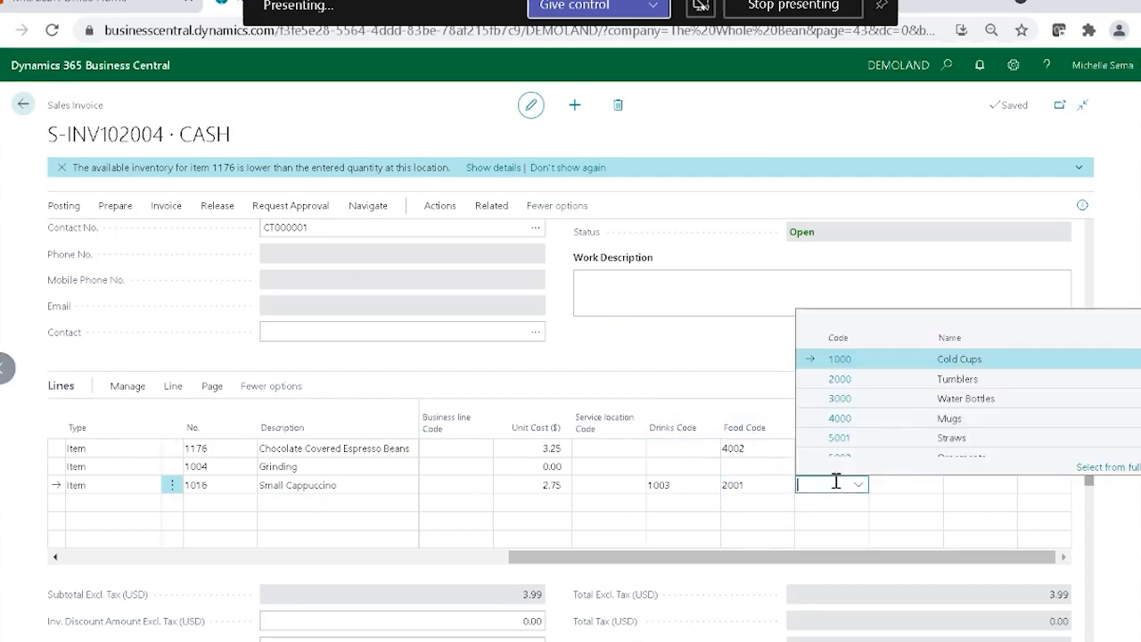
key(Down)
key(Down)
key(Down)
key(Return)
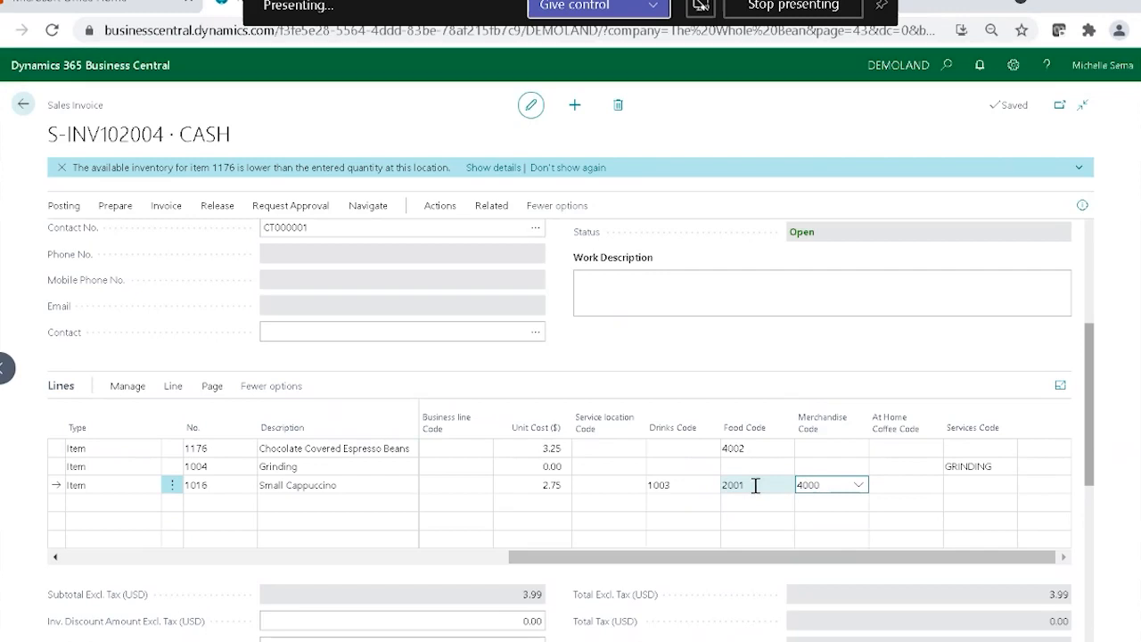
Clear the Food Code and Merchandise Code from the Small Cappuccino line.
click(755, 485)
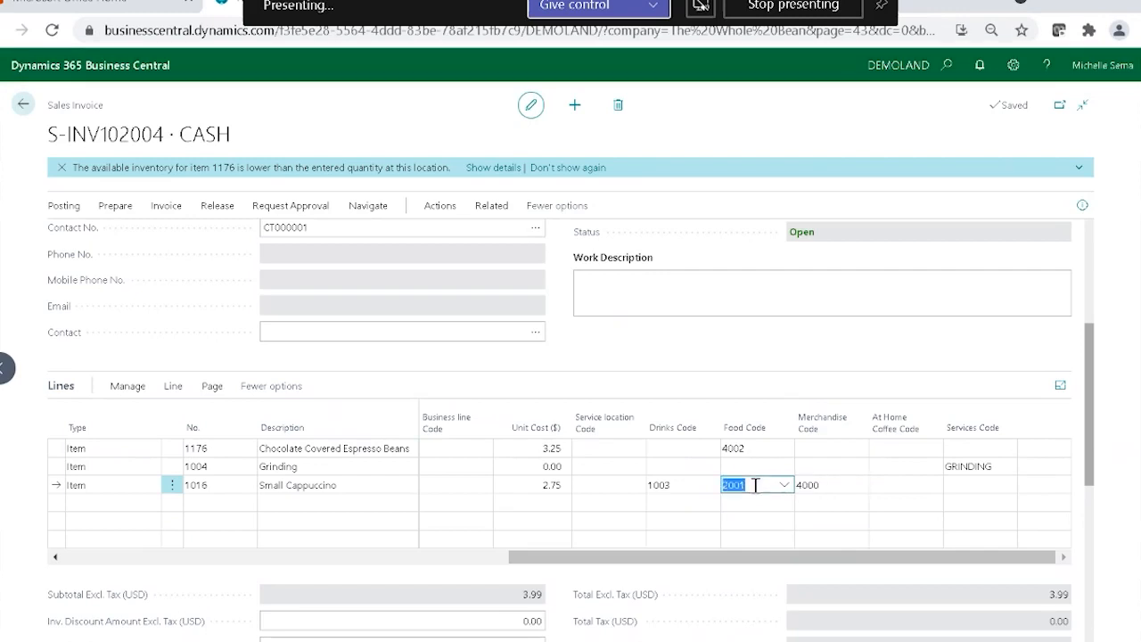
click(833, 485)
key(BackSpace)
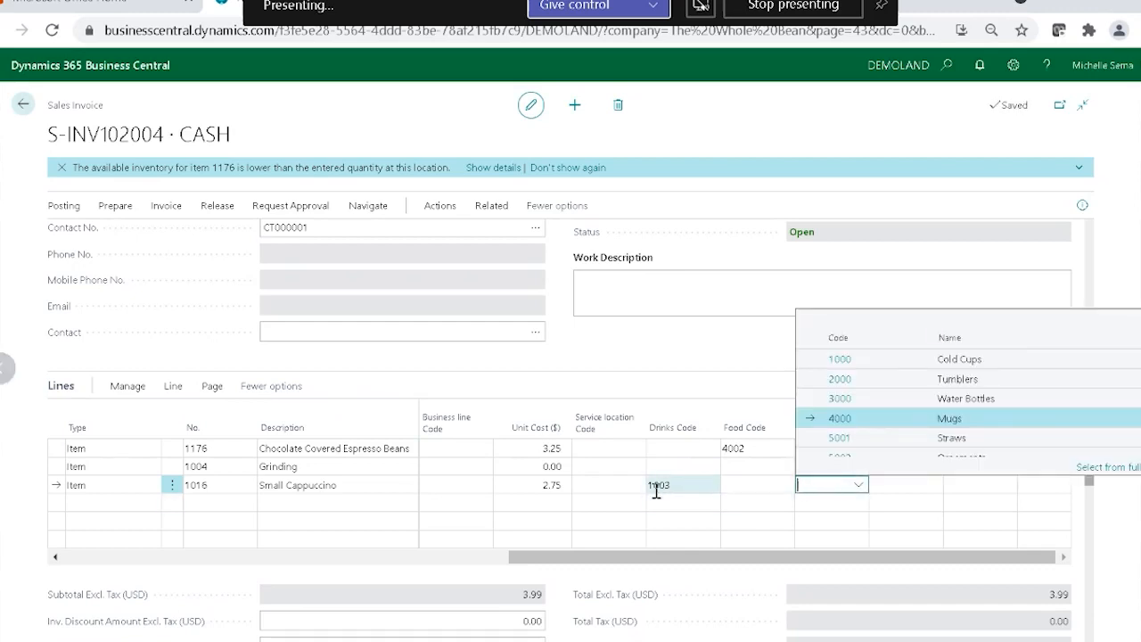
Set the Service location Code to ONSITE on the espresso beans, Grinding and Small Cappuccino lines.
click(609, 449)
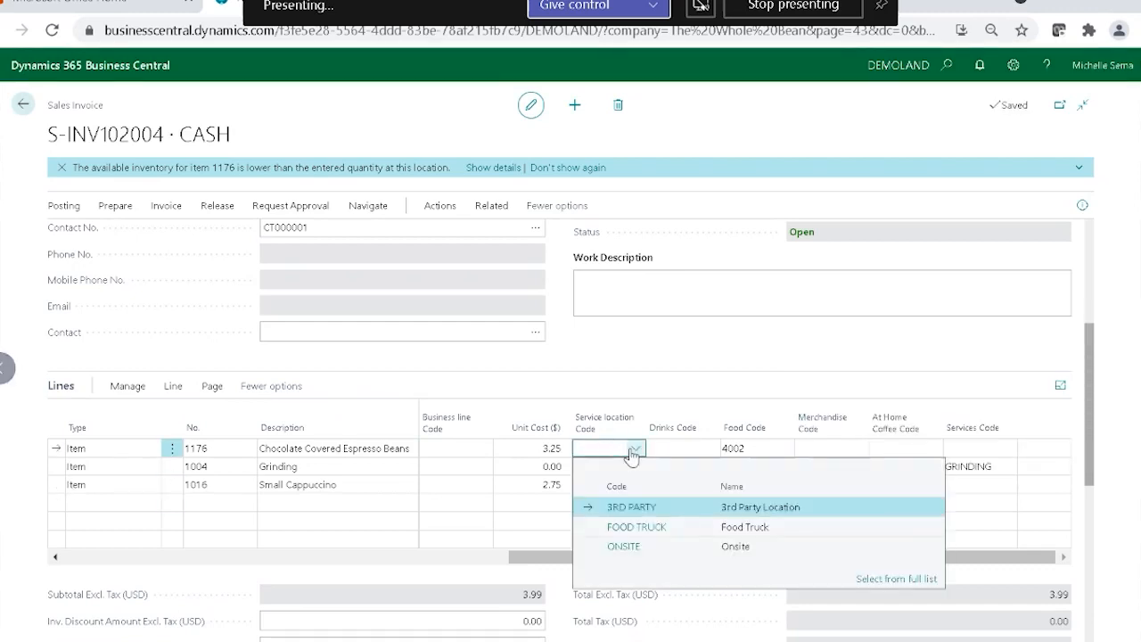
click(624, 545)
click(612, 468)
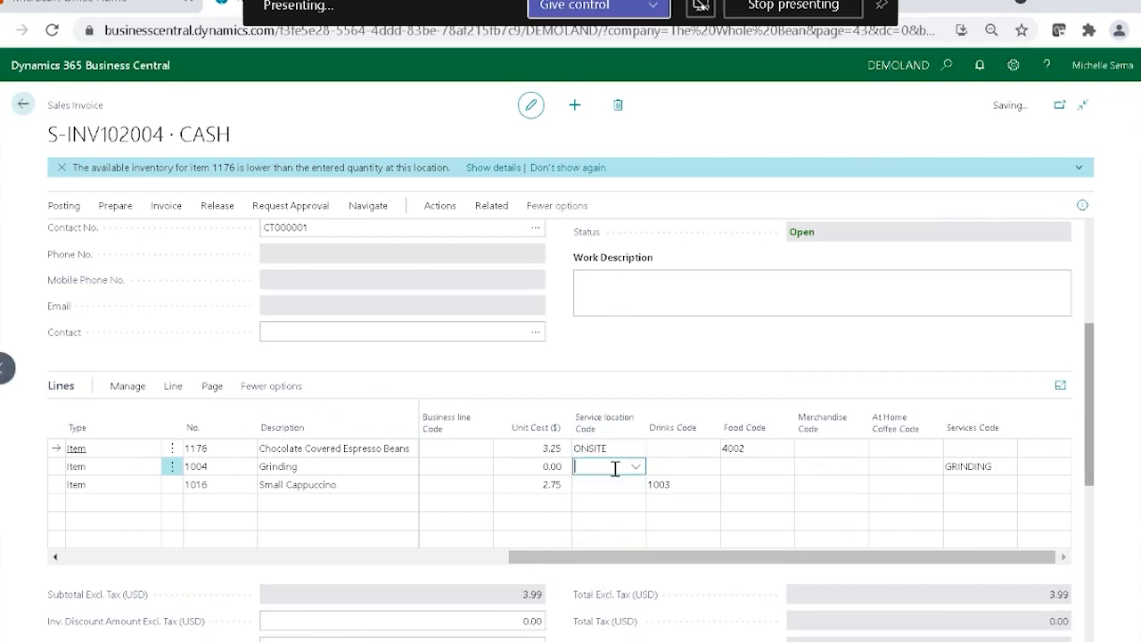
click(620, 569)
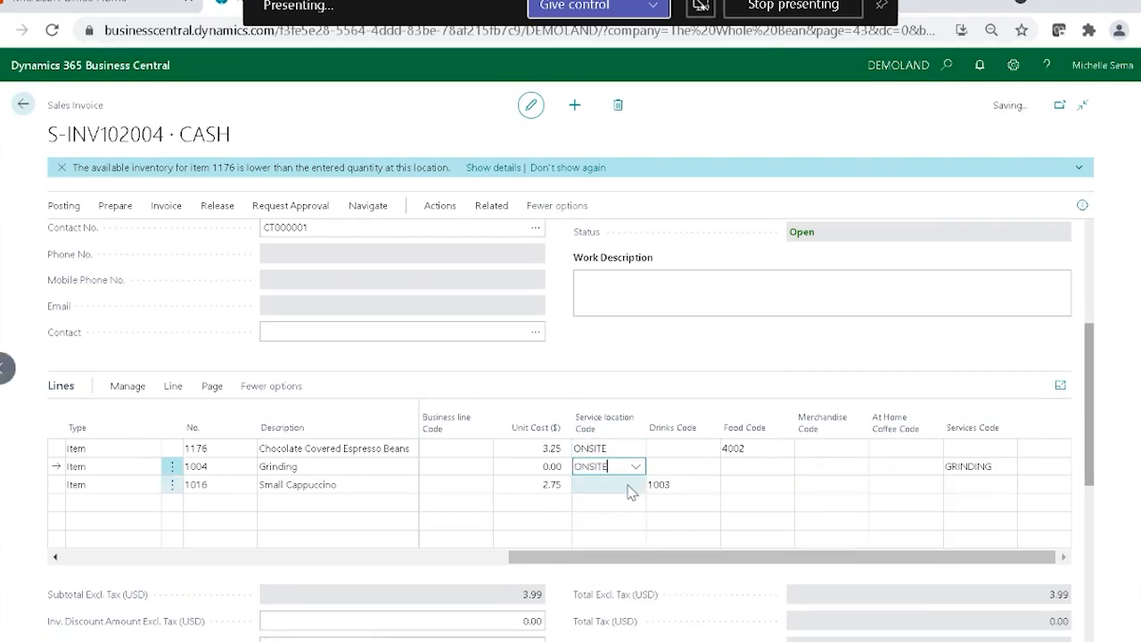
click(609, 485)
click(623, 565)
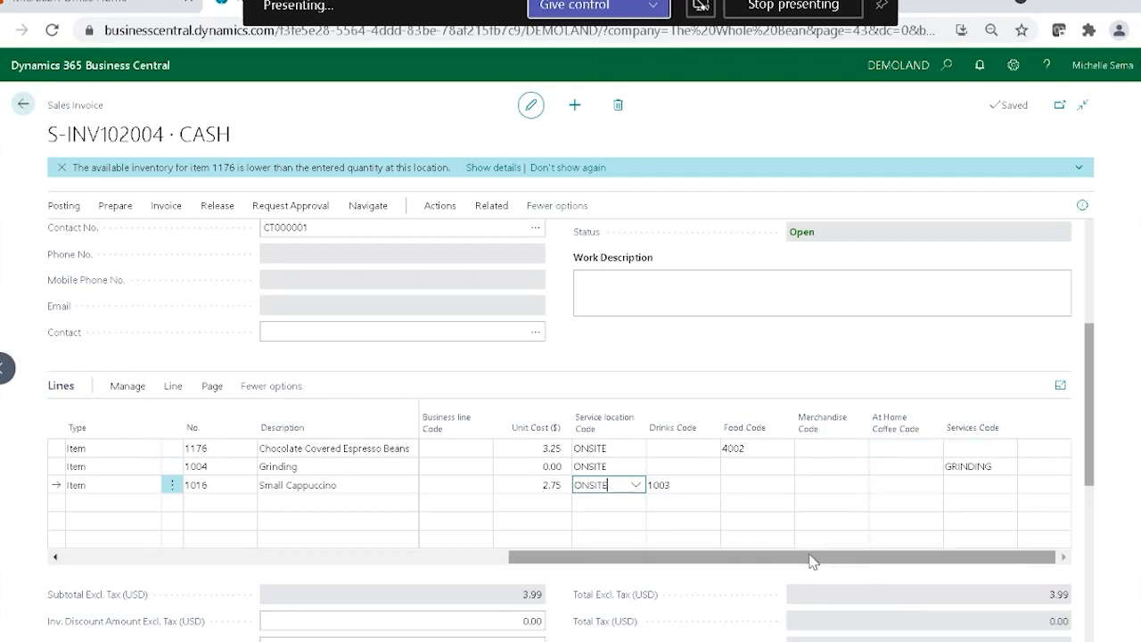
Start personalizing the sales invoice page and bring up the fields available for its lines.
mouse_move(809, 558)
mouse_down()
mouse_move(750, 559)
mouse_move(826, 557)
mouse_up()
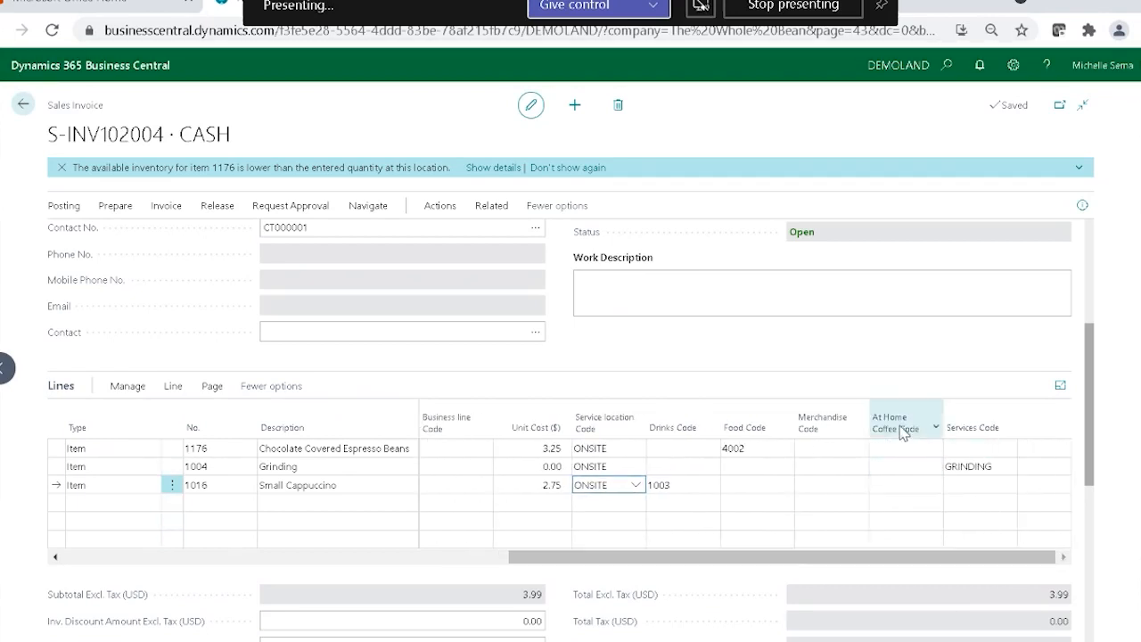
click(1013, 65)
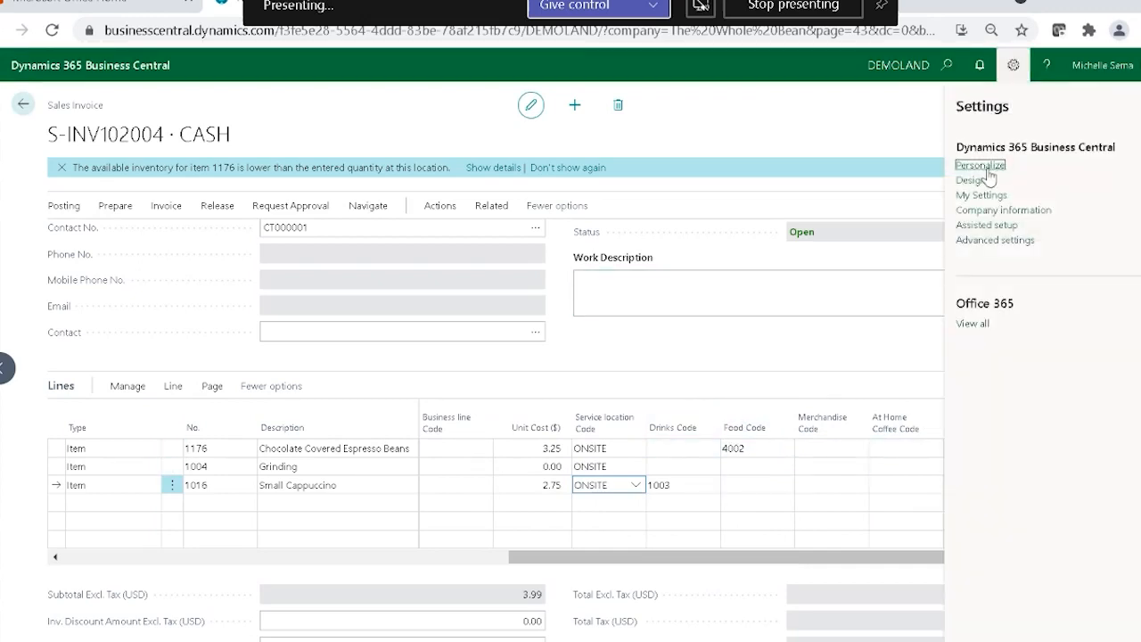
click(985, 166)
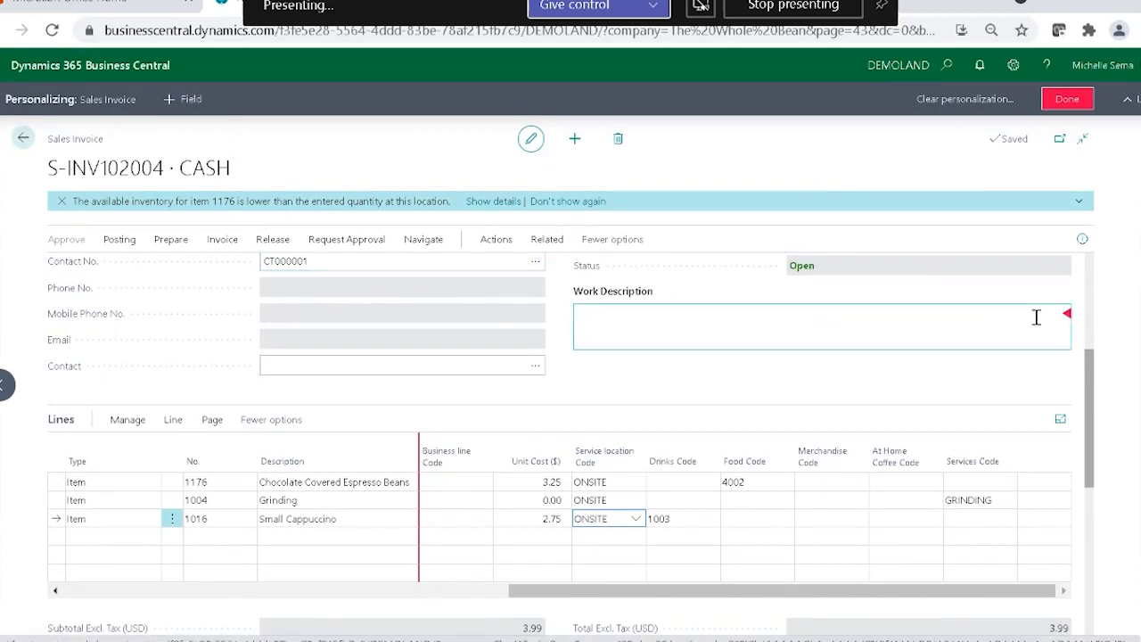
click(185, 107)
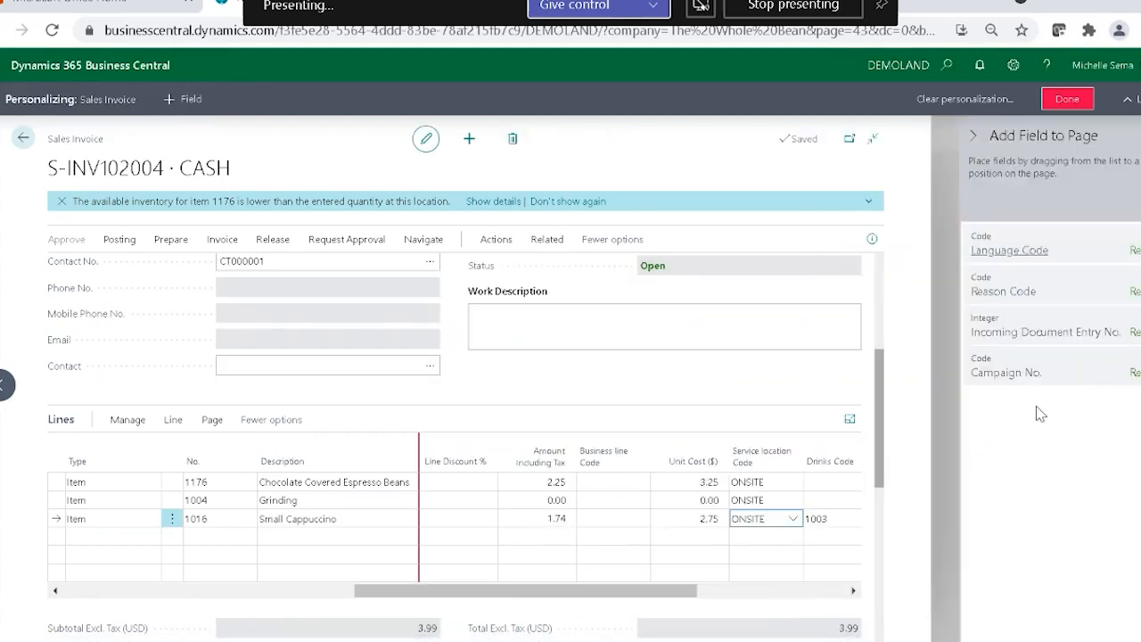
click(703, 522)
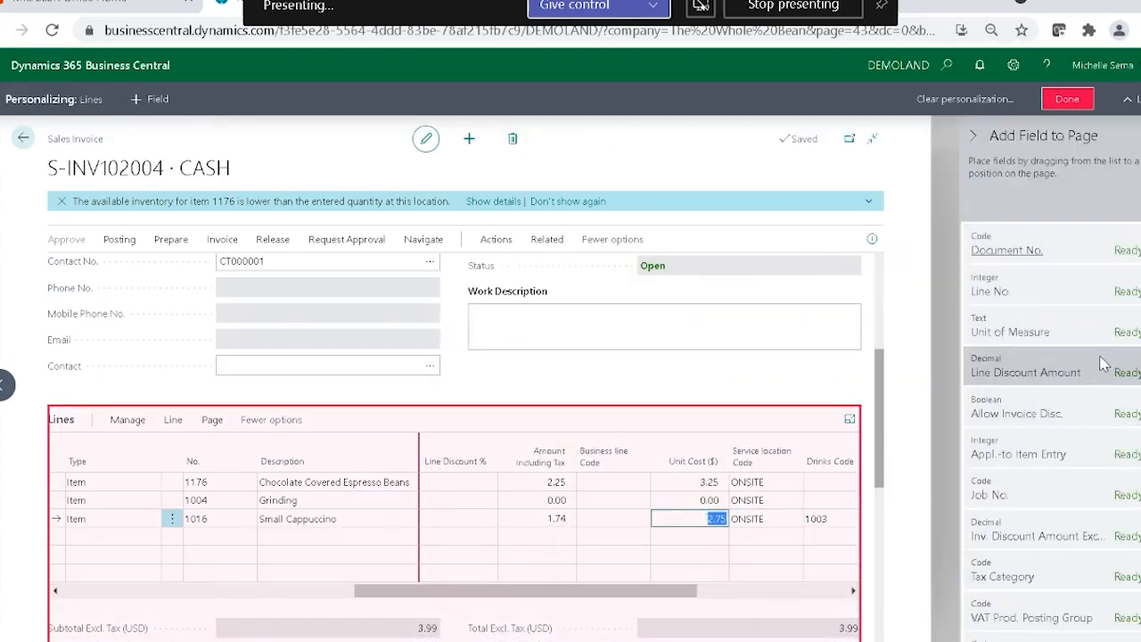
Look through the addable line fields, search them for "bu", and clear the search.
scroll(1105, 409, down, 10)
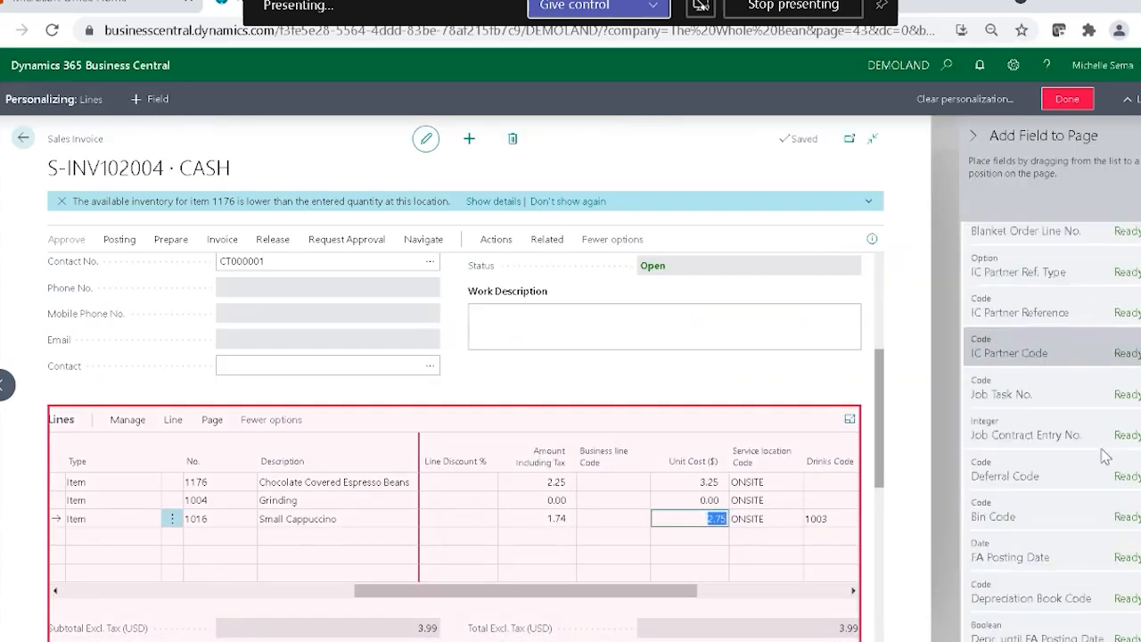
scroll(1103, 446, down, 10)
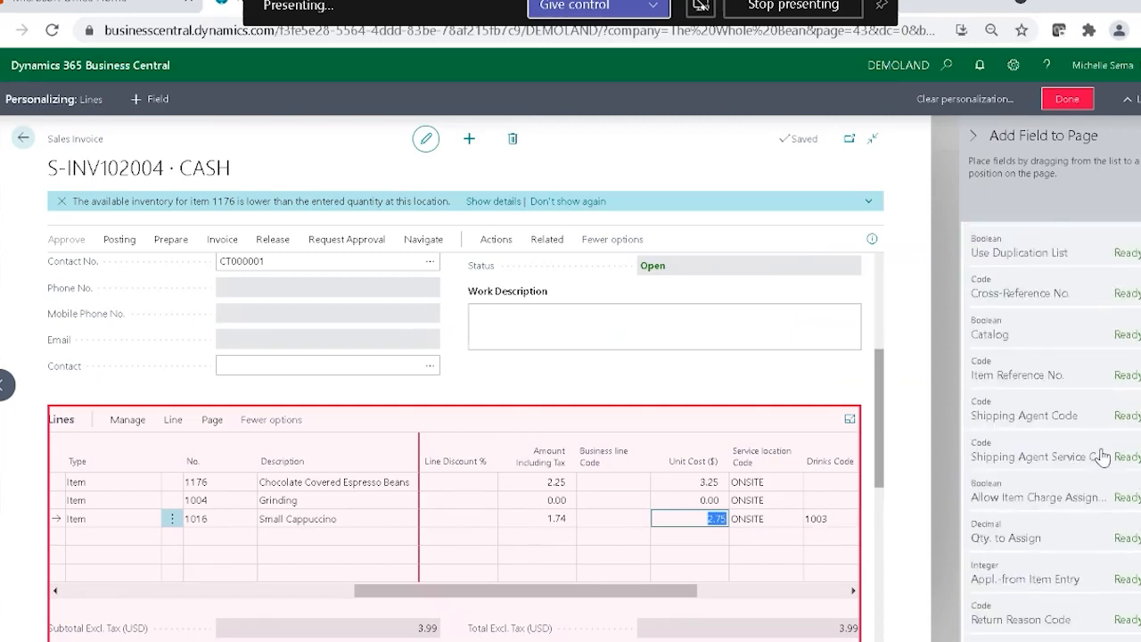
click(1140, 202)
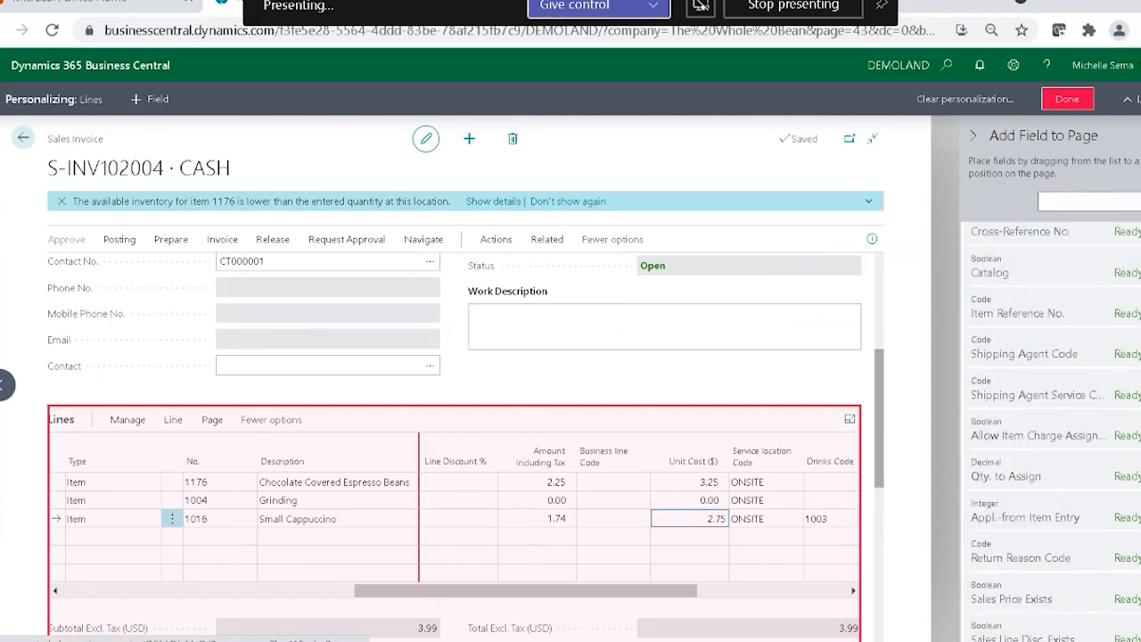
text(bu)
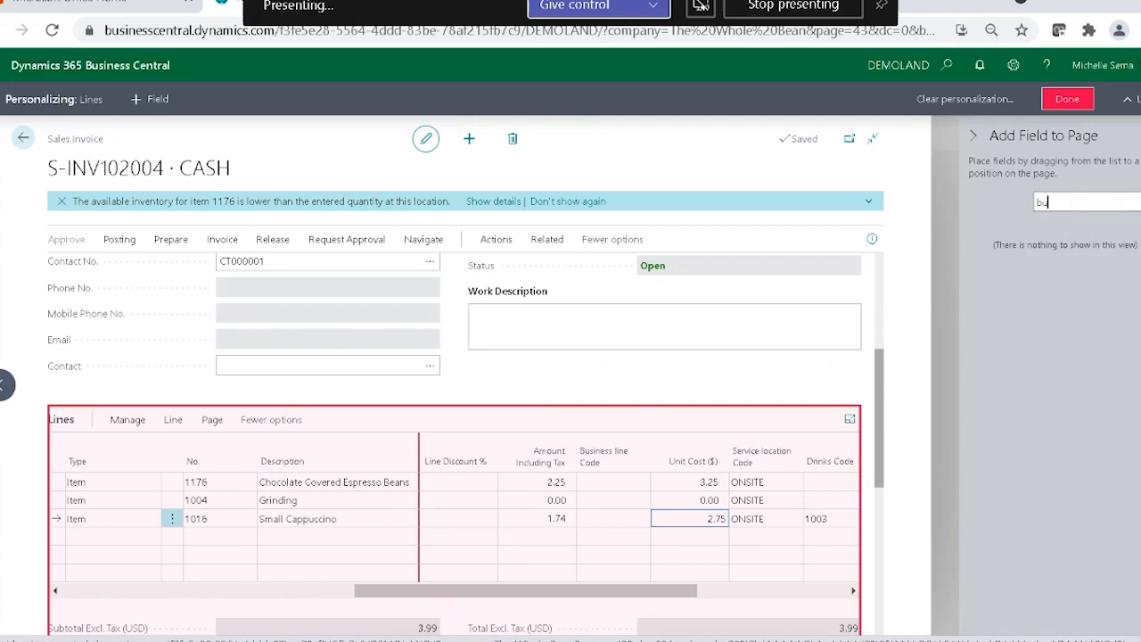
key(BackSpace)
key(BackSpace)
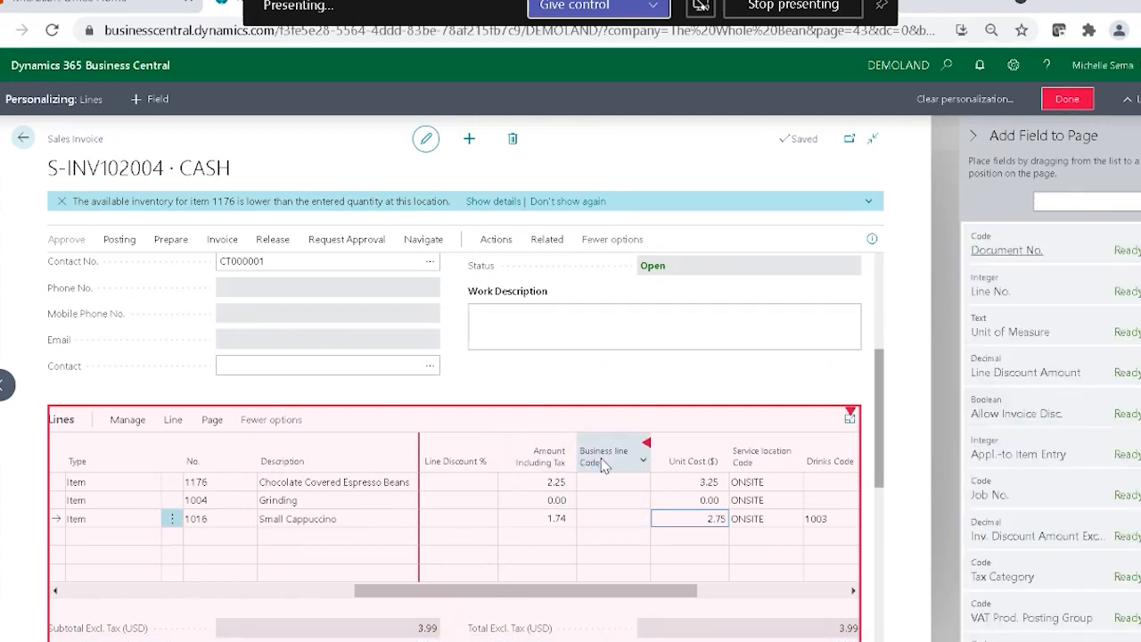
Move the Business line Code column to between Unit Cost and Service location Code, and finish personalizing.
mouse_move(605, 462)
mouse_down()
mouse_move(807, 463)
mouse_move(734, 460)
mouse_up()
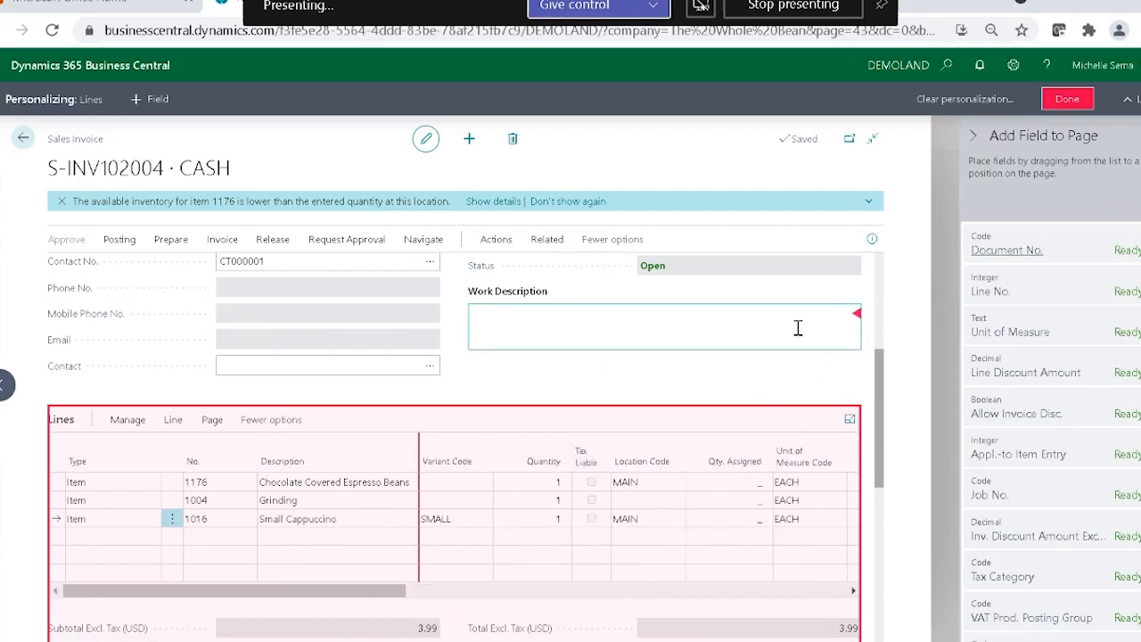
click(1069, 101)
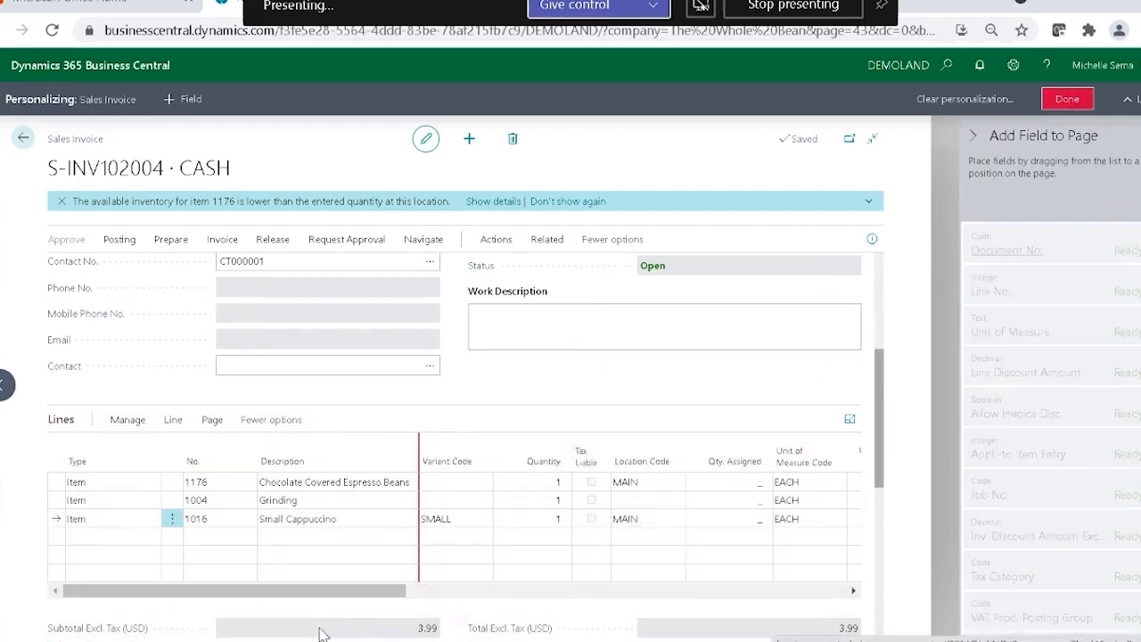
Set the Business line Code to PERISHABLE for the espresso beans, SERVICES for Grinding and PERISHABLE for the Small Cappuccino.
click(1019, 448)
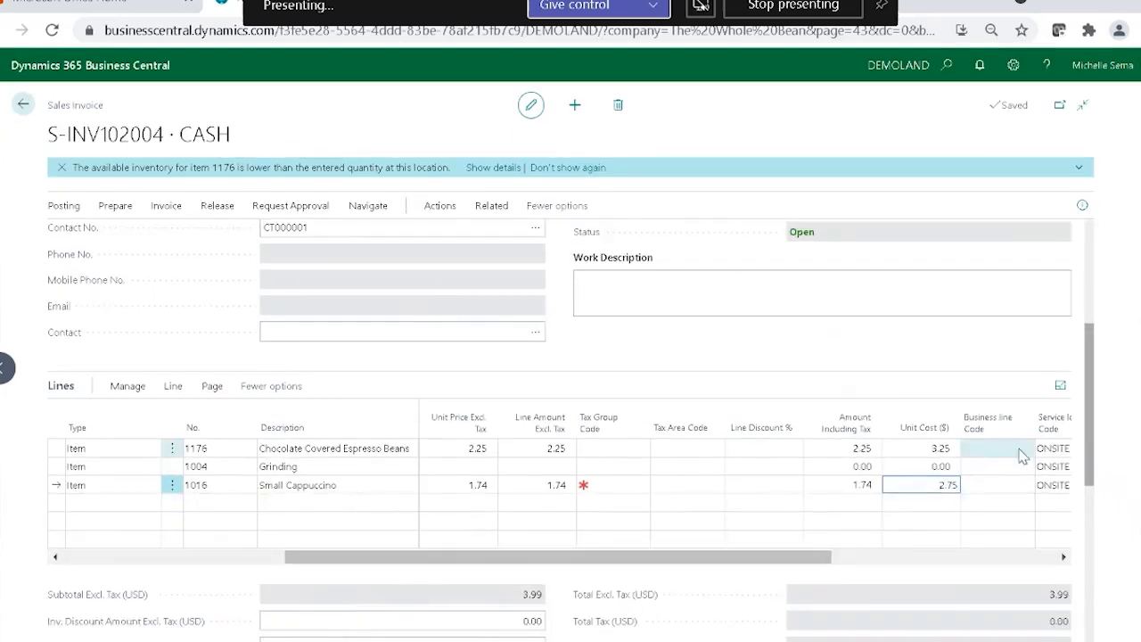
click(1025, 449)
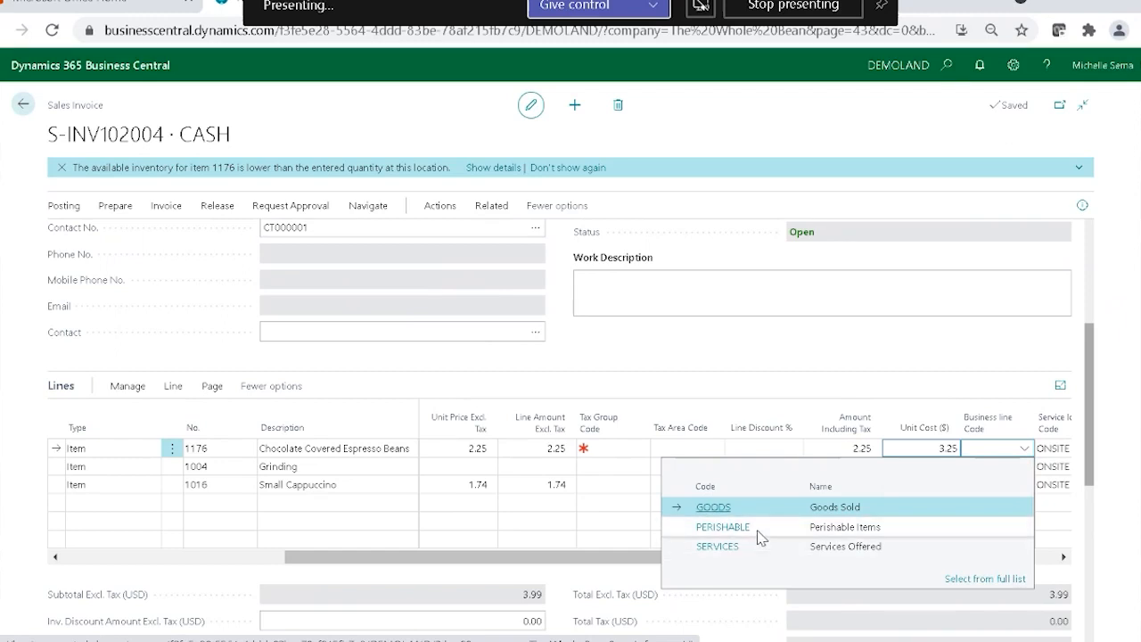
click(760, 535)
click(1002, 466)
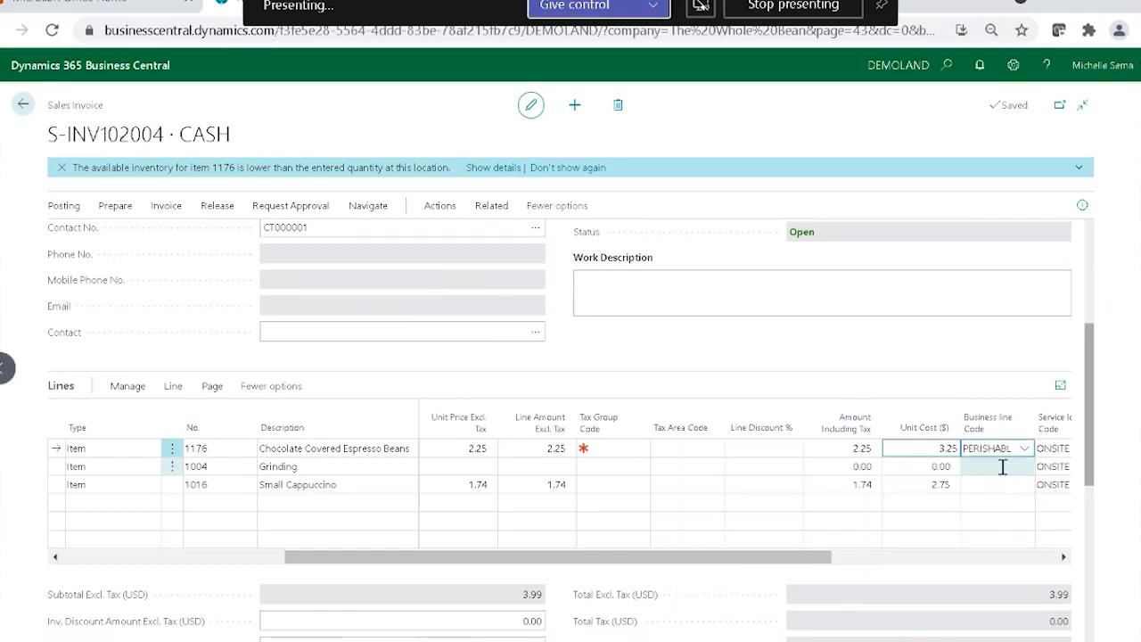
click(718, 564)
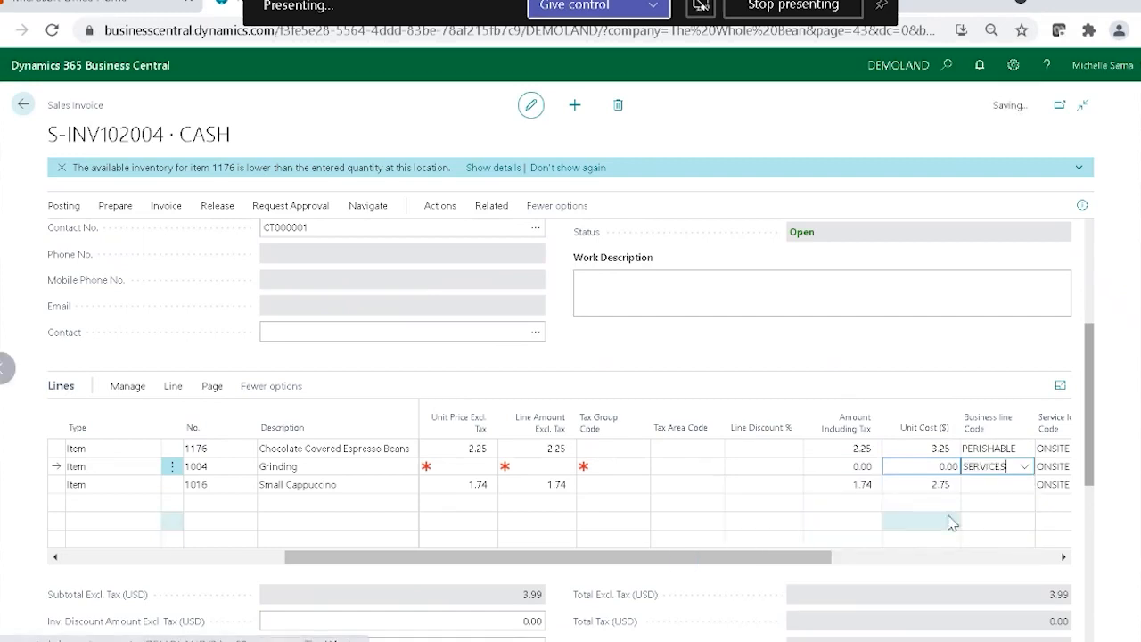
click(990, 486)
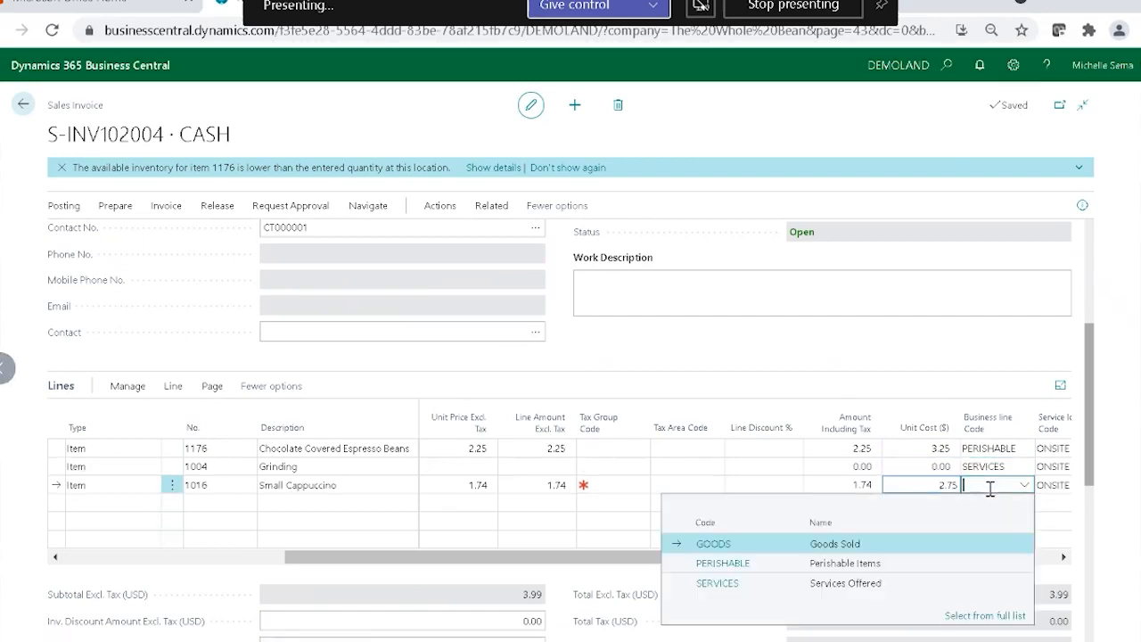
click(718, 563)
Review the dimension codes from Business line through Services on the three invoice lines.
drag(753, 557, 978, 550)
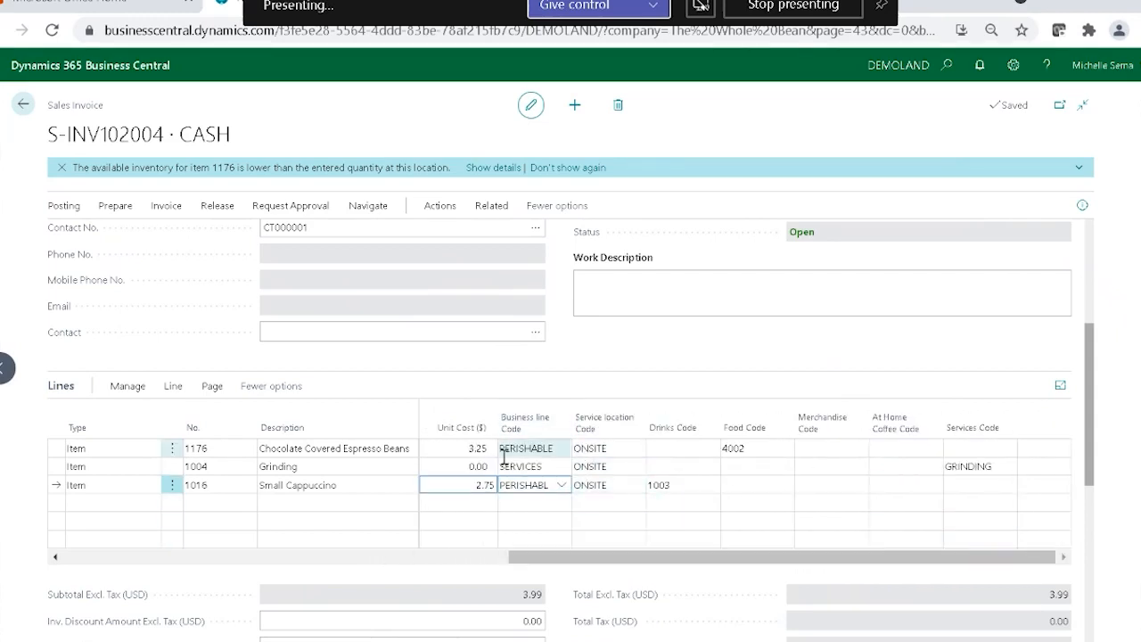
click(584, 528)
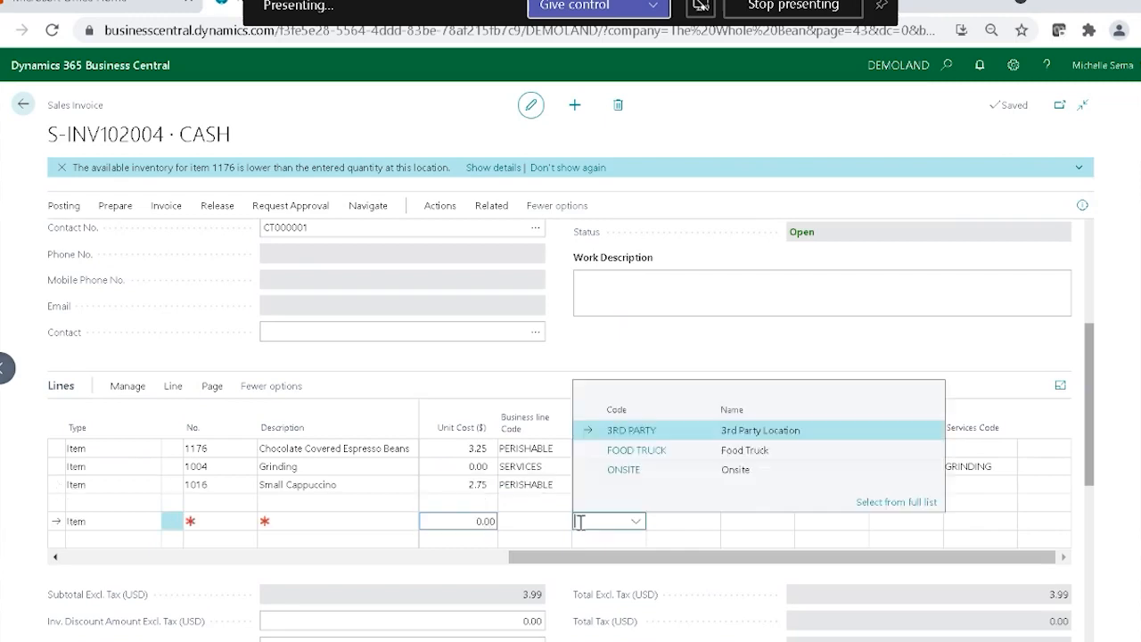
click(513, 370)
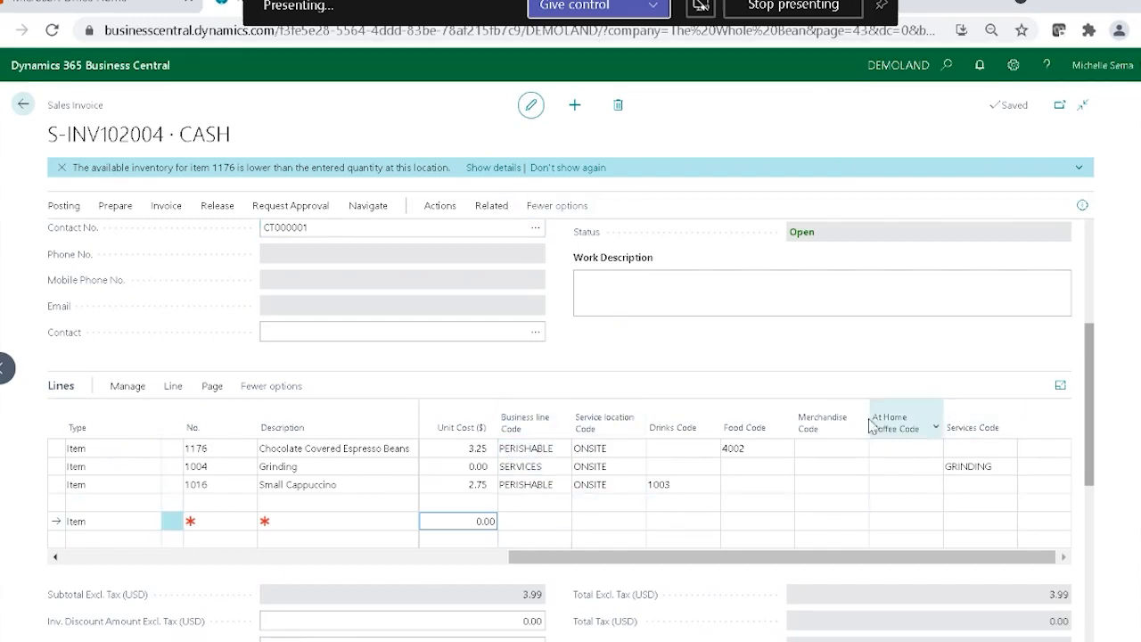
Add the SERVICE LOCATION dimension with the value 3RD PARTY to the dimension set of the invoice header.
click(492, 208)
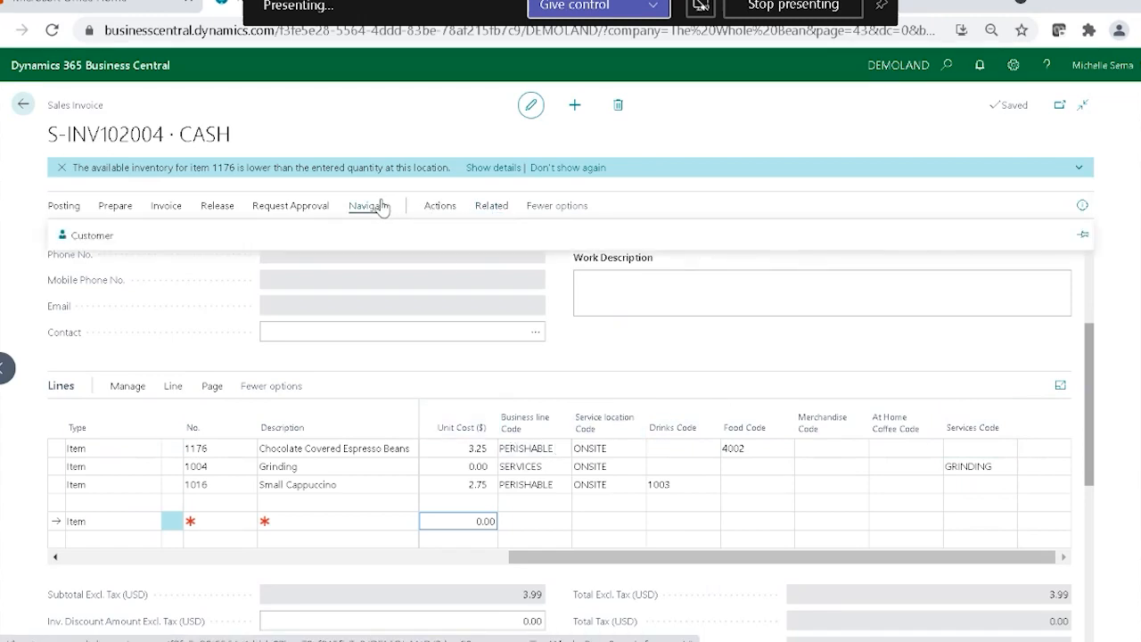
scroll(698, 359, up, 3)
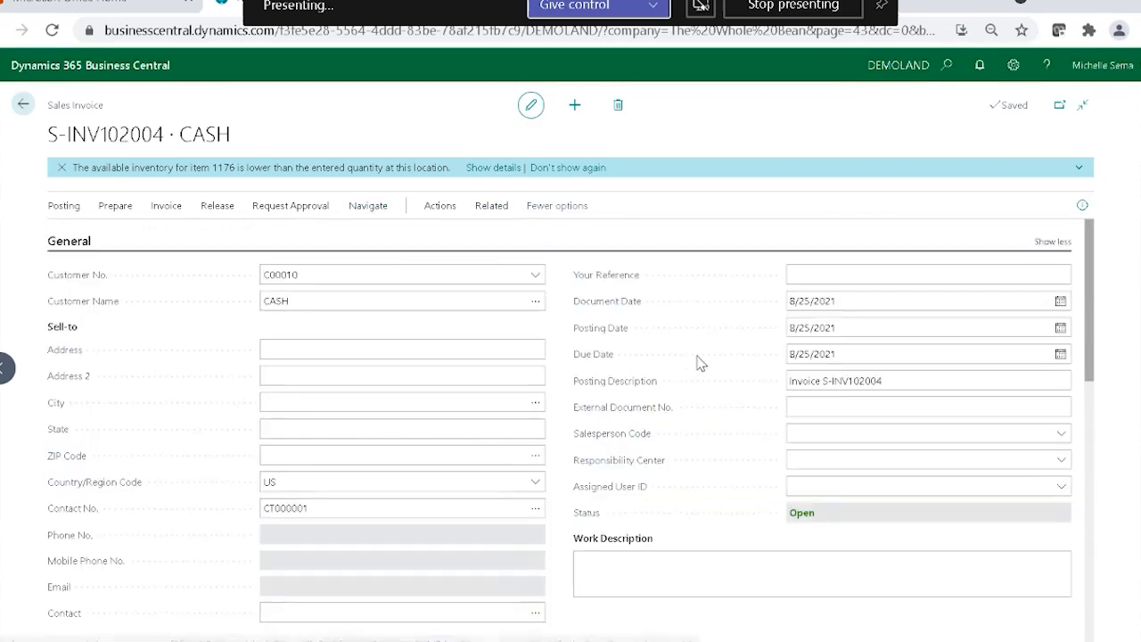
click(492, 206)
click(87, 235)
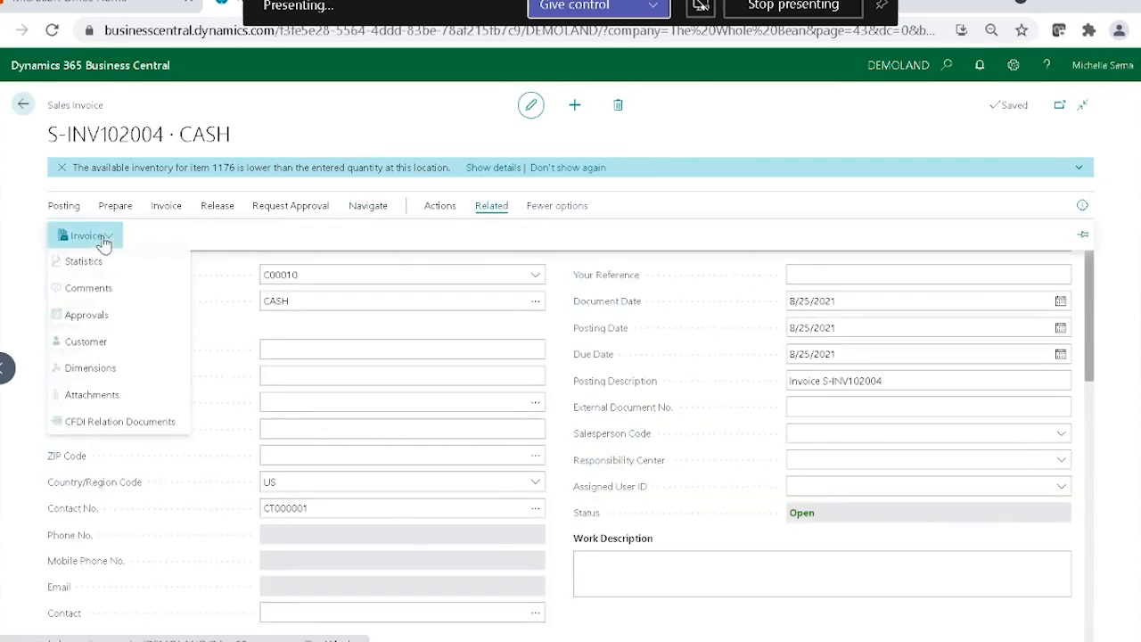
click(89, 369)
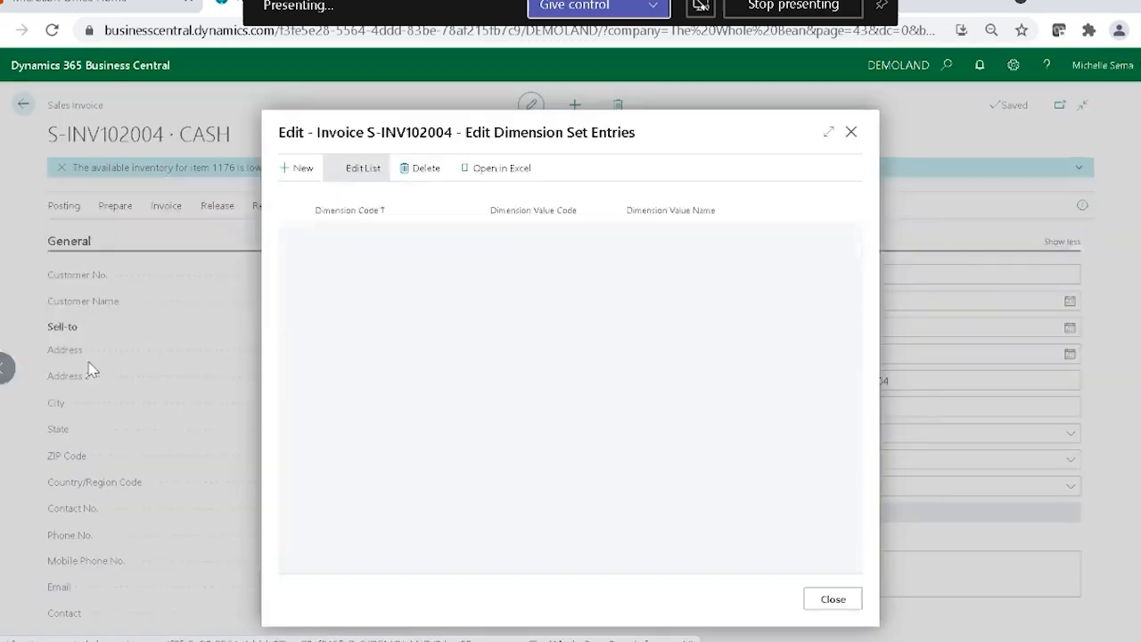
click(436, 233)
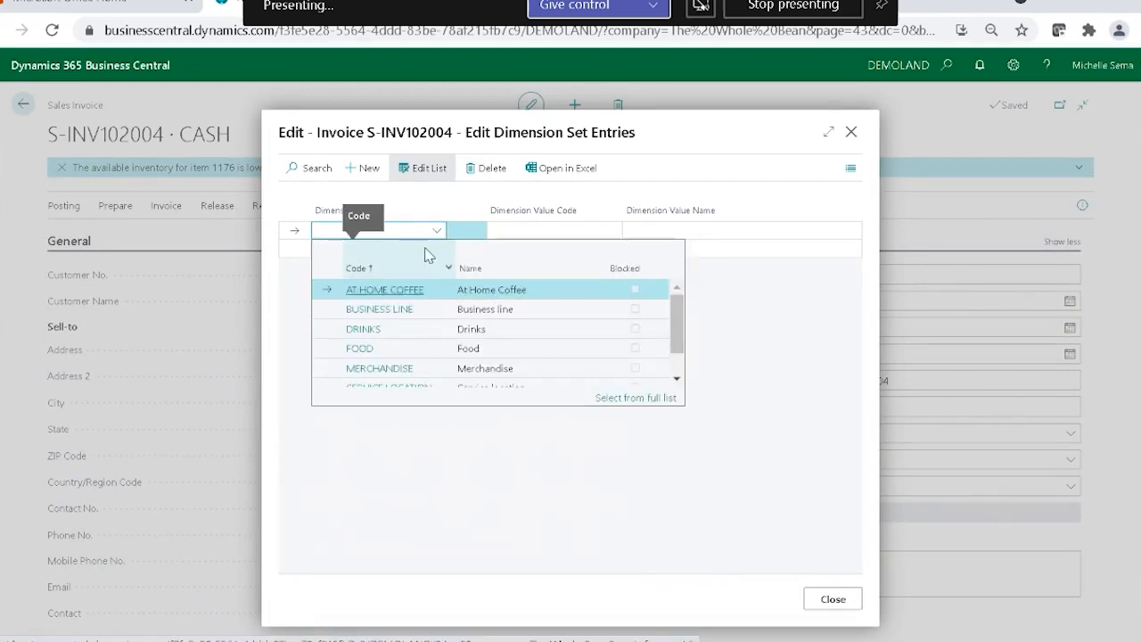
scroll(425, 311, down, 1)
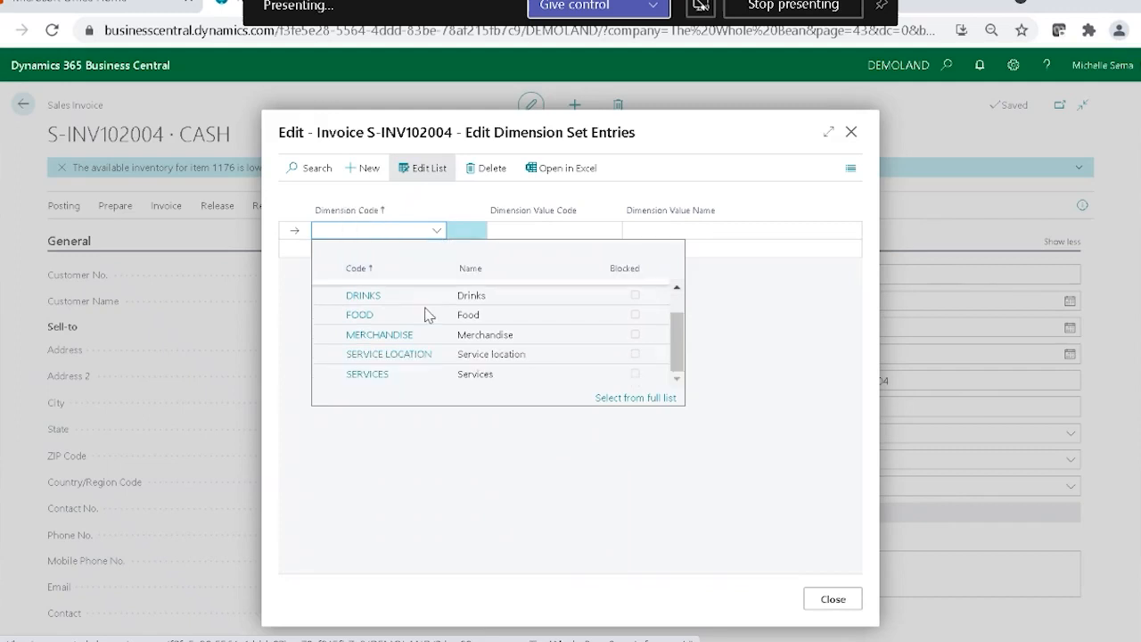
click(415, 355)
click(571, 230)
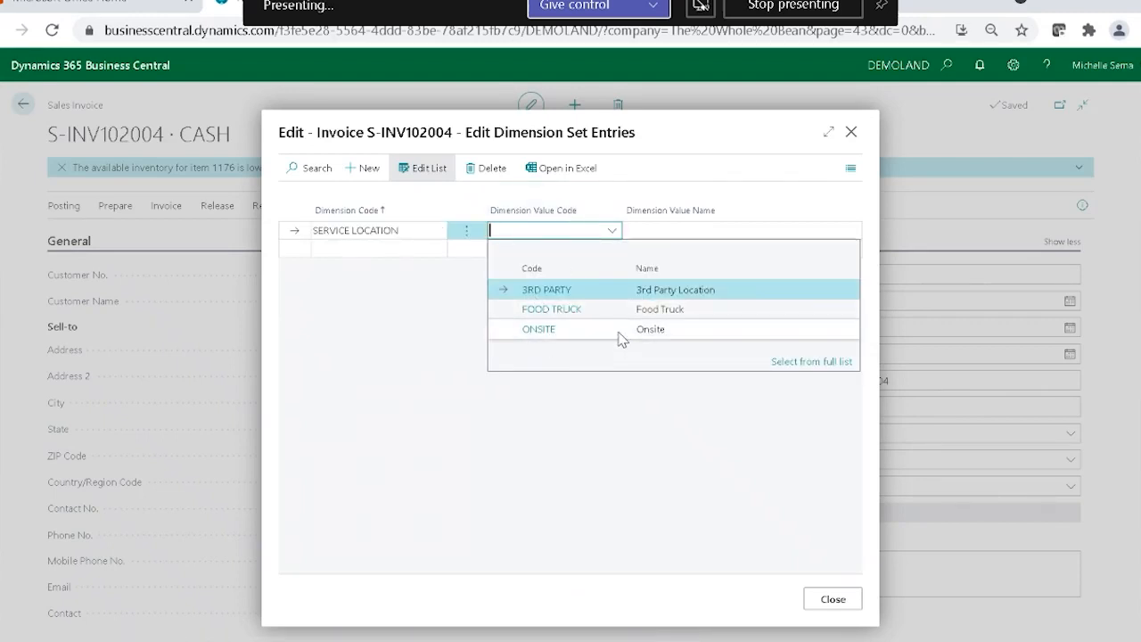
click(599, 291)
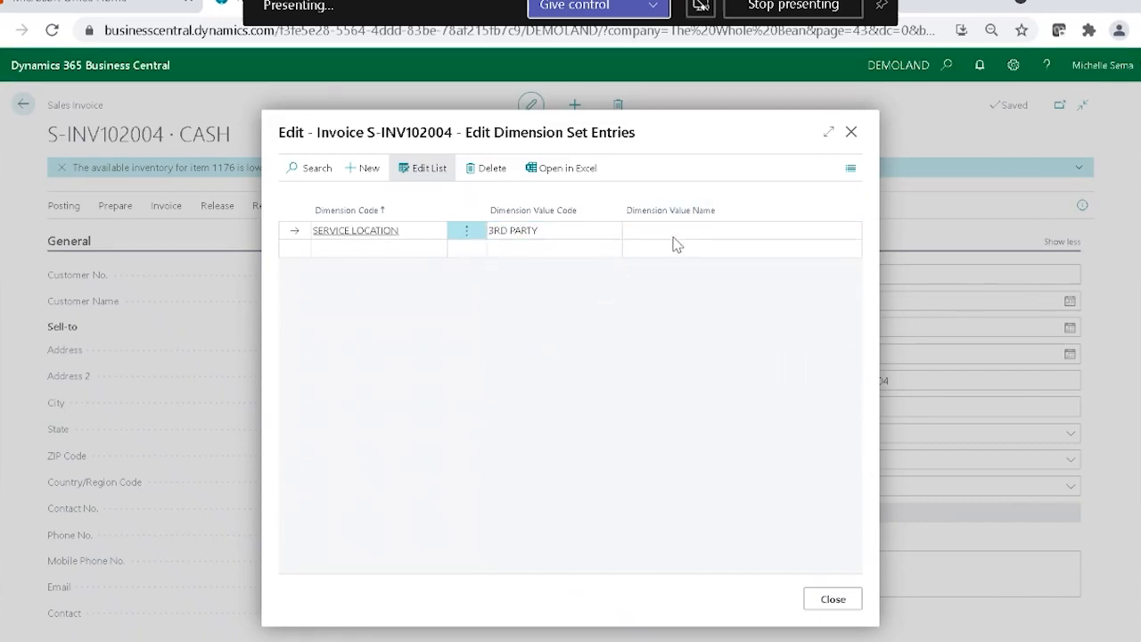
key(Escape)
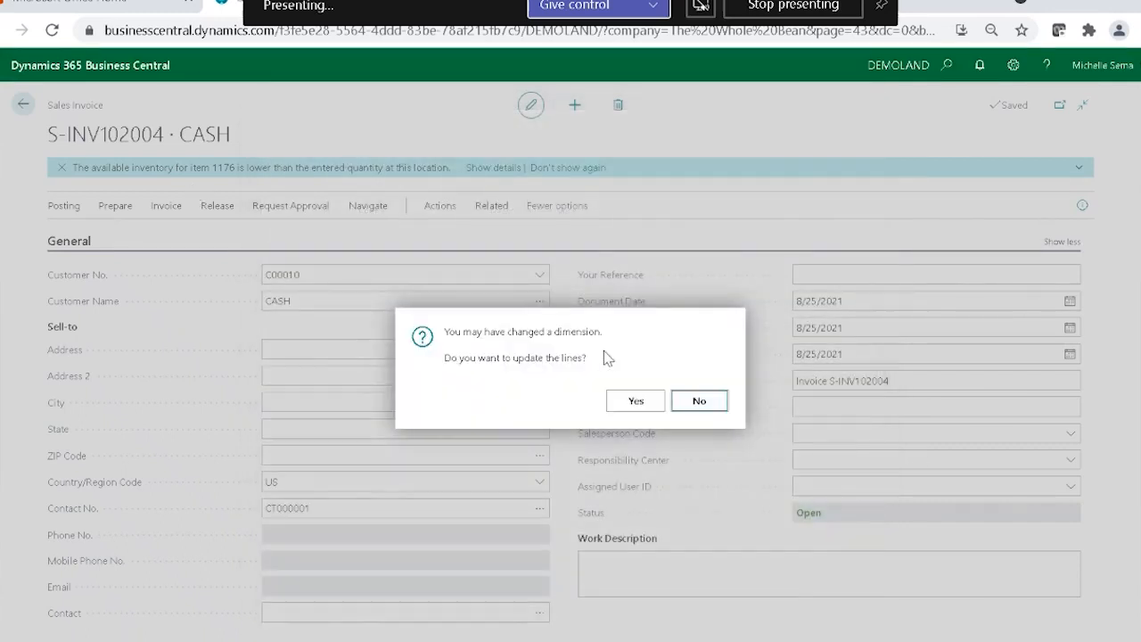
click(633, 331)
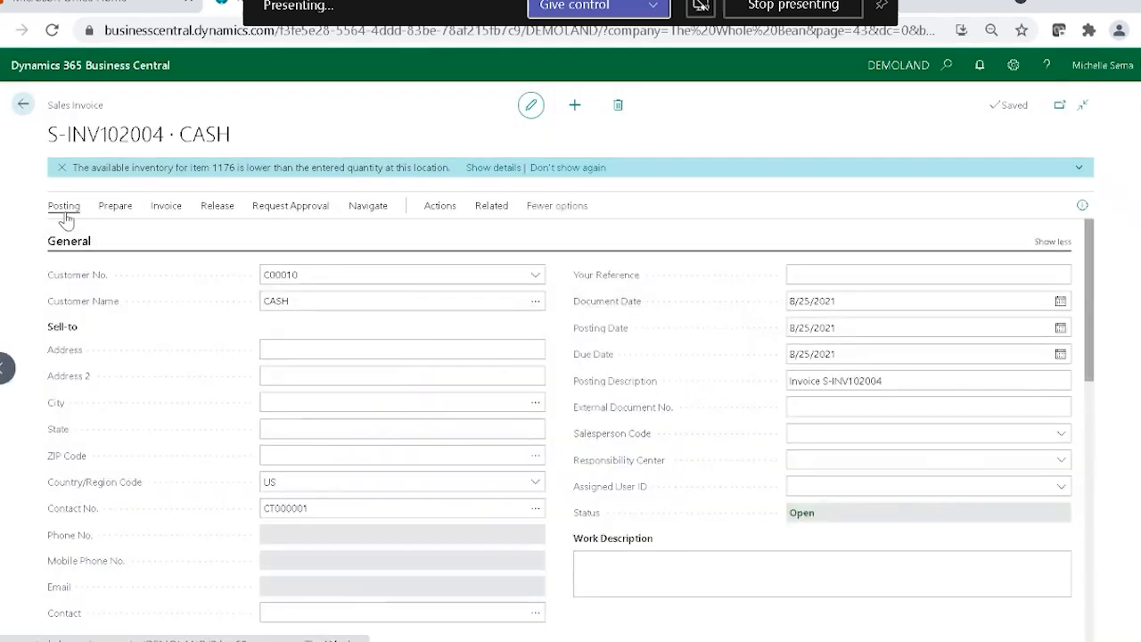
Preview the posting of the CASH sales invoice, check the error messages, and return to the invoice.
click(75, 219)
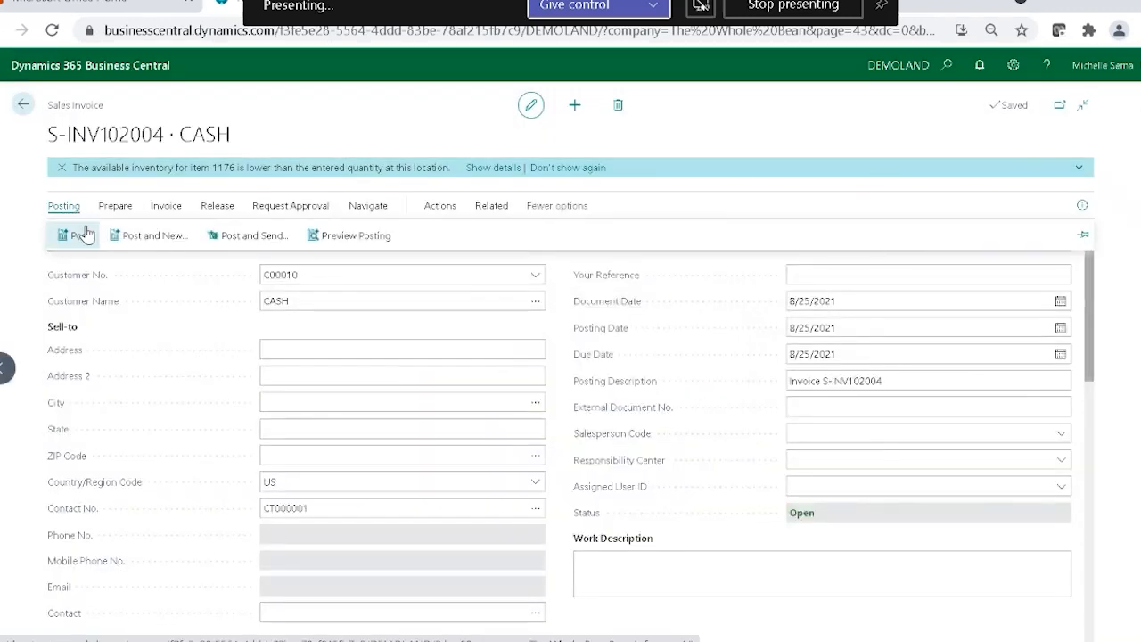
click(350, 235)
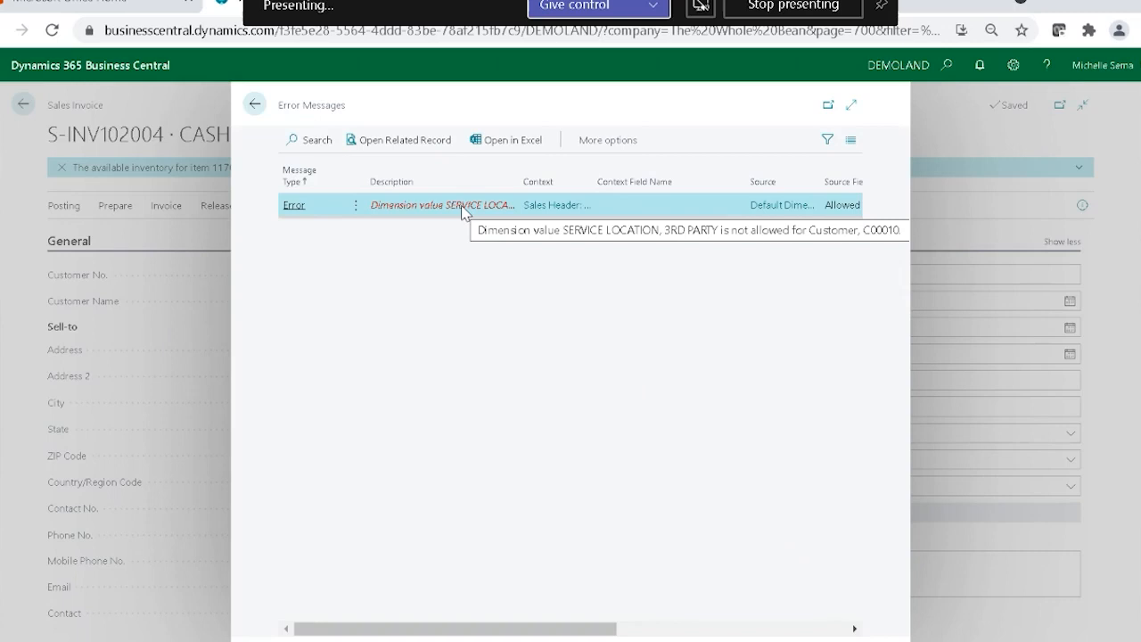
click(255, 104)
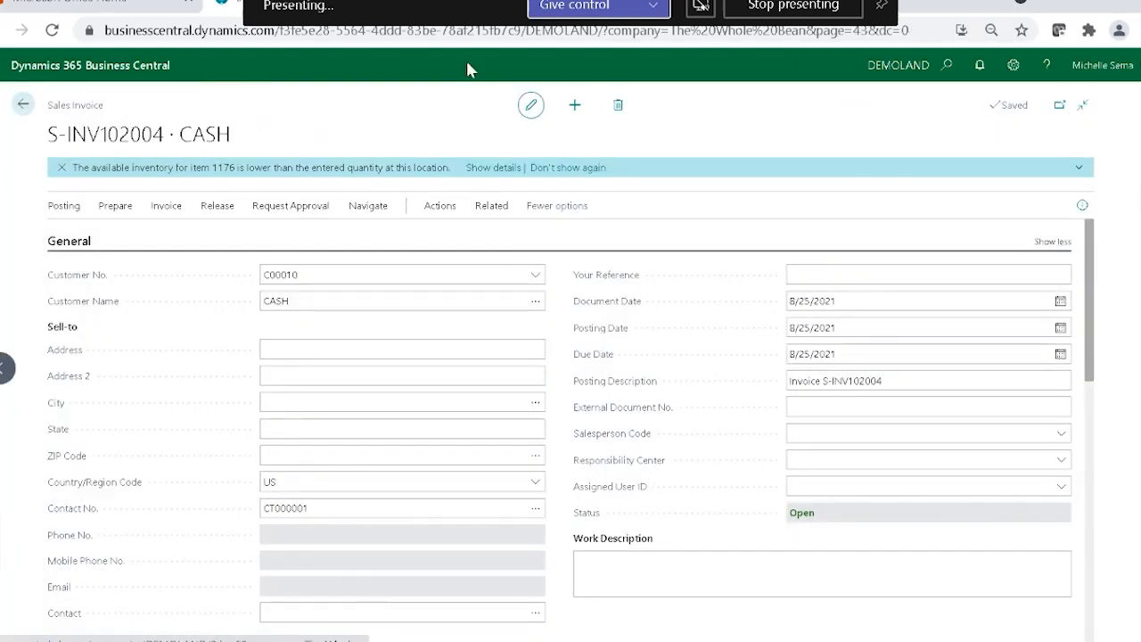
Set the invoice header's SERVICE LOCATION dimension value to ONSITE and agree to update the lines.
click(502, 209)
click(81, 235)
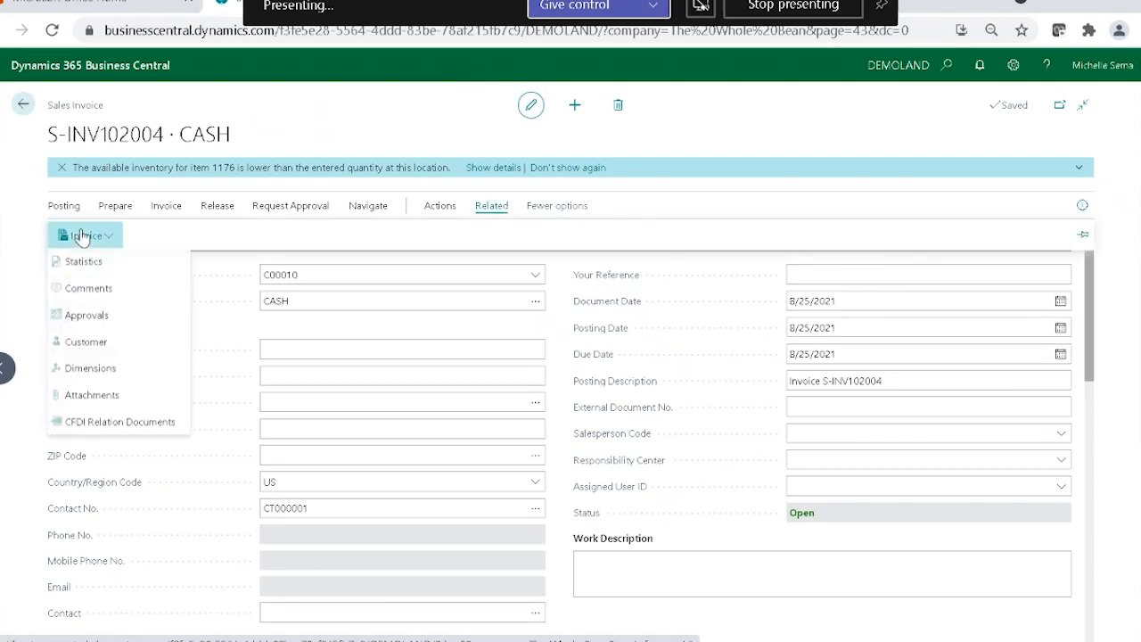
click(90, 369)
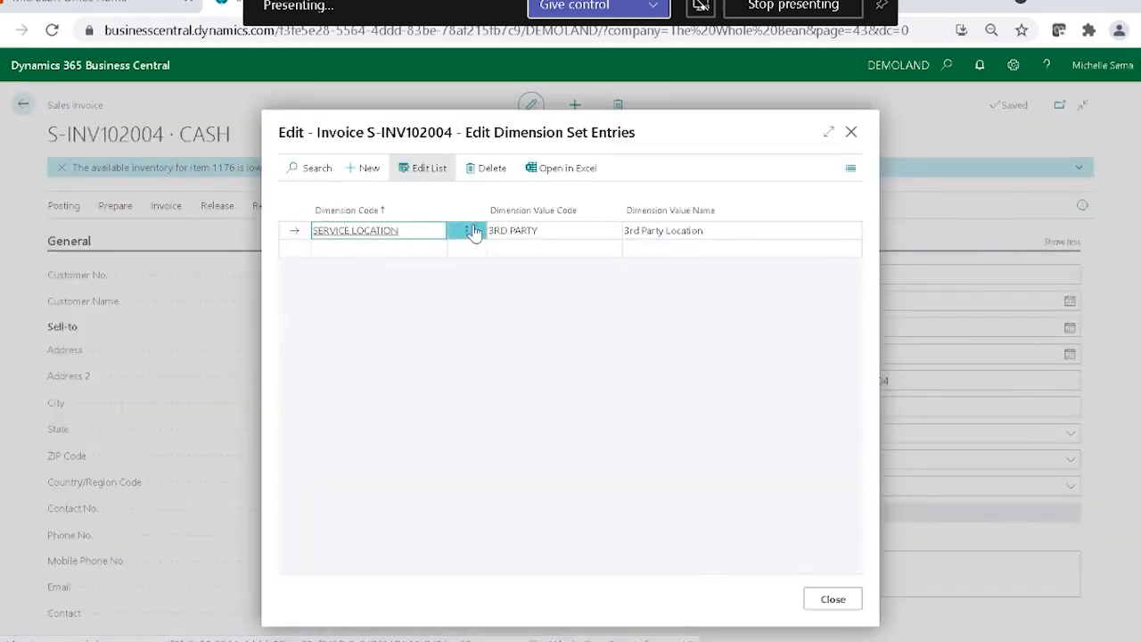
click(590, 232)
click(611, 234)
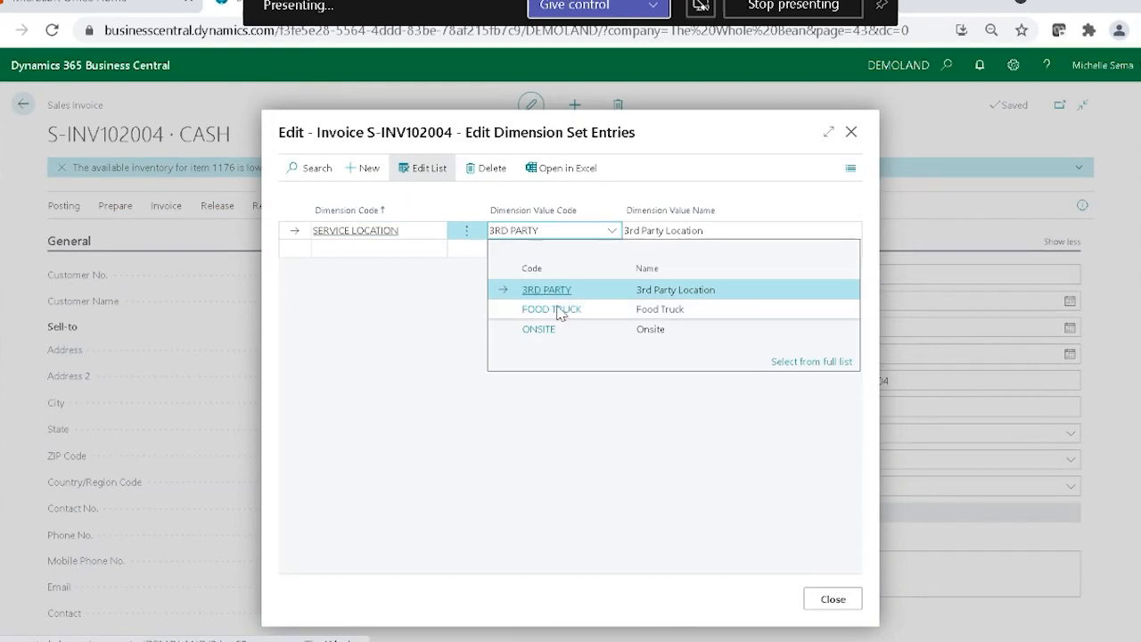
click(544, 328)
click(838, 599)
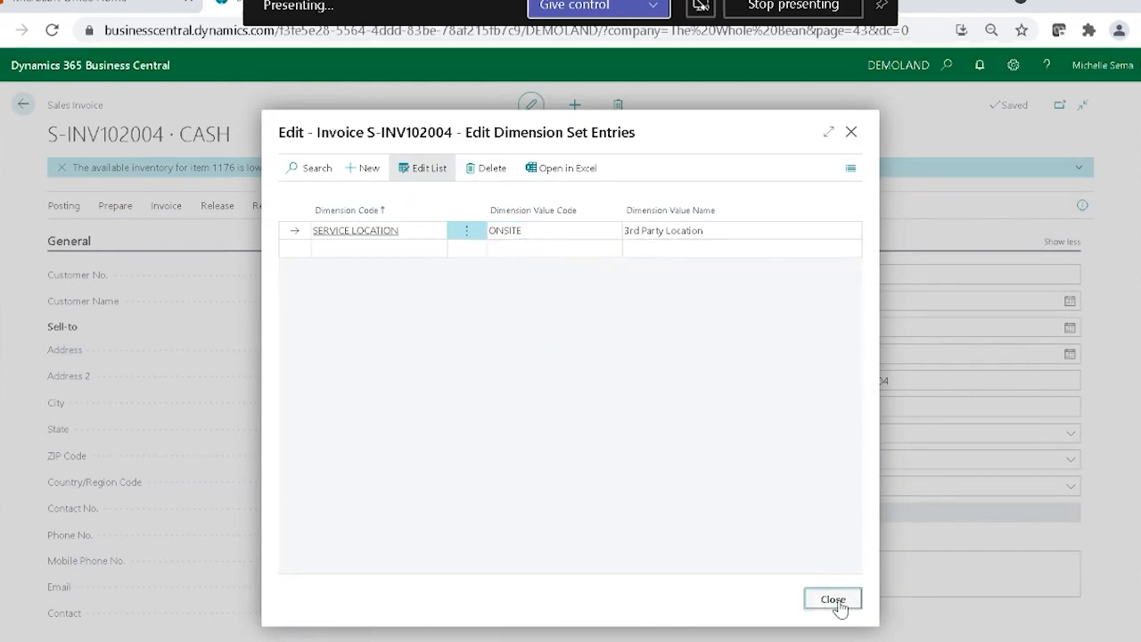
click(635, 401)
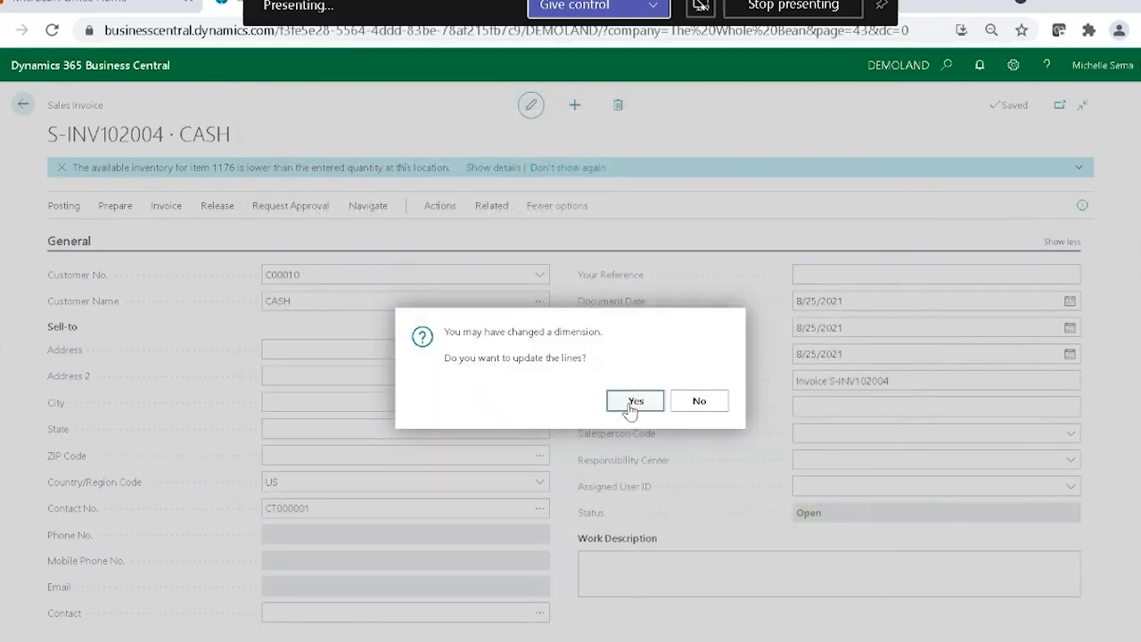
Check the dimension codes on the invoice lines, and post the sales invoice.
scroll(828, 539, down, 5)
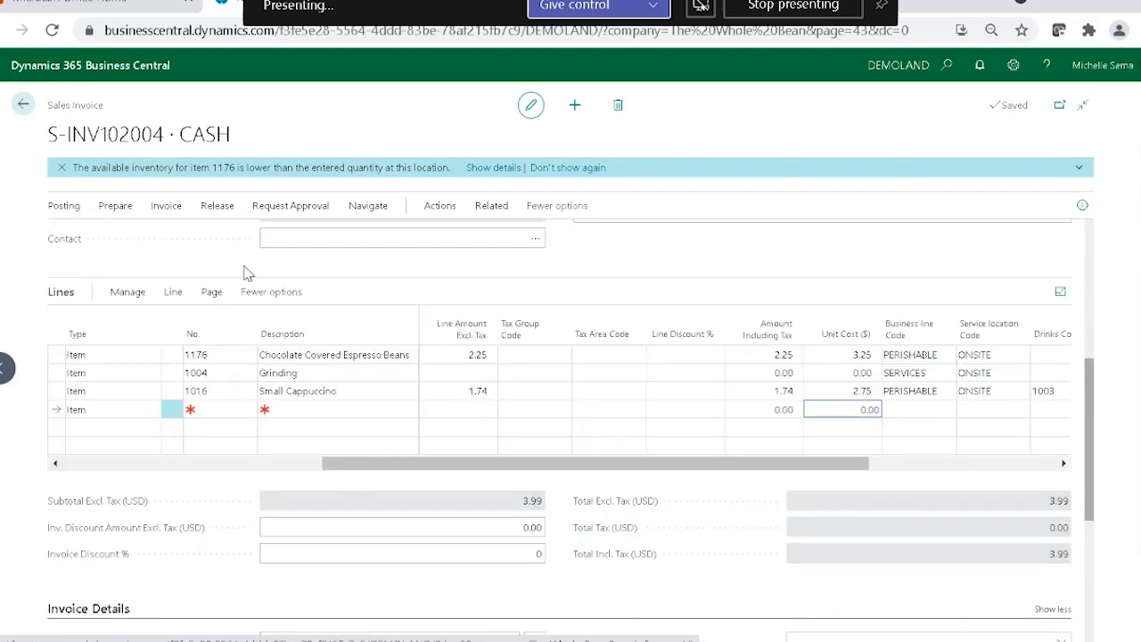
scroll(354, 408, up, 5)
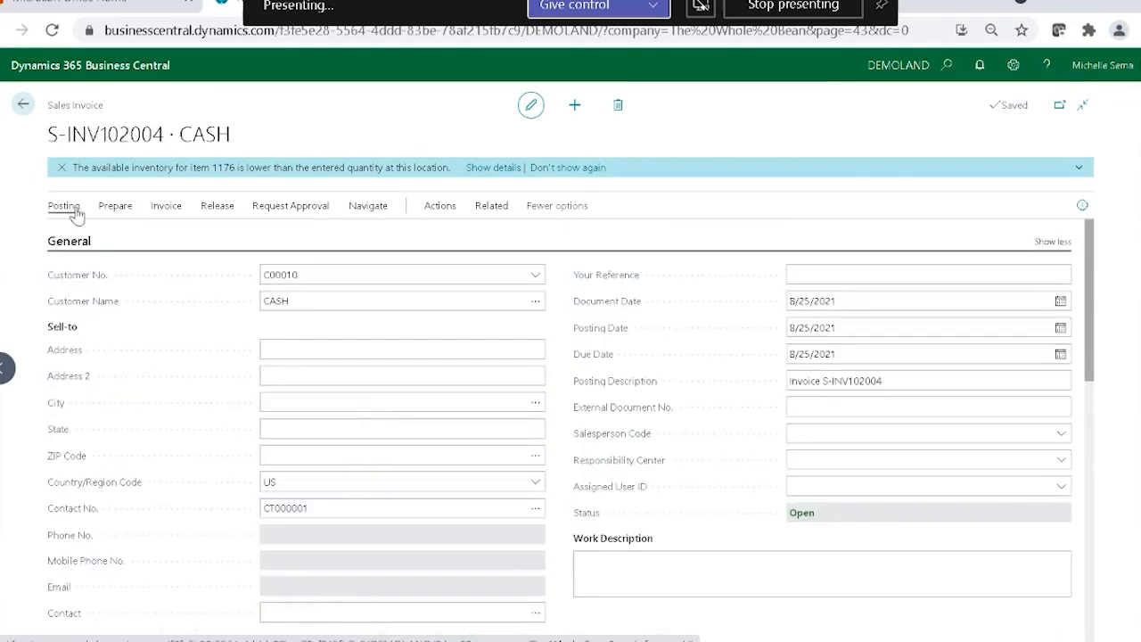
click(69, 217)
click(71, 234)
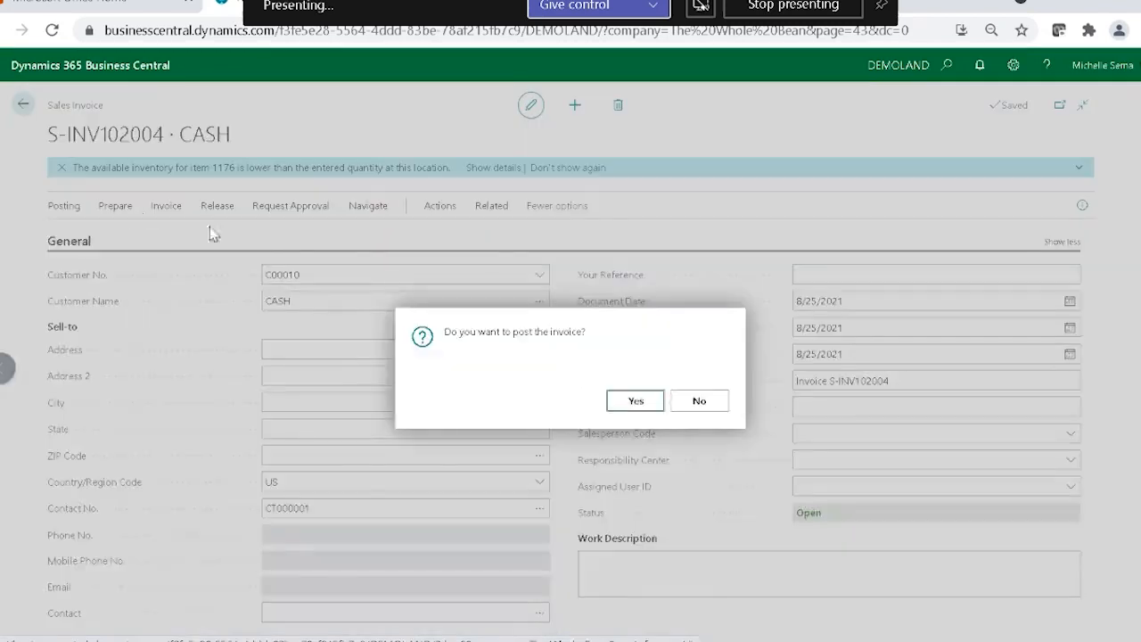
click(636, 403)
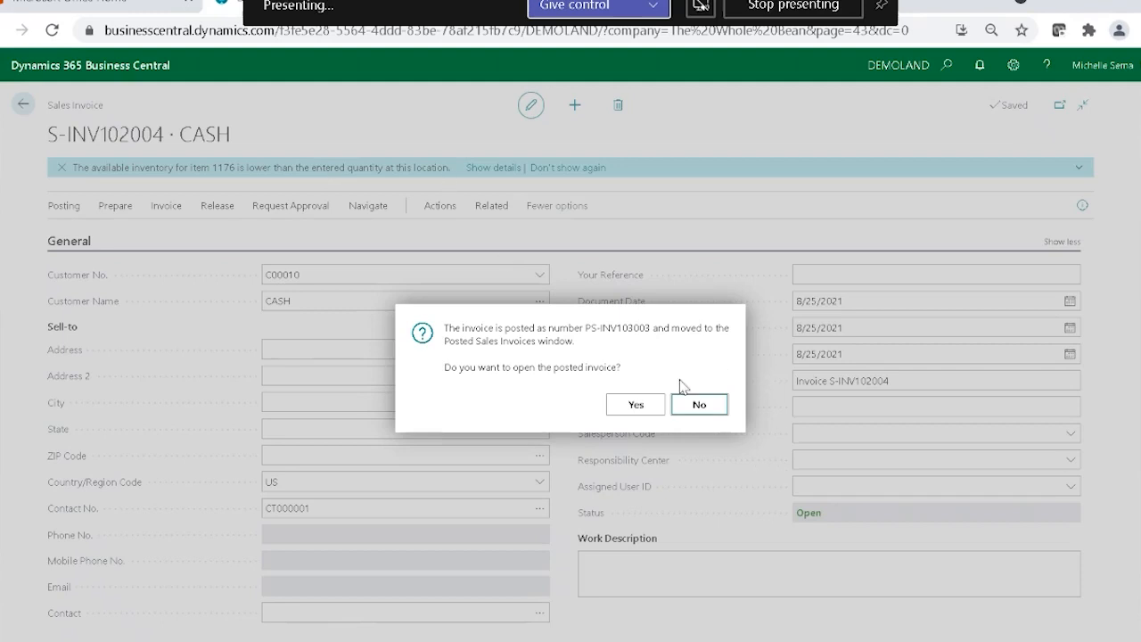
Open the posted sales invoice and review the dimension codes from Business line through Services on its lines.
click(624, 405)
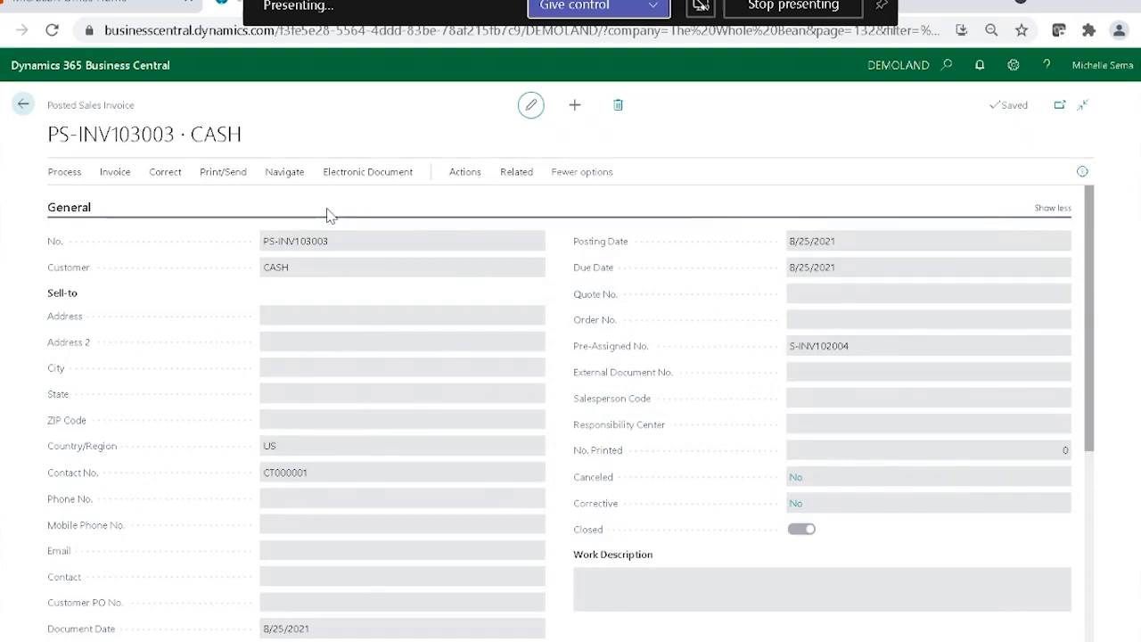
scroll(611, 428, down, 4)
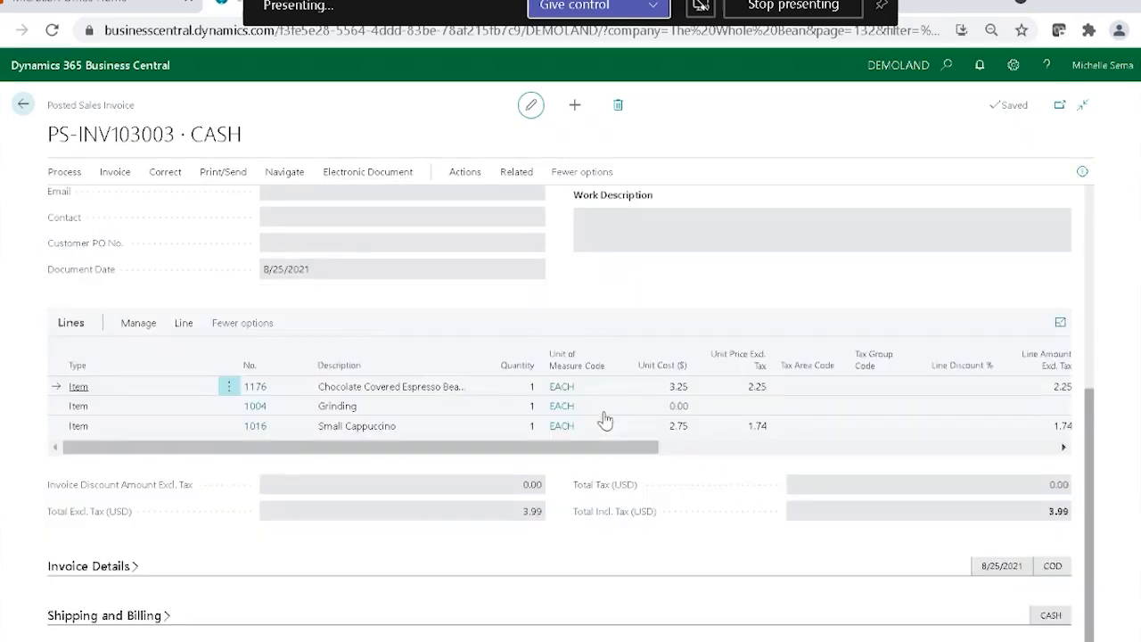
drag(565, 448, 963, 449)
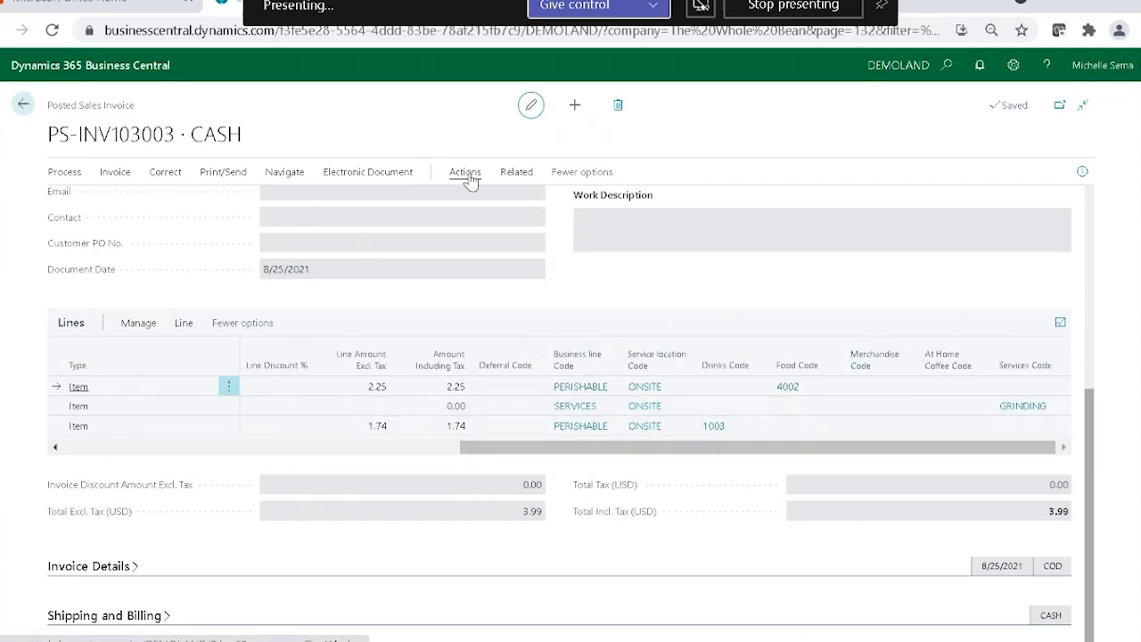
Open the CASH customer's ledger entries and check the Service location Code on the posted invoice and payment entries.
click(287, 181)
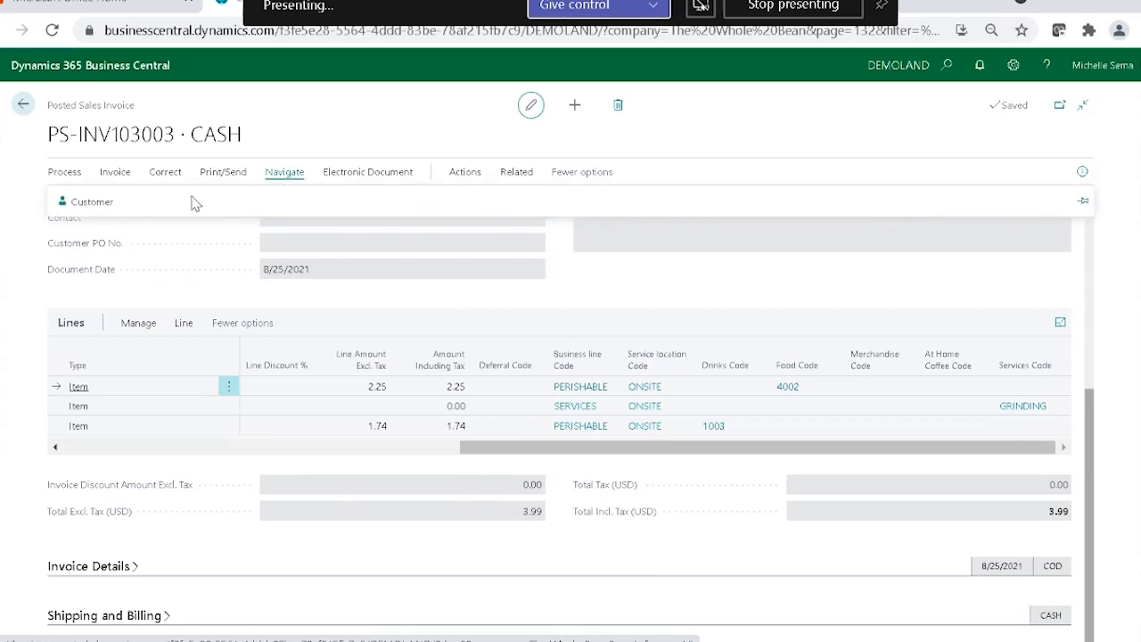
click(89, 207)
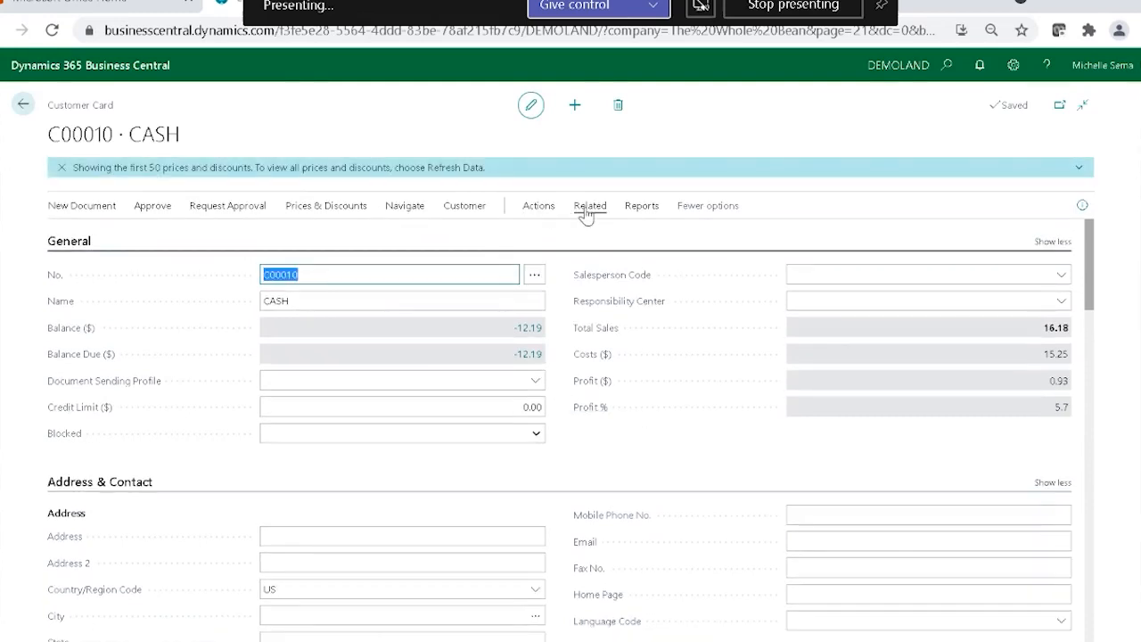
click(586, 214)
click(173, 235)
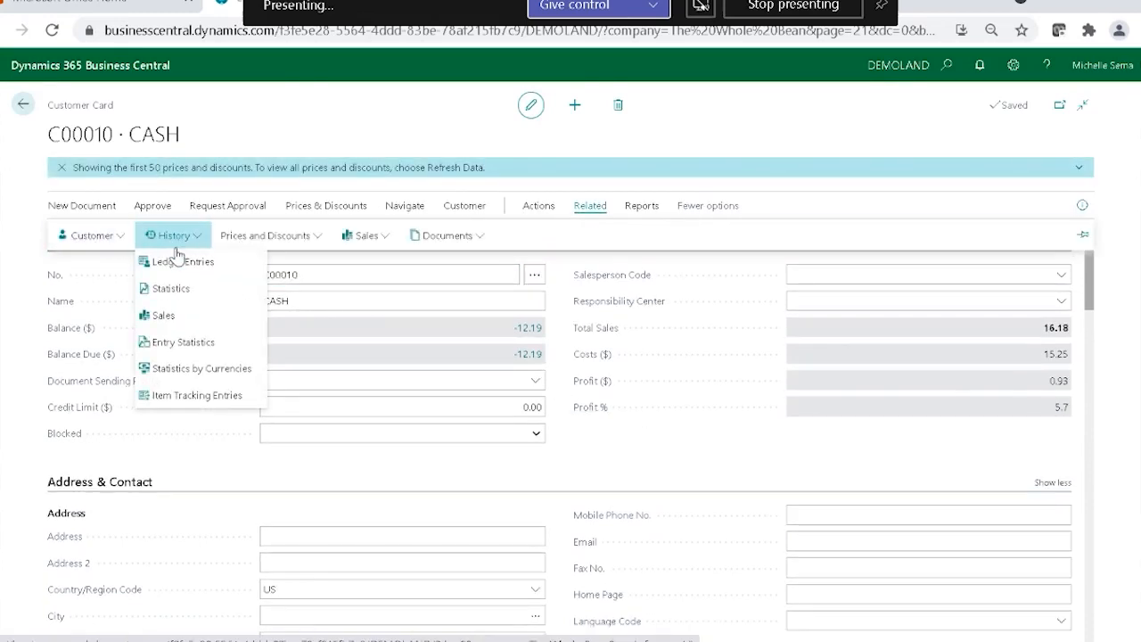
click(174, 263)
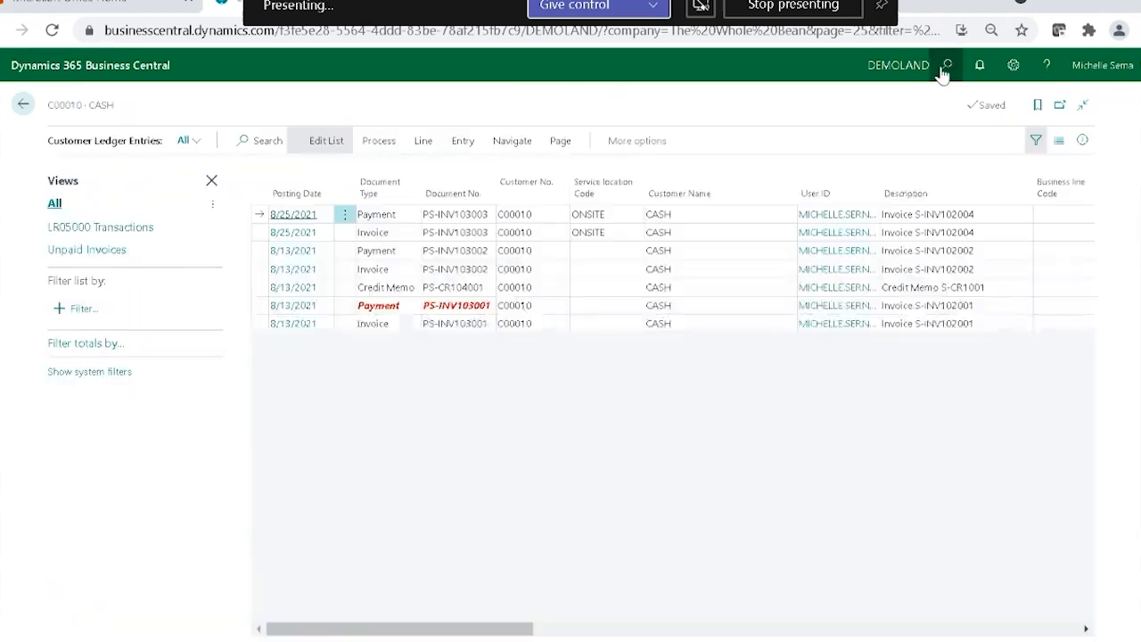
drag(357, 633, 276, 600)
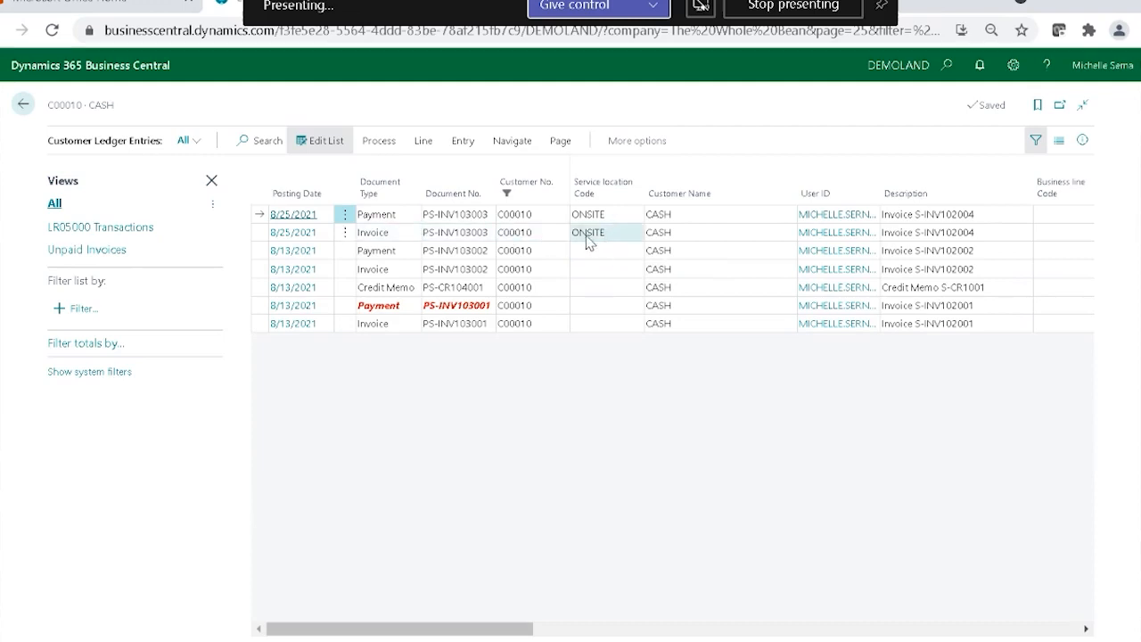
click(257, 237)
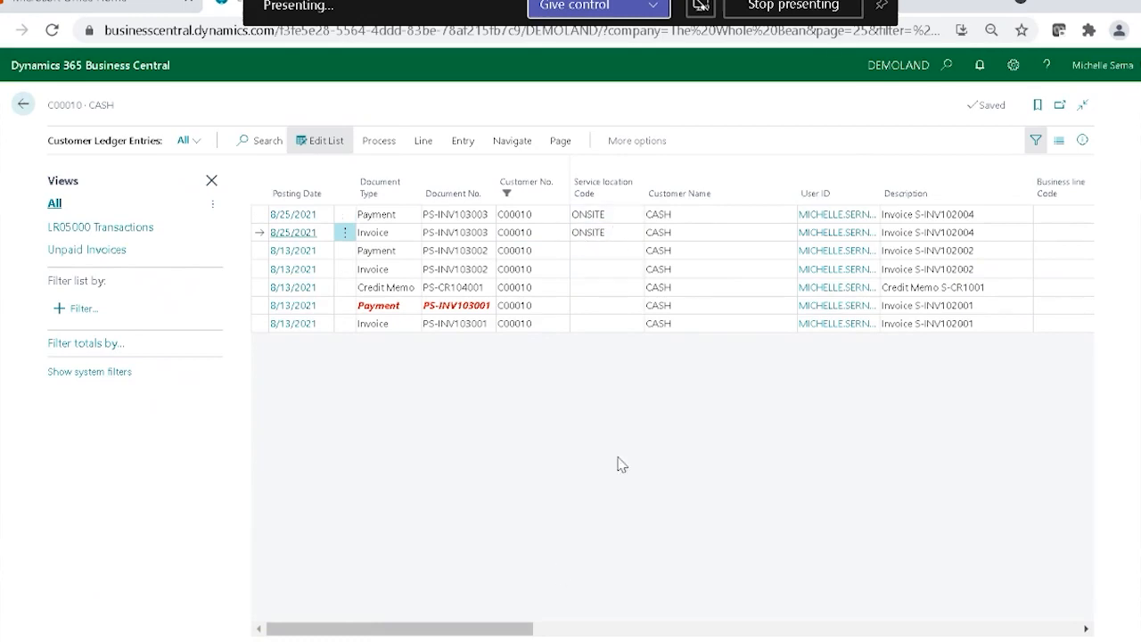
mouse_move(470, 633)
mouse_down()
mouse_move(1057, 619)
mouse_move(460, 633)
mouse_up()
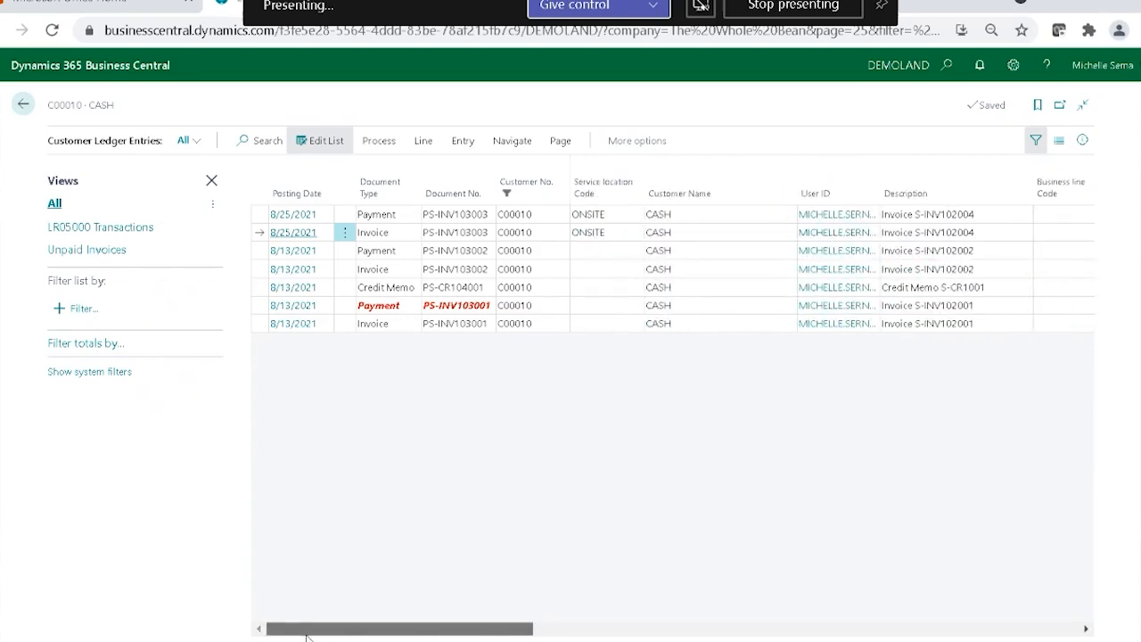
Return to the sales invoices list, and open the Chart of Accounts at the income accounts.
click(23, 105)
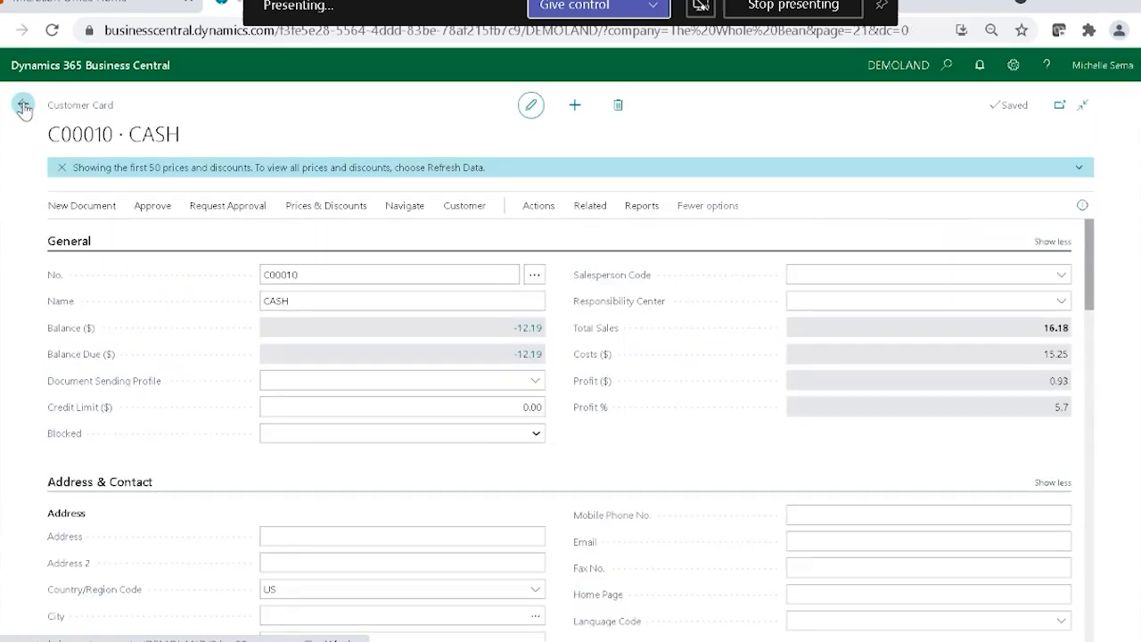
click(23, 105)
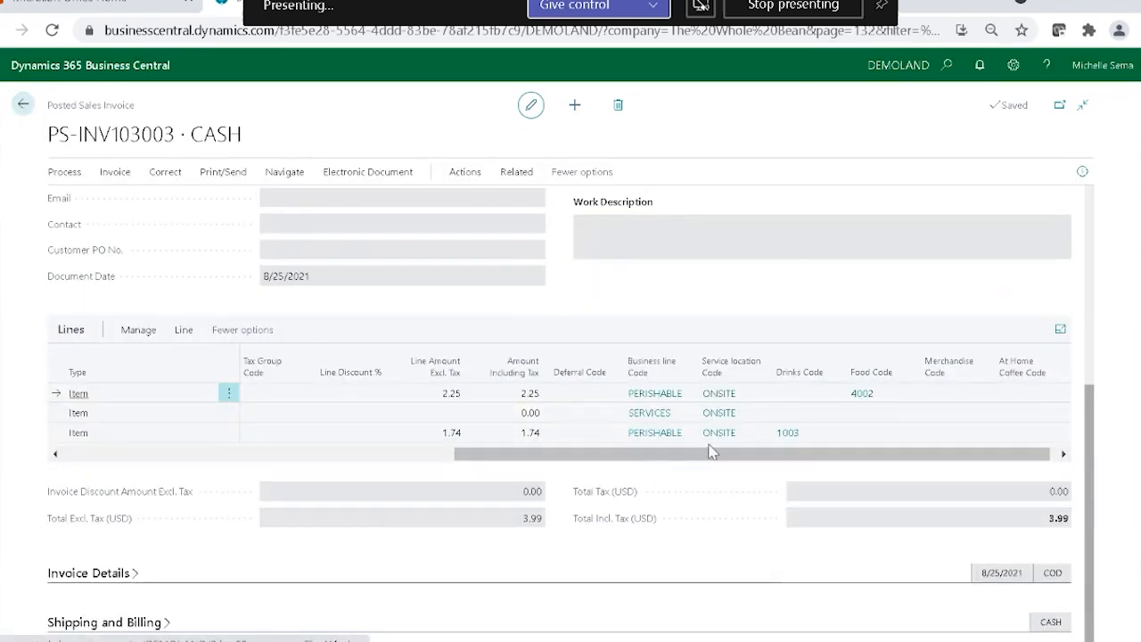
click(25, 106)
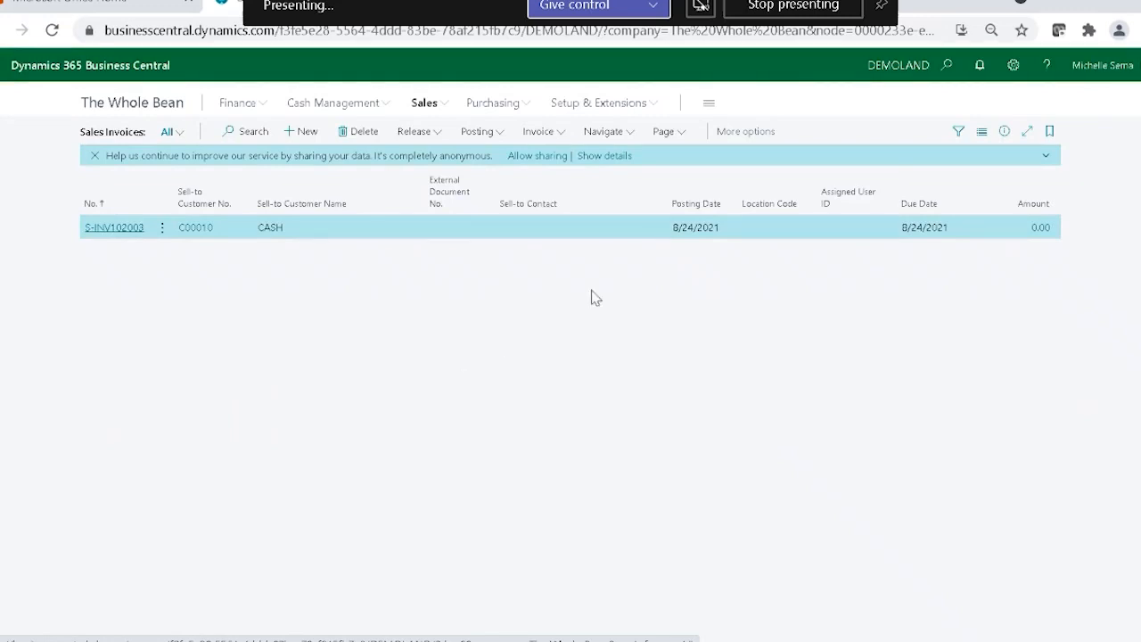
click(947, 66)
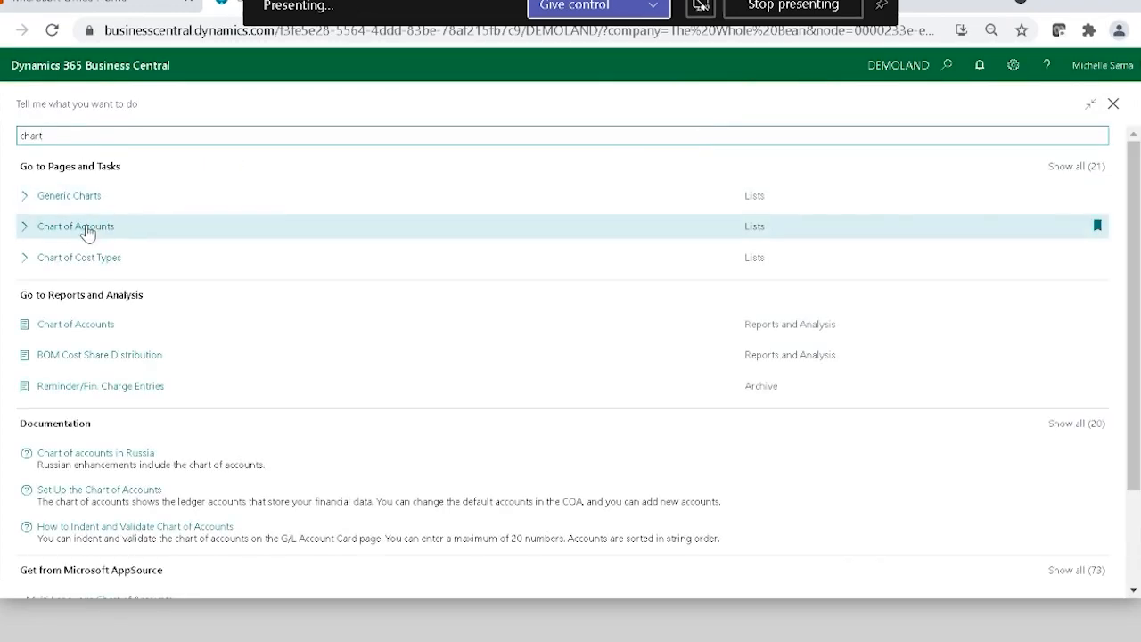
click(85, 229)
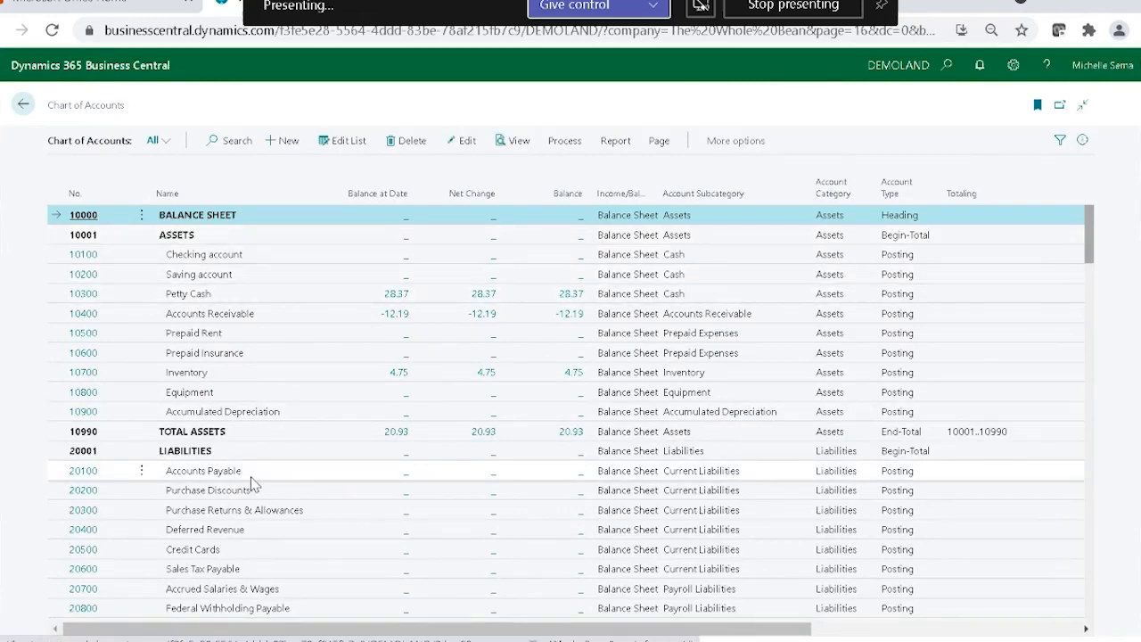
scroll(253, 484, down, 3)
scroll(253, 481, down, 7)
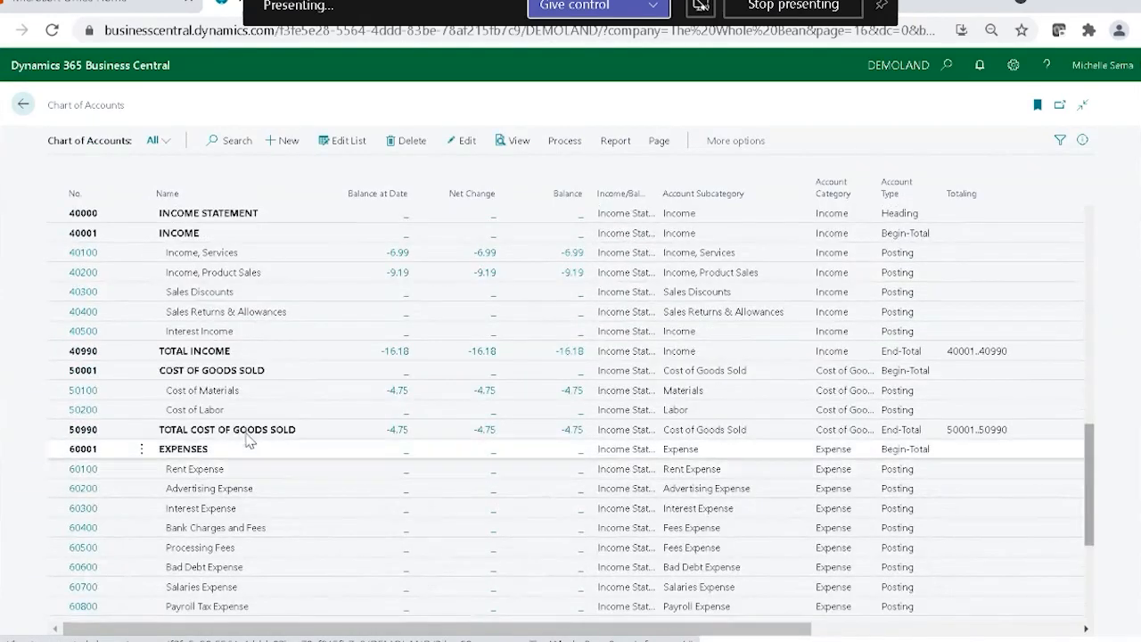
Open the general ledger entries of account 40200 Income, Product Sales, review the dimension codes through Services, and return to the invoices list.
click(398, 273)
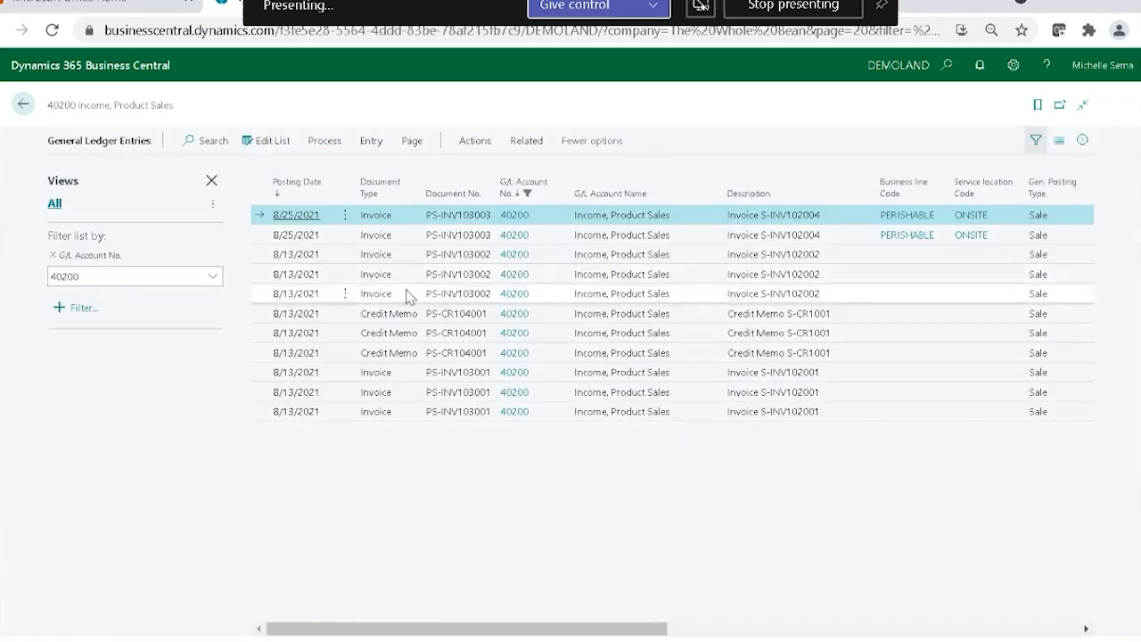
drag(523, 633, 721, 632)
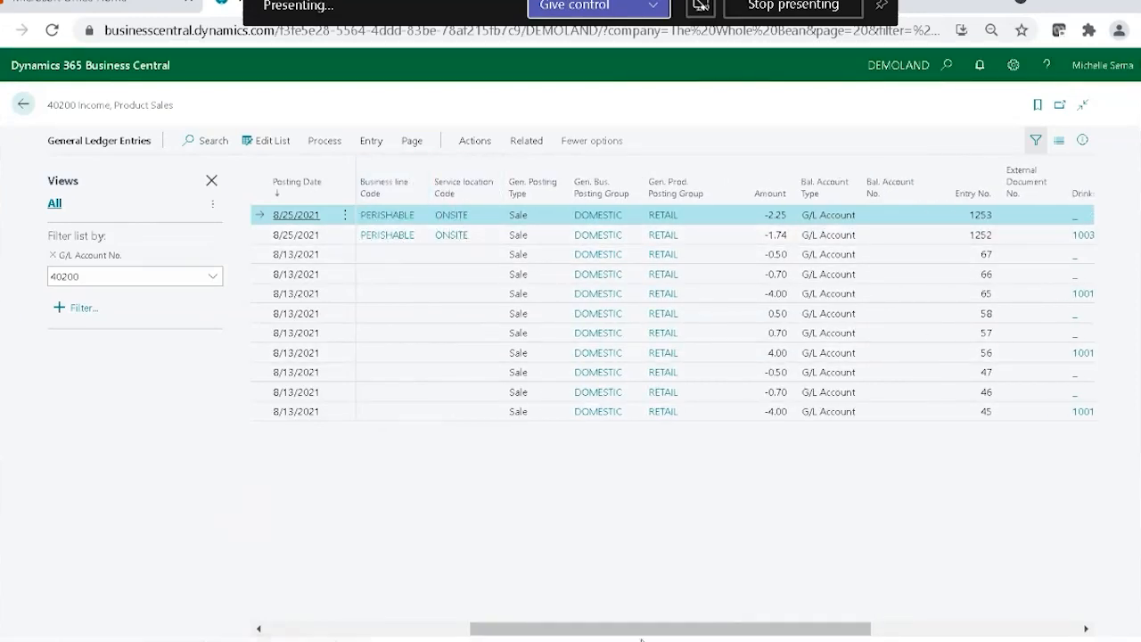
drag(650, 633, 860, 614)
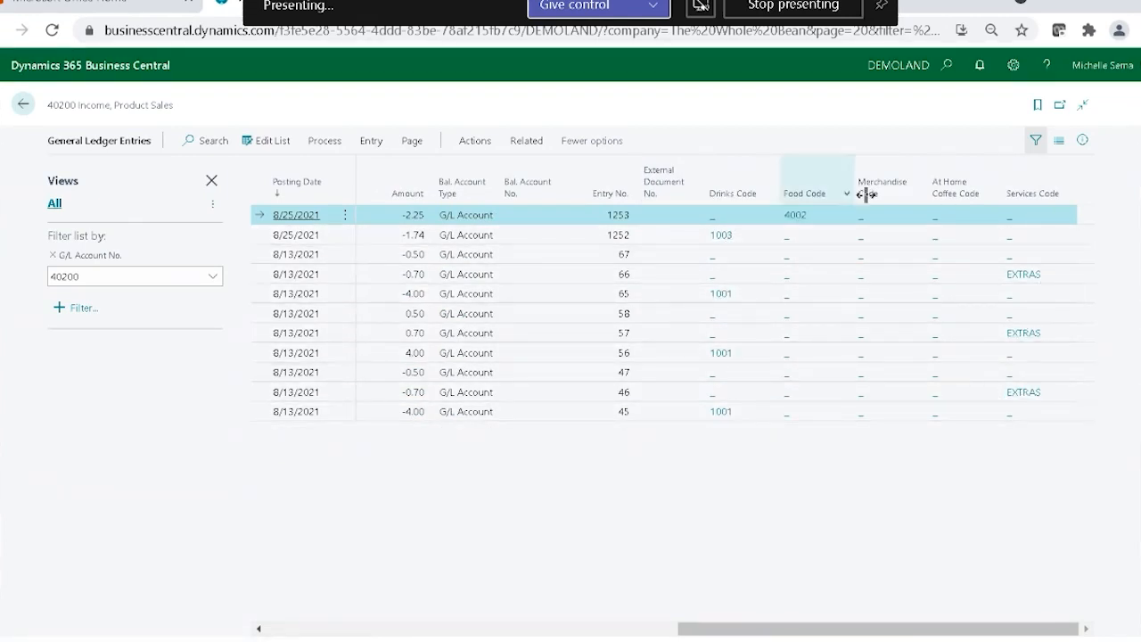
click(21, 105)
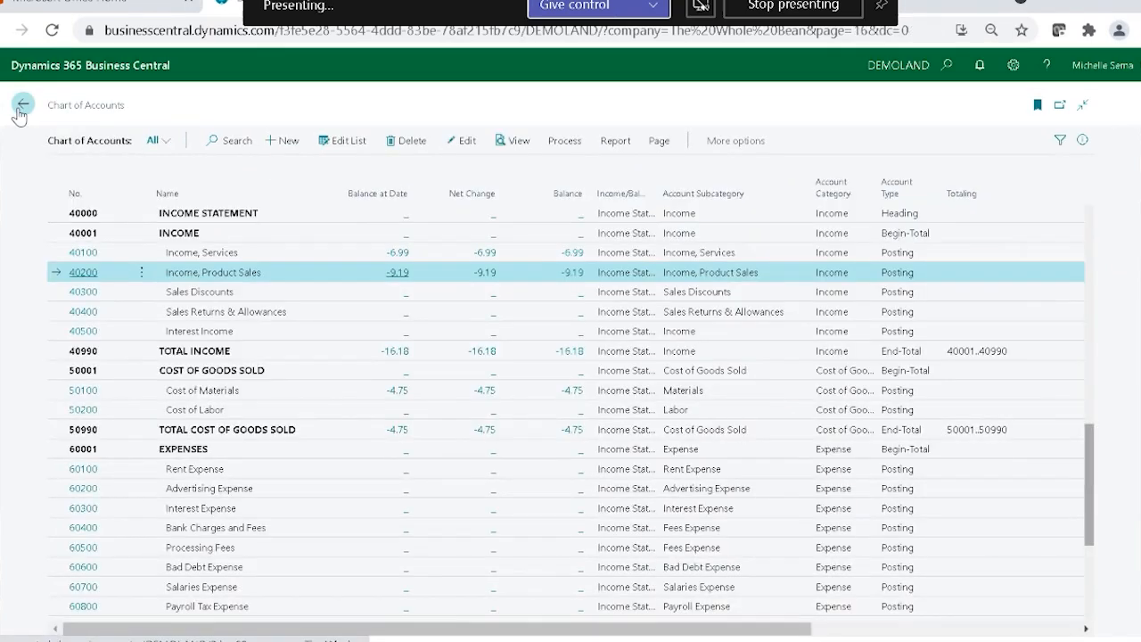
click(21, 105)
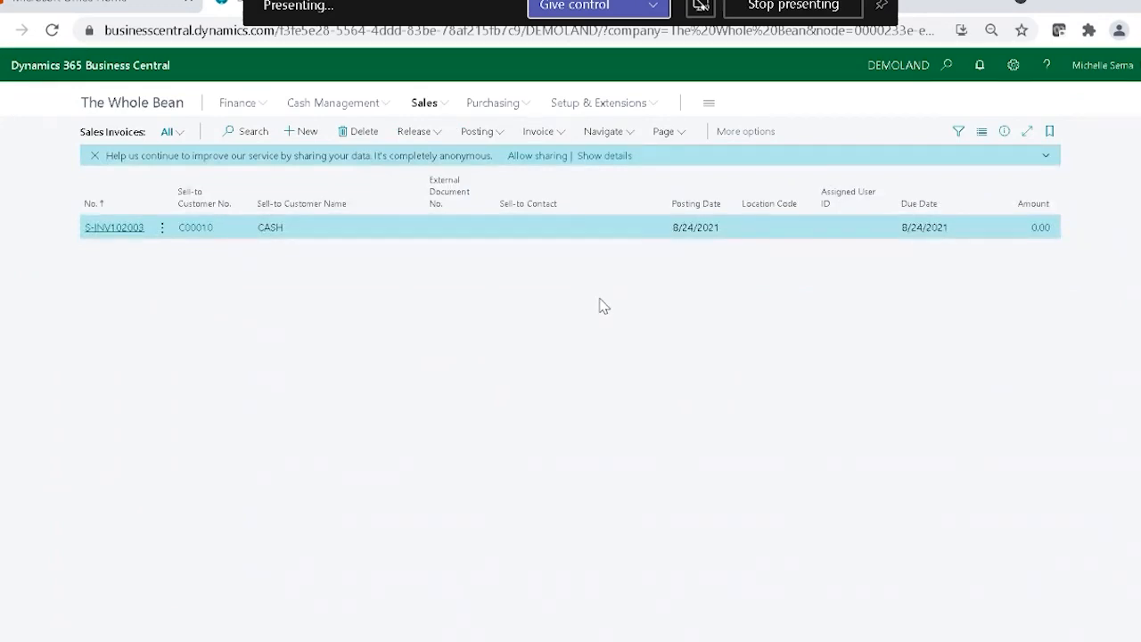
Create a new analysis view with the code ONSITE and the name Onsite.
click(949, 67)
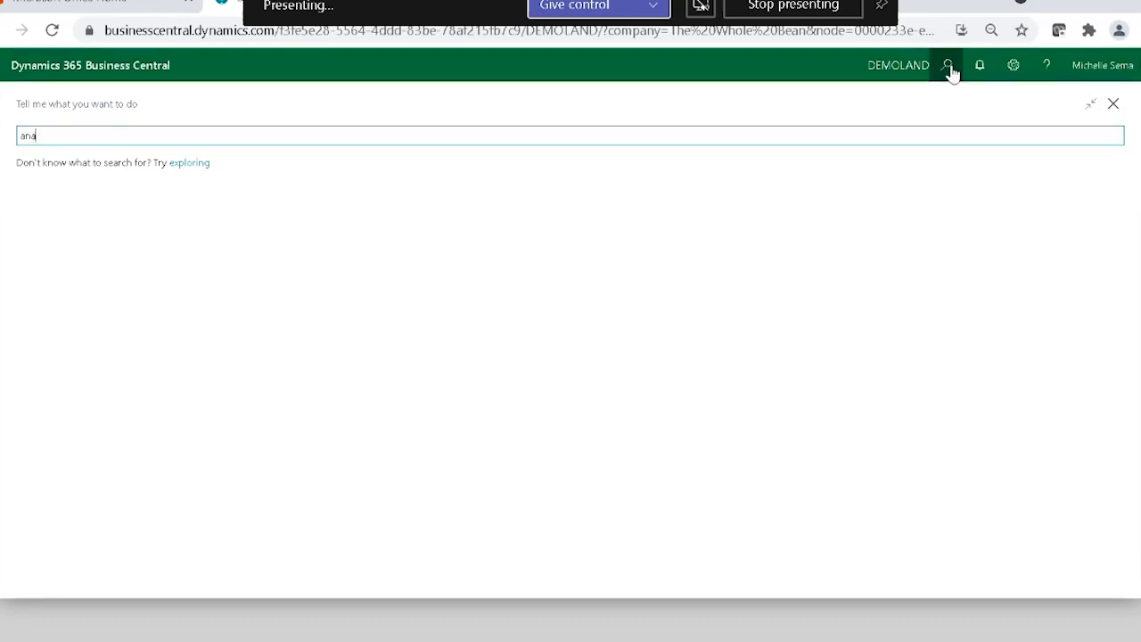
text(analysi)
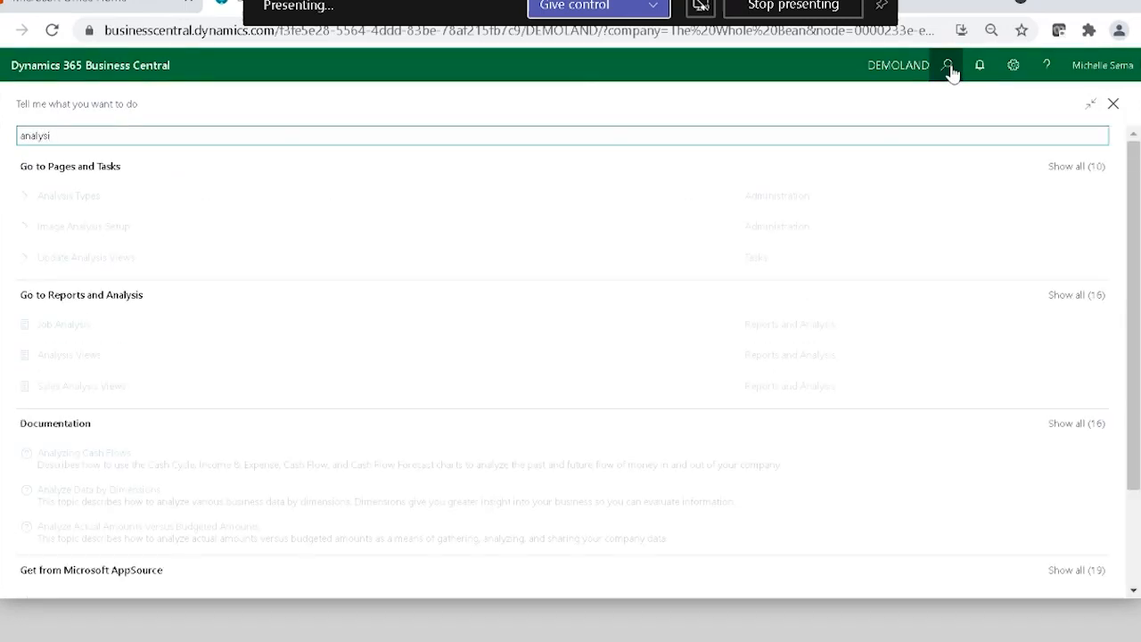
click(74, 364)
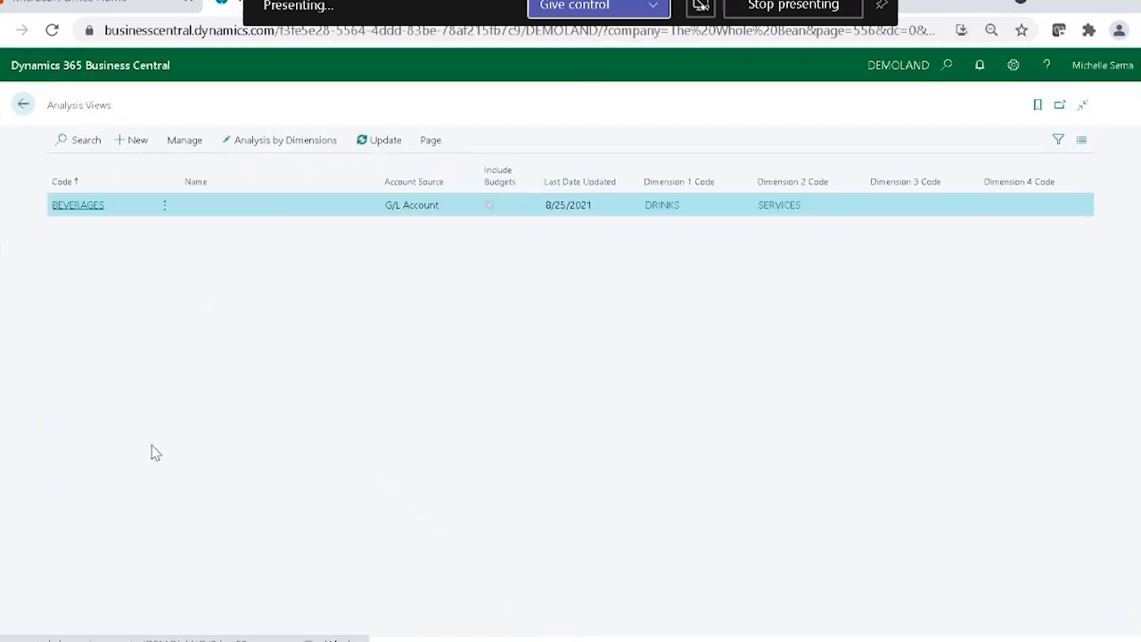
click(126, 143)
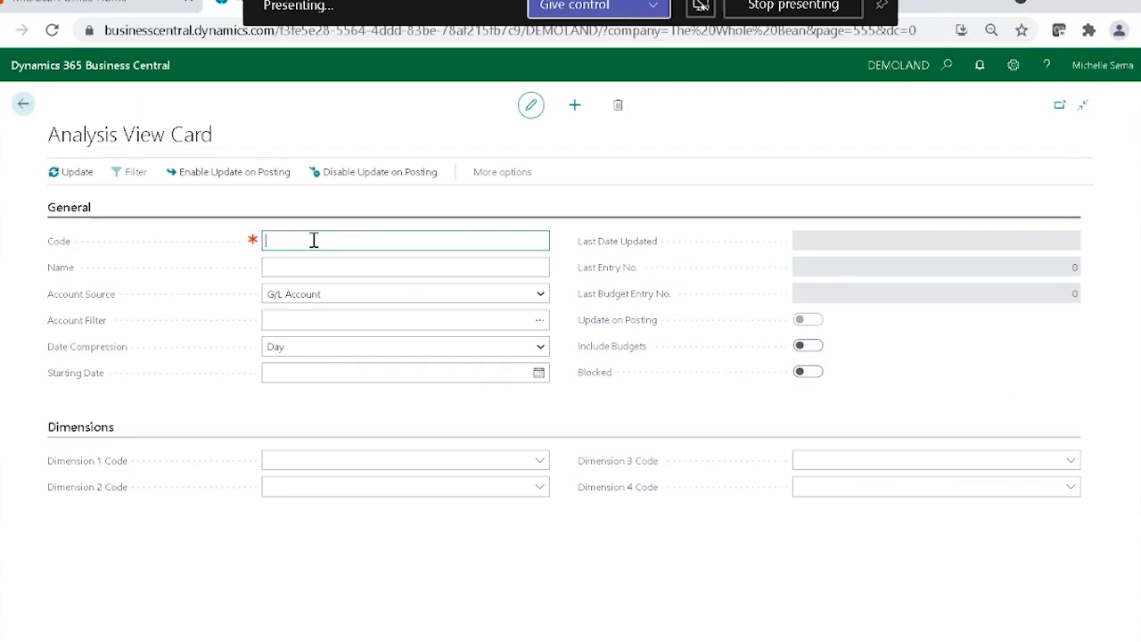
text(ONSITE)
click(334, 266)
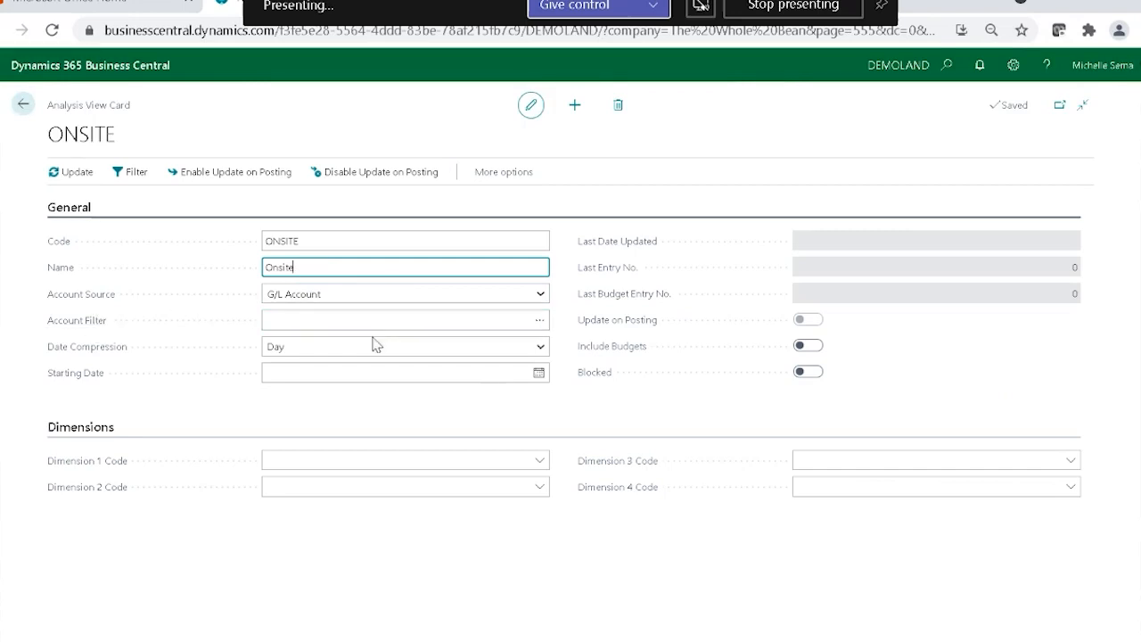
Set the analysis view's Date Compression to Day and leave its Starting Date blank.
click(305, 349)
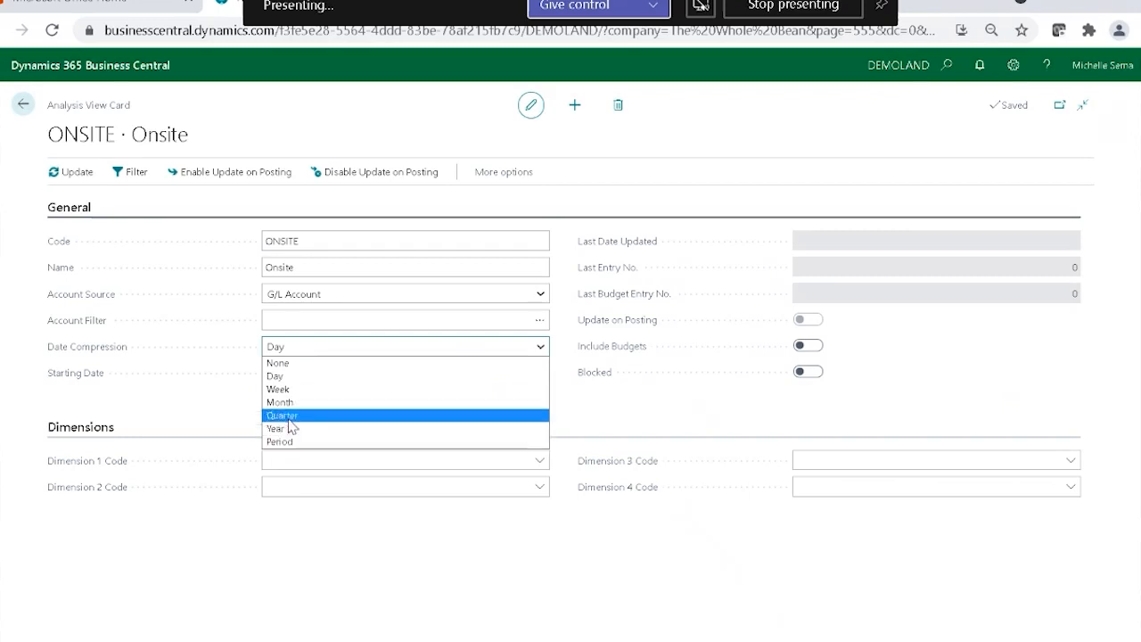
click(290, 377)
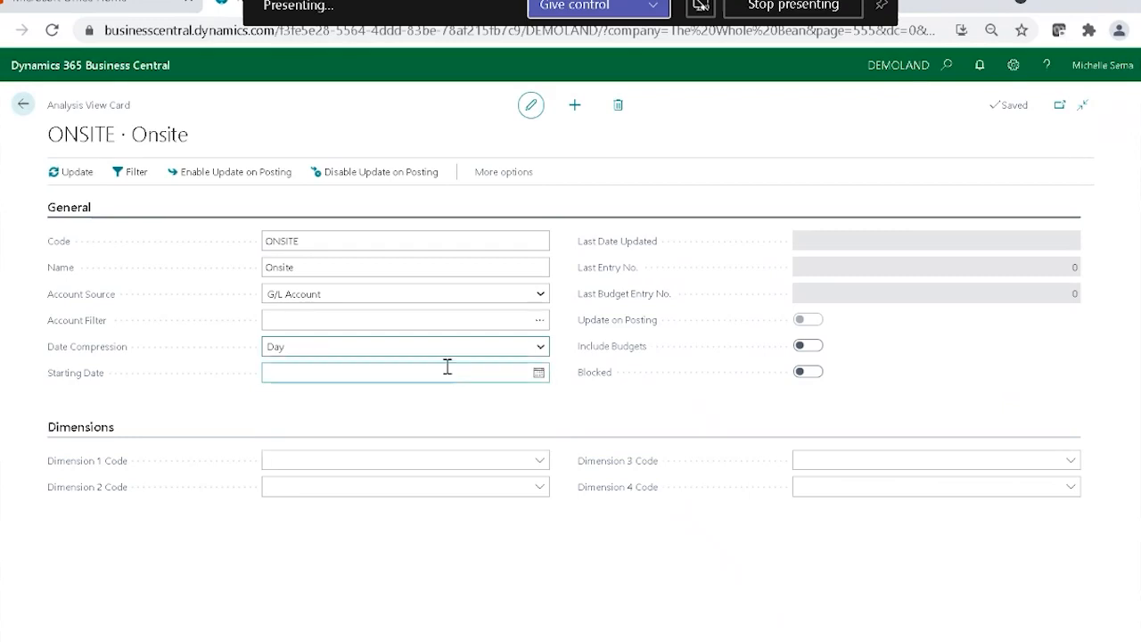
click(539, 373)
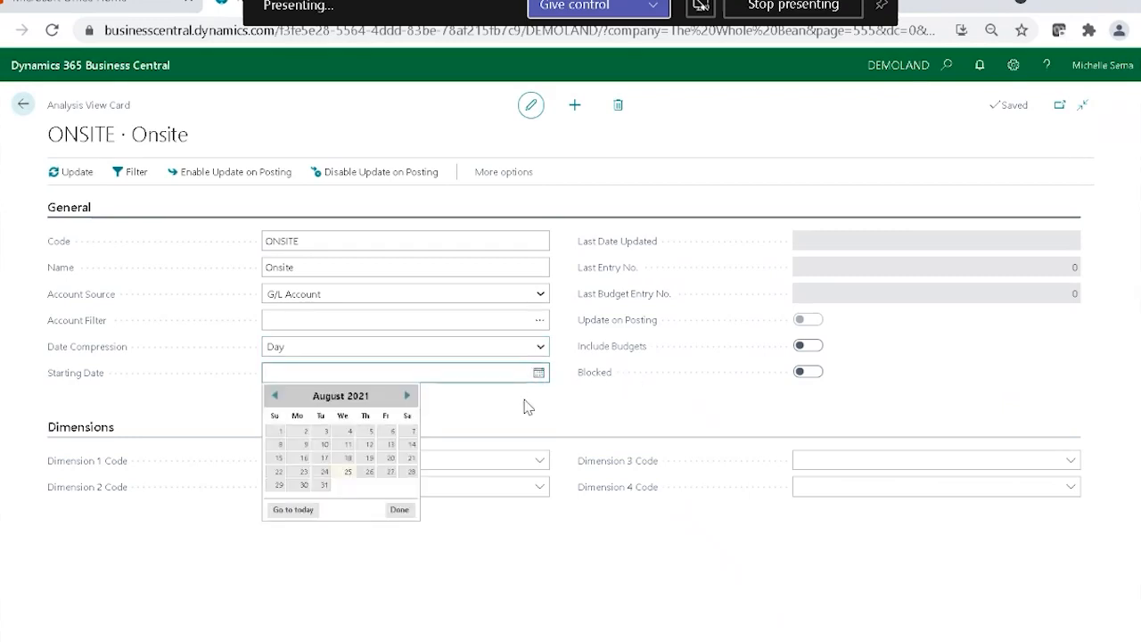
click(474, 402)
click(290, 376)
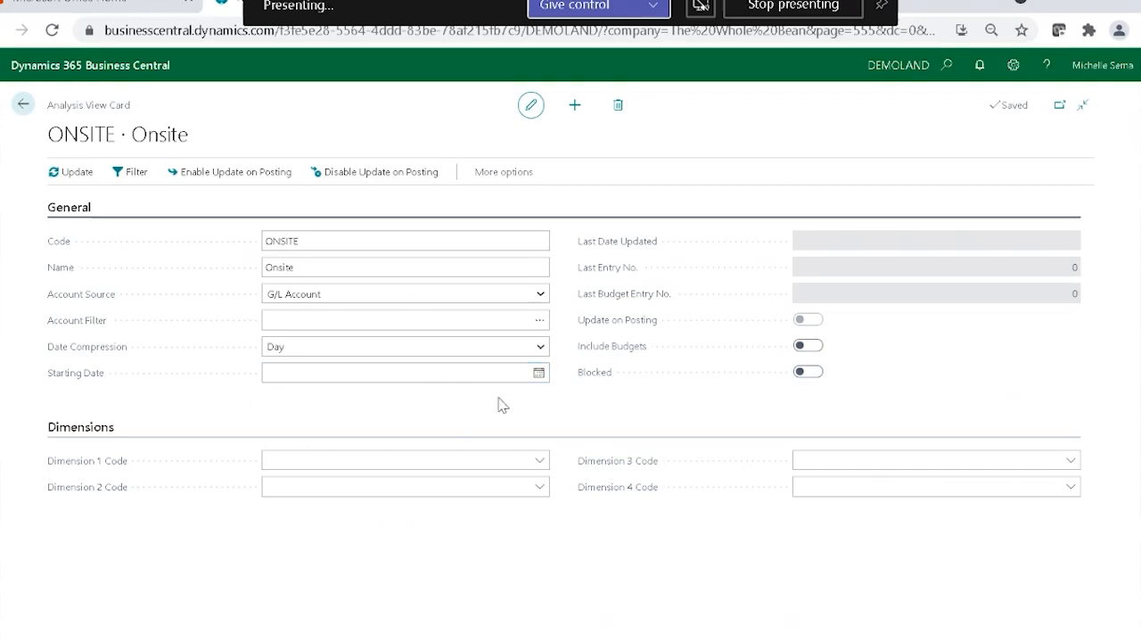
Set the analysis view's Dimension 1 Code to SERVICE LOCATION and Dimension 2 Code to BUSINESS LINE.
click(542, 461)
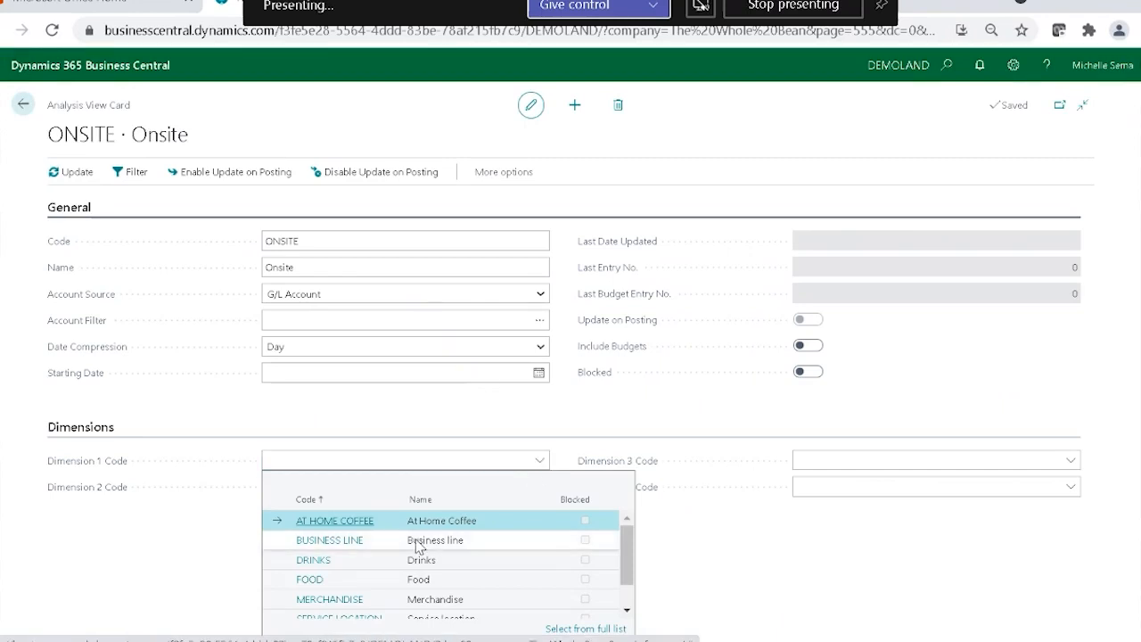
scroll(410, 570, down, 1)
click(410, 588)
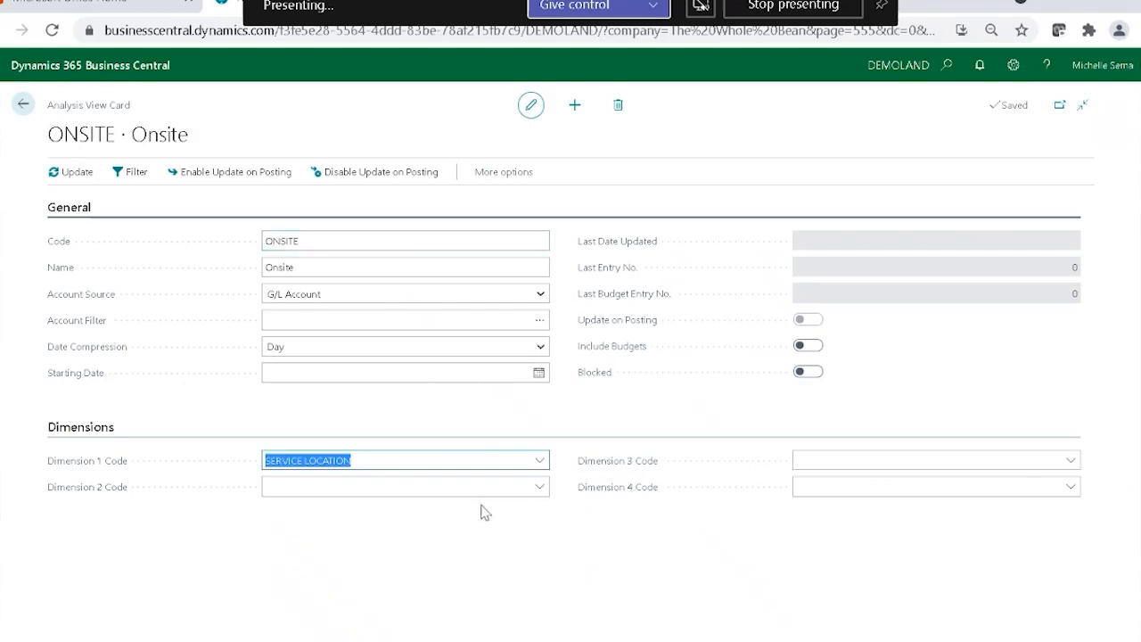
click(532, 494)
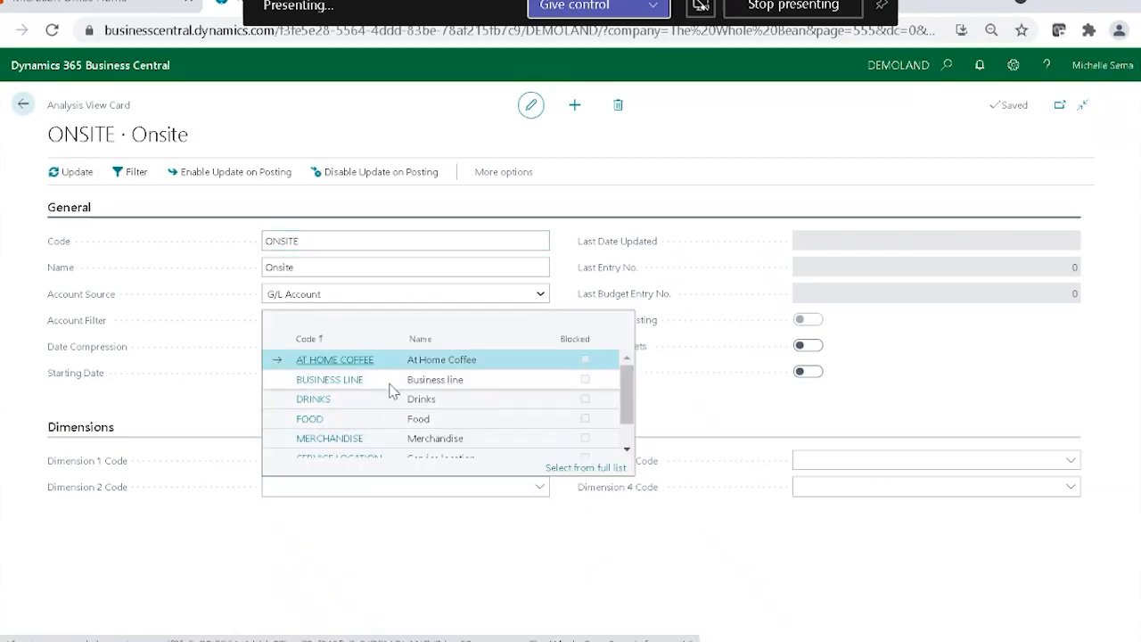
scroll(389, 390, down, 2)
scroll(387, 446, up, 2)
click(377, 389)
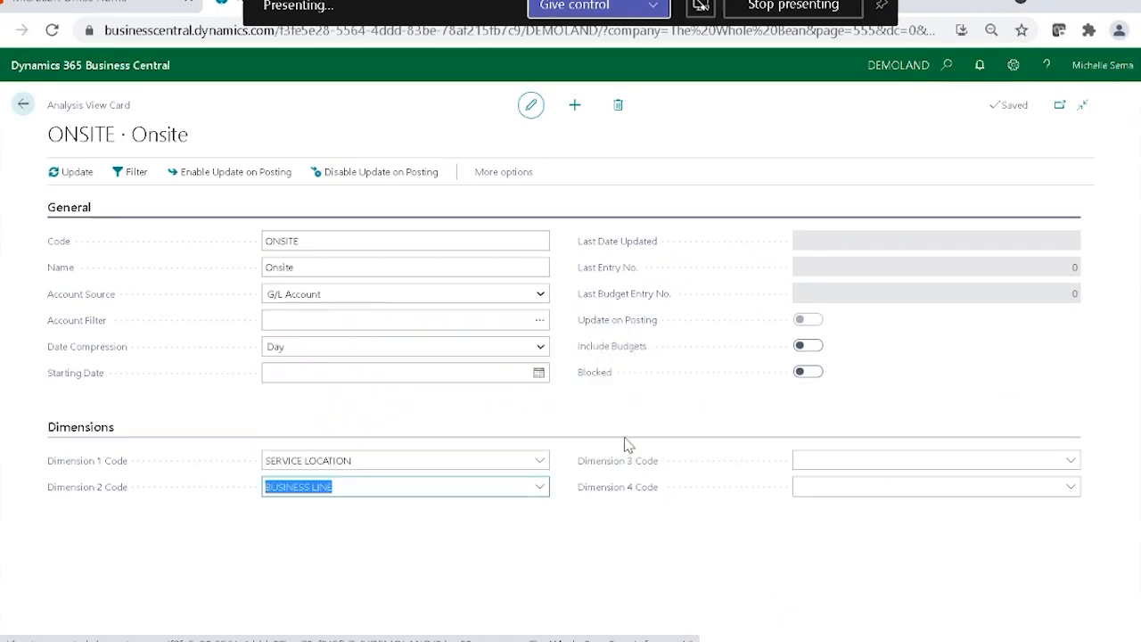
Set the analysis view's Dimension 3 Code to DRINKS and Dimension 4 Code to FOOD.
click(1071, 462)
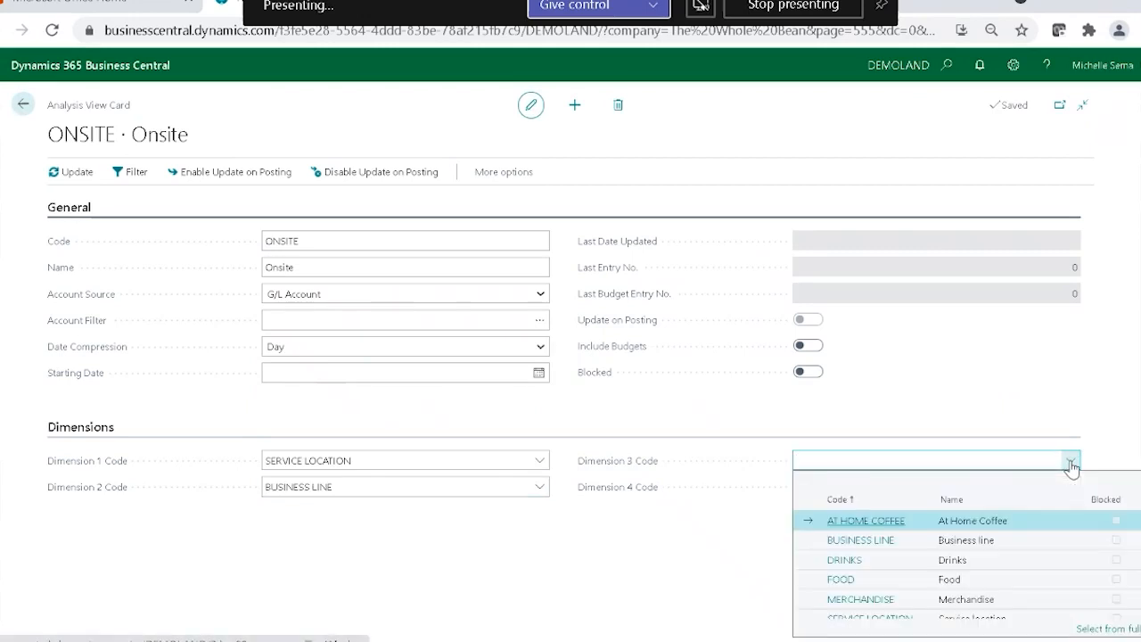
click(910, 559)
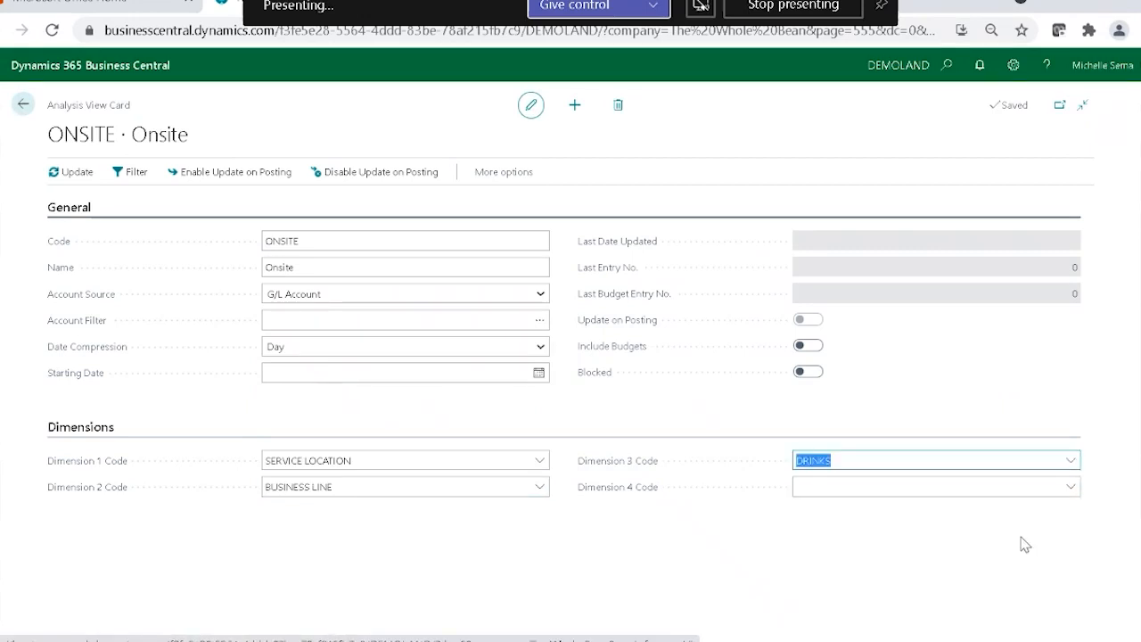
click(1071, 491)
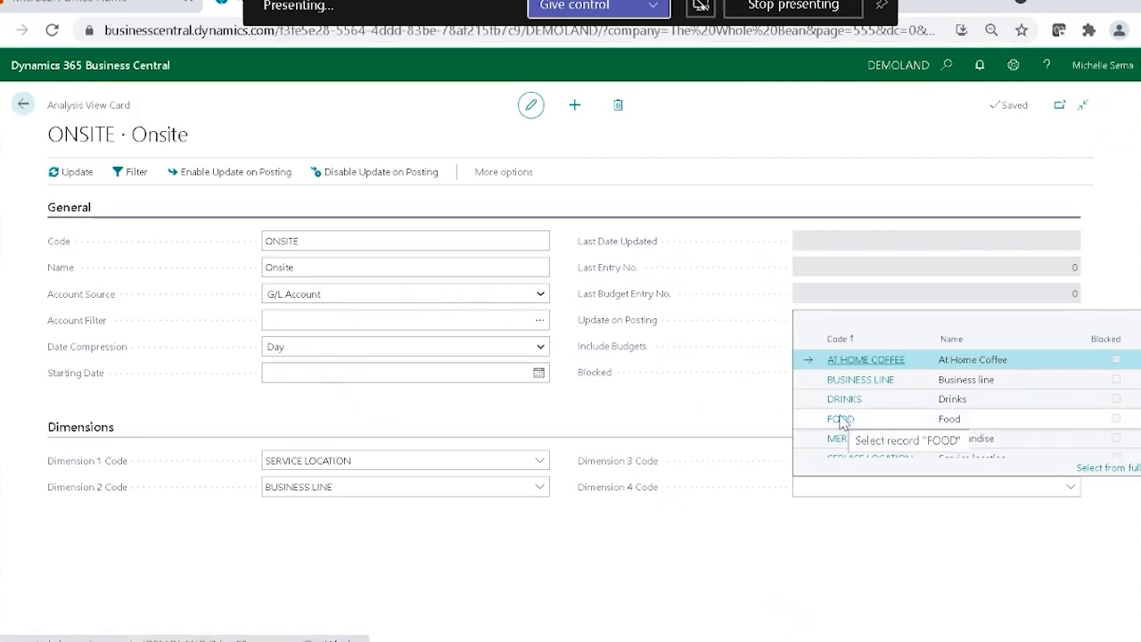
click(841, 419)
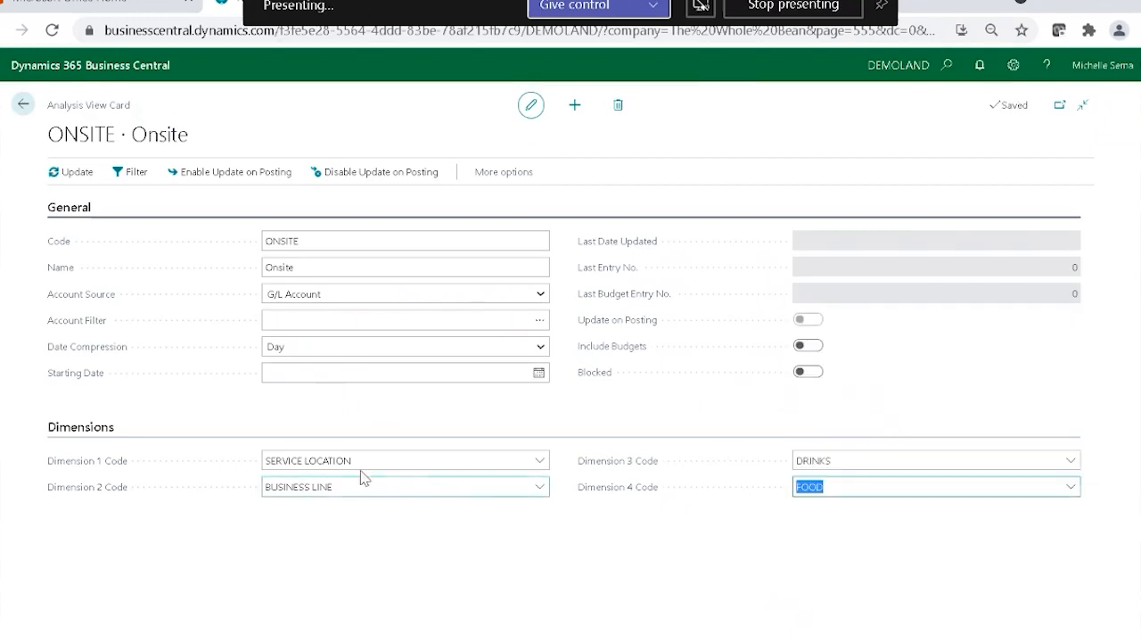
Rename the analysis view's code to ONSITE PER and its name to Onsite Perishable.
click(307, 239)
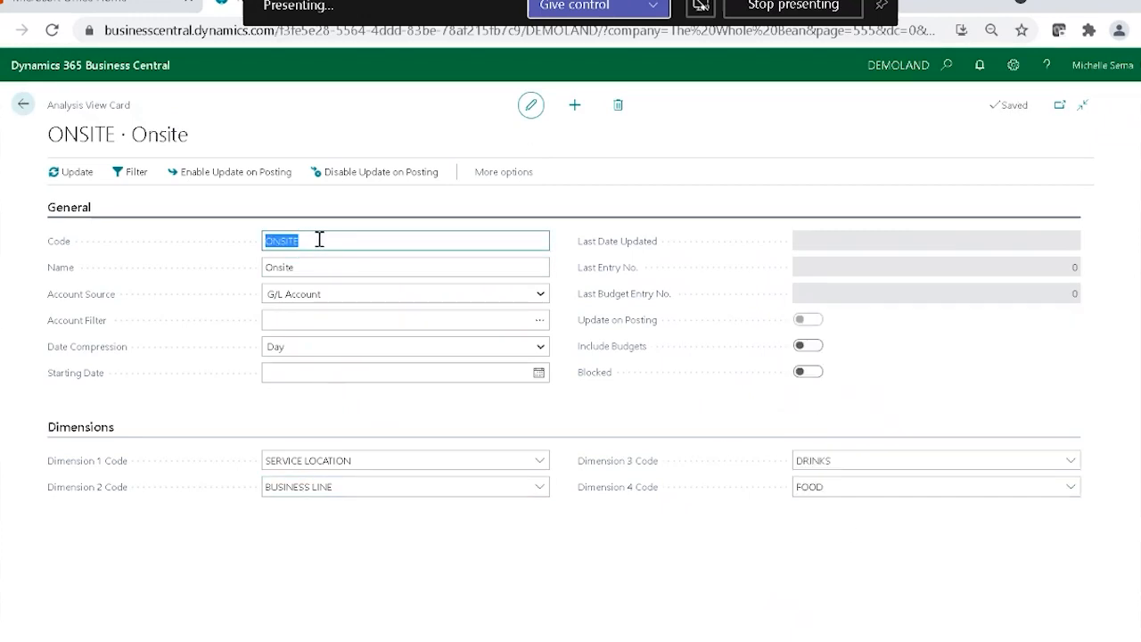
click(319, 239)
click(309, 268)
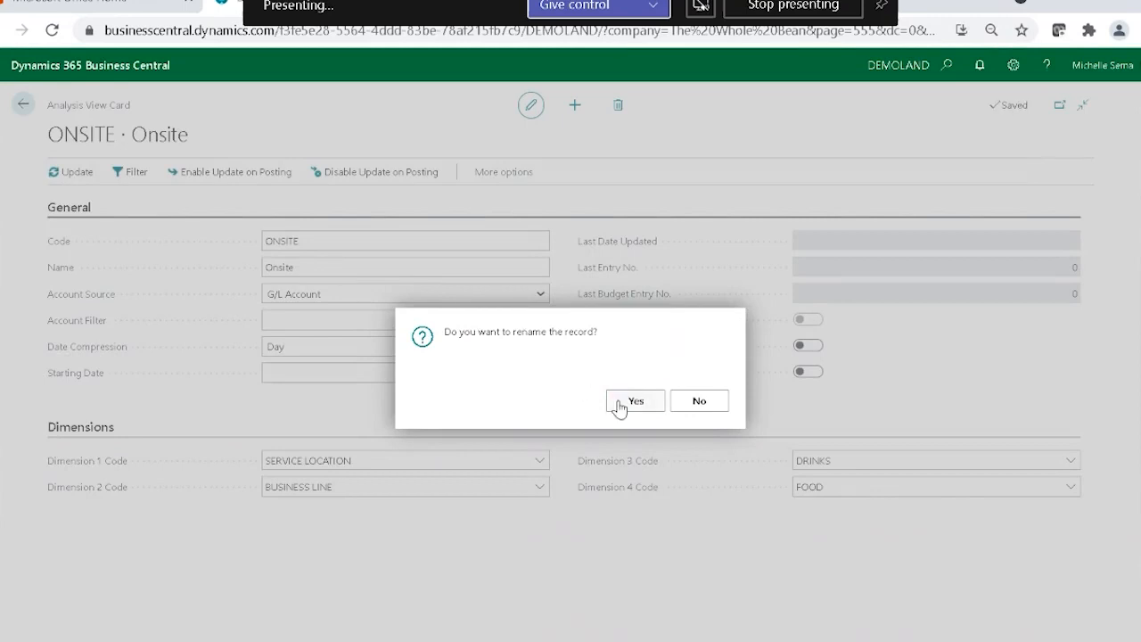
click(623, 403)
click(328, 268)
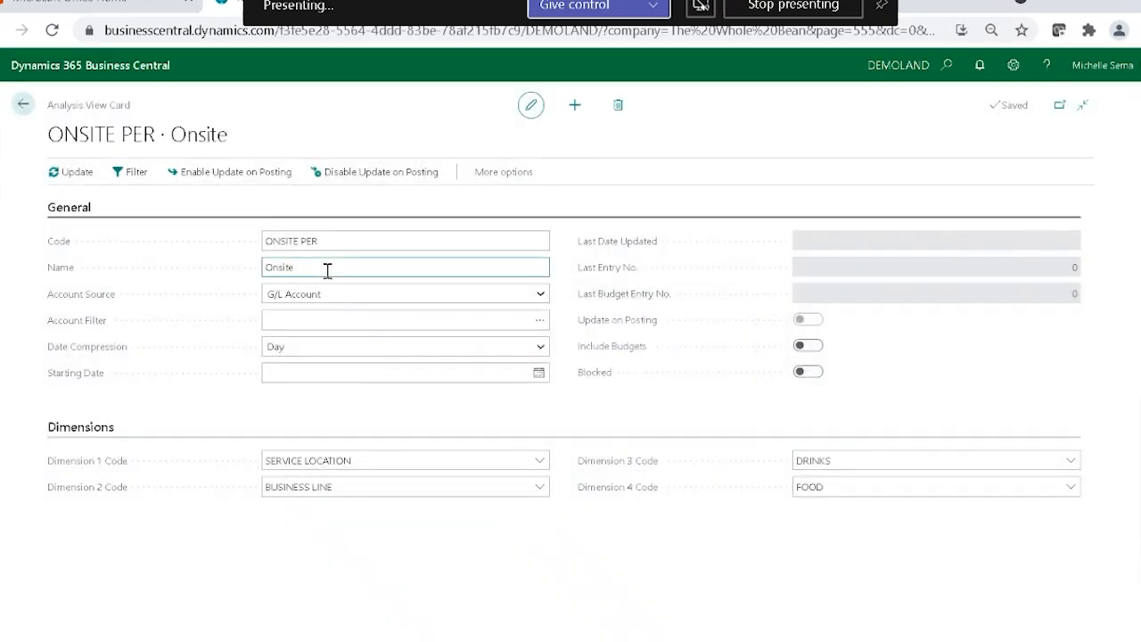
text(Perishable)
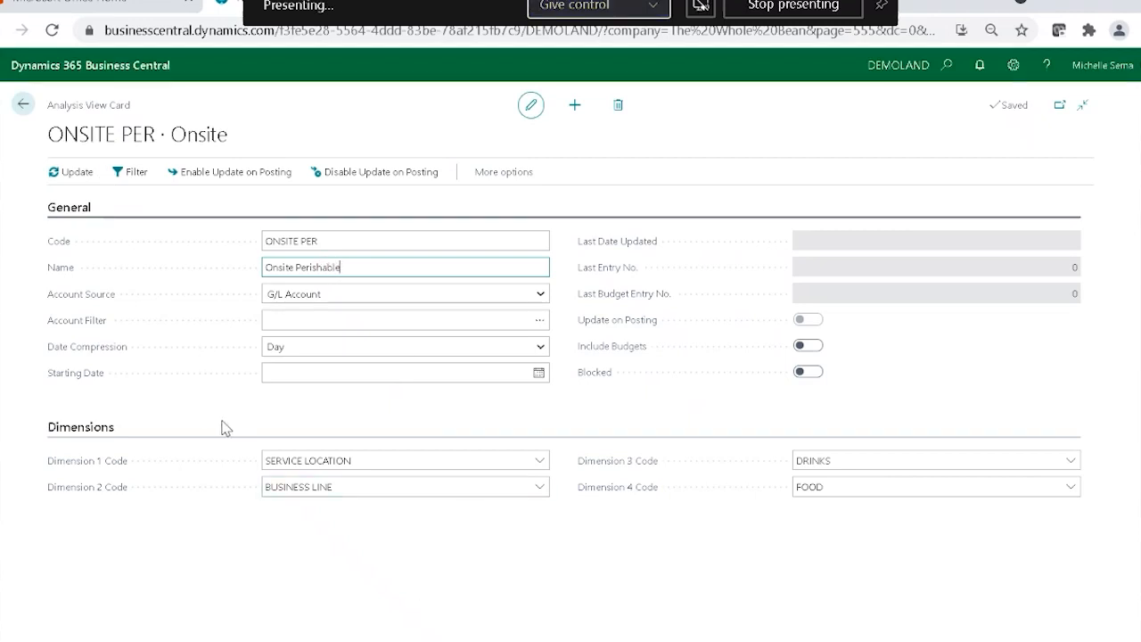
Enable Update on Posting for the ONSITE PER analysis view and agree to update it with the latest entries.
click(231, 182)
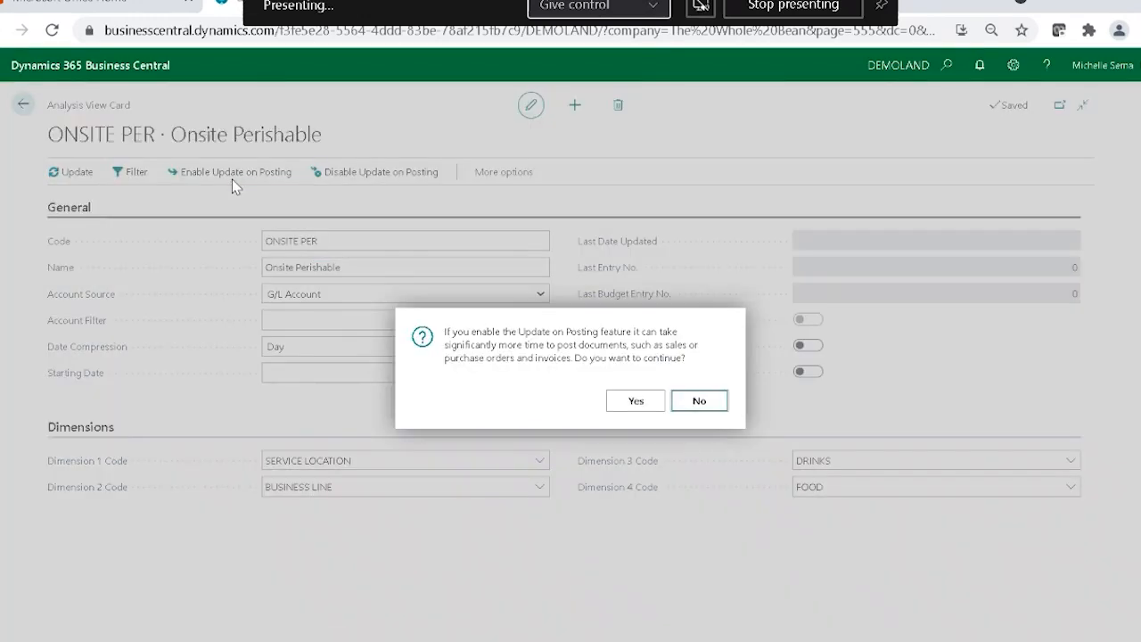
click(649, 403)
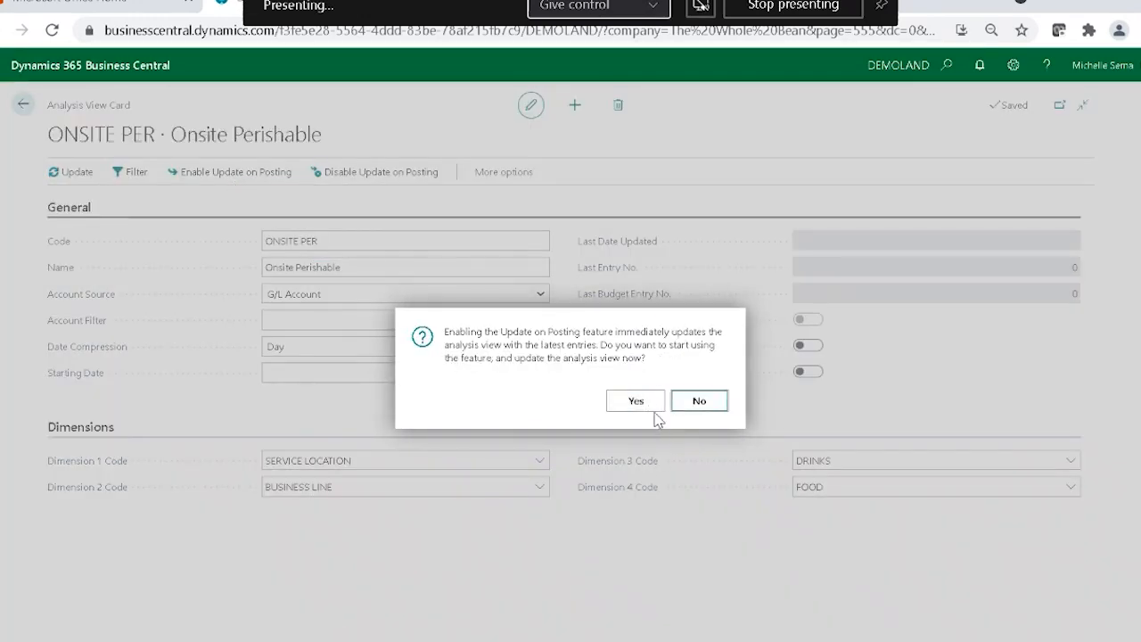
click(636, 402)
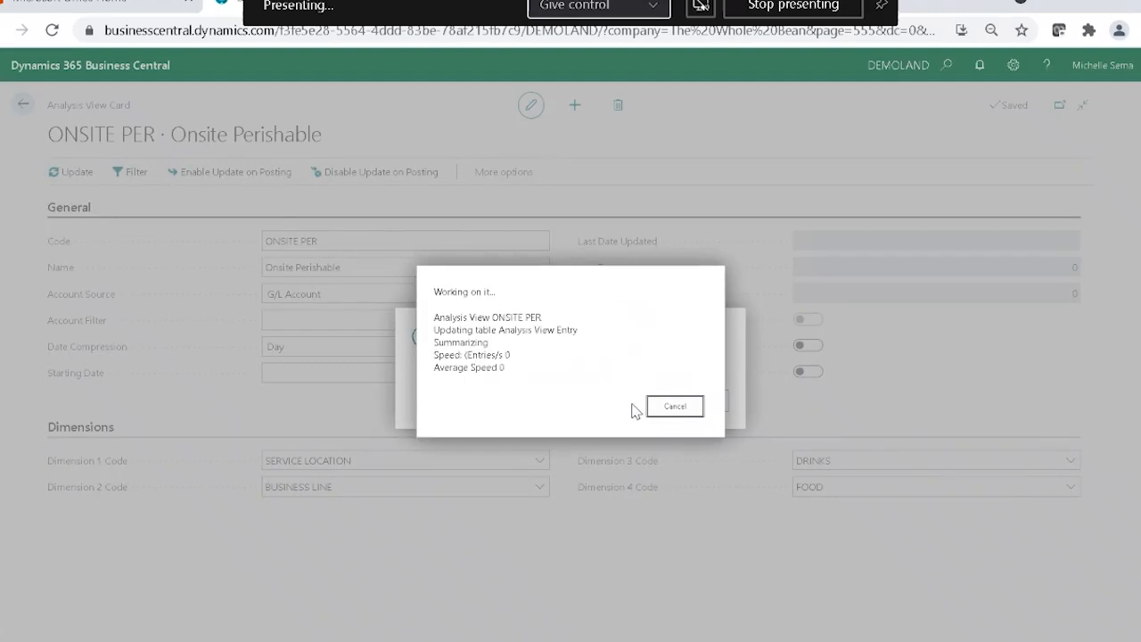
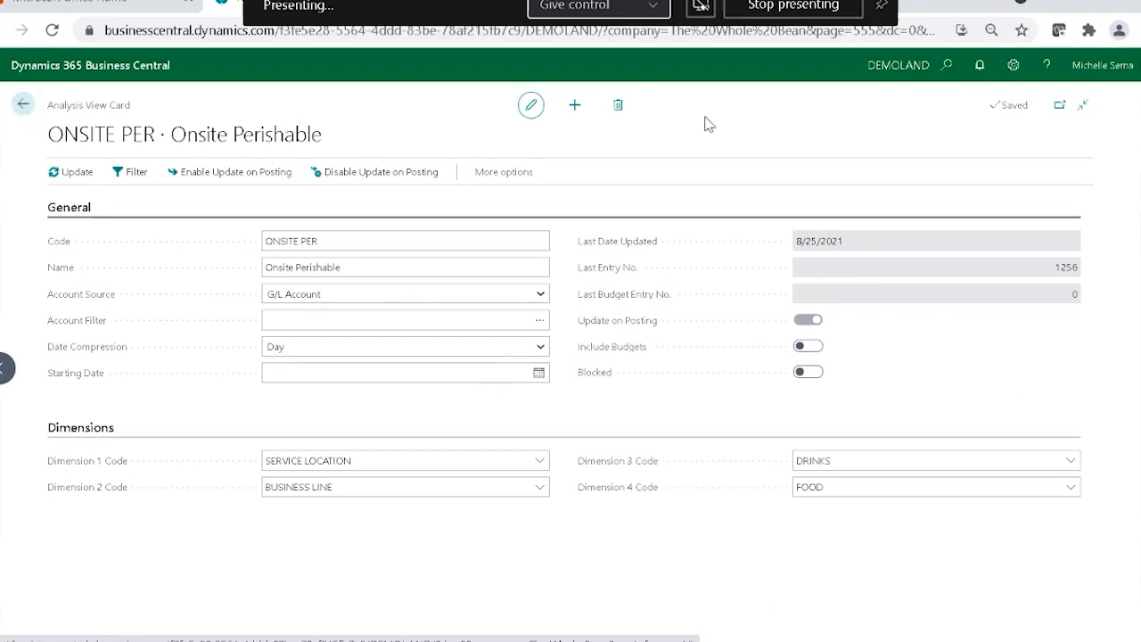
Open Analysis by Dimensions for the ONSITE PER view and set its Date Filter to 8/1/21..8/31/21.
click(23, 104)
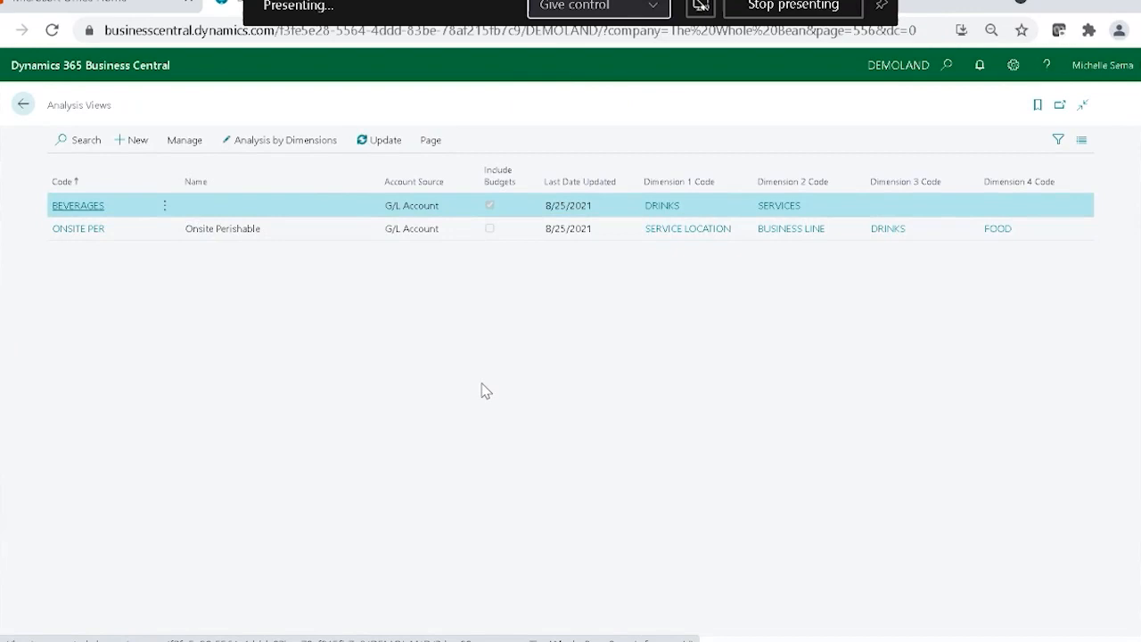
click(318, 230)
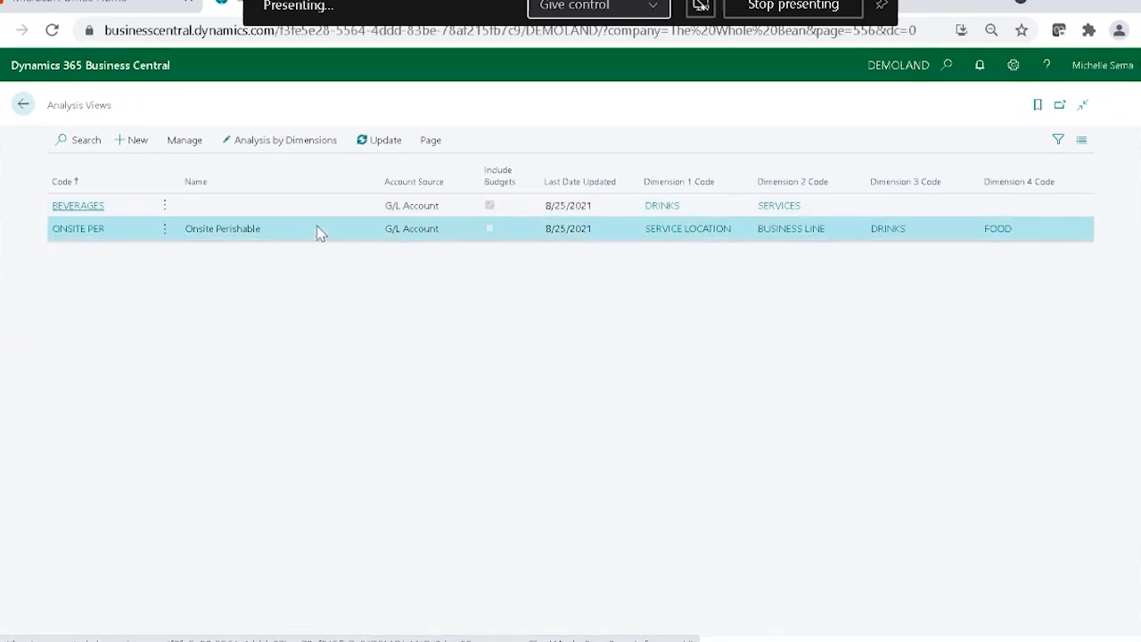
click(300, 154)
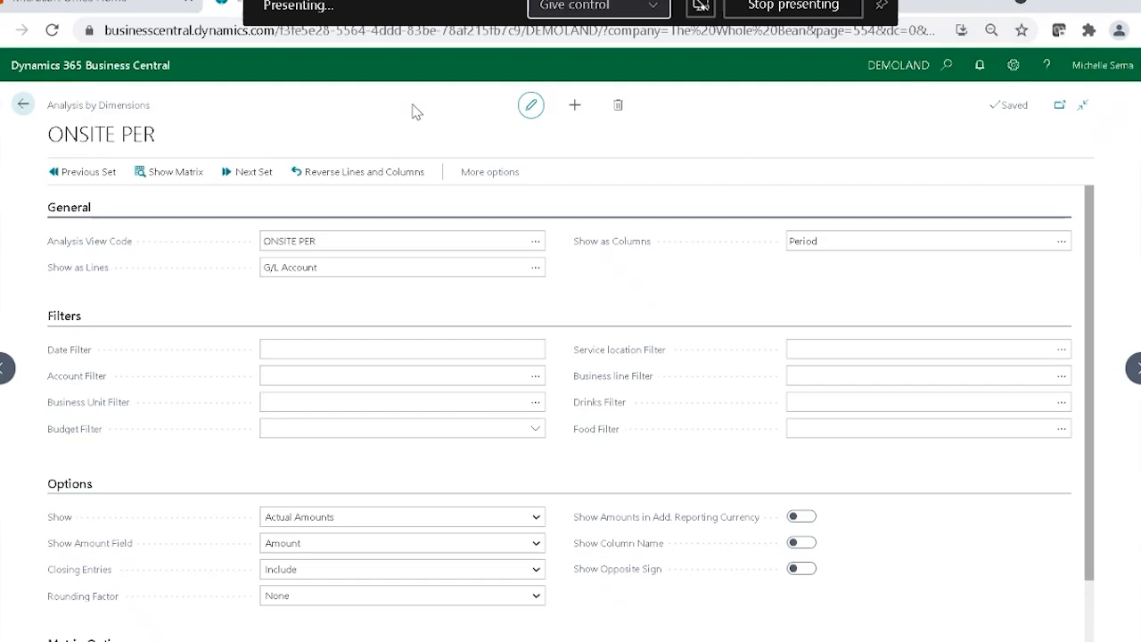
click(506, 342)
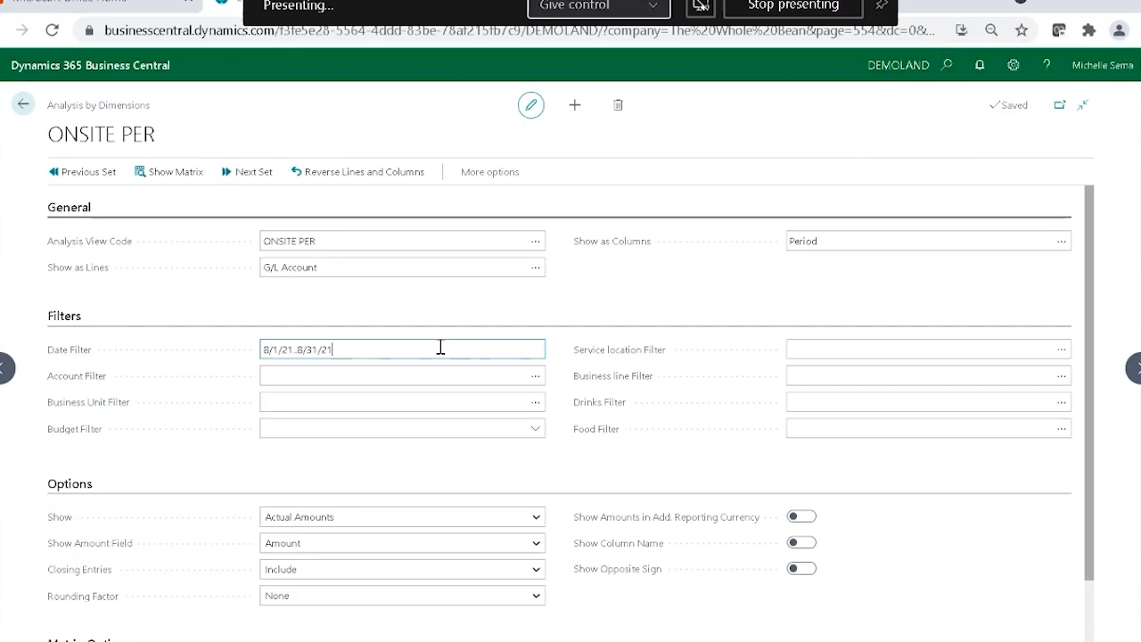
Set the Account Filter to 40001..50200 by choosing the G/L accounts from INCOME through Cost of Labor.
click(329, 375)
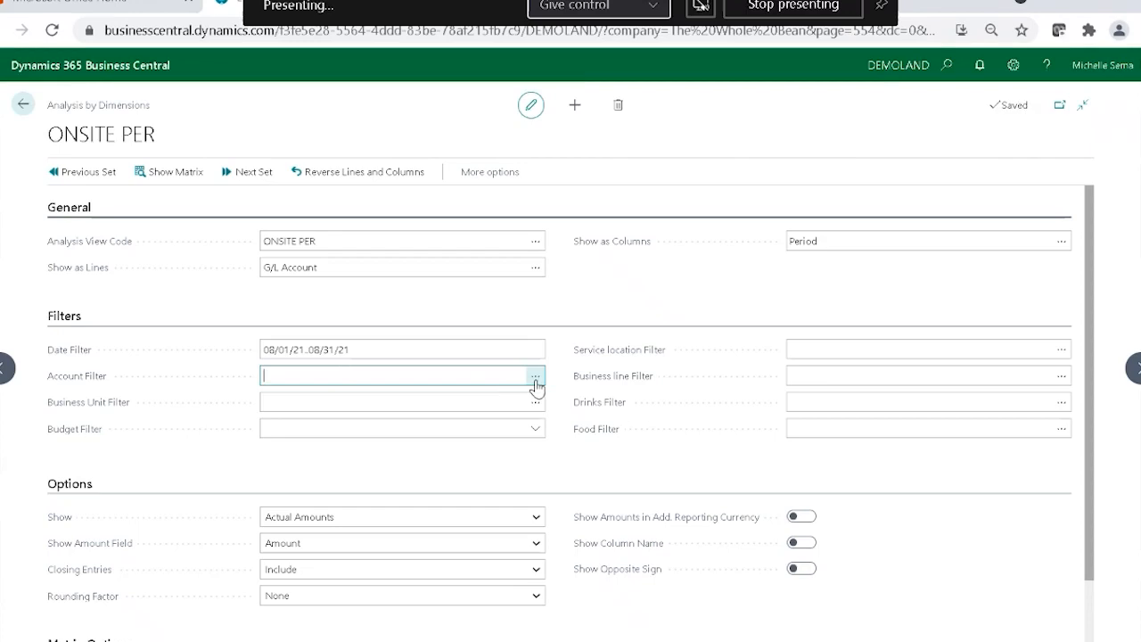
click(535, 378)
scroll(504, 387, down, 5)
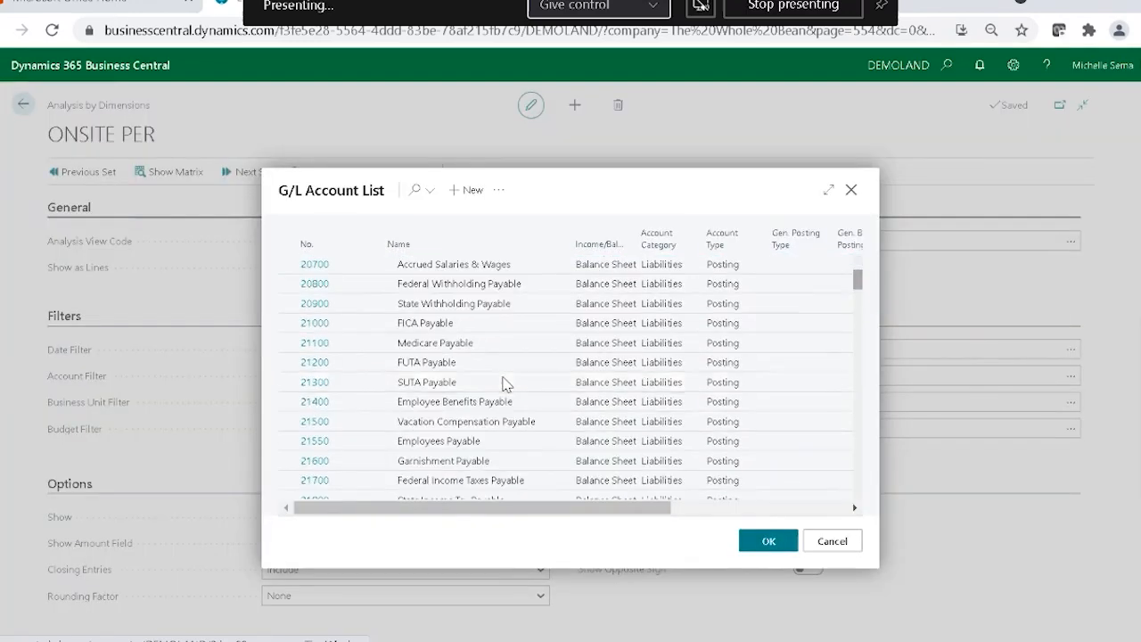
scroll(504, 385, down, 5)
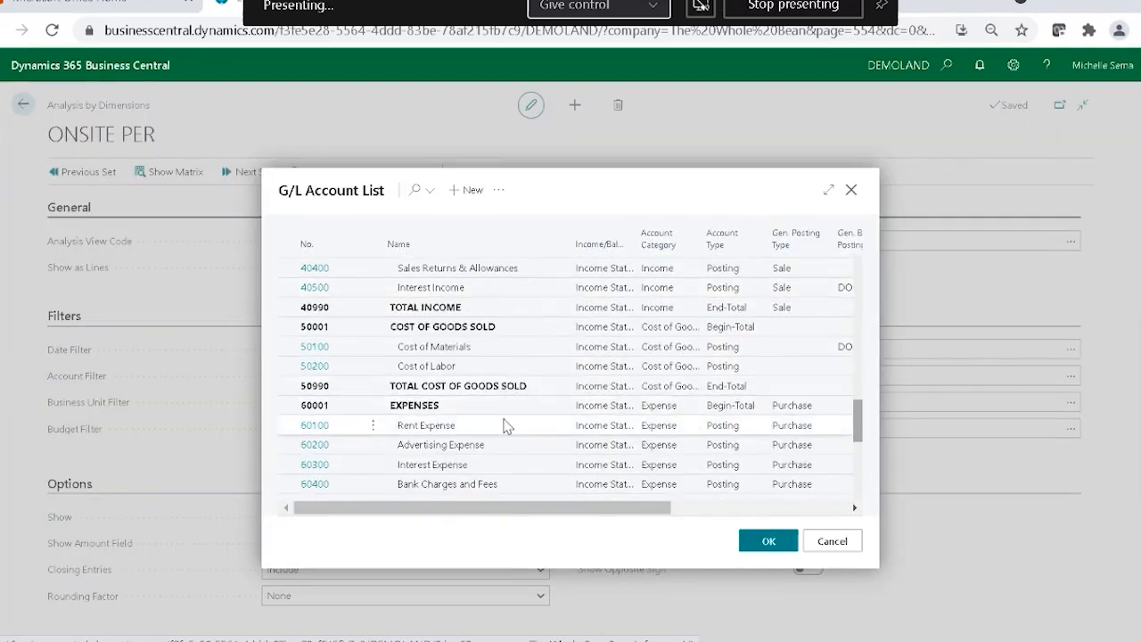
scroll(488, 348, up, 3)
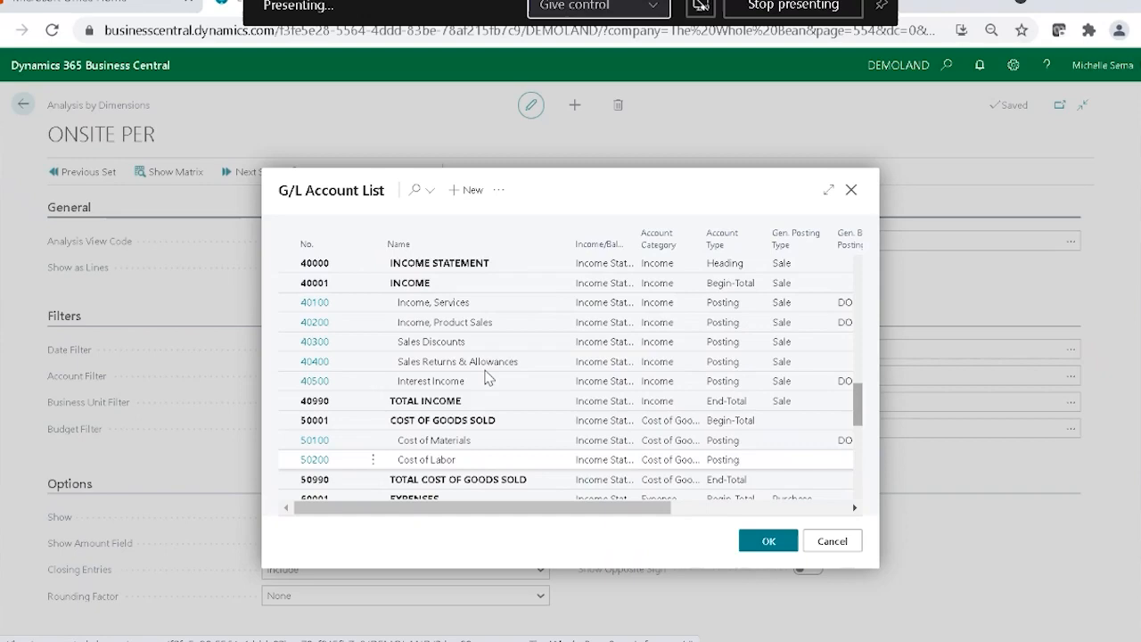
click(445, 284)
shift+click(505, 446)
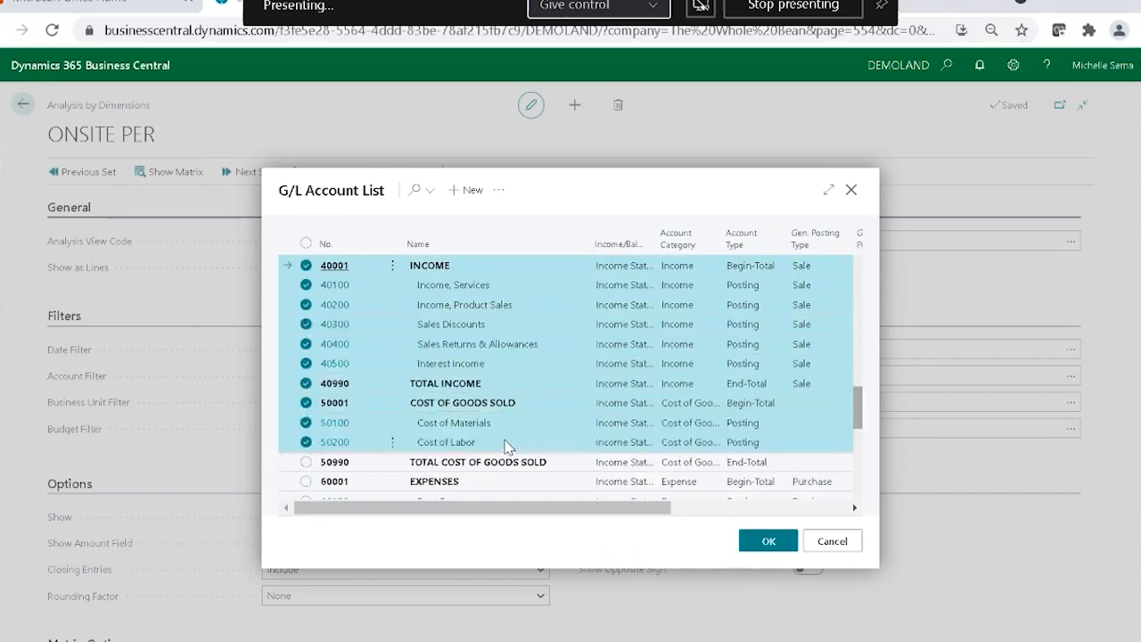
click(768, 541)
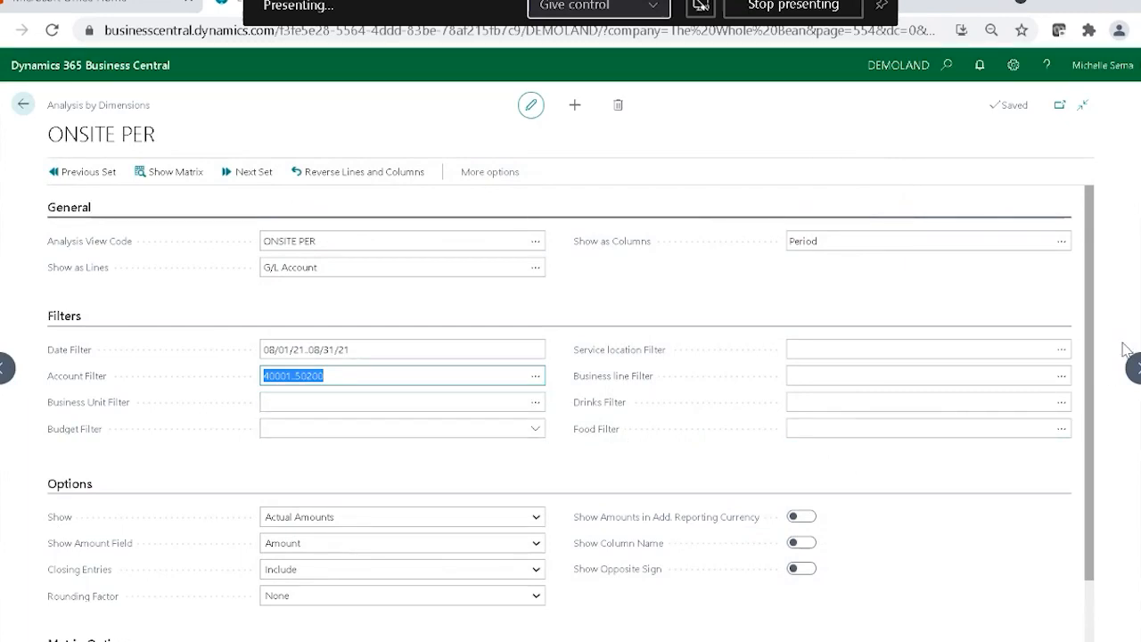
Set the Service location Filter to ONSITE and the Business line Filter to PERISHABLE.
click(1062, 354)
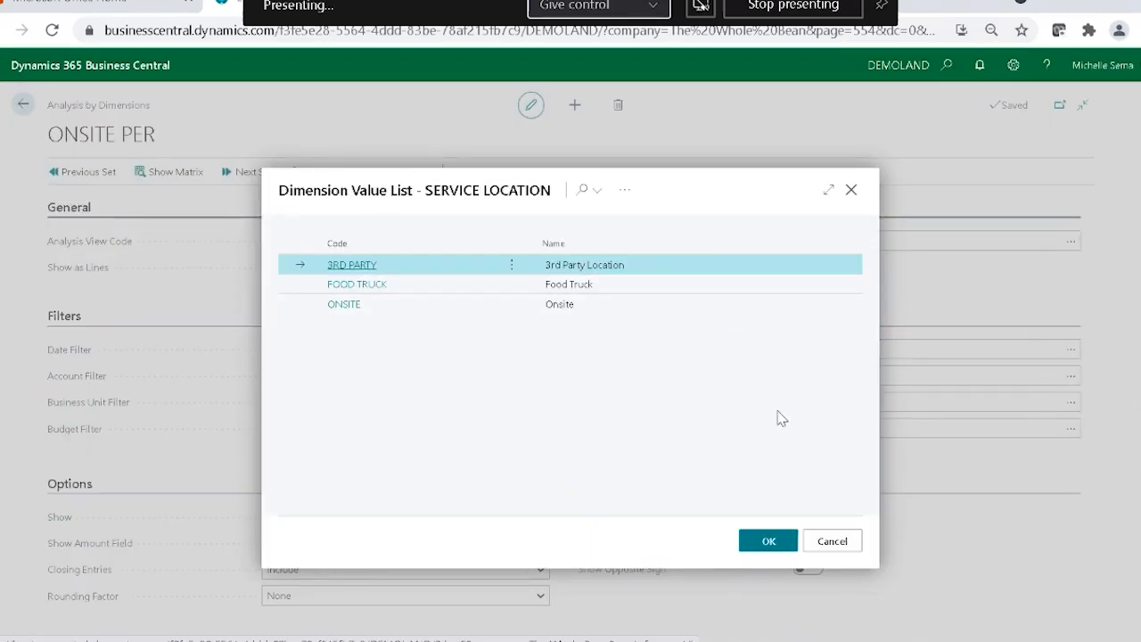
click(365, 310)
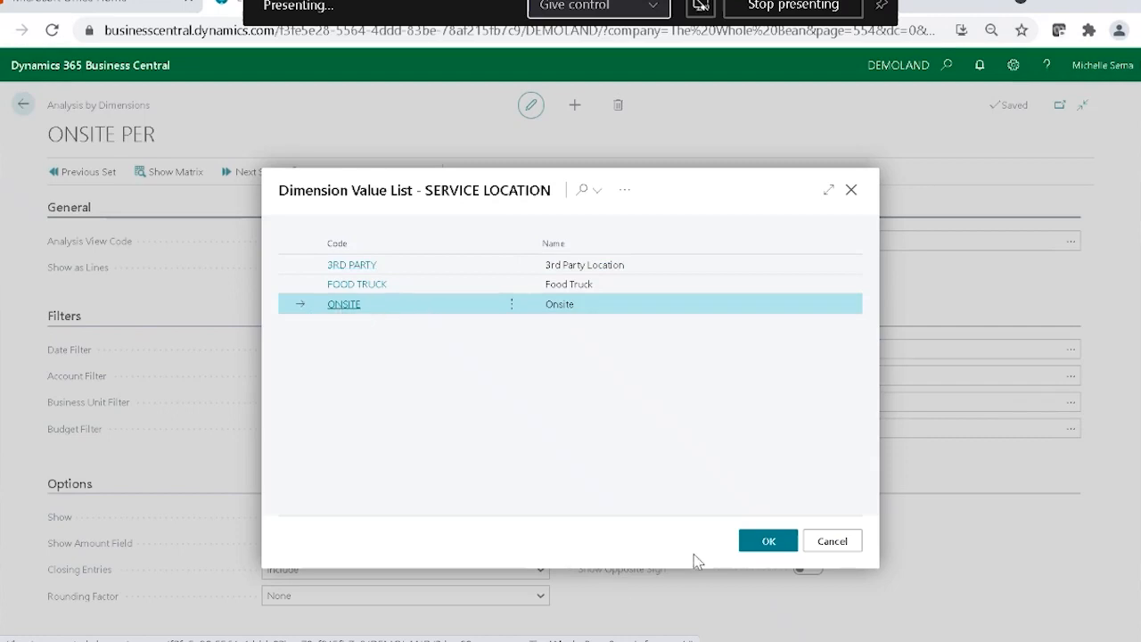
click(751, 543)
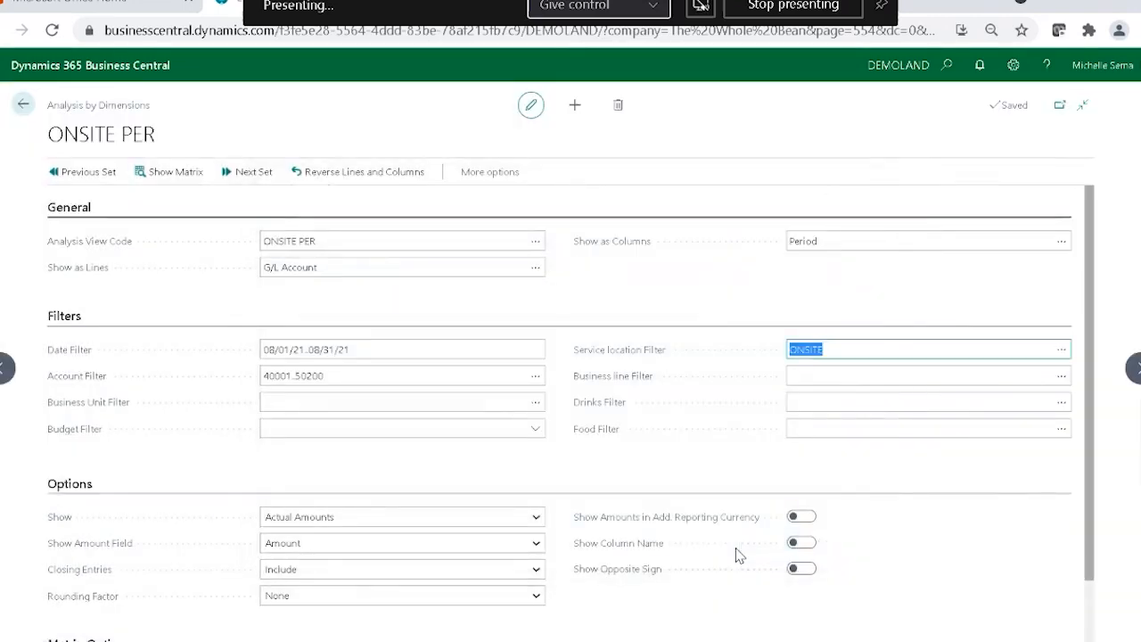
click(1045, 382)
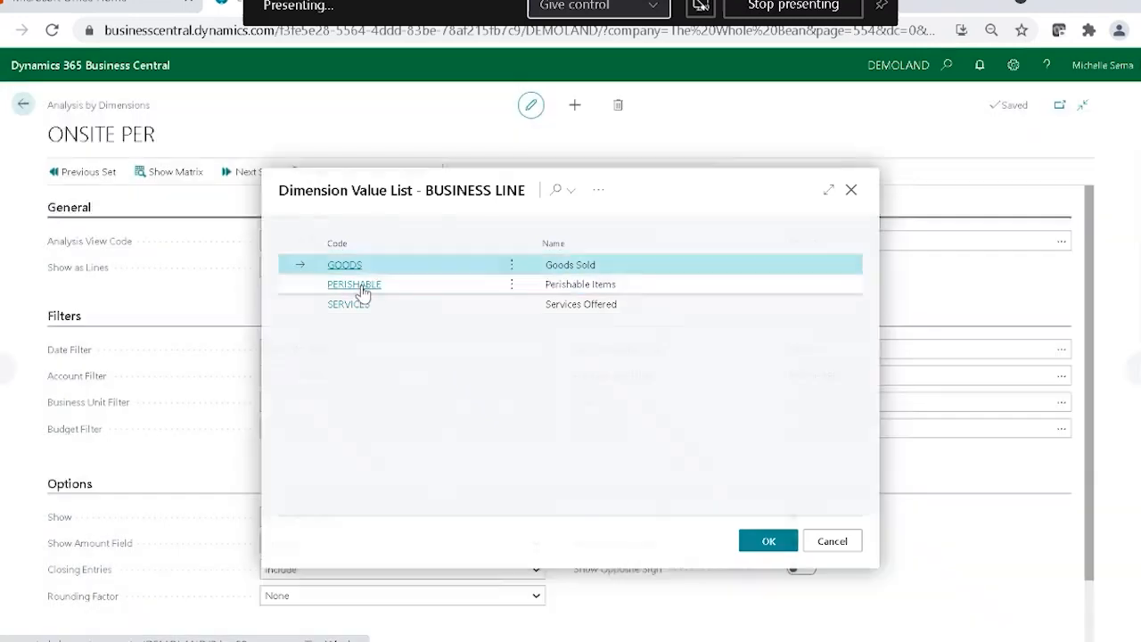
click(361, 288)
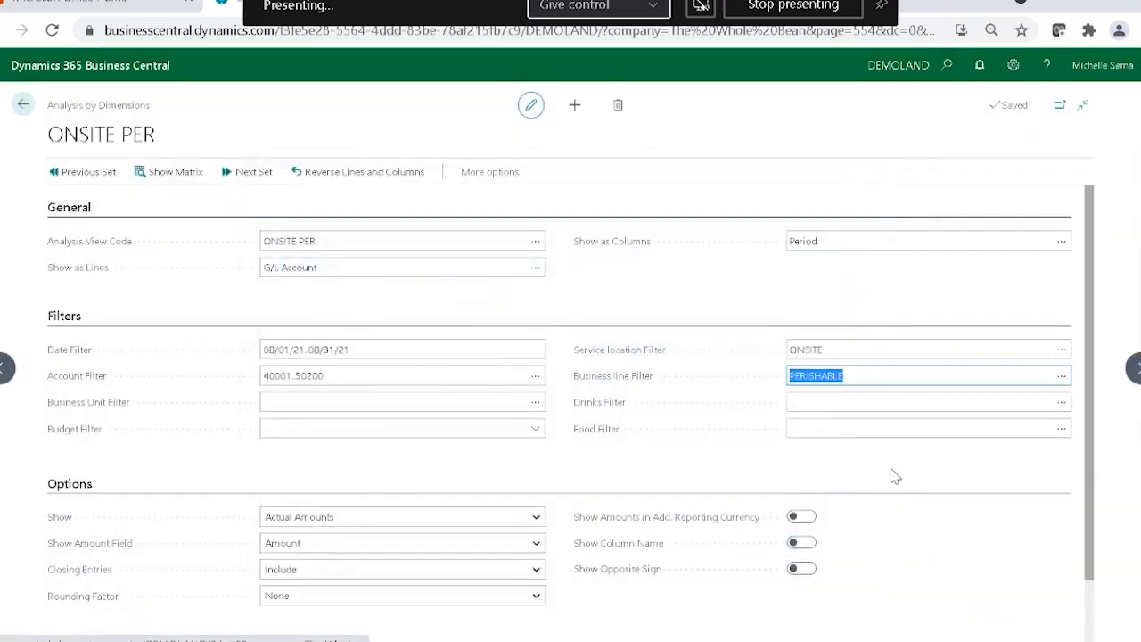
click(693, 430)
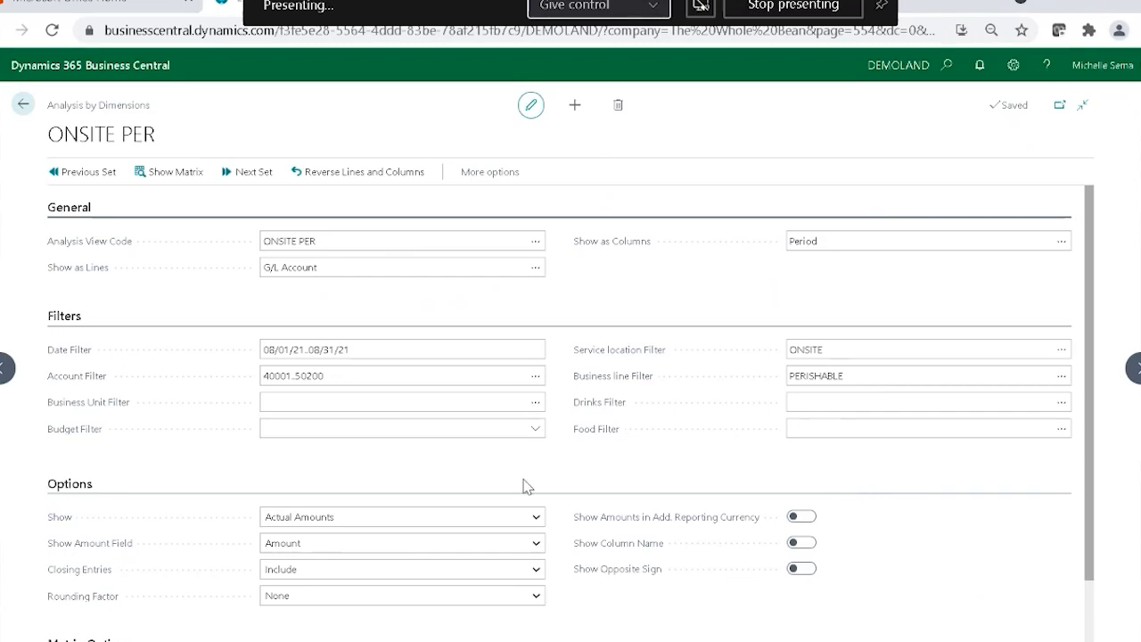
Review the available choices for Show, Show Amount Field, Closing Entries and View by without changing them.
scroll(480, 480, down, 1)
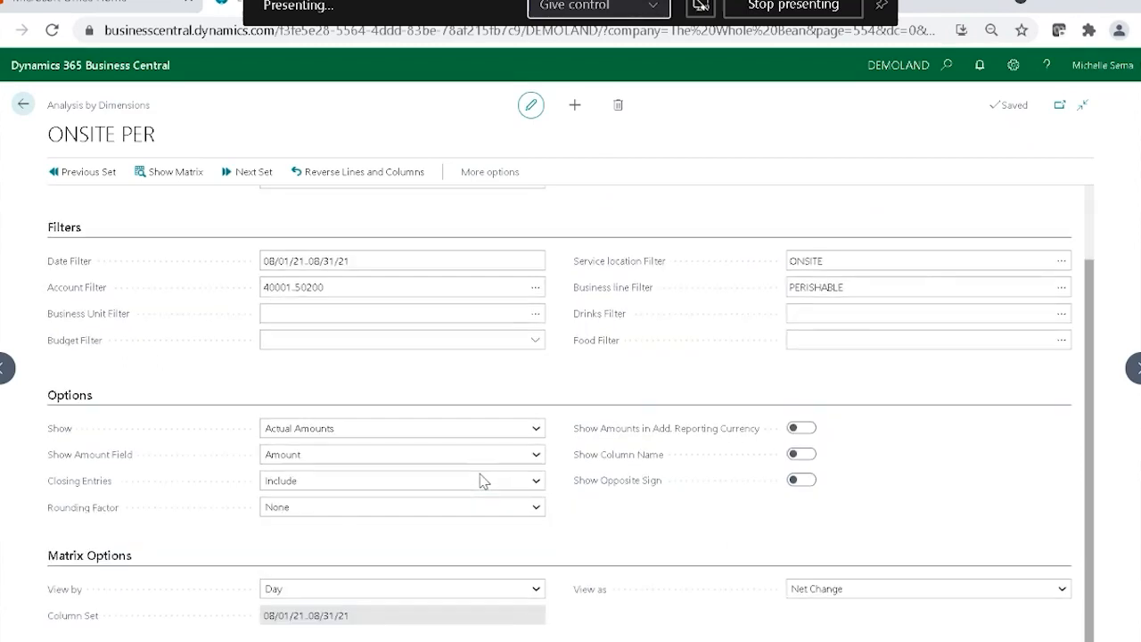
click(297, 432)
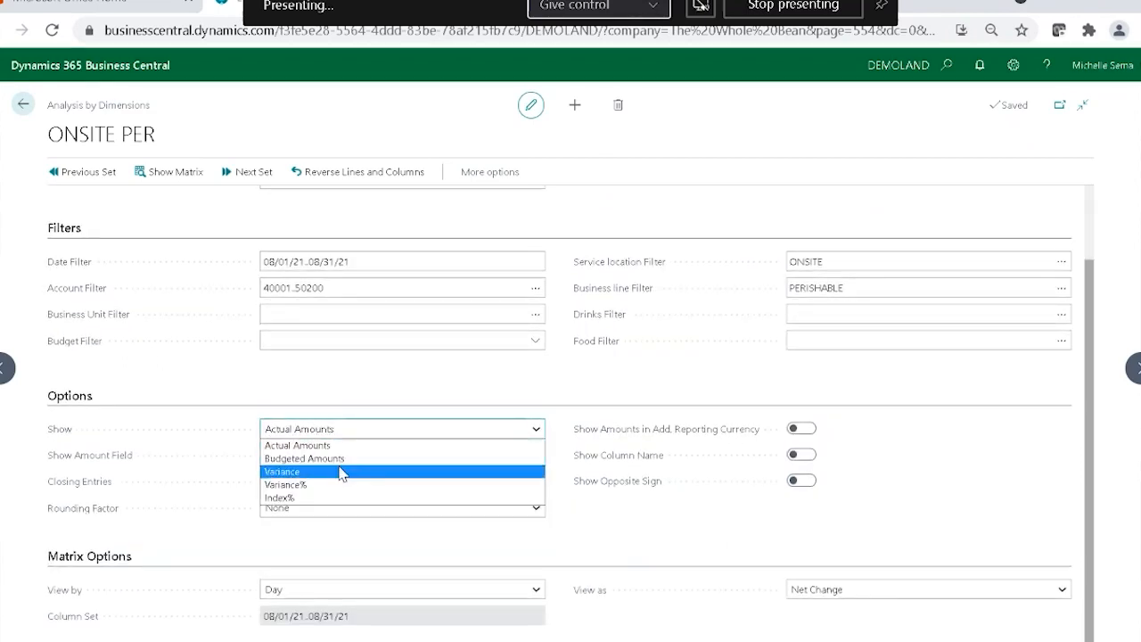
click(321, 514)
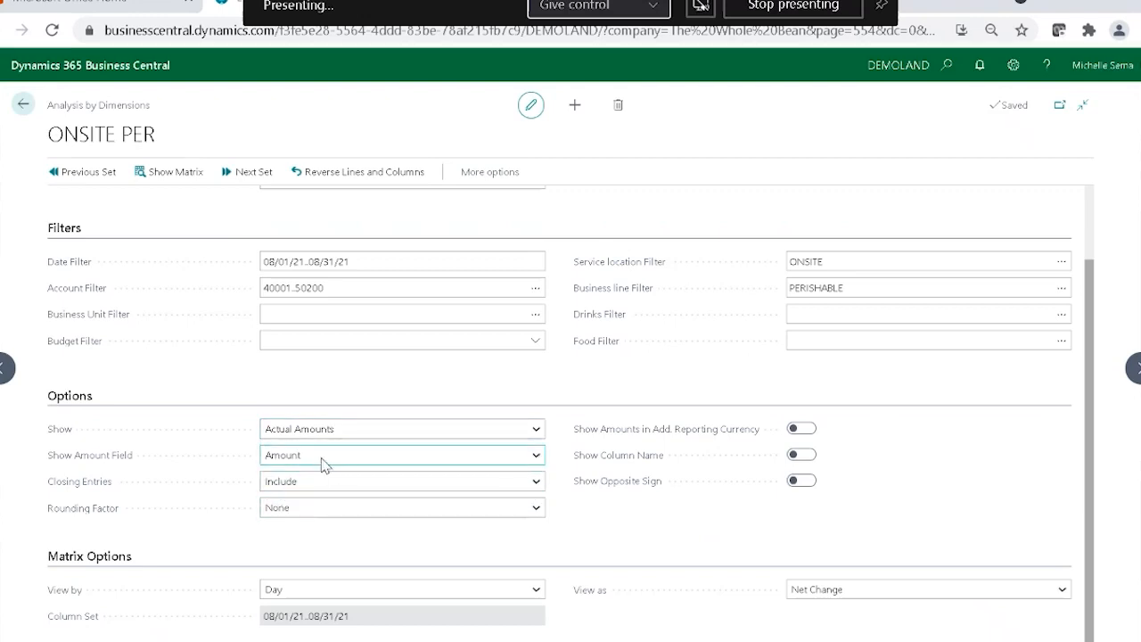
click(326, 454)
click(356, 556)
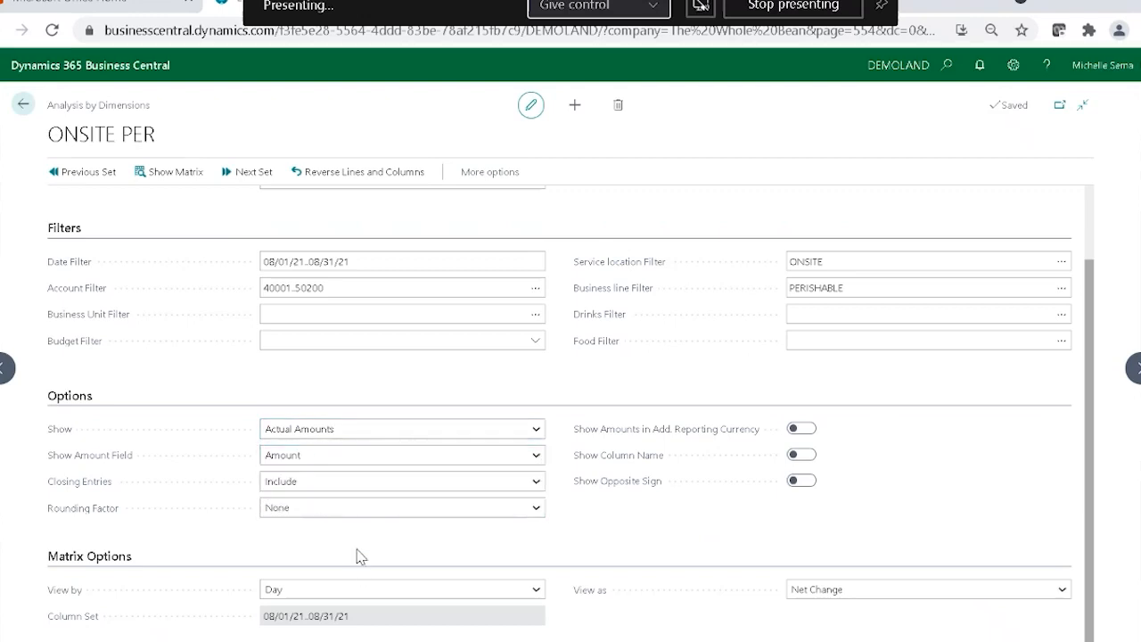
click(357, 483)
click(325, 559)
click(535, 589)
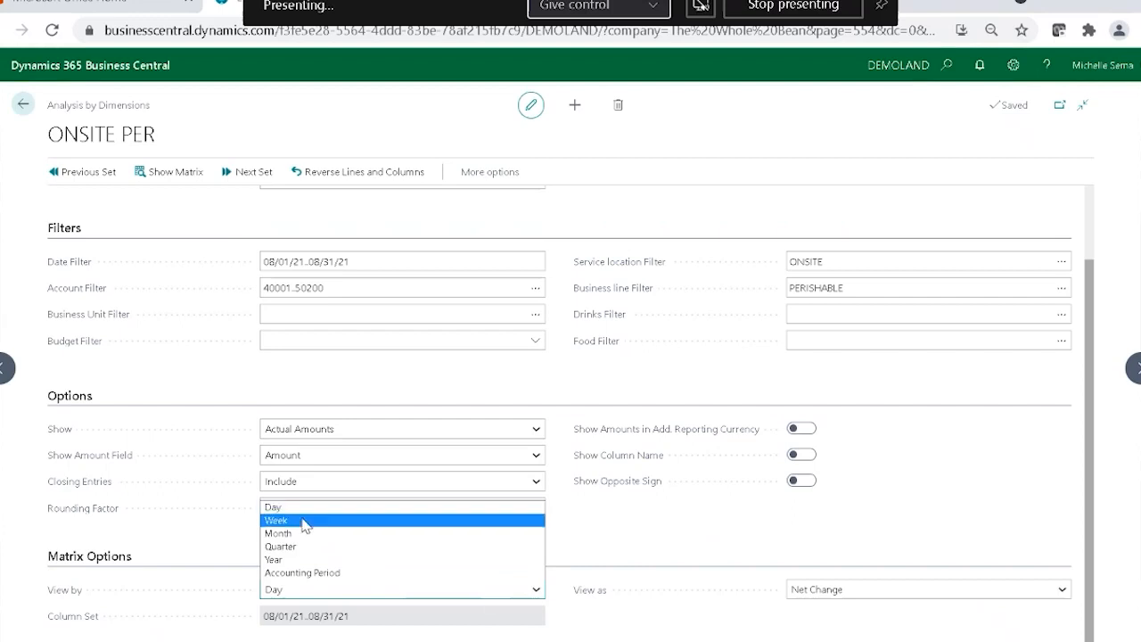
click(613, 619)
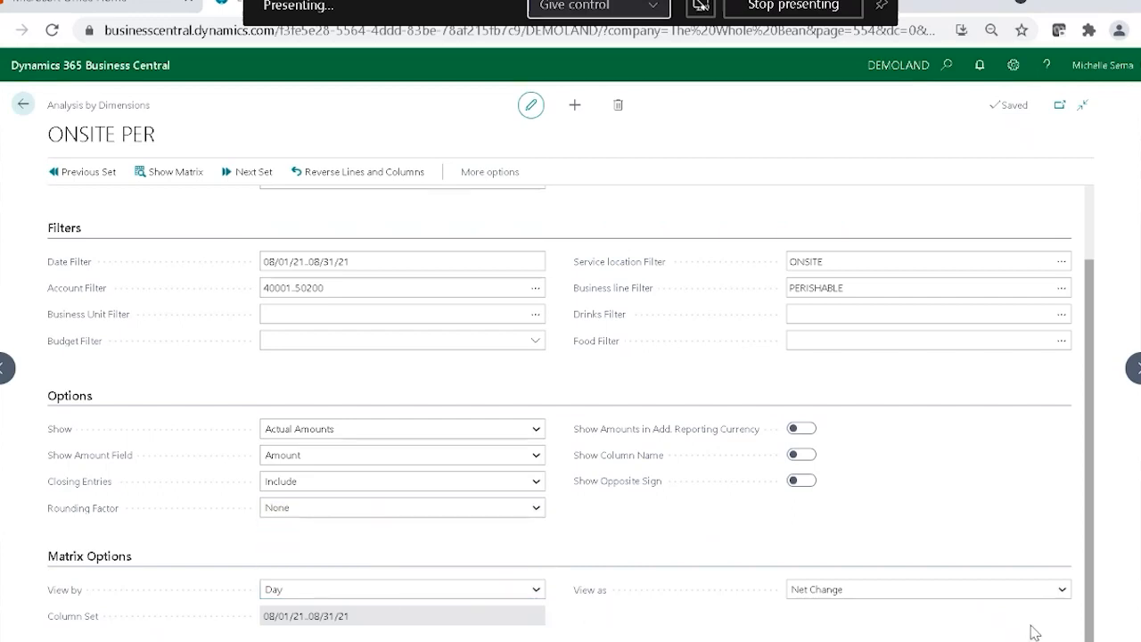
scroll(551, 543, up, 1)
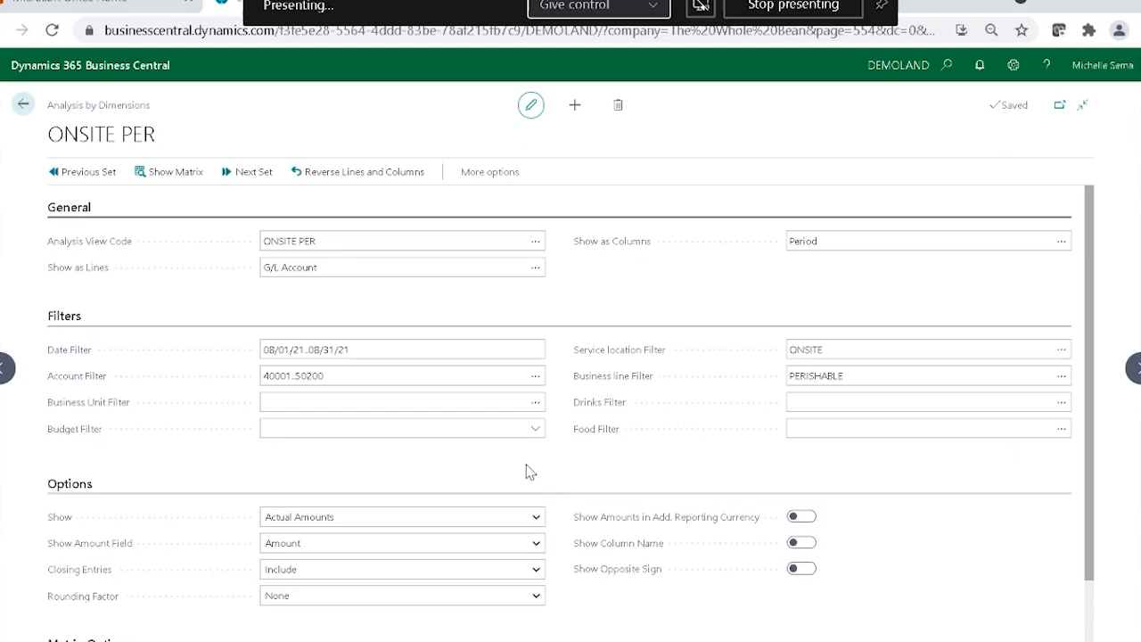
View the ONSITE PER matrix with G/L accounts as lines and periods as columns, and close it.
click(284, 267)
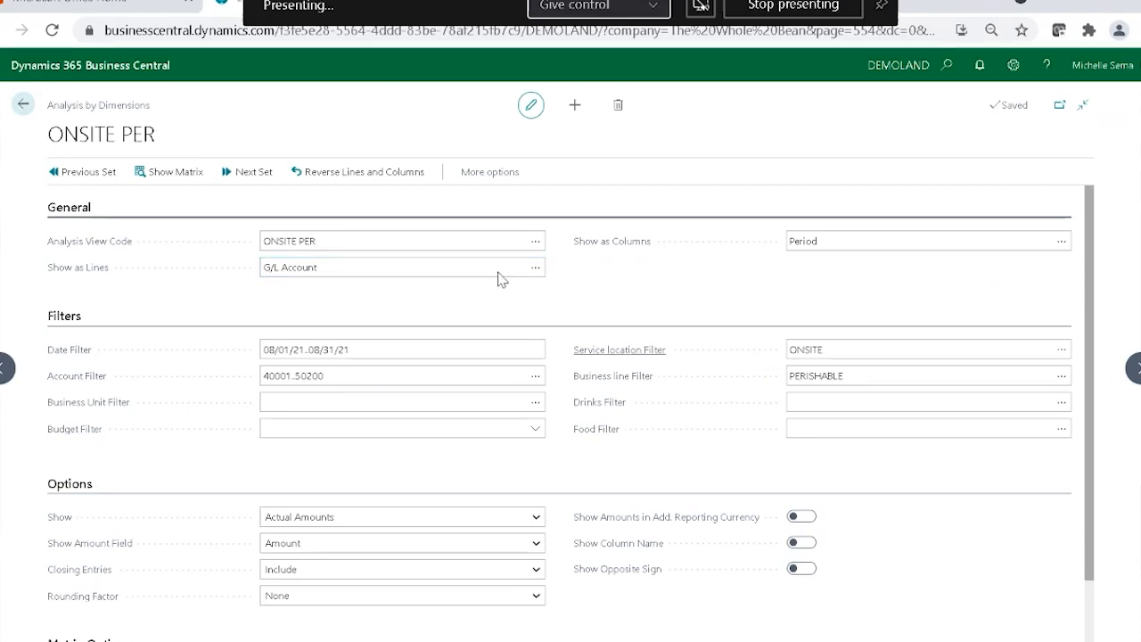
click(187, 174)
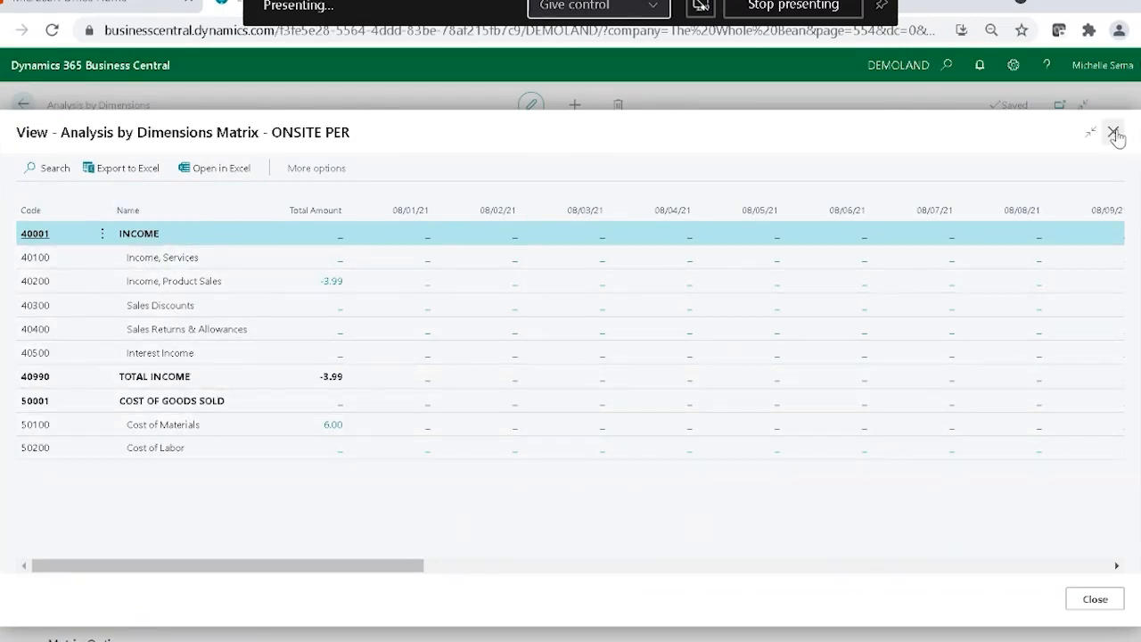
key(Escape)
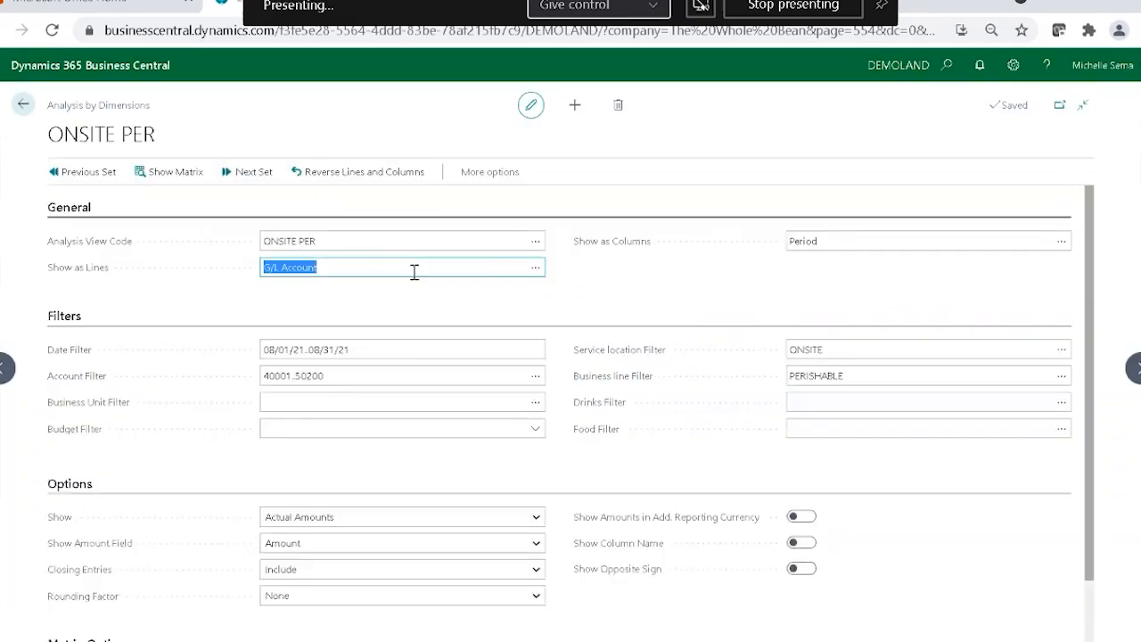
Choose G/L Account for Show as Lines and DRINKS for Show as Columns.
click(535, 269)
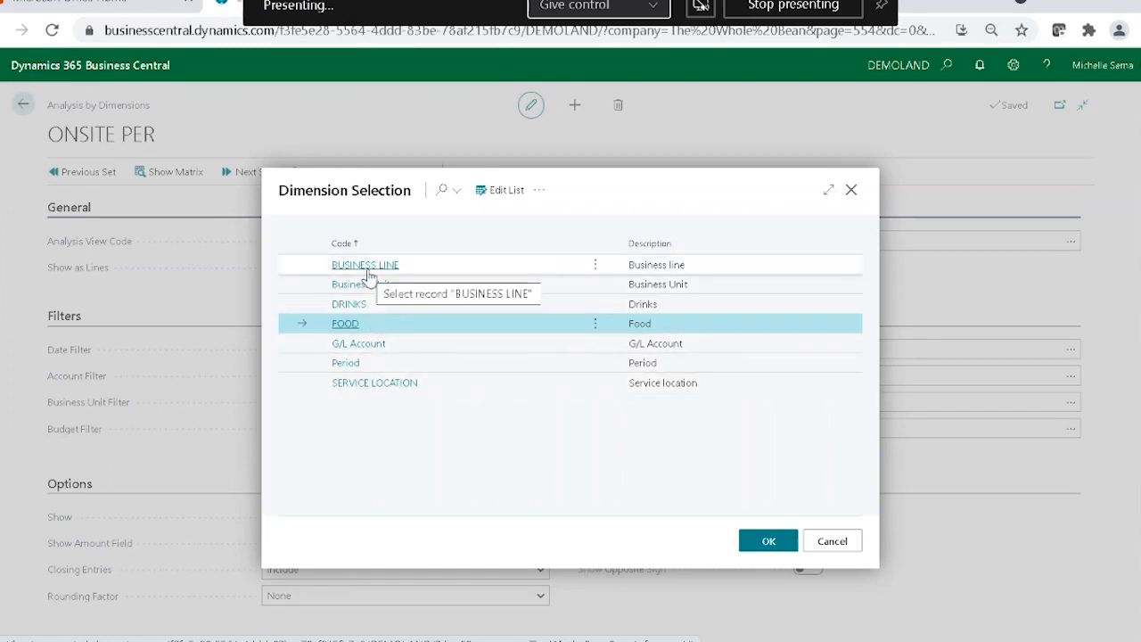
click(412, 346)
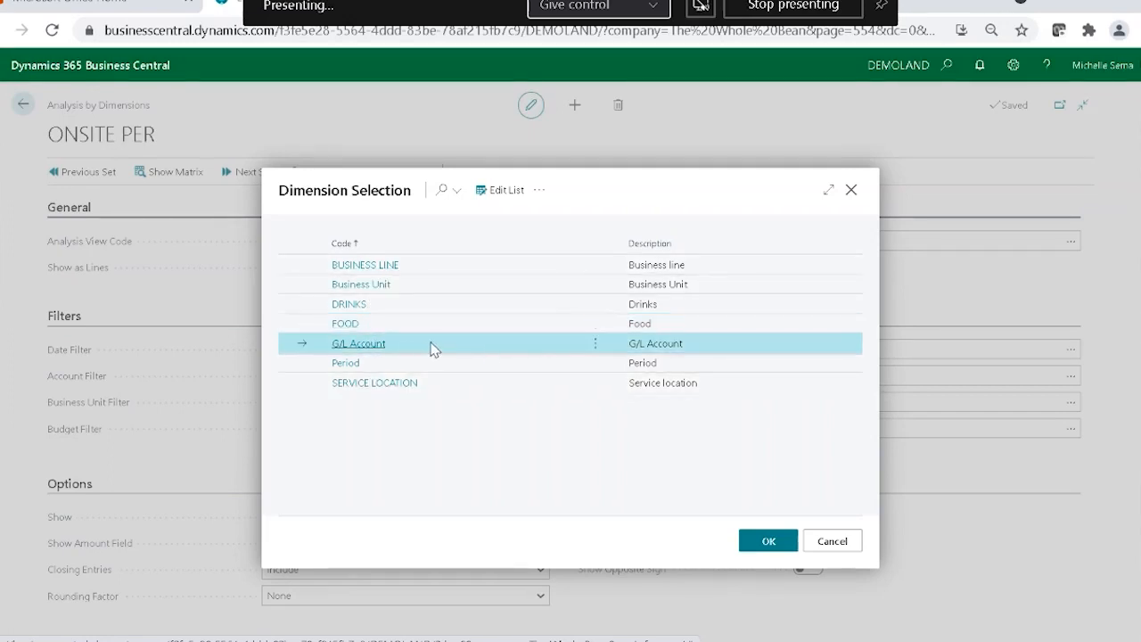
click(791, 539)
click(938, 239)
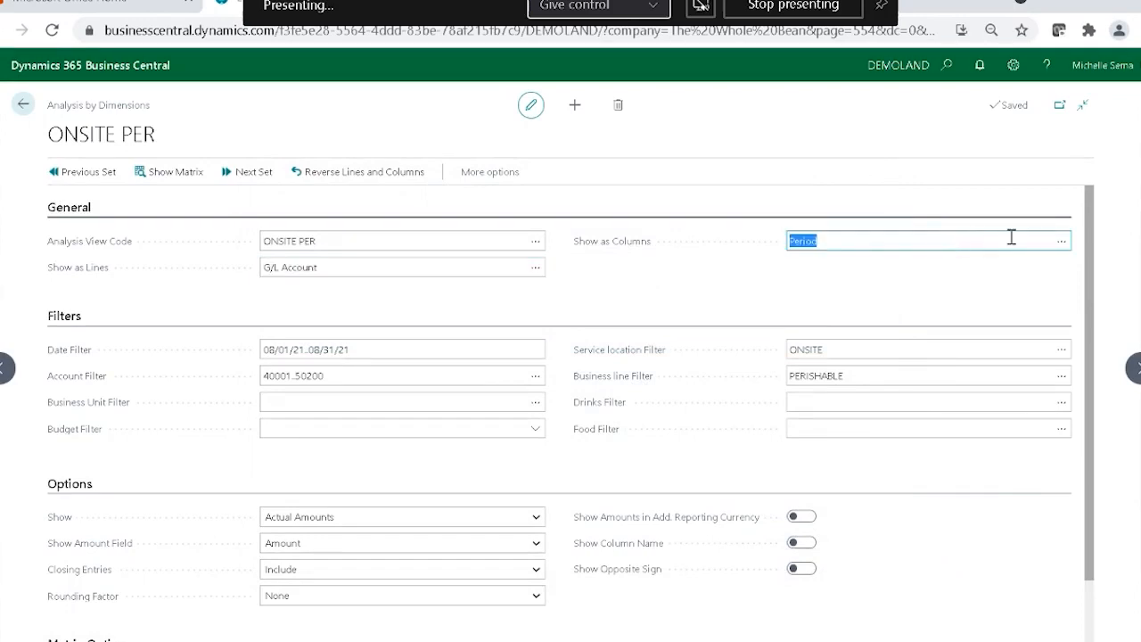
click(1061, 241)
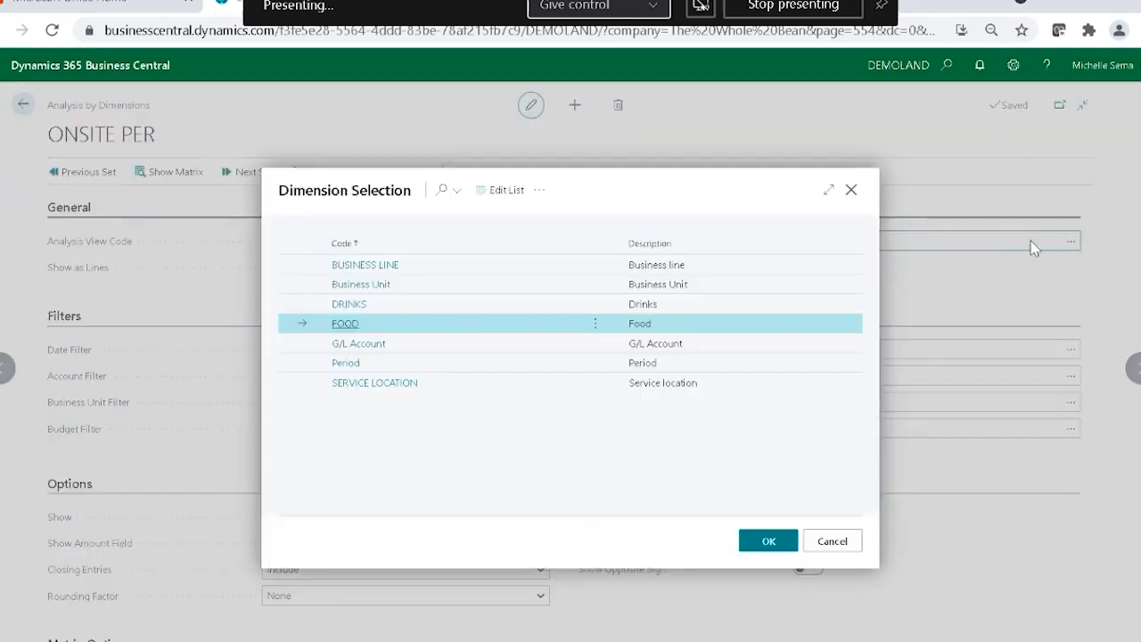
click(346, 305)
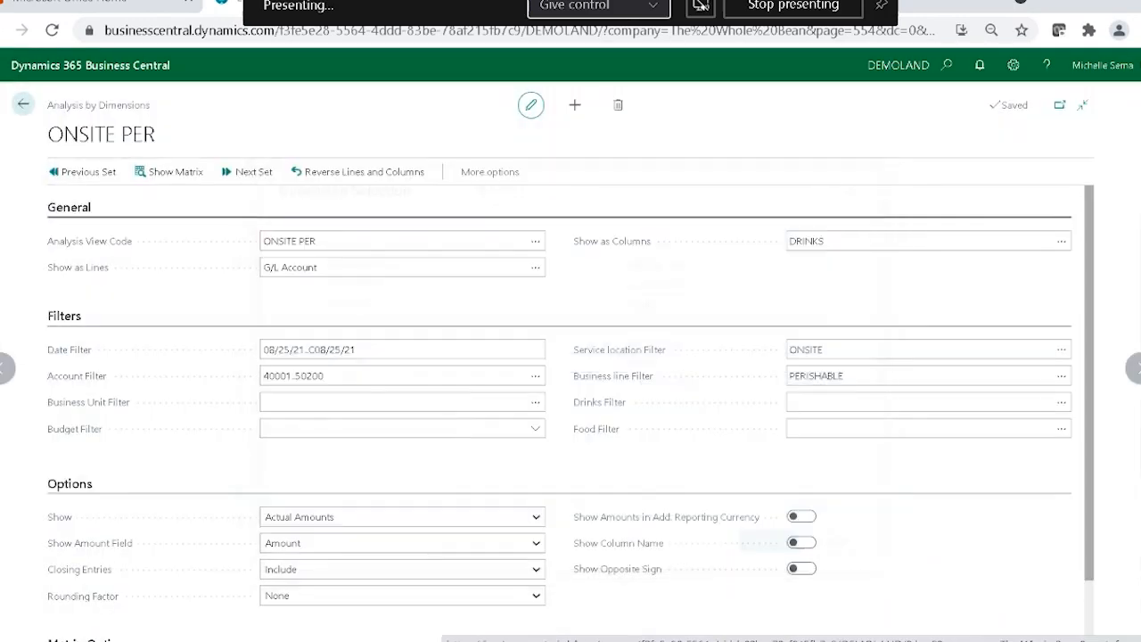
Set the matrix option View by to Month.
scroll(397, 467, down, 2)
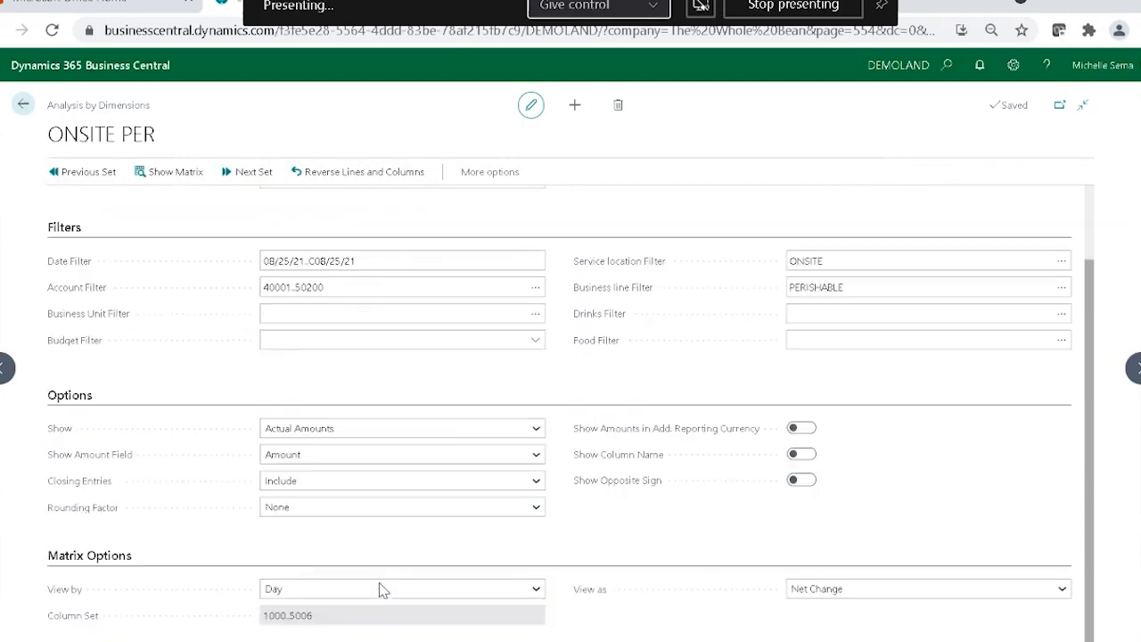
click(537, 594)
click(385, 533)
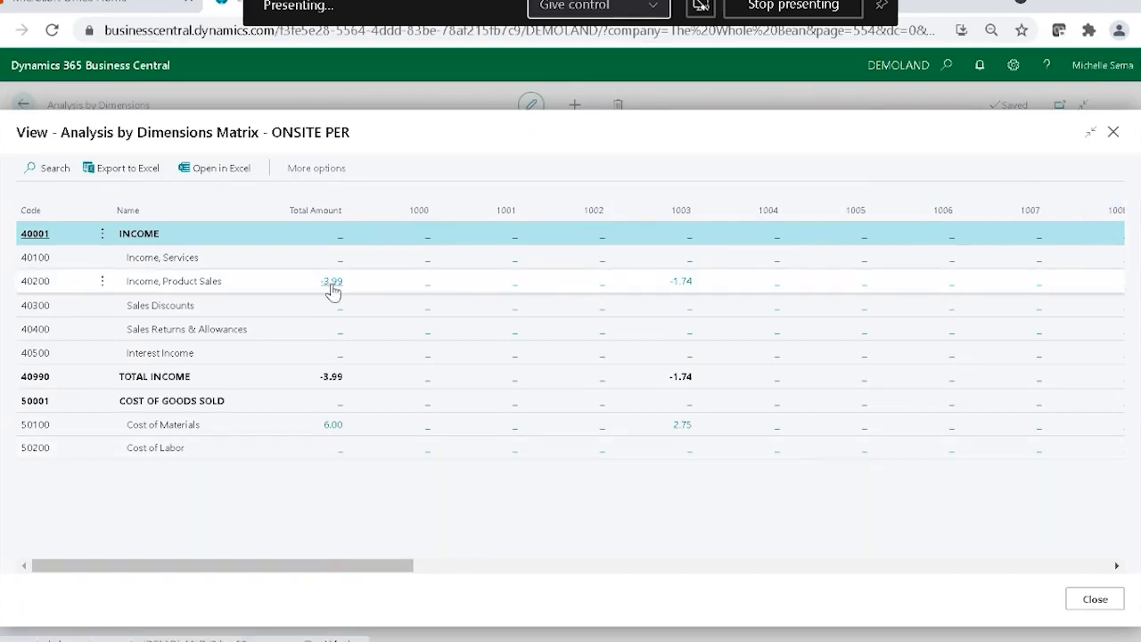
In the ONSITE PER matrix, open the analysis view entries behind account 40200's amount in the 1999 drinks column.
drag(321, 565, 560, 558)
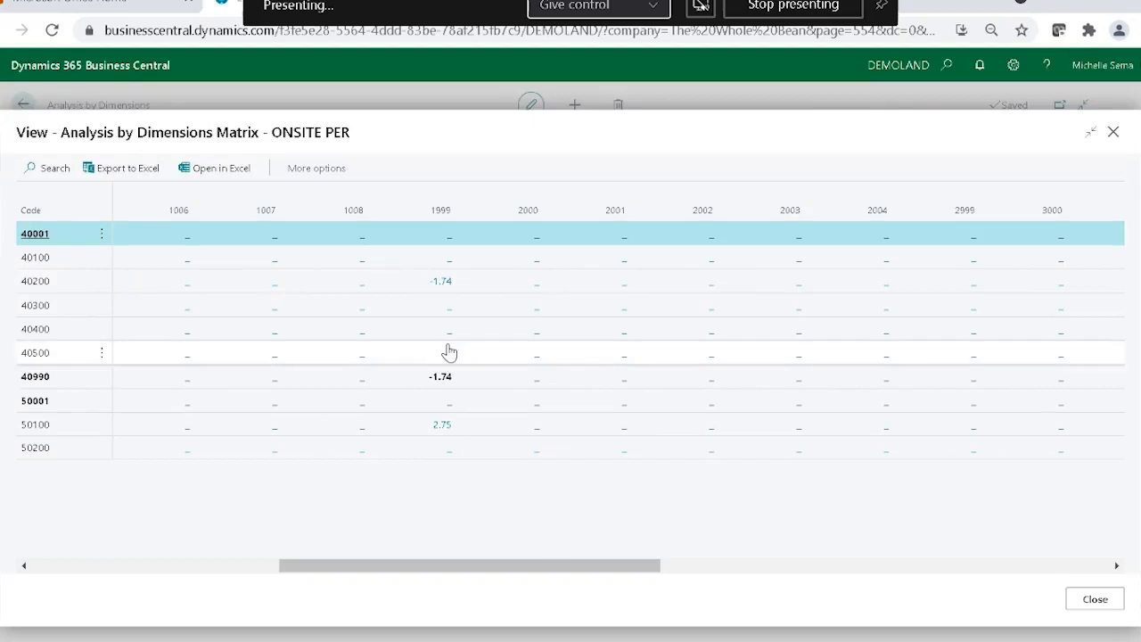
click(443, 282)
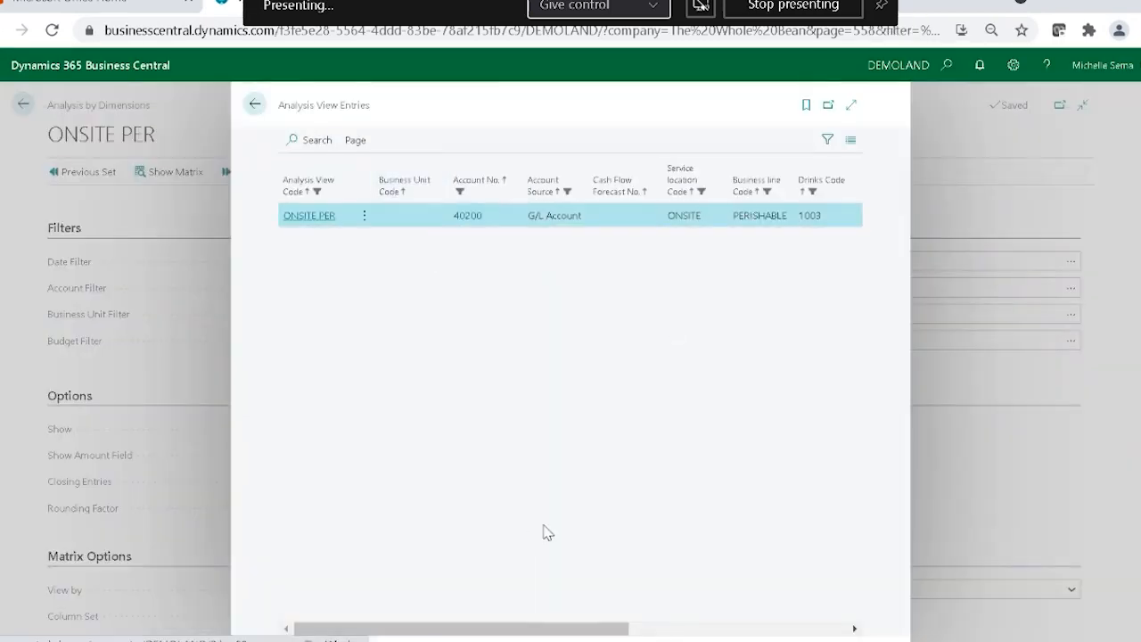
Open the G/L account card for account 40200 from its analysis view entry and return to the entries.
drag(535, 629, 472, 601)
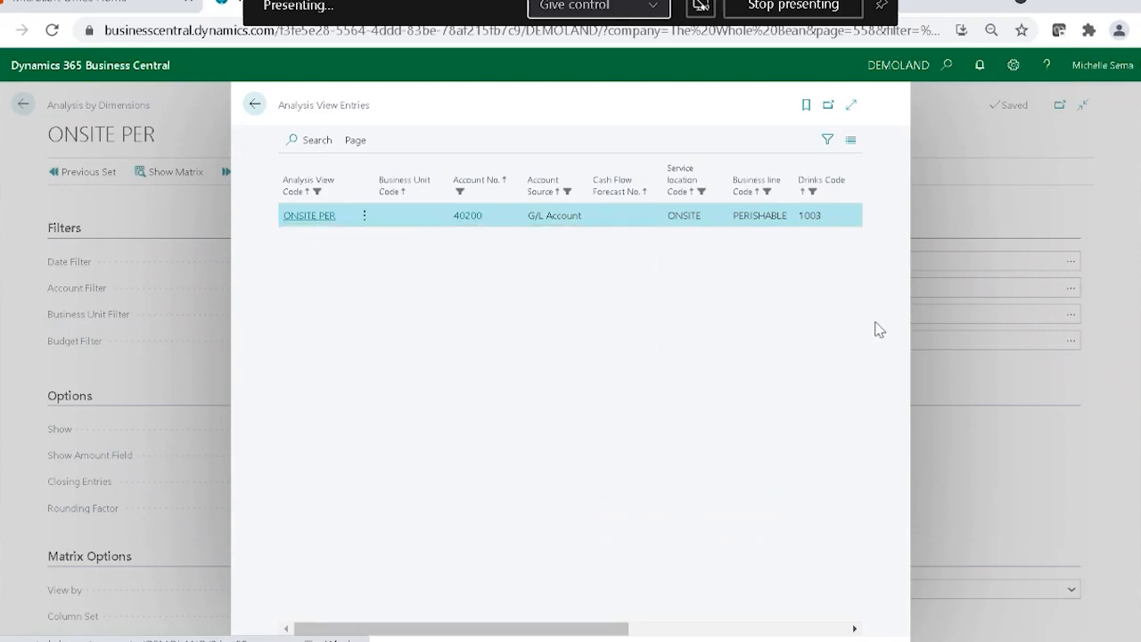
mouse_move(465, 228)
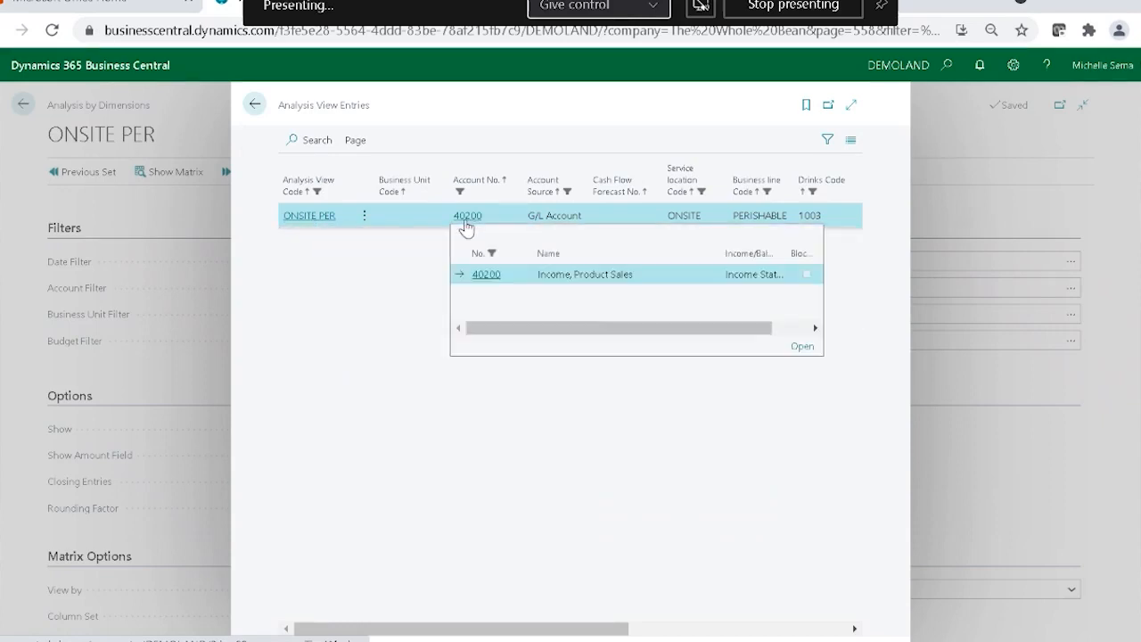
click(800, 347)
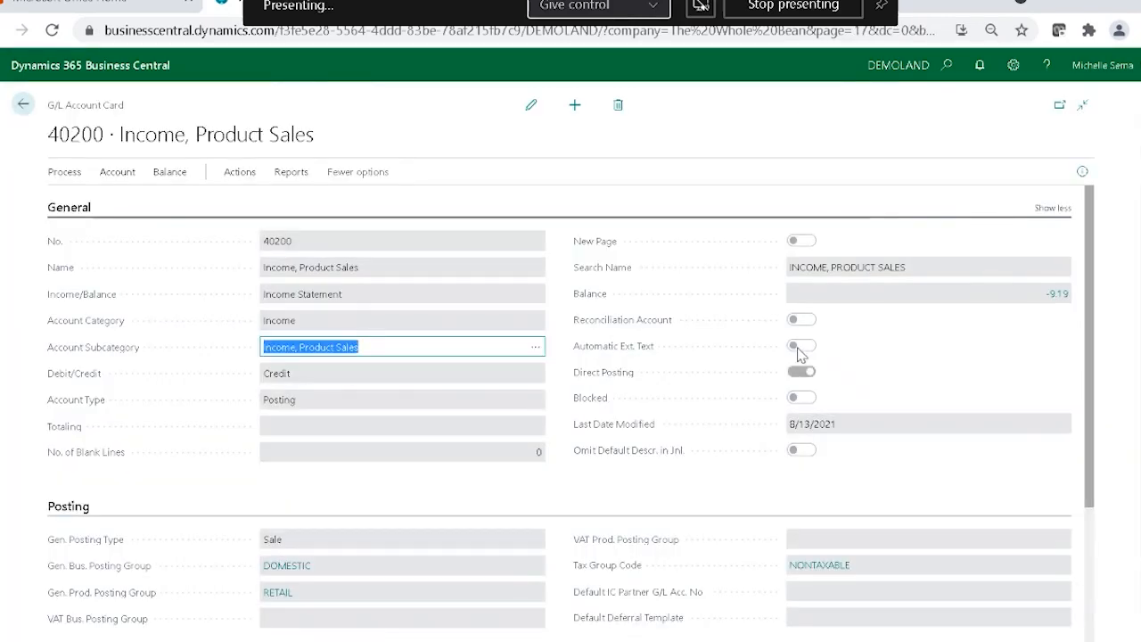
click(23, 104)
Inspect the general ledger entry and its dimension codes behind the analysis view entry's amount, and return to the matrix.
drag(552, 614, 829, 618)
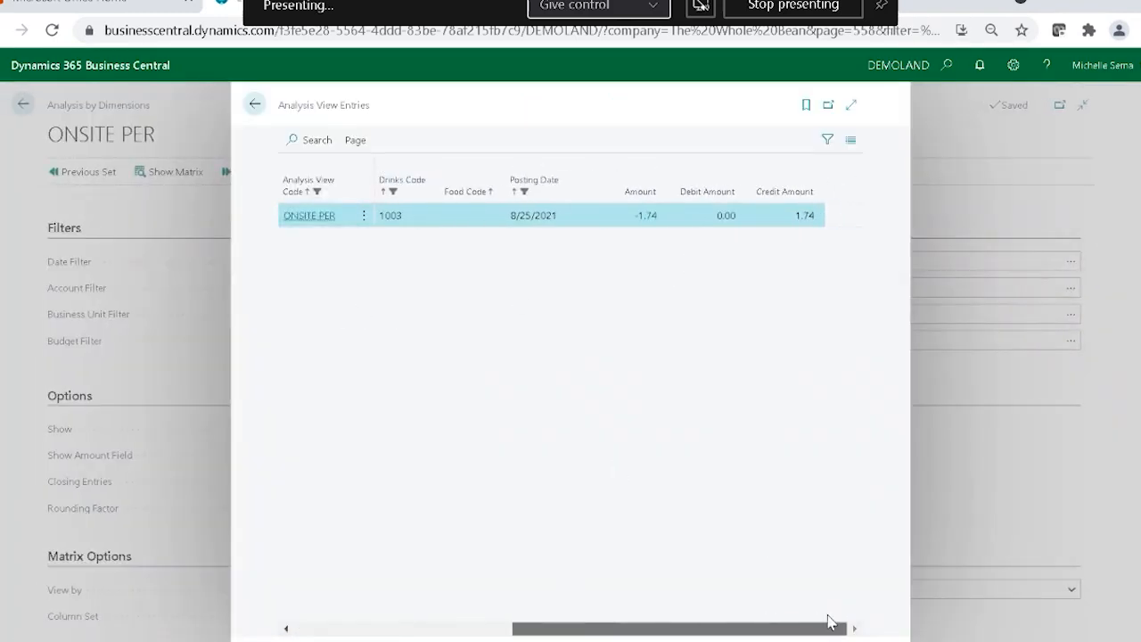
click(642, 216)
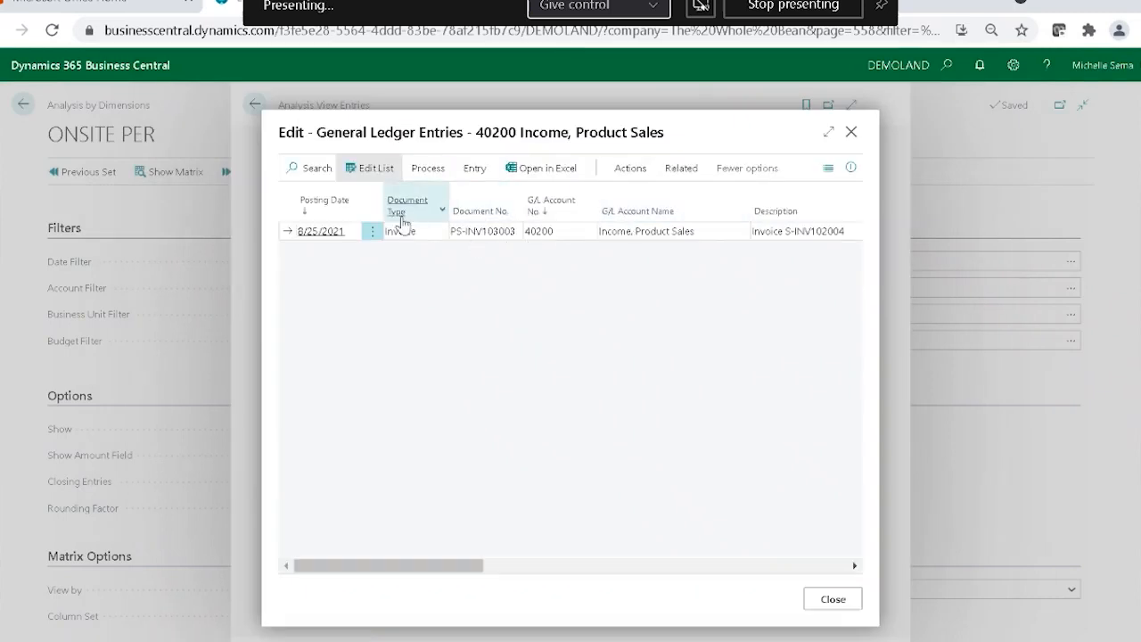
drag(444, 569, 777, 573)
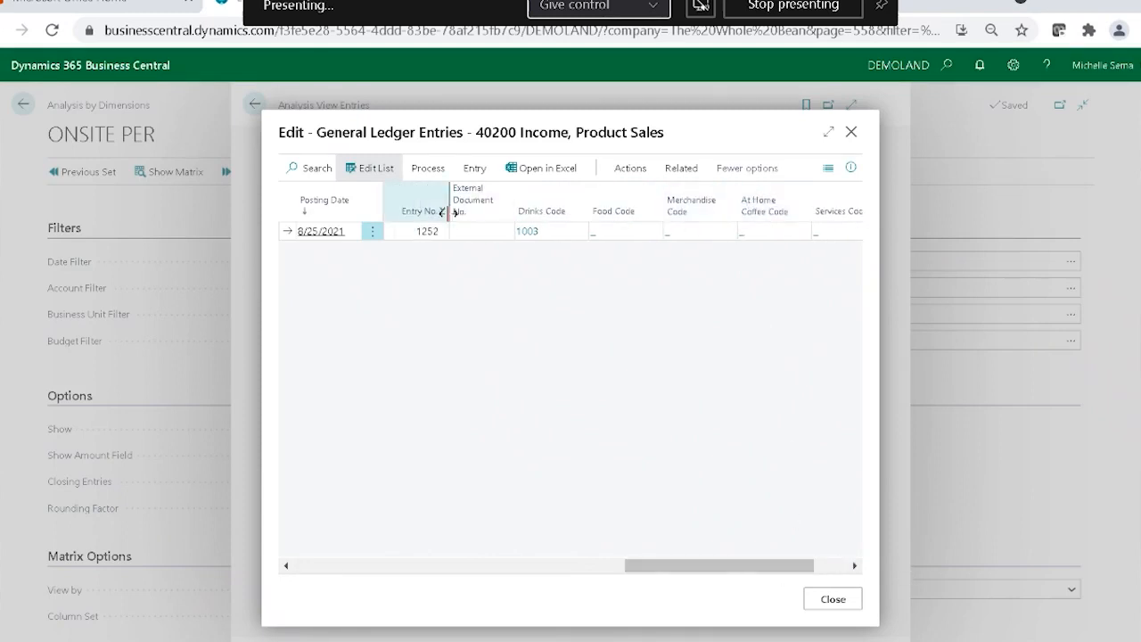
drag(752, 575, 787, 584)
click(833, 599)
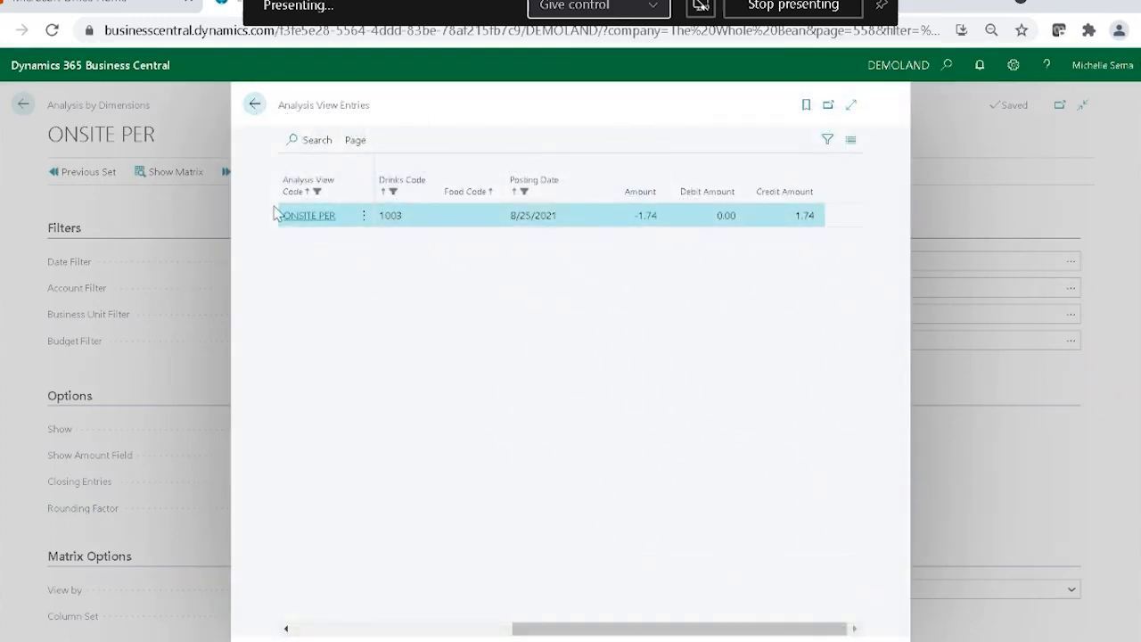
click(253, 106)
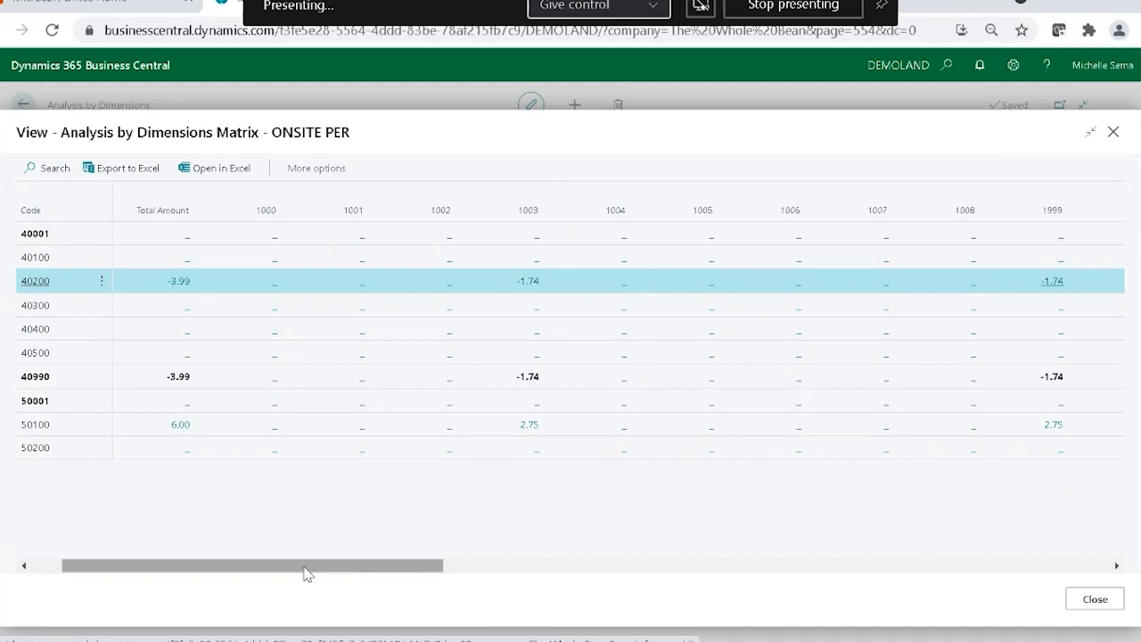
Look through the remaining drinks columns of the ONSITE PER matrix and close it.
drag(304, 568, 594, 558)
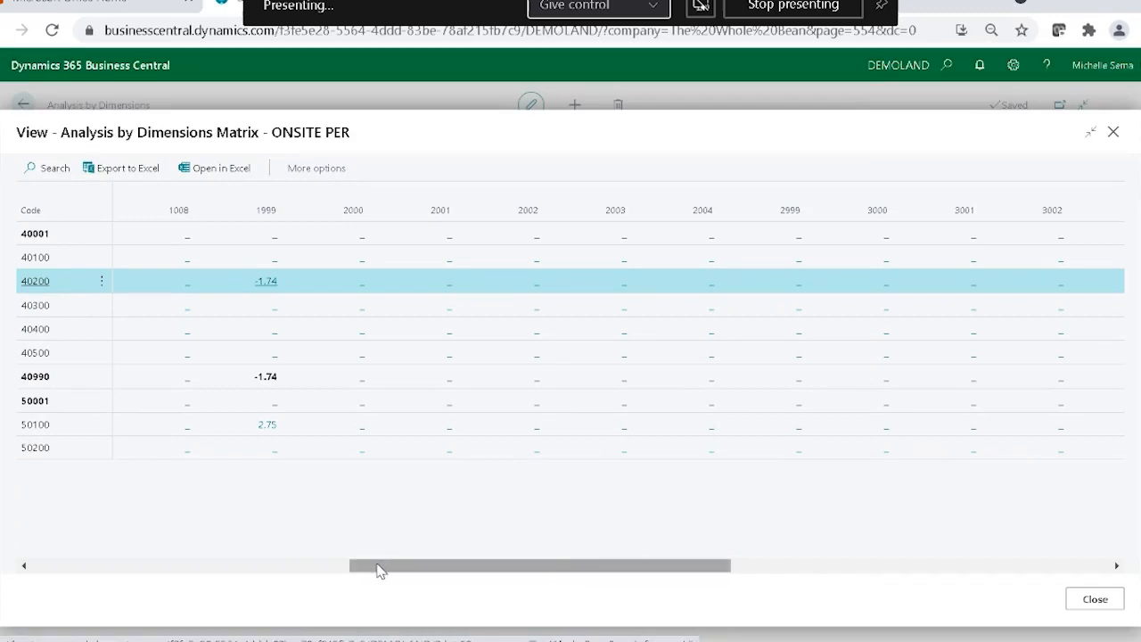
drag(377, 571, 622, 566)
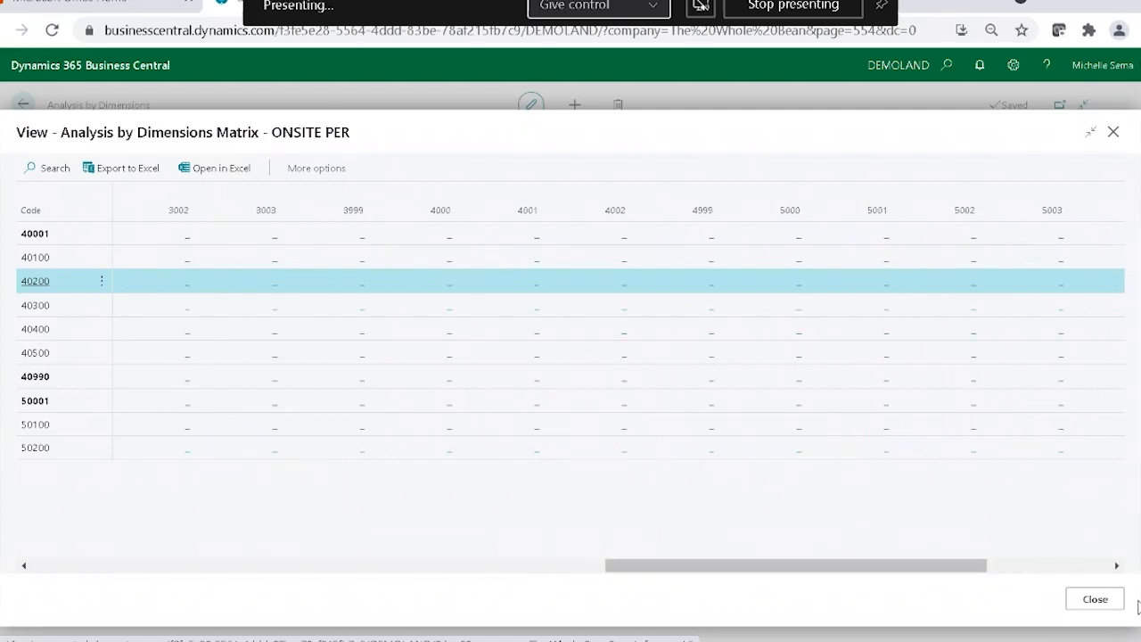
click(1095, 598)
Choose BUSINESS LINE for Show as Lines and clear the Business line Filter.
scroll(664, 393, up, 2)
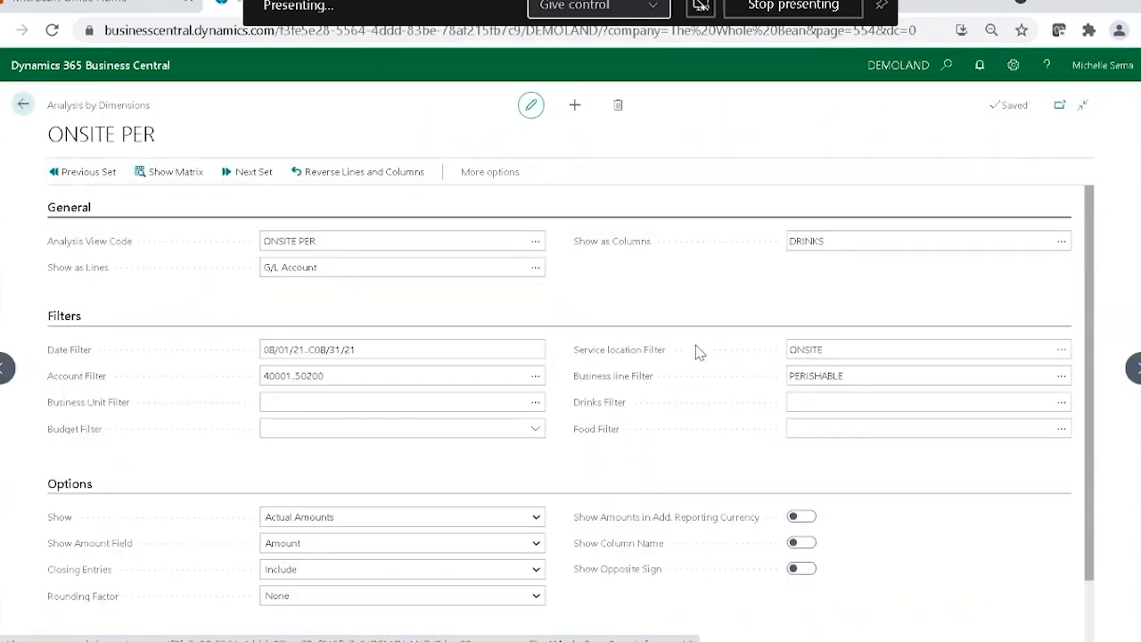
click(533, 268)
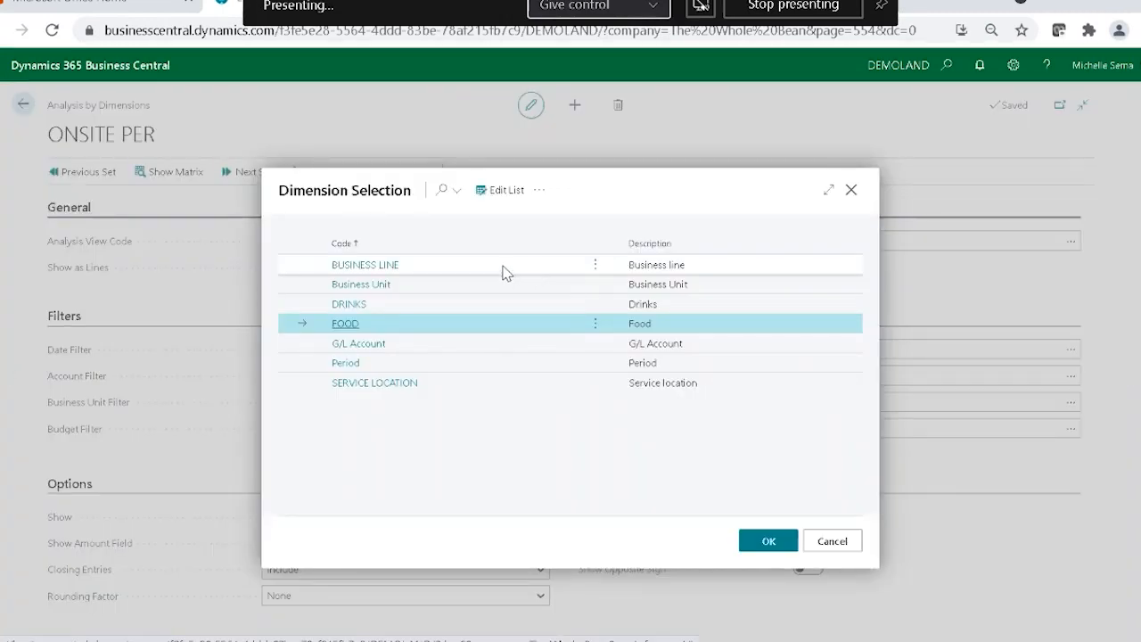
click(506, 270)
click(765, 541)
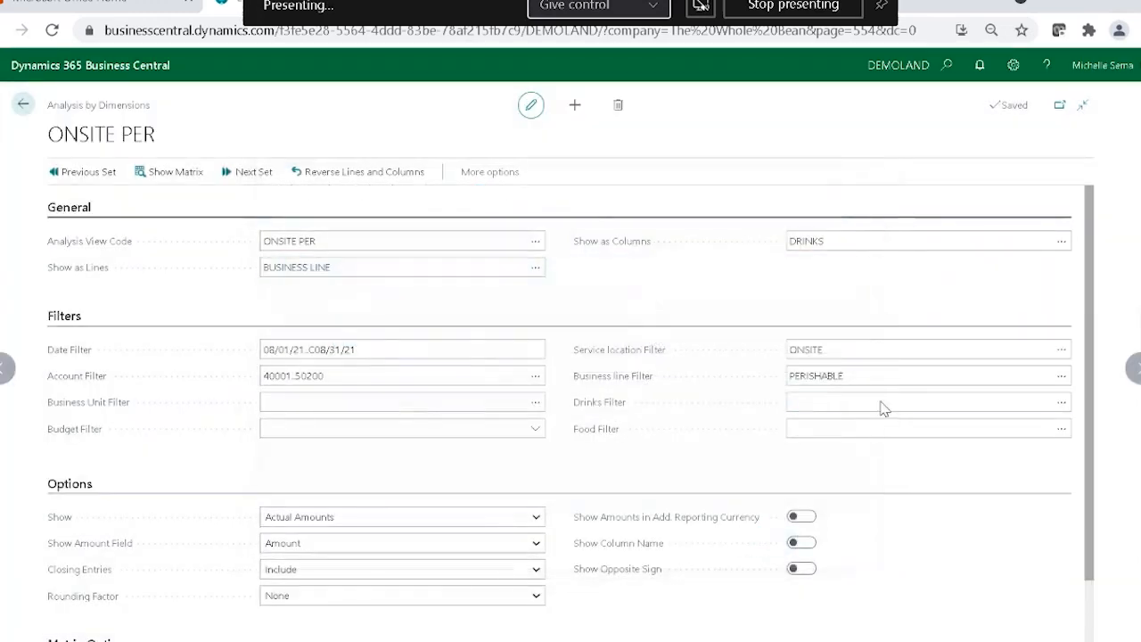
click(874, 382)
key(Delete)
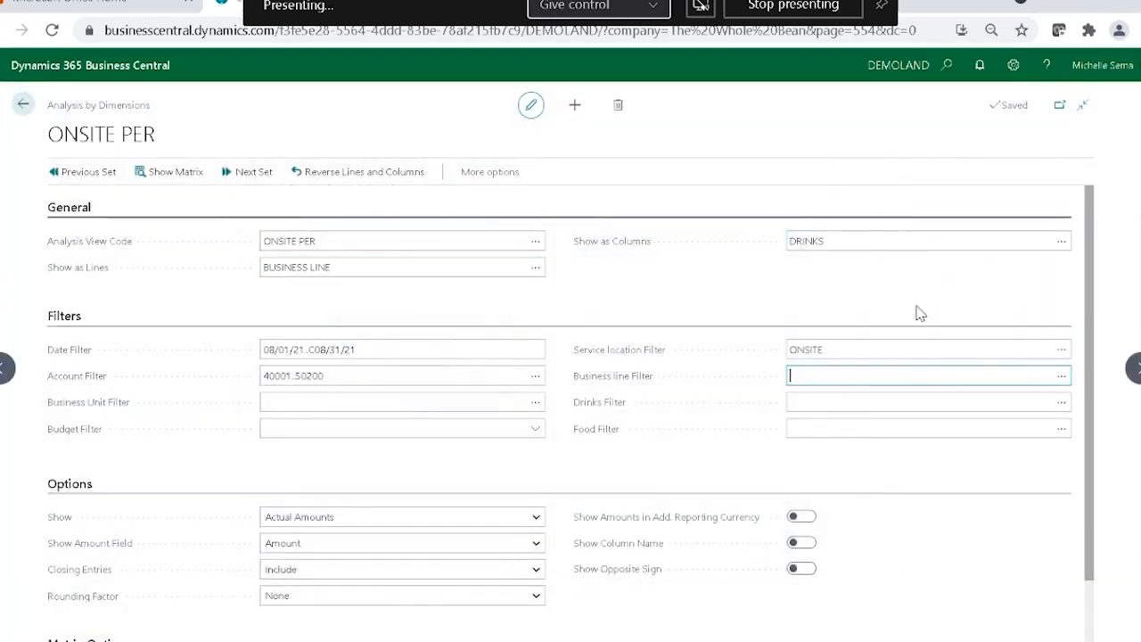
Choose G/L Account for Show as Columns.
click(1057, 253)
click(1060, 242)
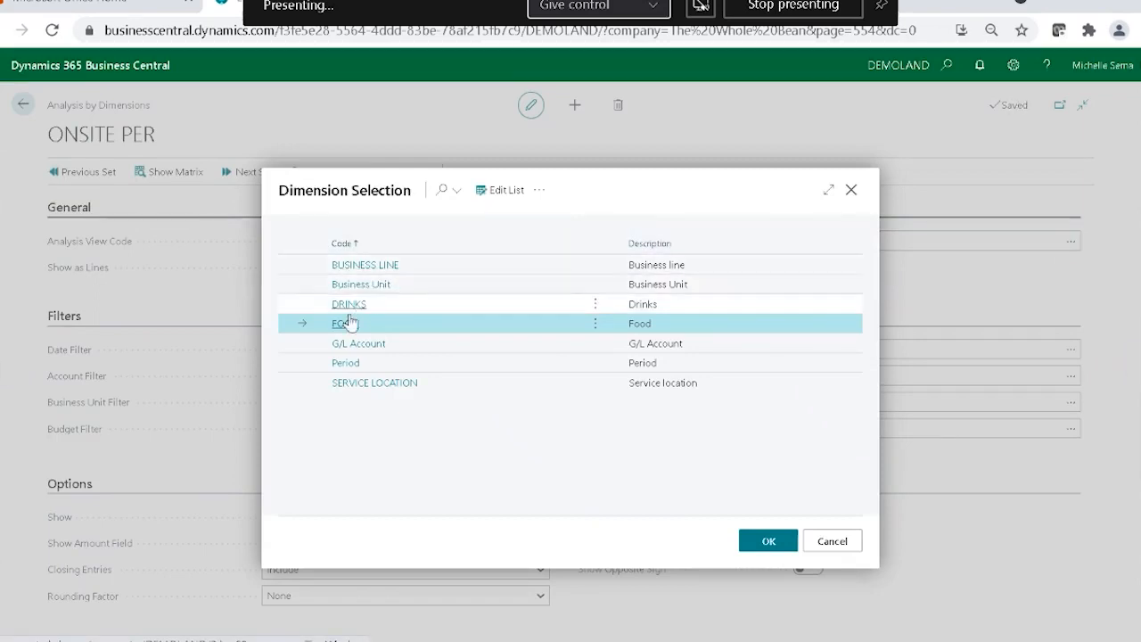
double_click(352, 343)
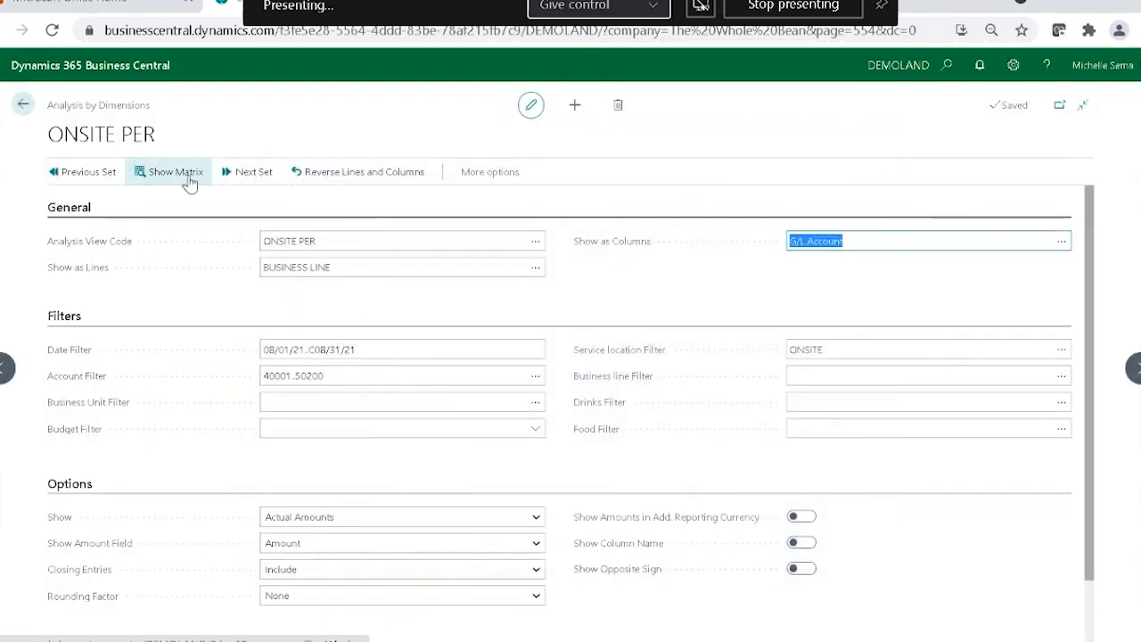
View the ONSITE PER matrix with business lines against G/L accounts, close it, and return to the analysis views list.
click(178, 174)
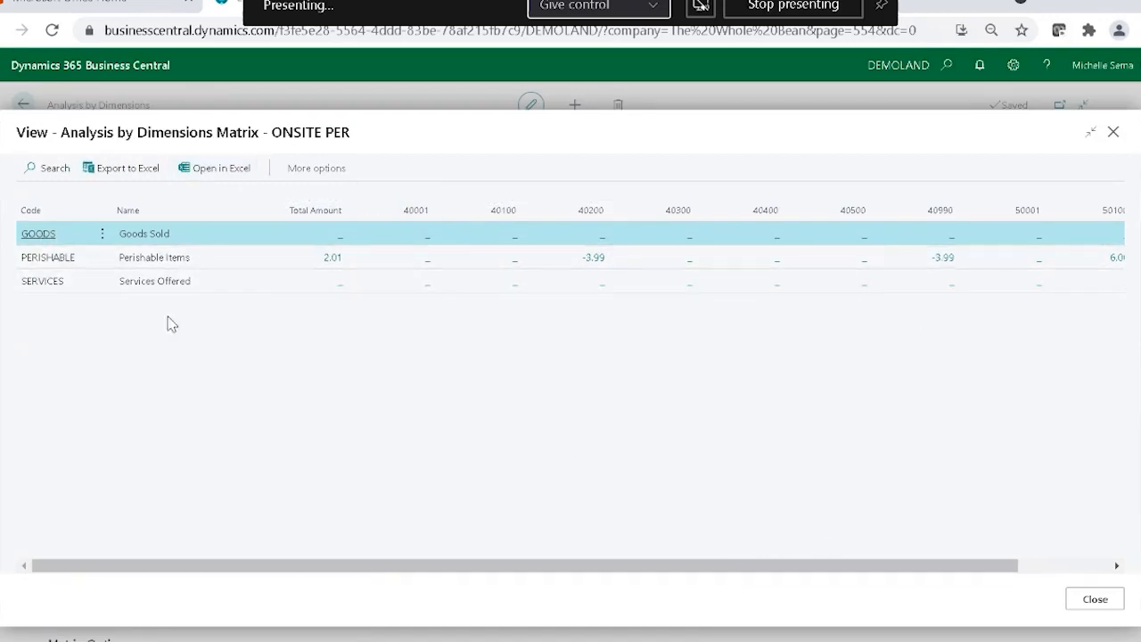
drag(293, 566, 239, 555)
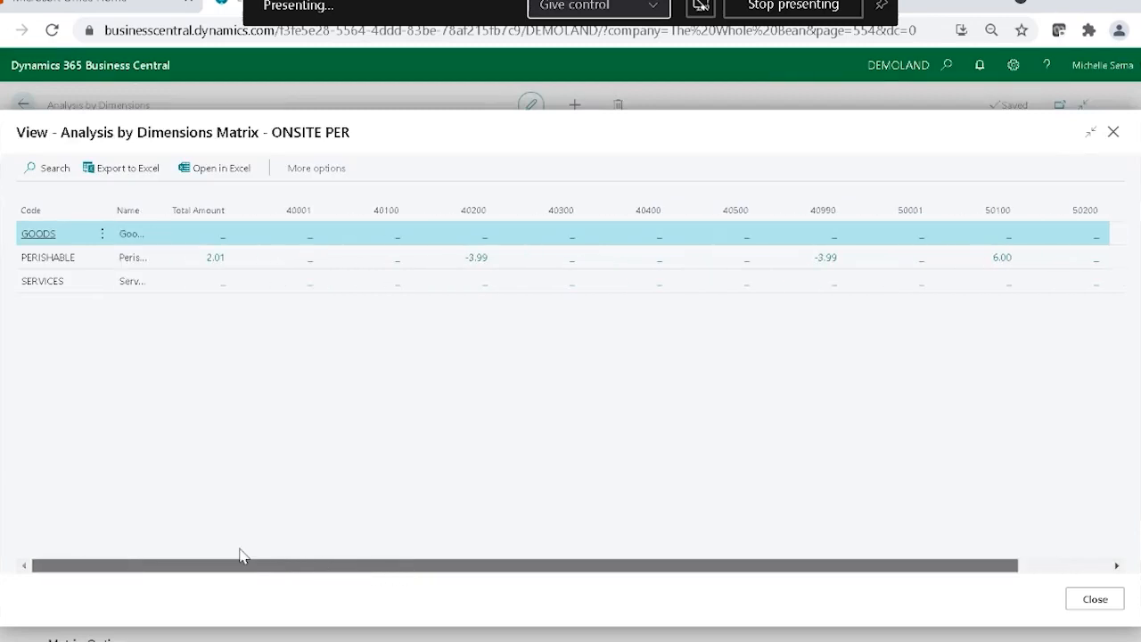
click(1095, 599)
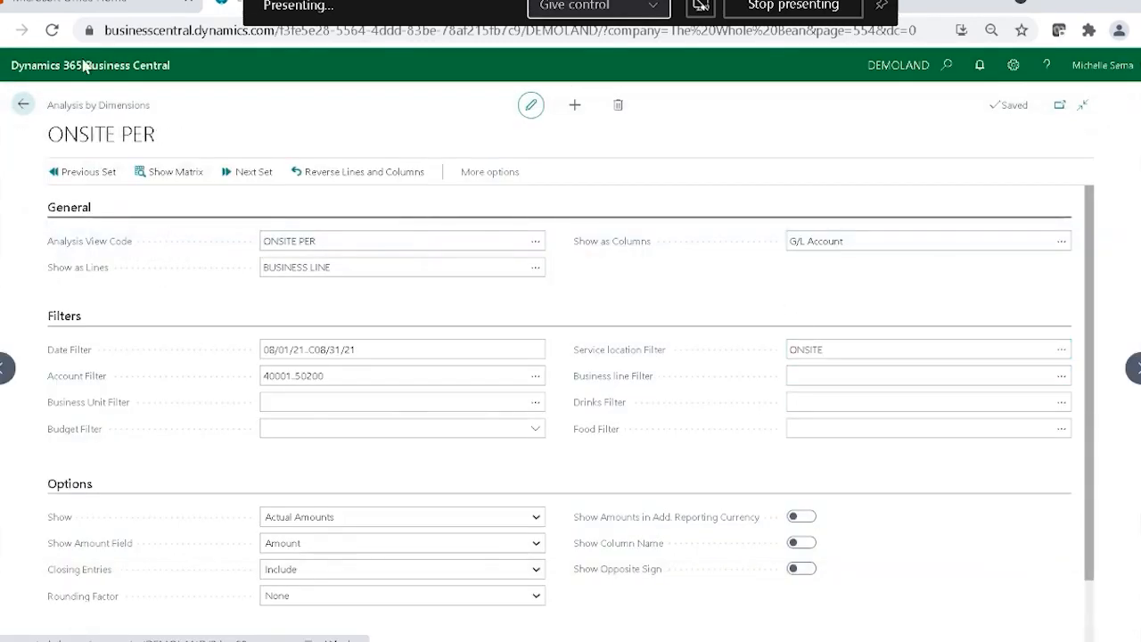
click(23, 104)
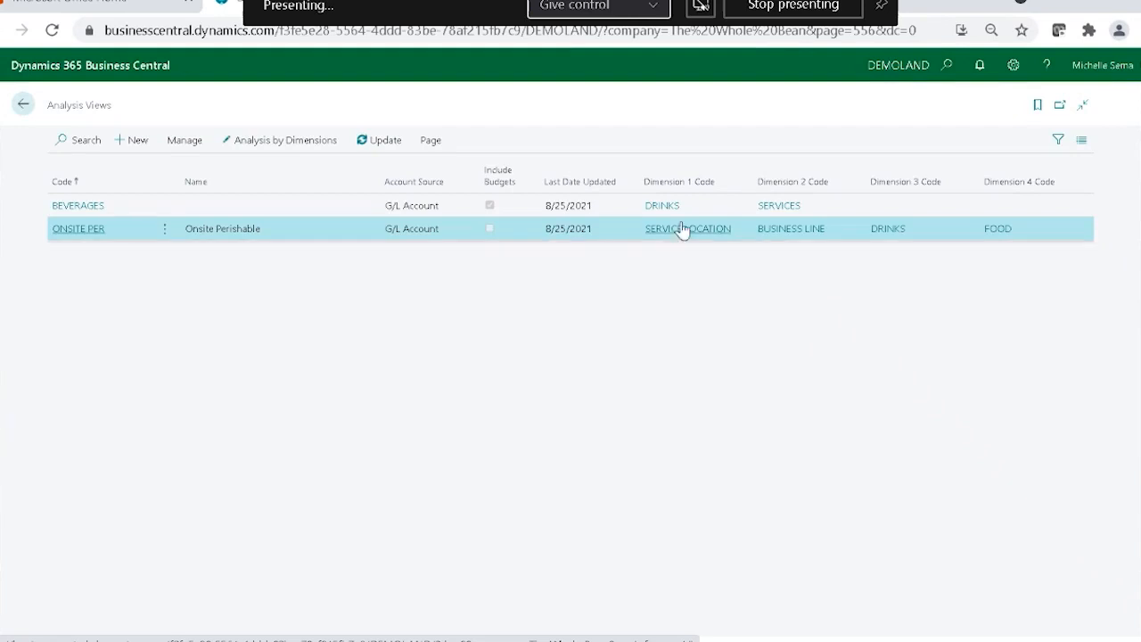
Reopen Analysis by Dimensions for ONSITE PER with its default settings, show the matrix, and export it to Excel.
click(274, 142)
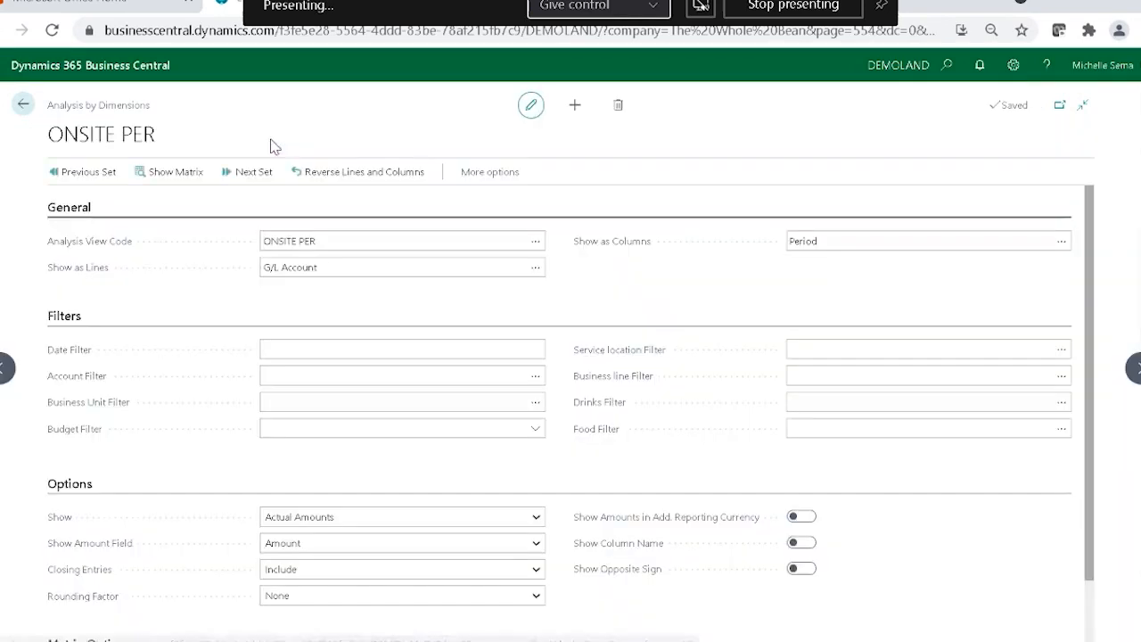
click(164, 172)
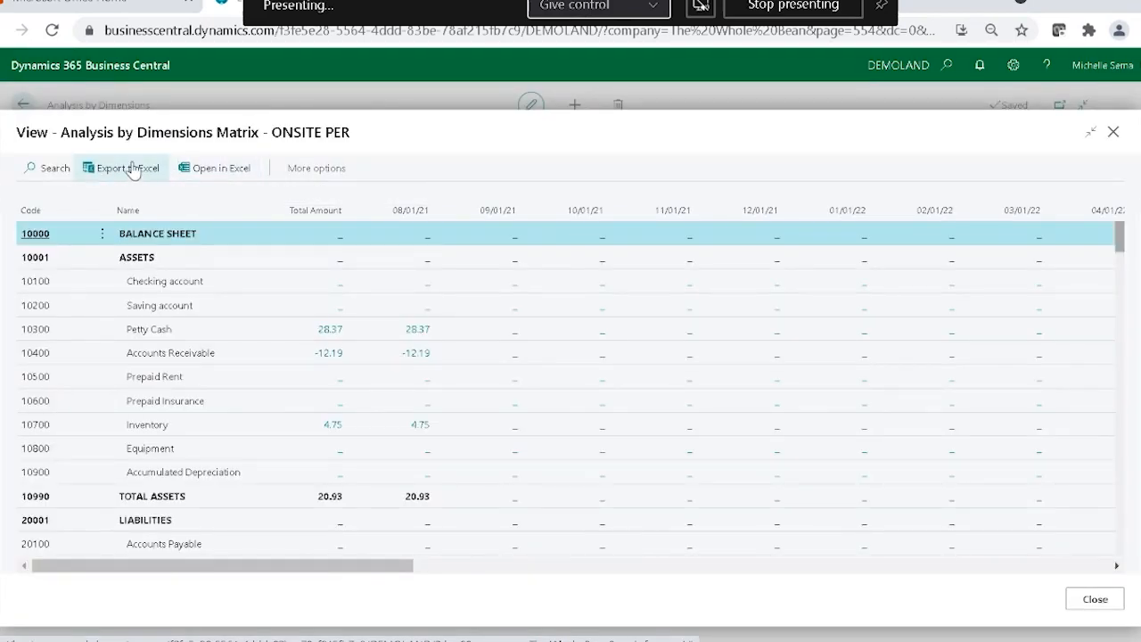
click(129, 169)
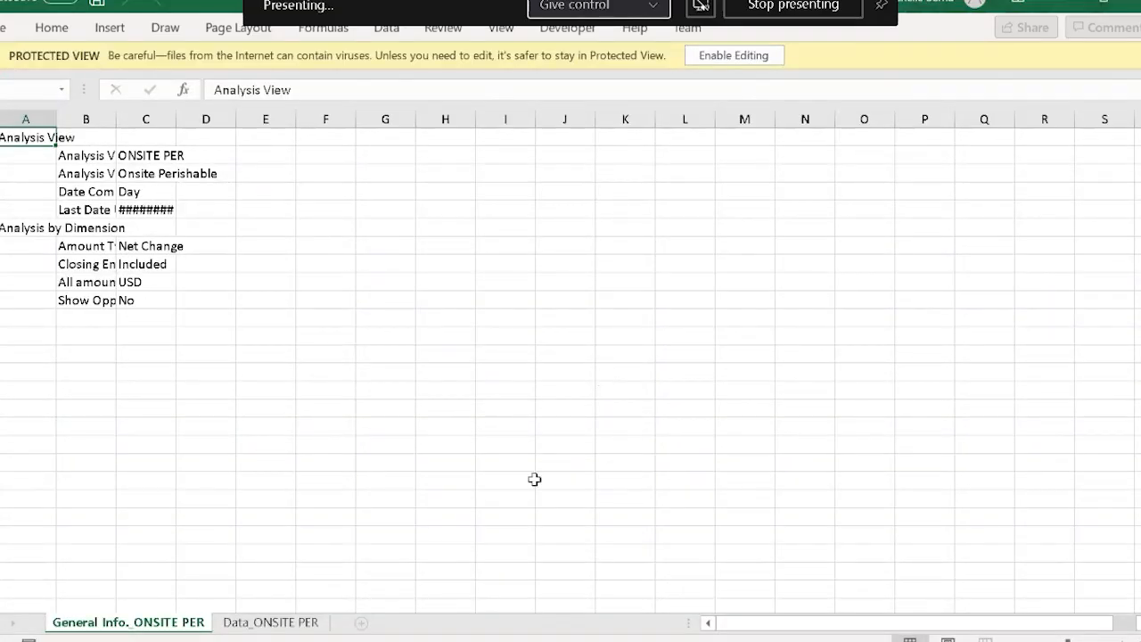
In the exported workbook, autofit column C on General Info._ONSITE PER and the Day, Week and Accounting Period columns on Data_ONSITE PER.
double_click(175, 124)
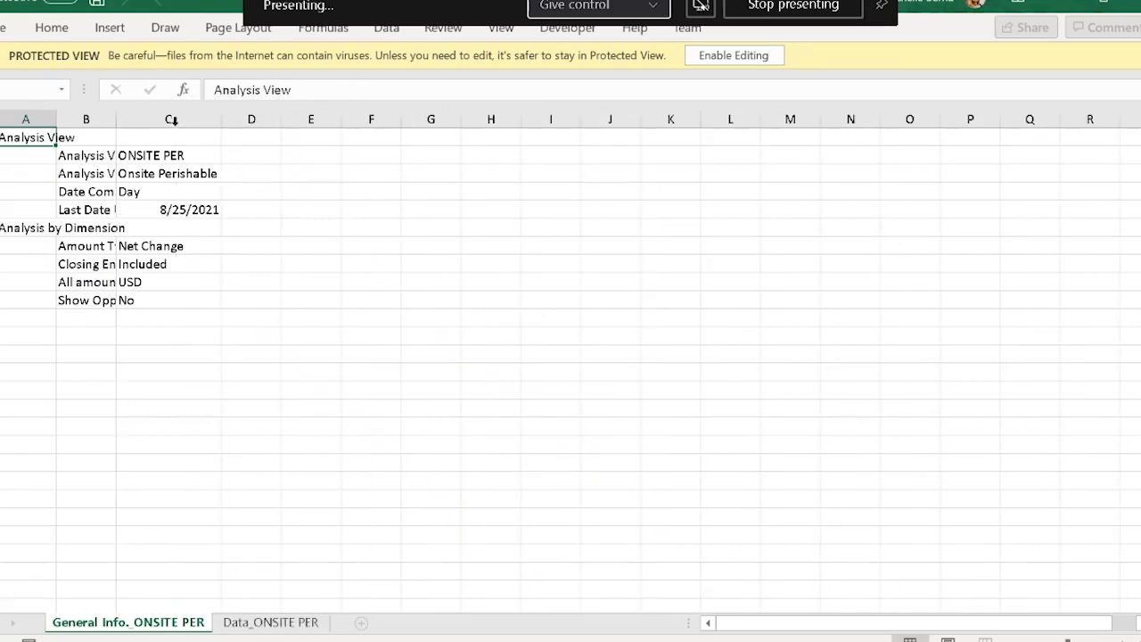
click(295, 624)
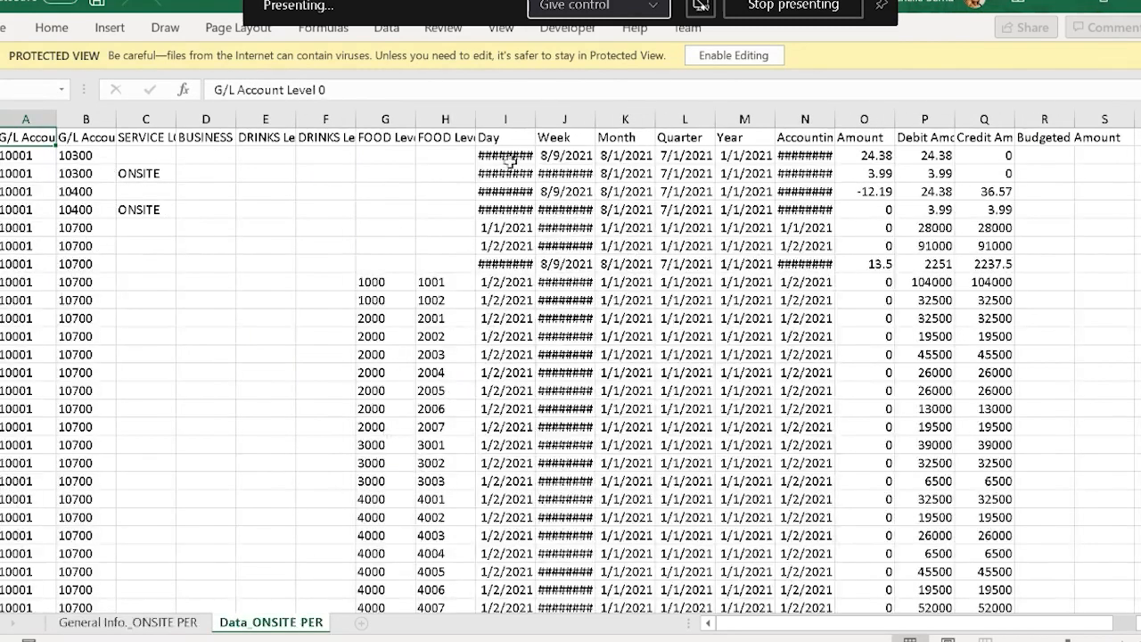
double_click(535, 119)
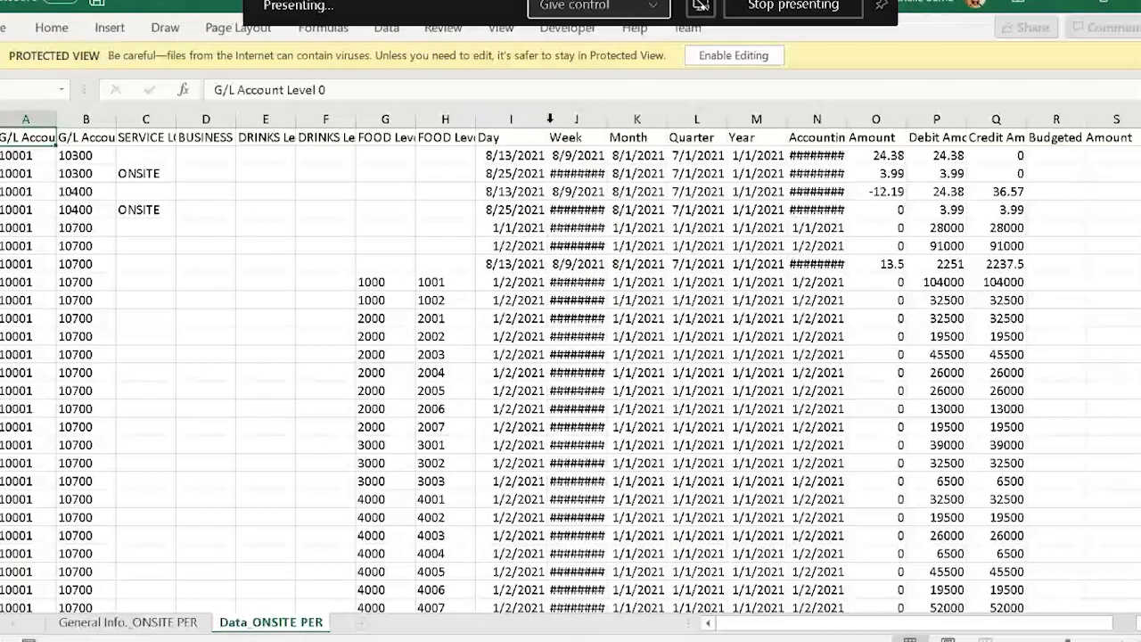
click(599, 117)
double_click(607, 118)
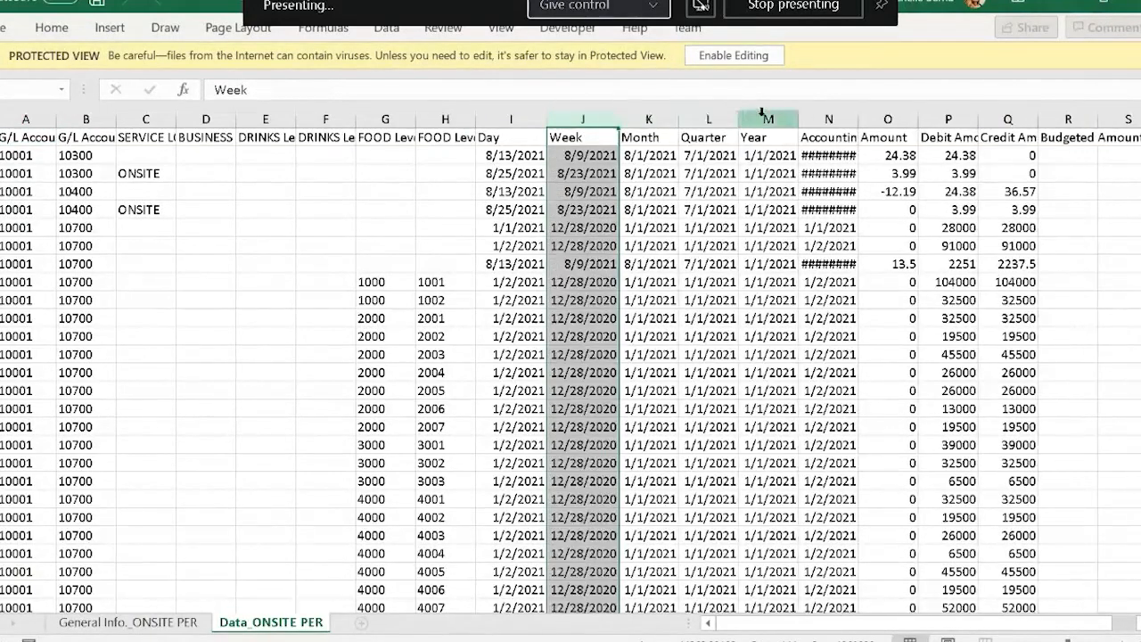
double_click(859, 120)
drag(778, 625, 802, 624)
drag(892, 626, 864, 625)
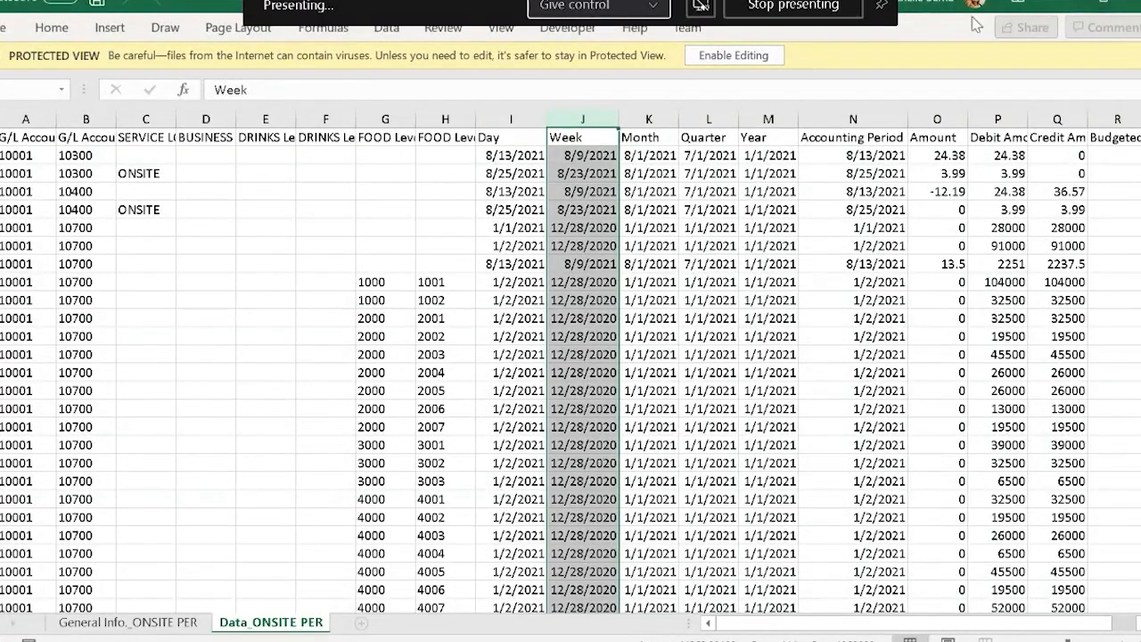
Open the ONSITE PER matrix itself in Excel and look through its monthly columns from 08/01/21 to 01/01/22.
click(734, 56)
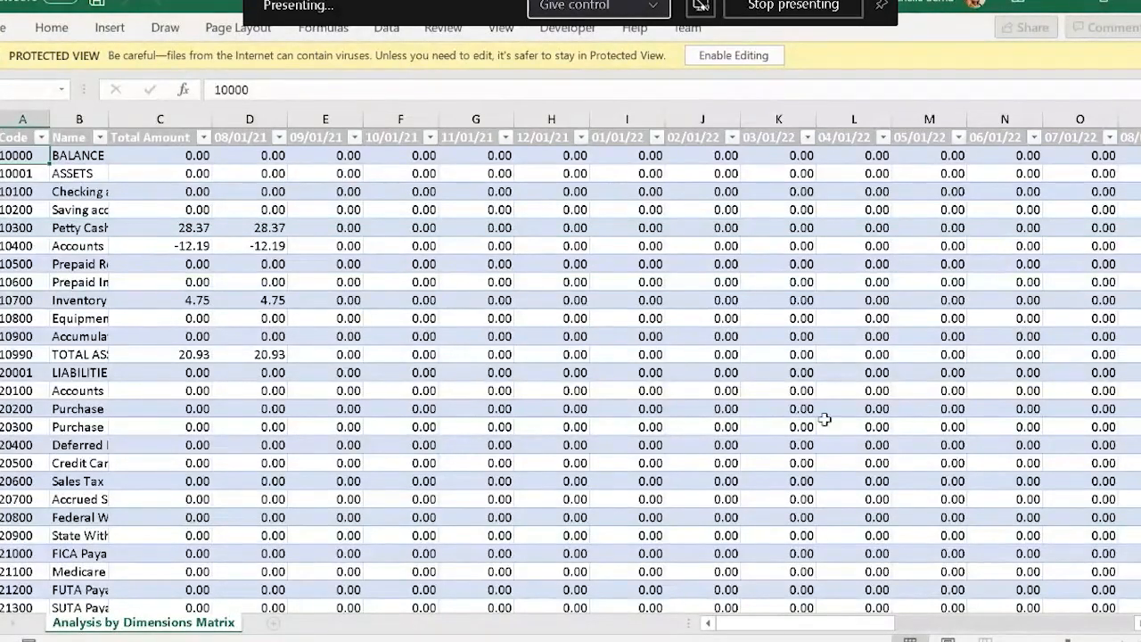
click(250, 119)
drag(326, 119, 401, 114)
click(401, 114)
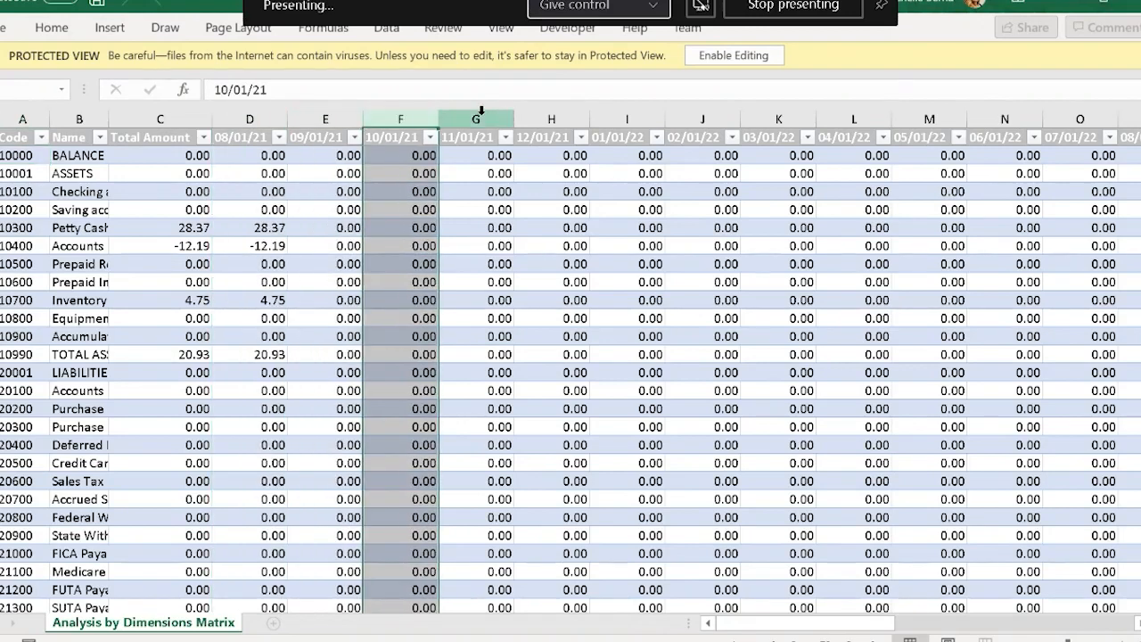
click(477, 114)
click(547, 112)
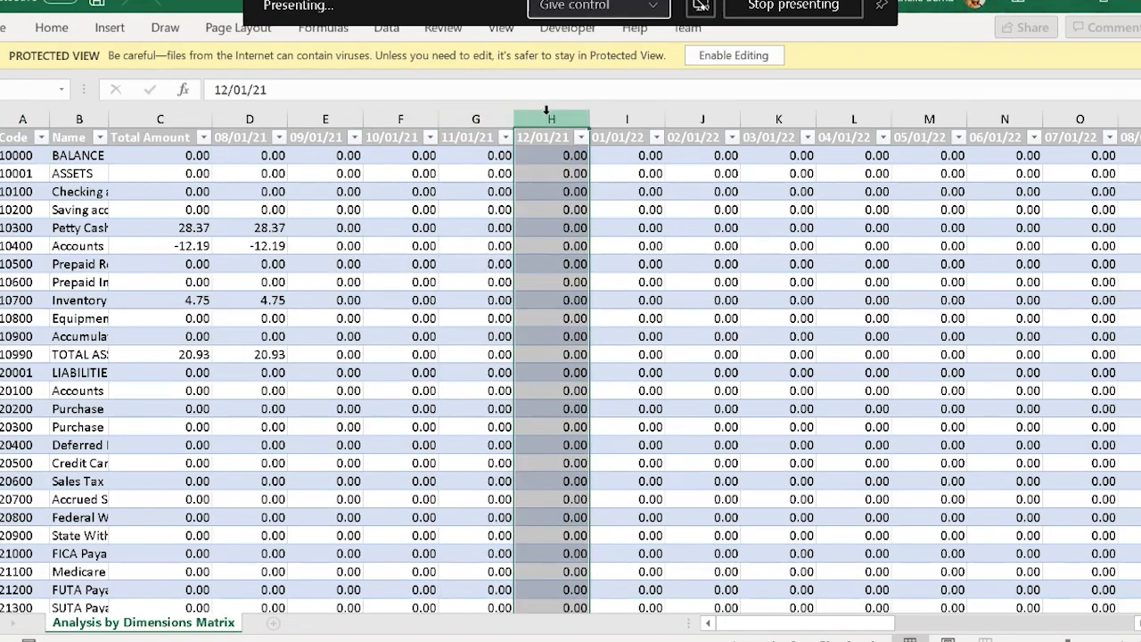
click(631, 119)
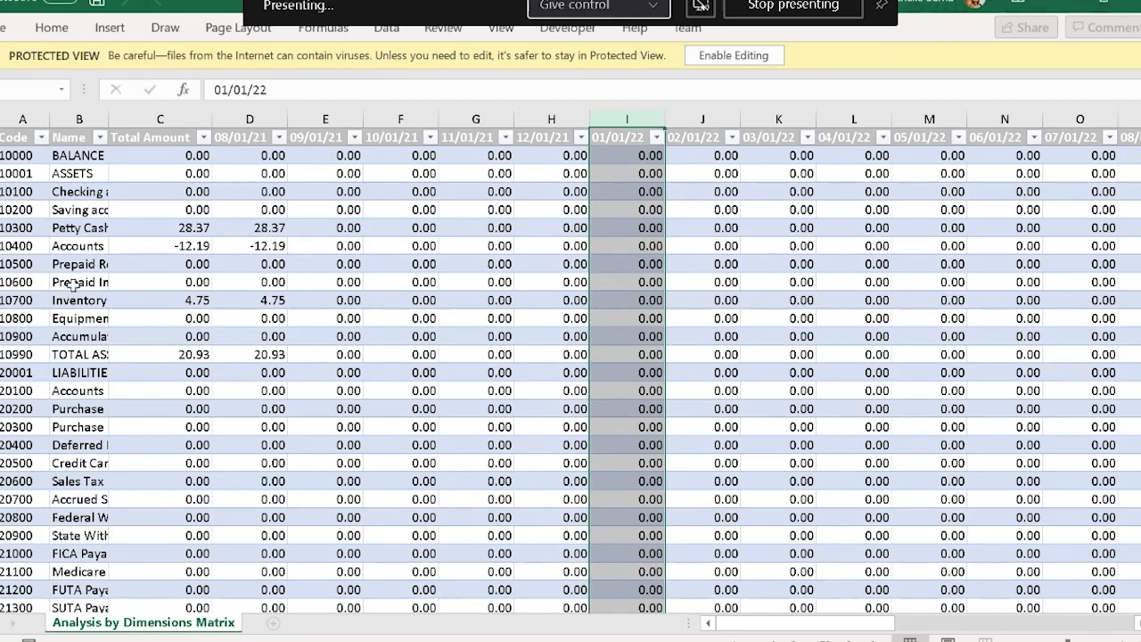
Look through the G/L account rows of the Analysis by Dimensions Matrix sheet and return to the Business Central matrix.
scroll(83, 268, down, 7)
scroll(96, 324, down, 5)
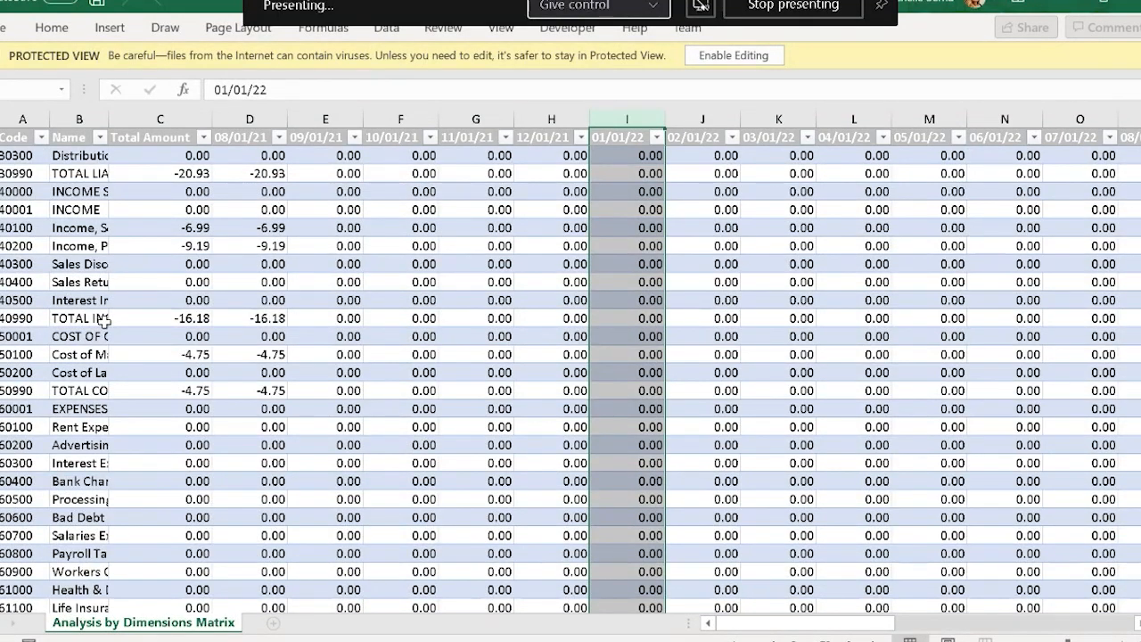
scroll(98, 321, up, 7)
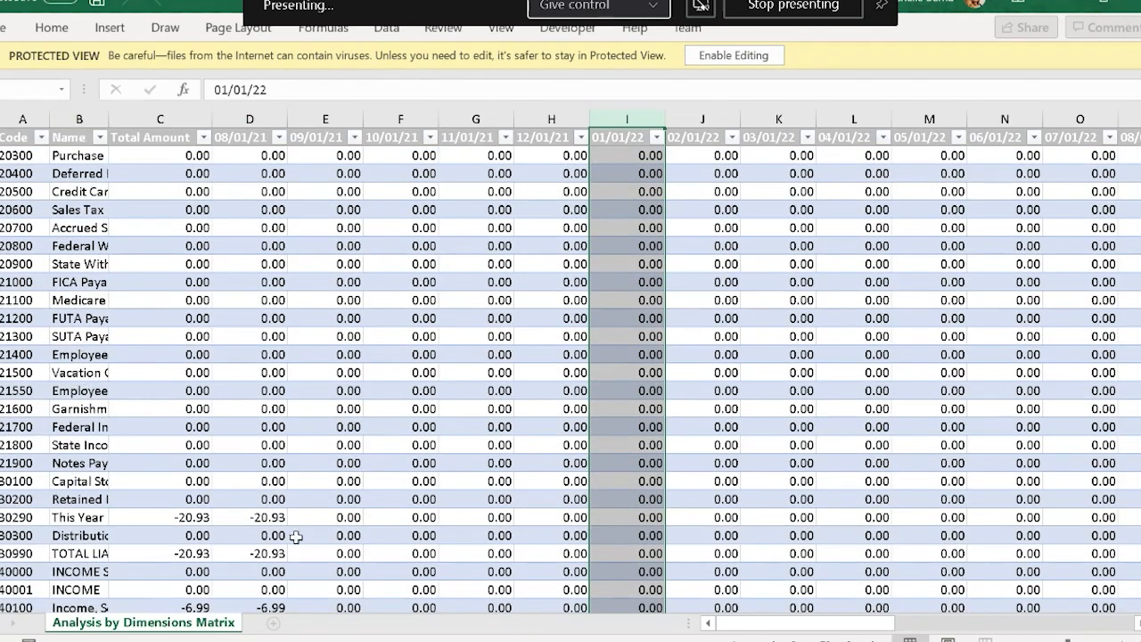
mouse_move(820, 633)
mouse_down()
mouse_move(1052, 635)
mouse_move(812, 633)
mouse_up()
click(535, 245)
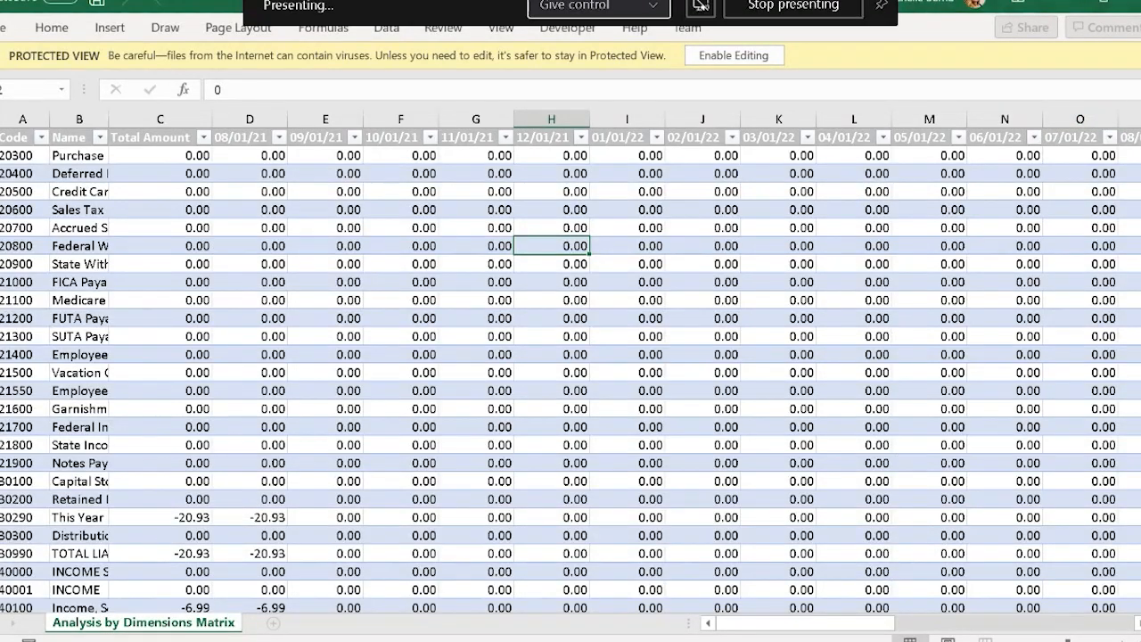
click(1058, 2)
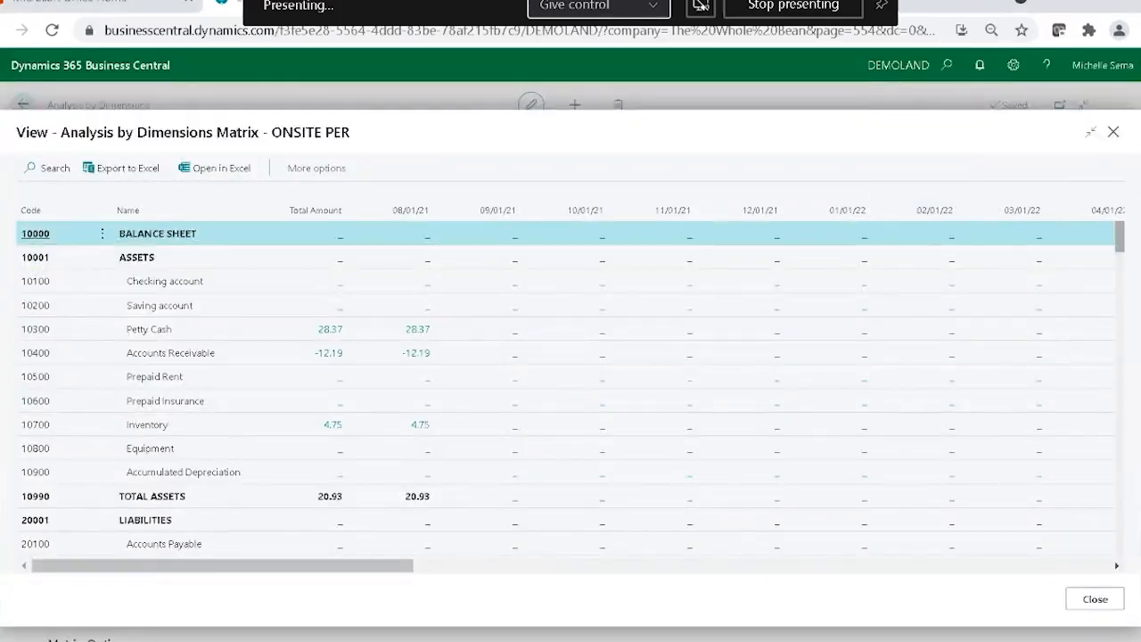
Close the ONSITE PER matrix, leave the analysis views, and open the DEFAULT batch of the General Journals.
click(1114, 131)
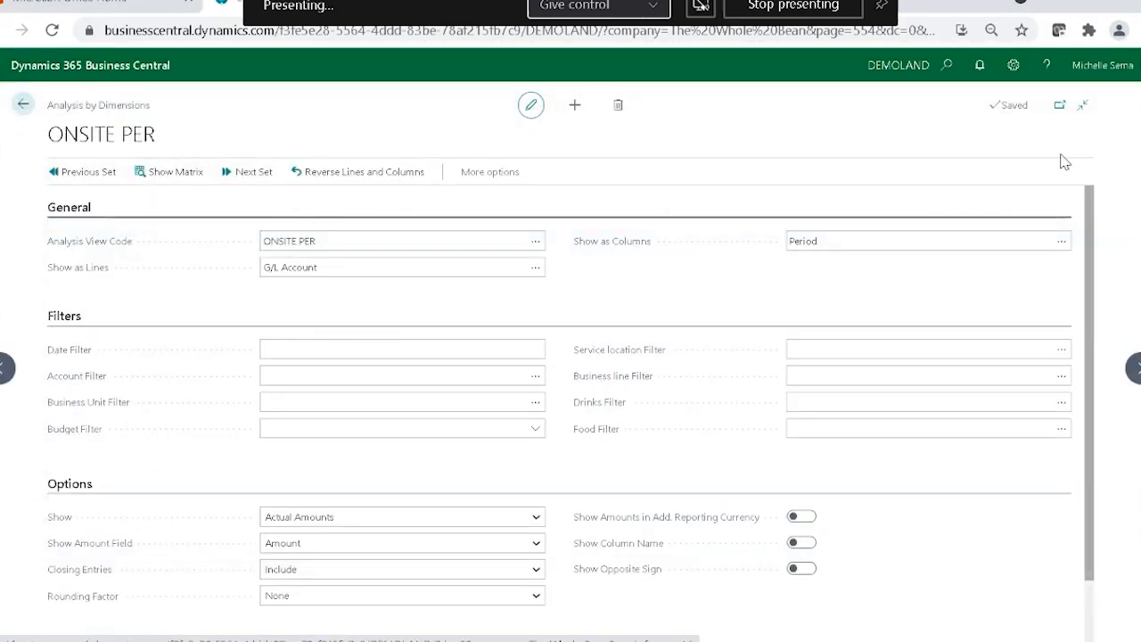
click(24, 105)
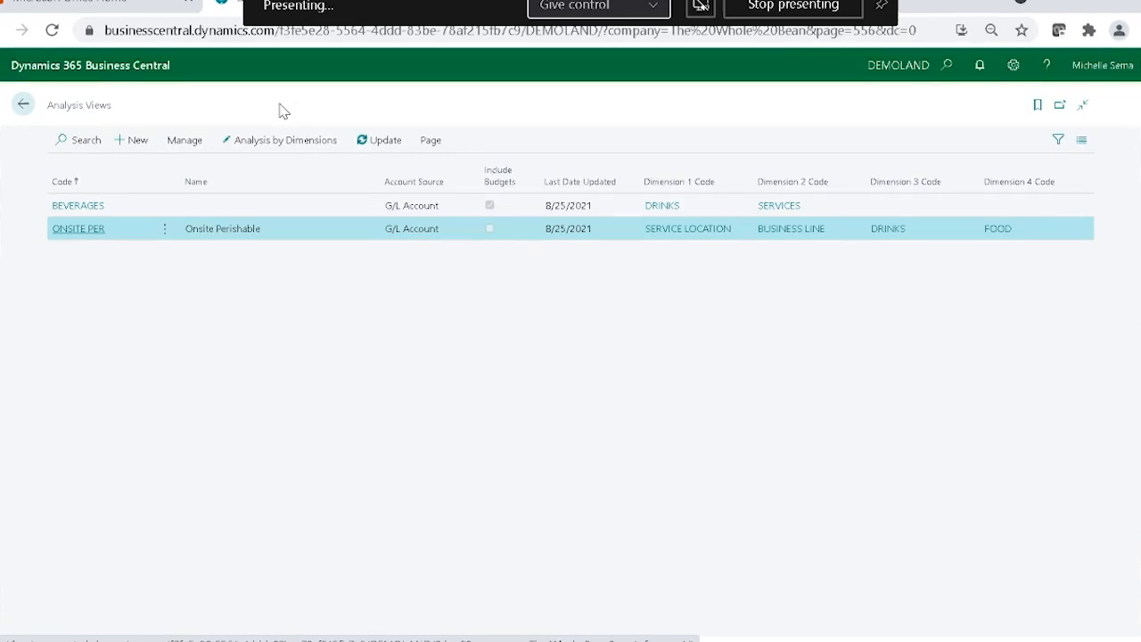
click(21, 114)
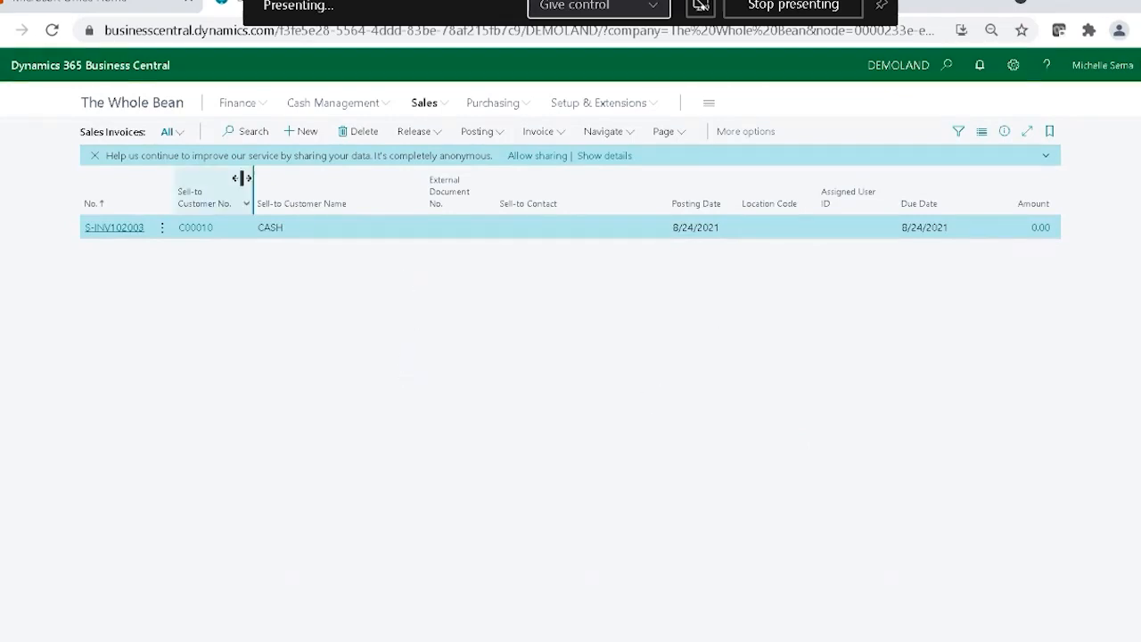
click(259, 104)
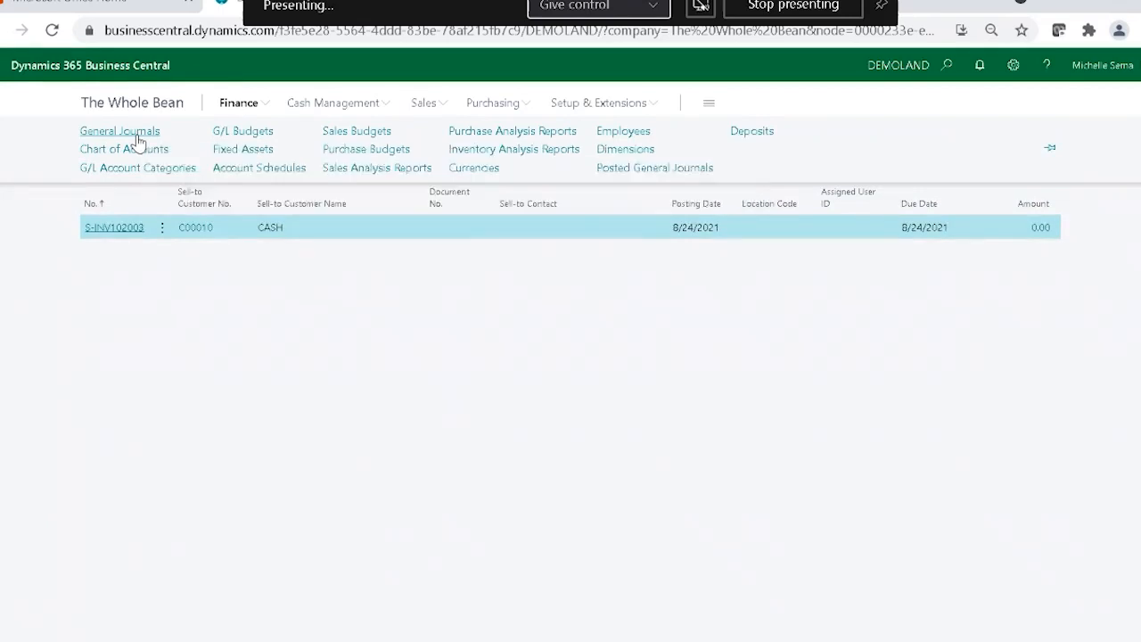
click(135, 136)
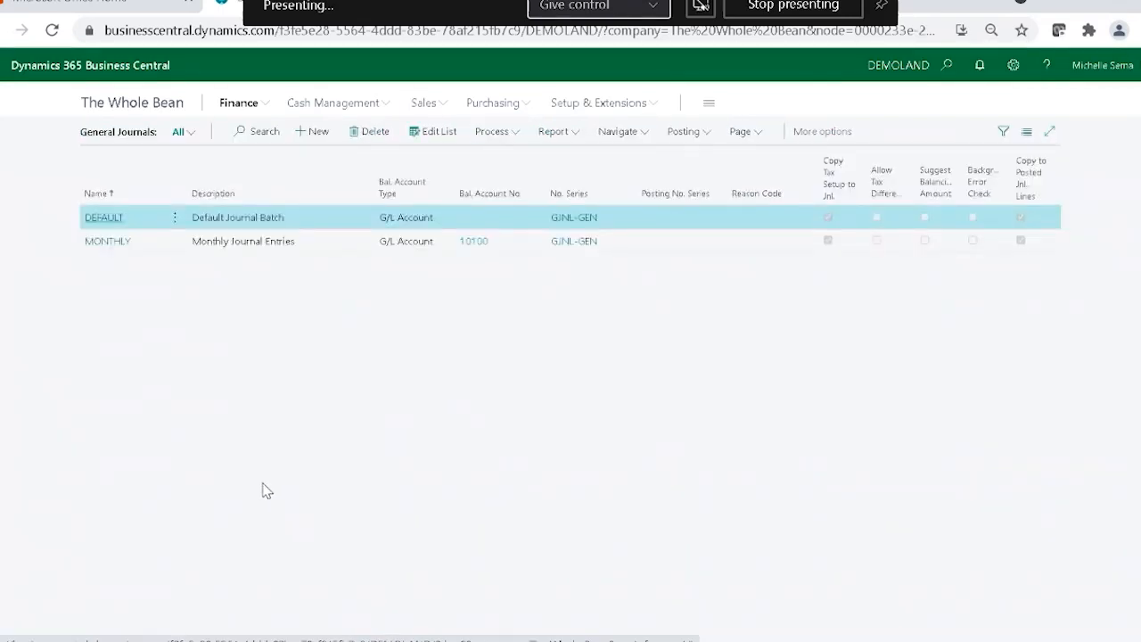
click(97, 220)
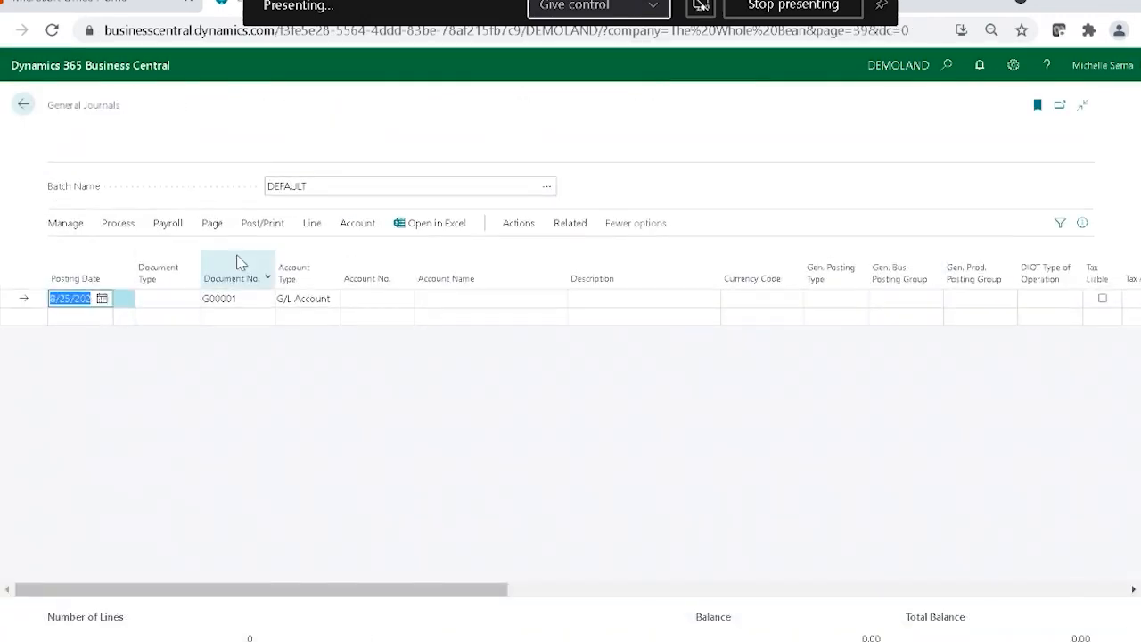
Set the account of the first journal line to 61400 Office Supplies Expense.
click(360, 299)
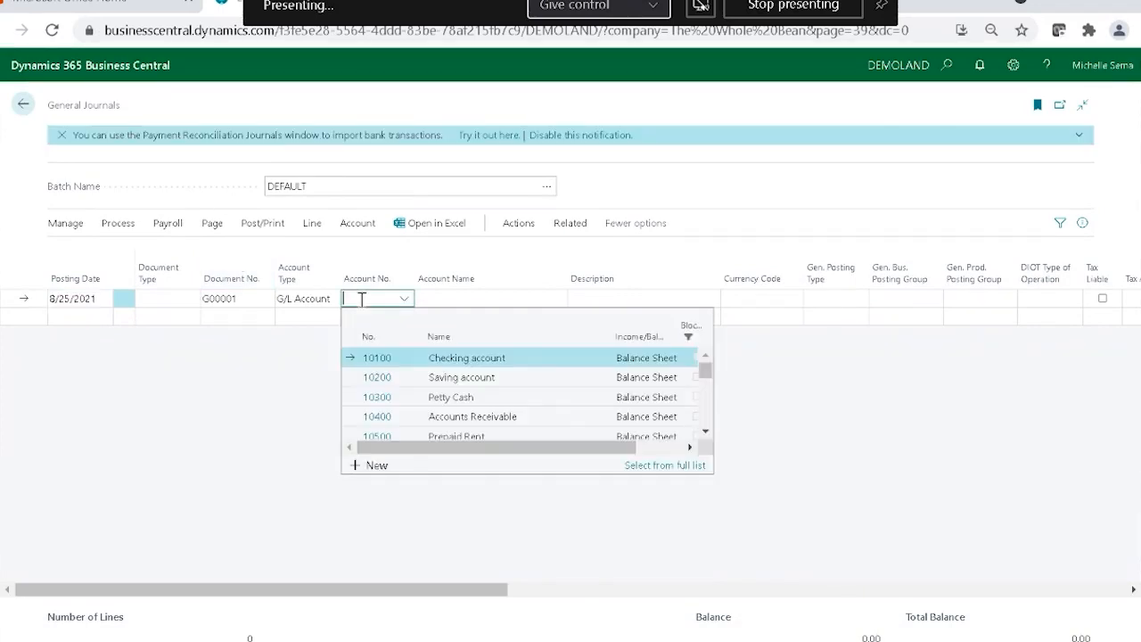
text(p)
scroll(469, 386, down, 5)
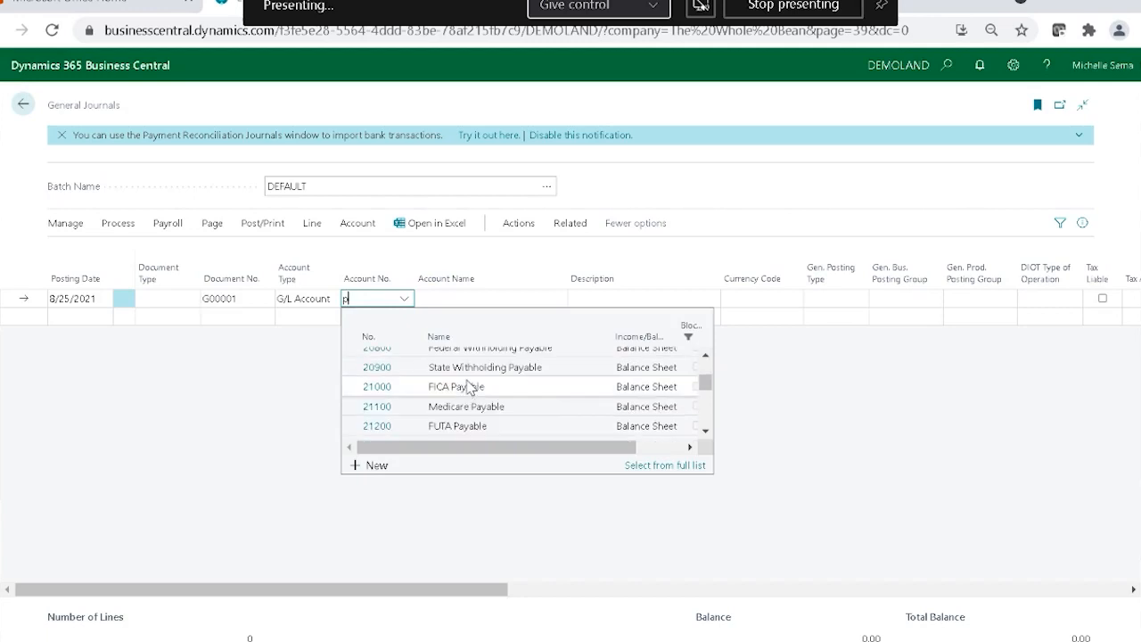
scroll(469, 387, up, 2)
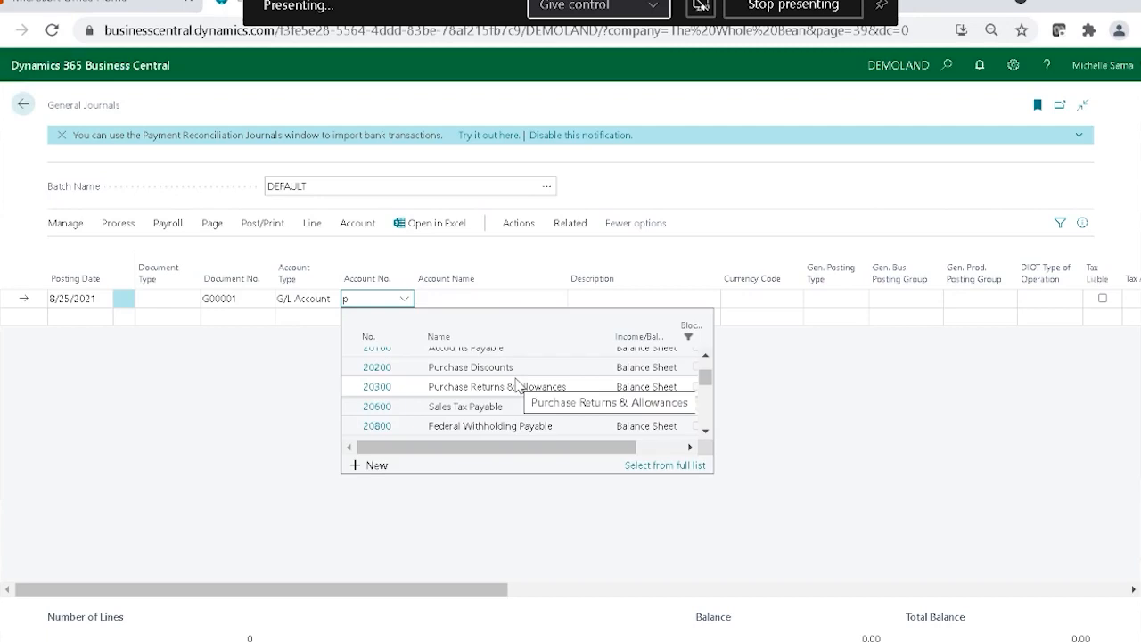
scroll(517, 384, down, 4)
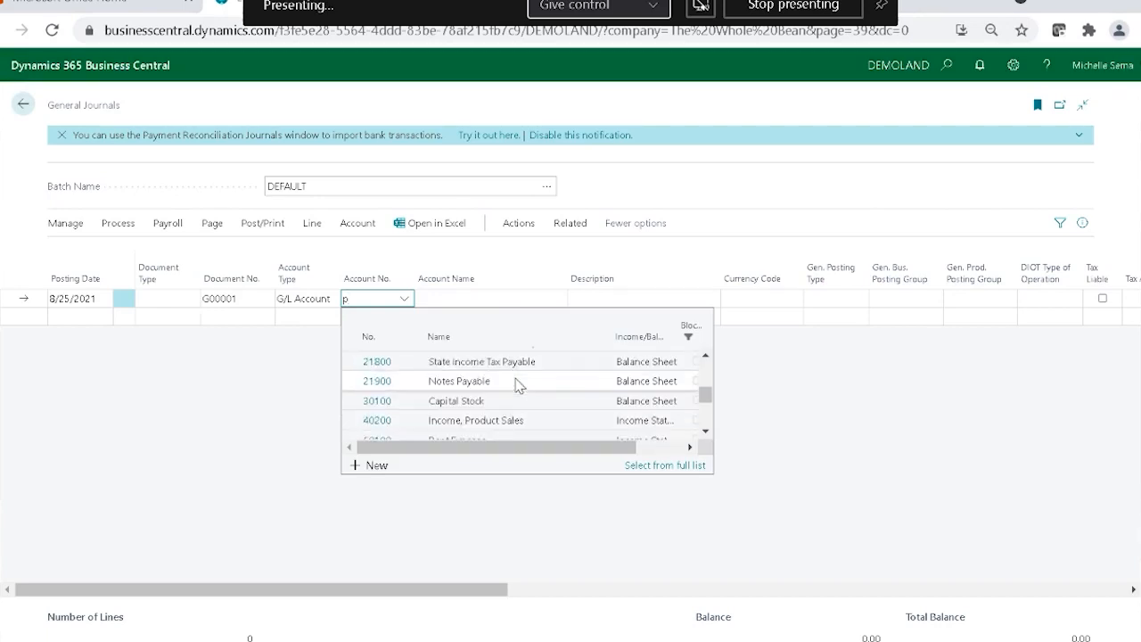
text(l)
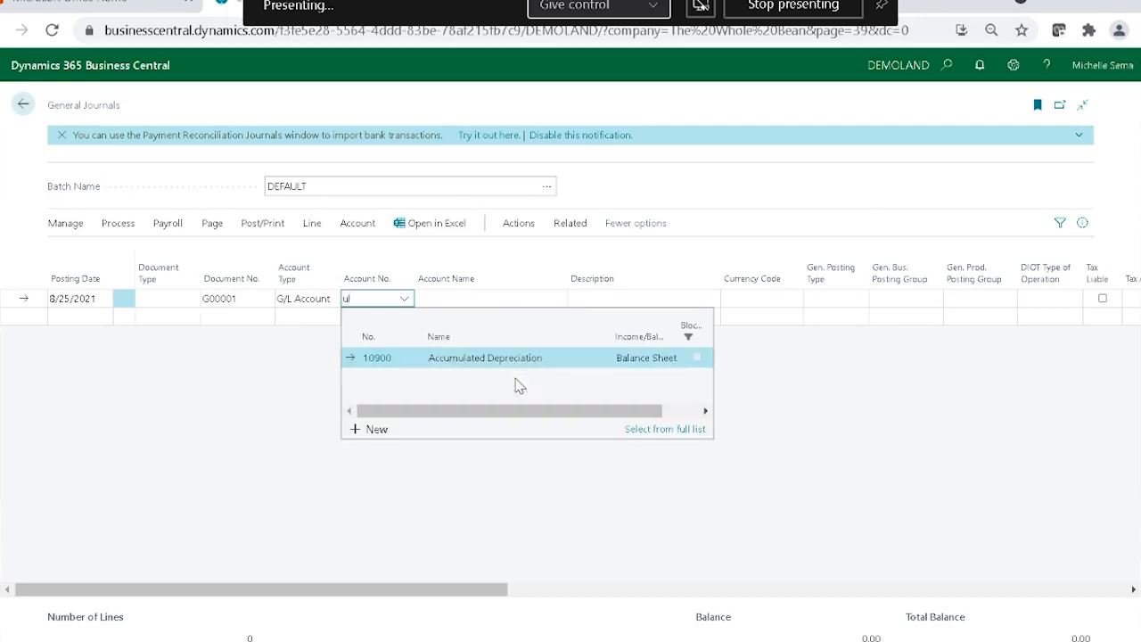
key(BackSpace)
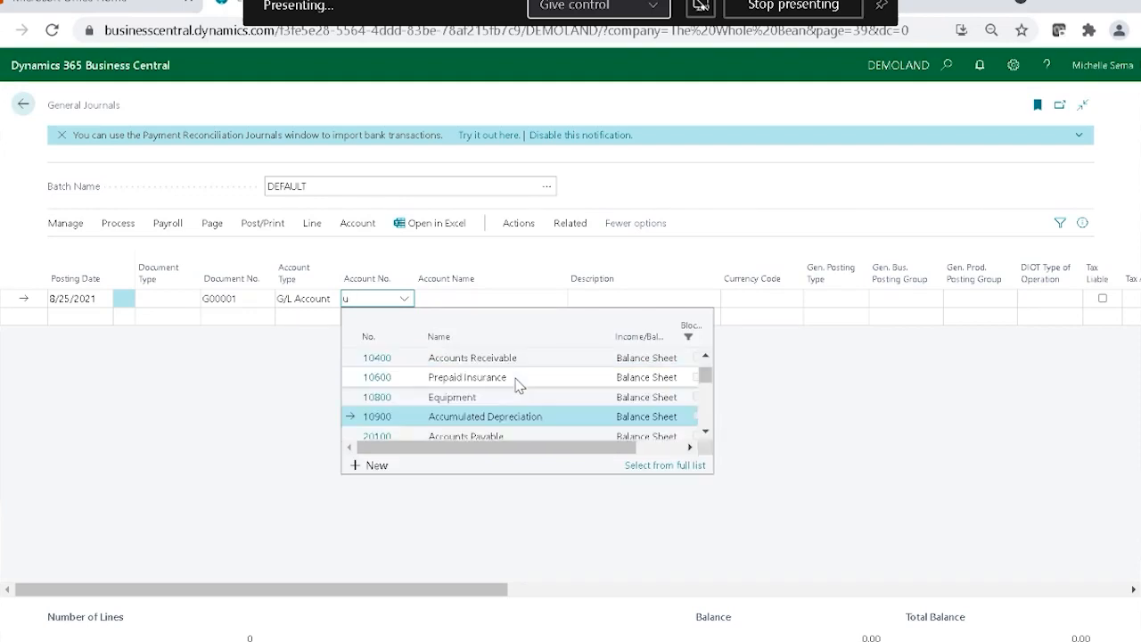
scroll(517, 384, down, 10)
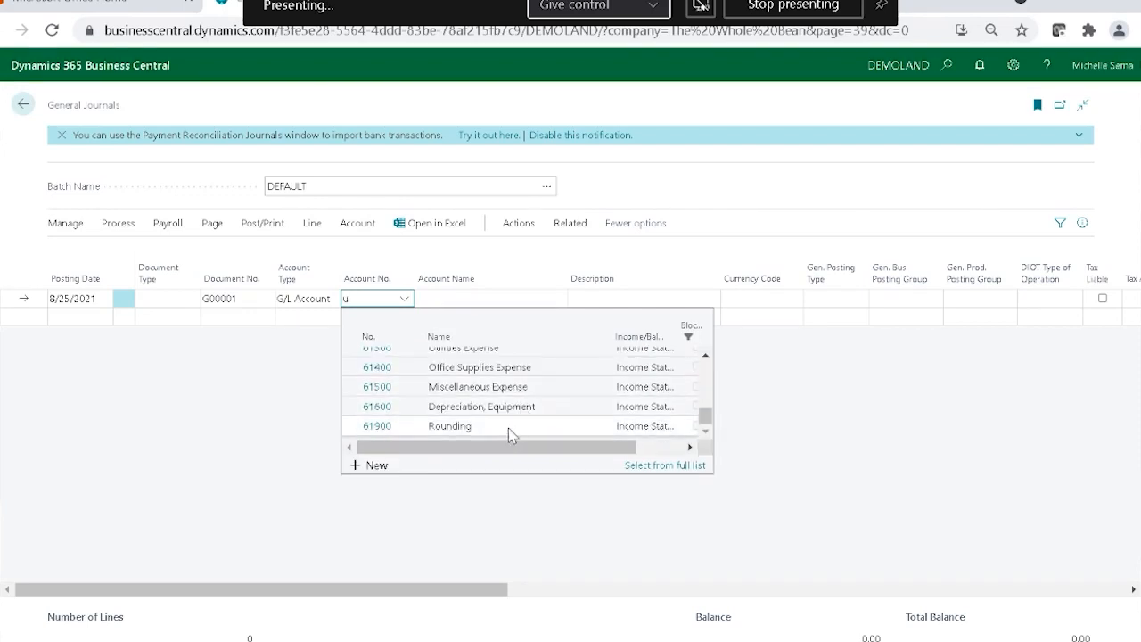
click(502, 369)
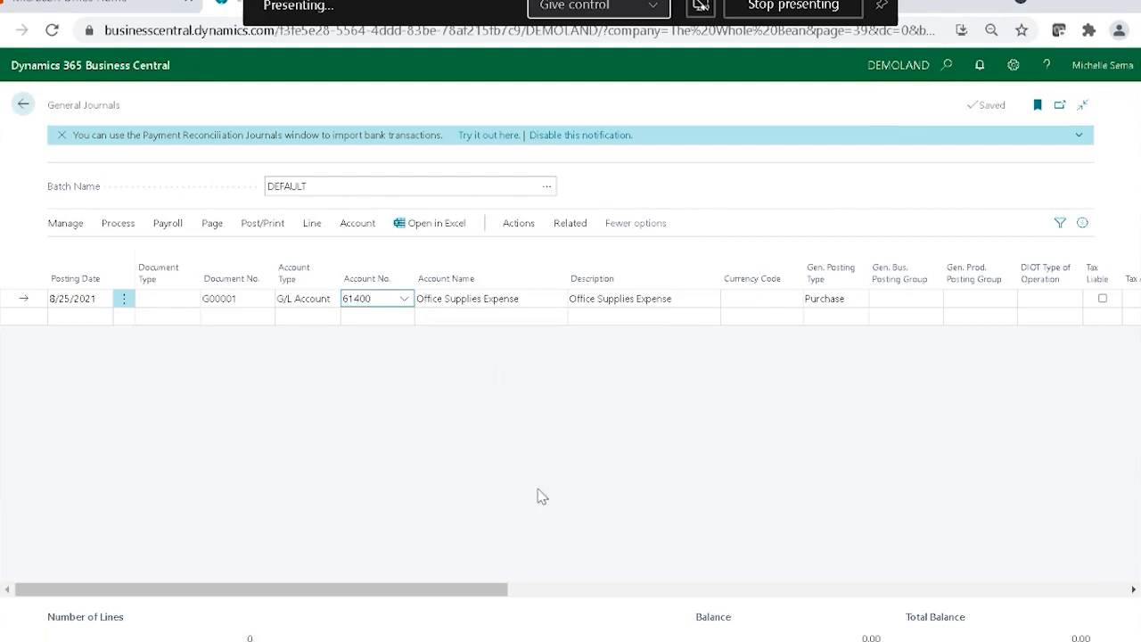
Change the journal line's description to "Cups for Sellable Drinks".
drag(479, 594, 598, 592)
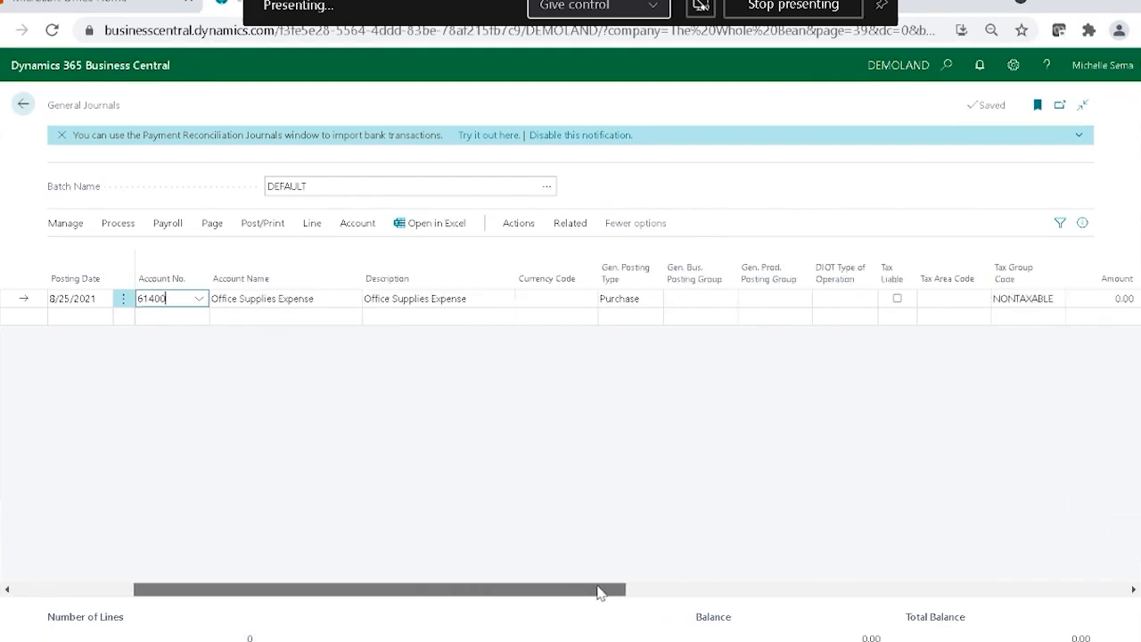
click(469, 300)
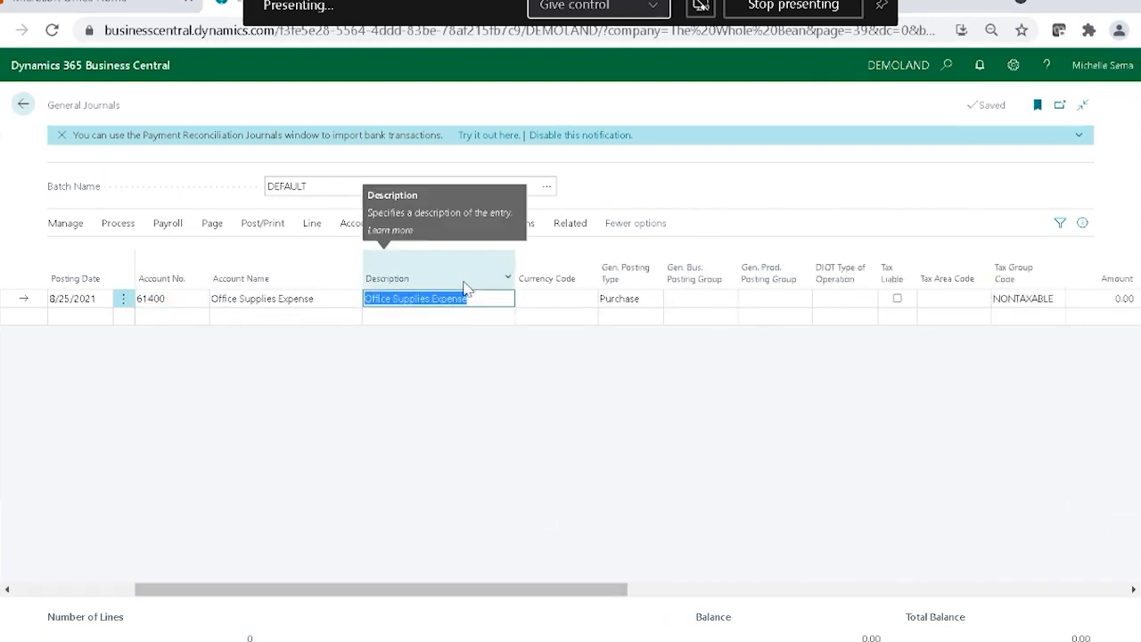
text(CUS)
key(BackSpace)
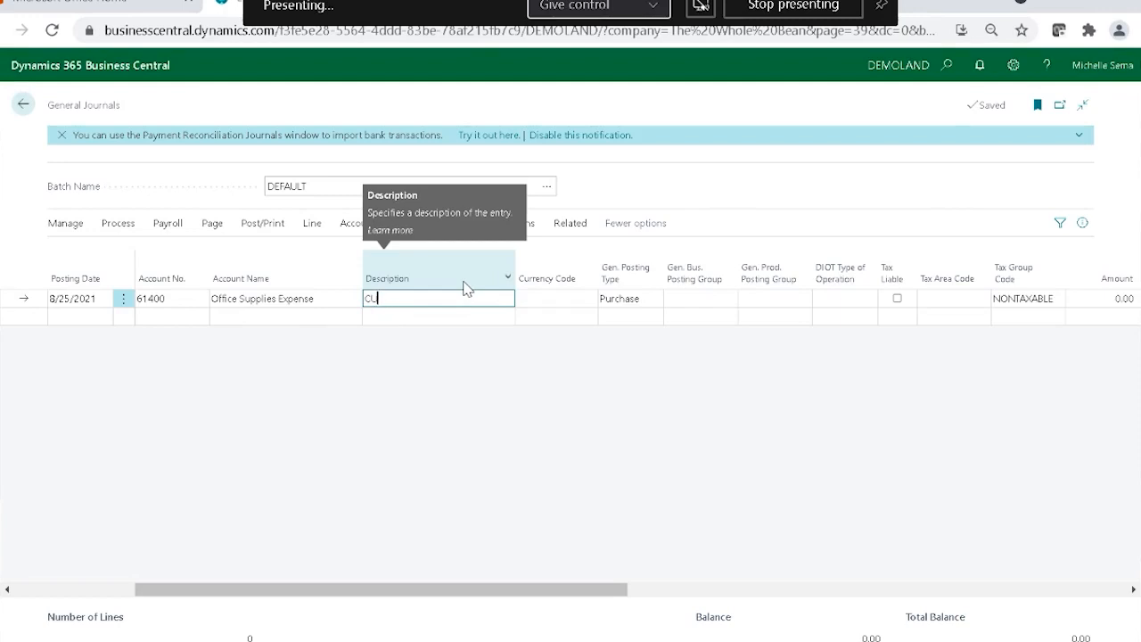
key(BackSpace)
text(ups)
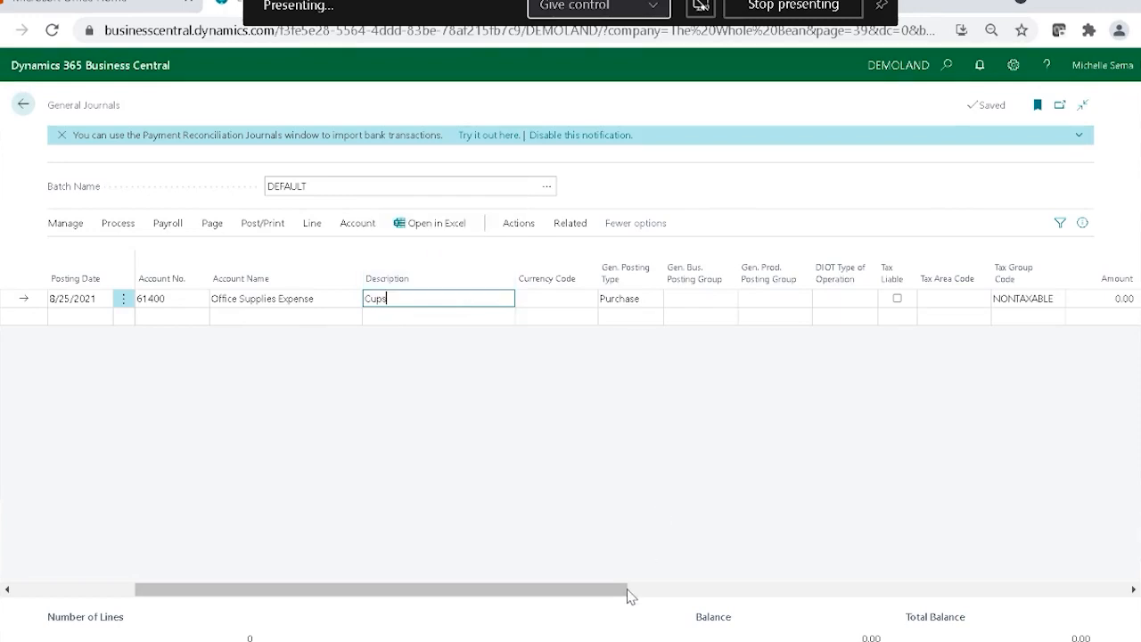
drag(621, 598, 642, 593)
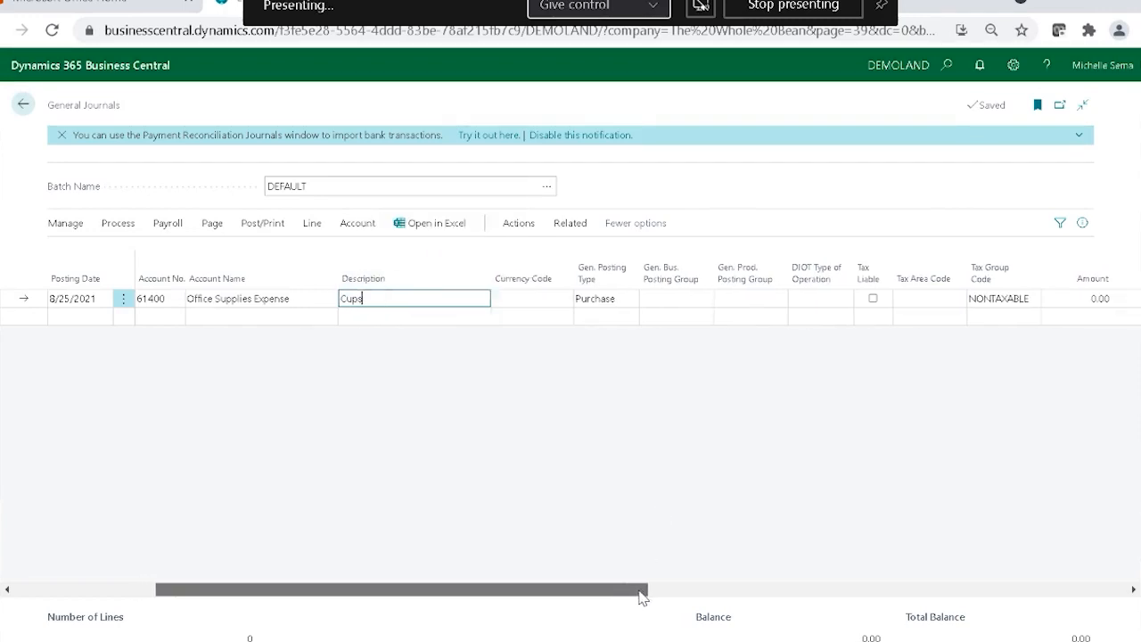
text(f)
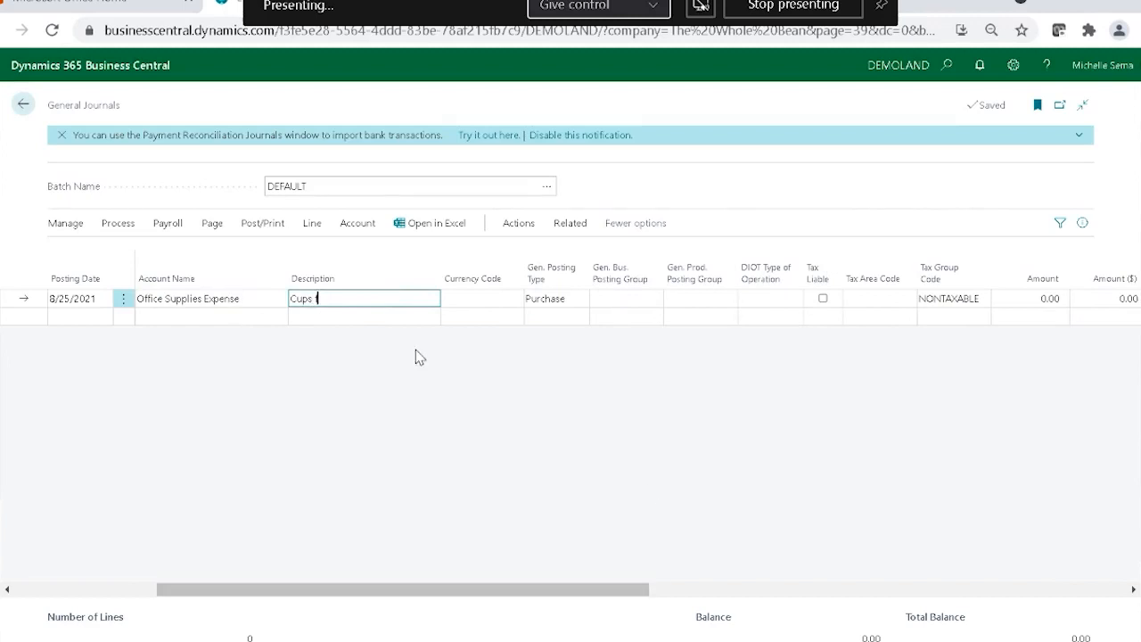
text(or Sellable Drinks)
Set the journal line's amount to 650.25 and its balancing account to 20100 Accounts Payable.
click(1023, 301)
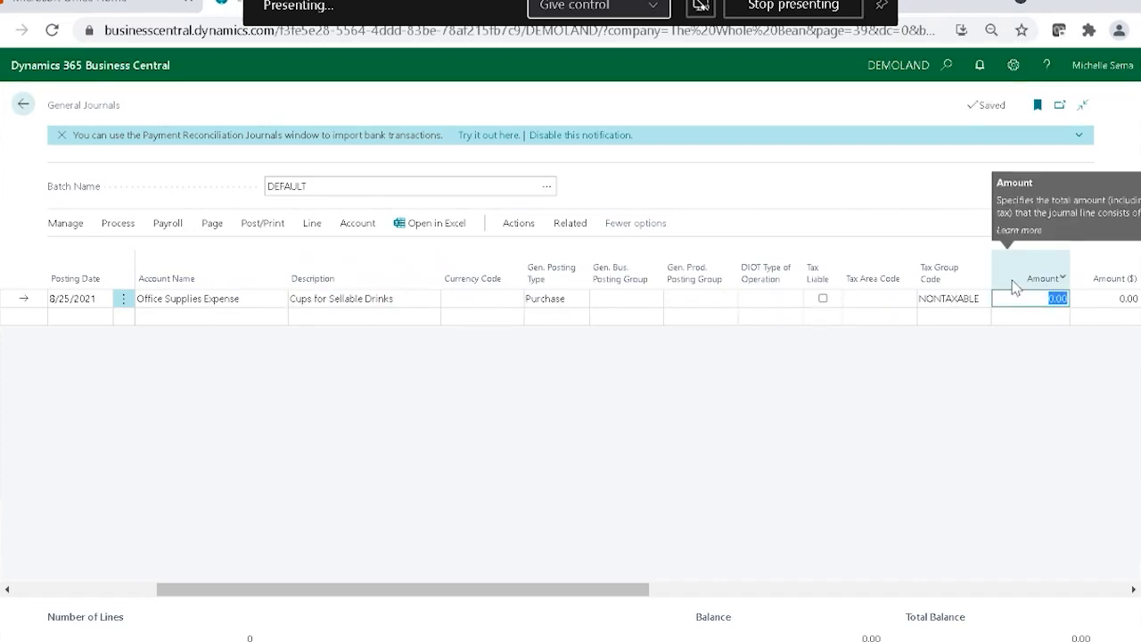
text(650.25)
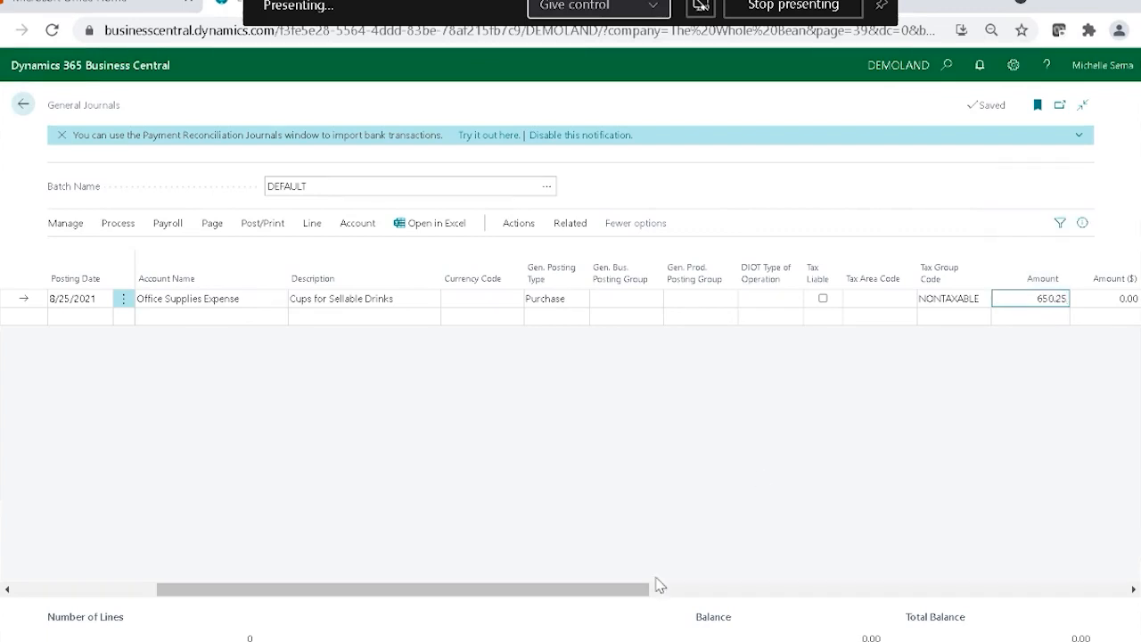
drag(566, 590, 1008, 596)
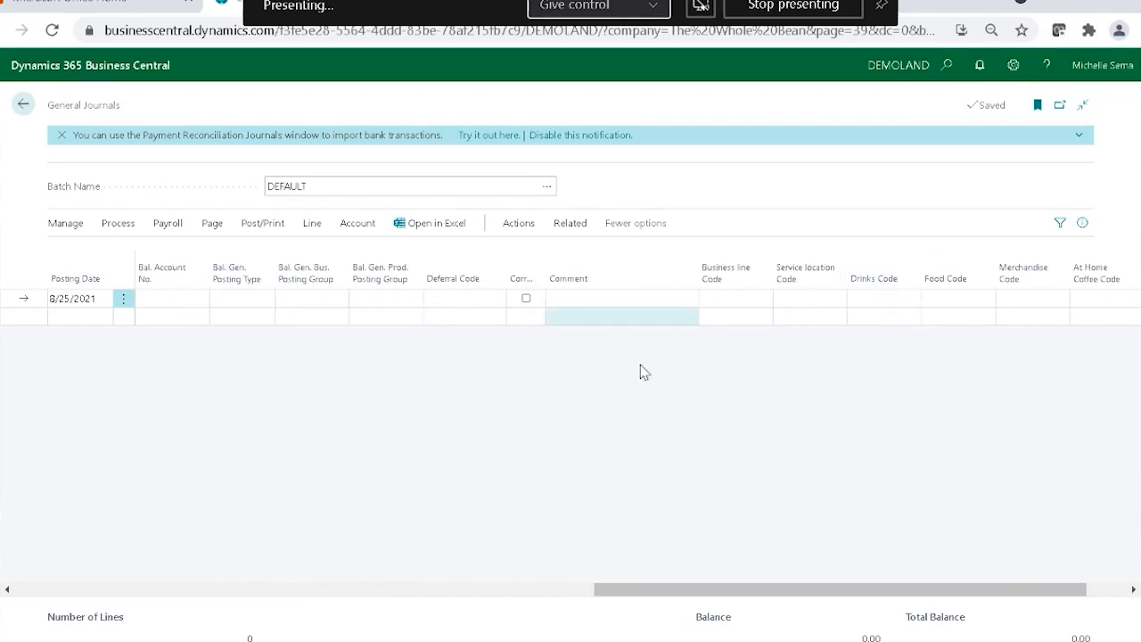
drag(748, 590, 614, 591)
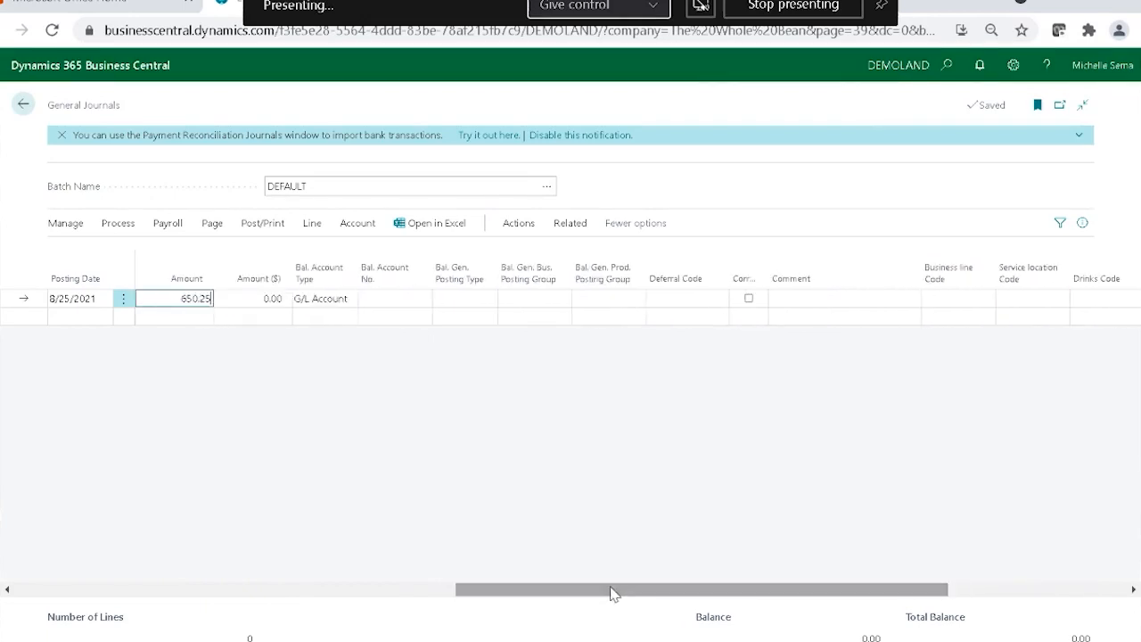
click(383, 297)
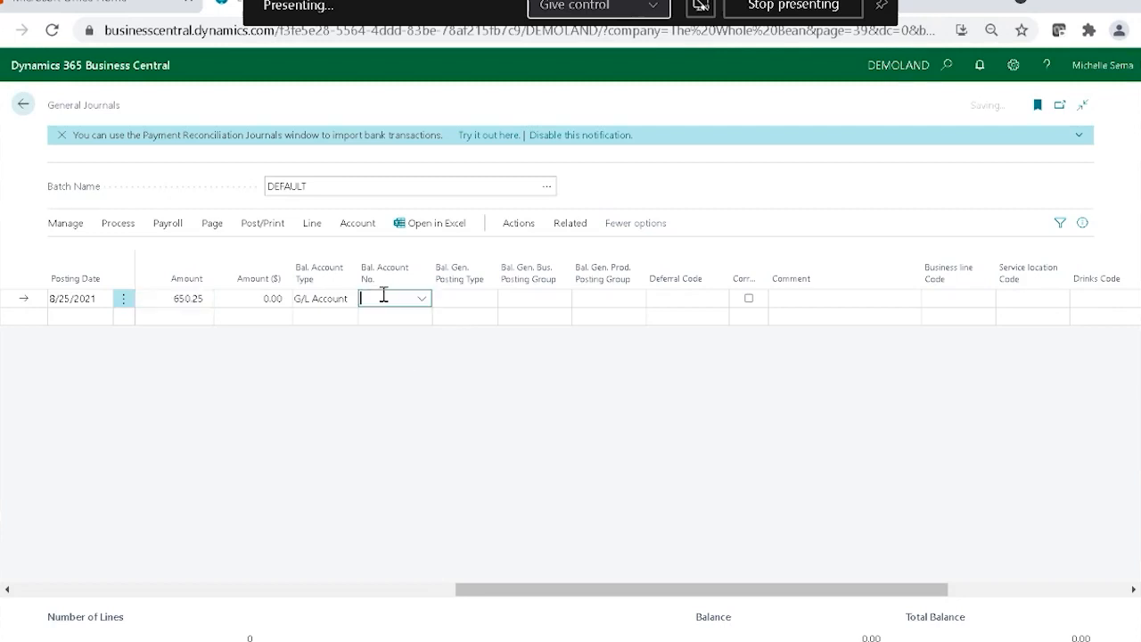
text(acc)
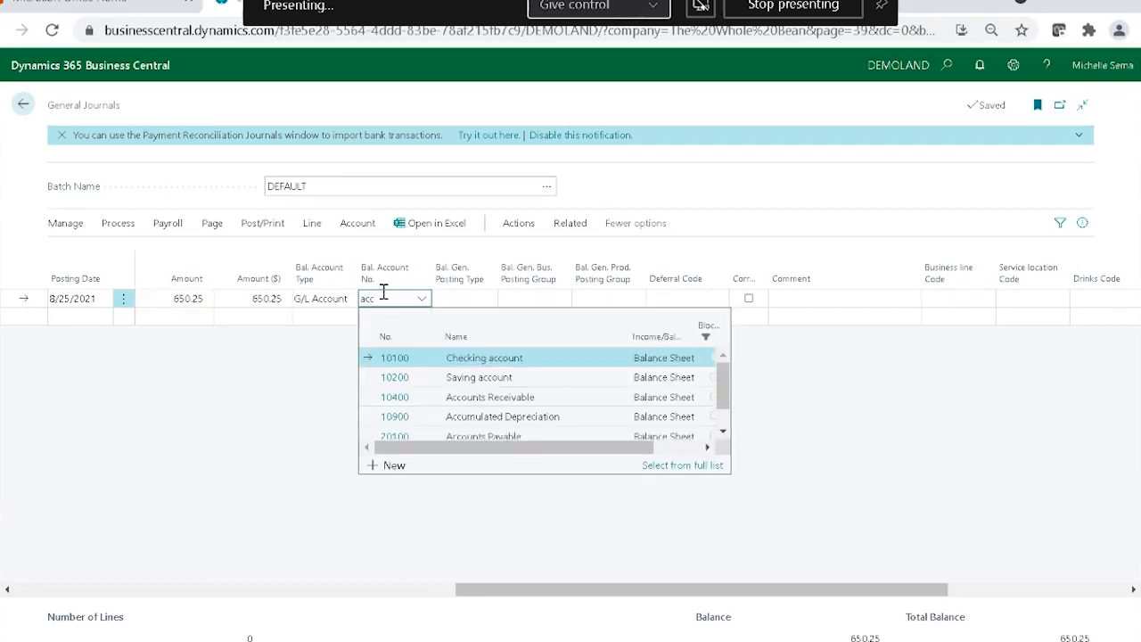
click(428, 442)
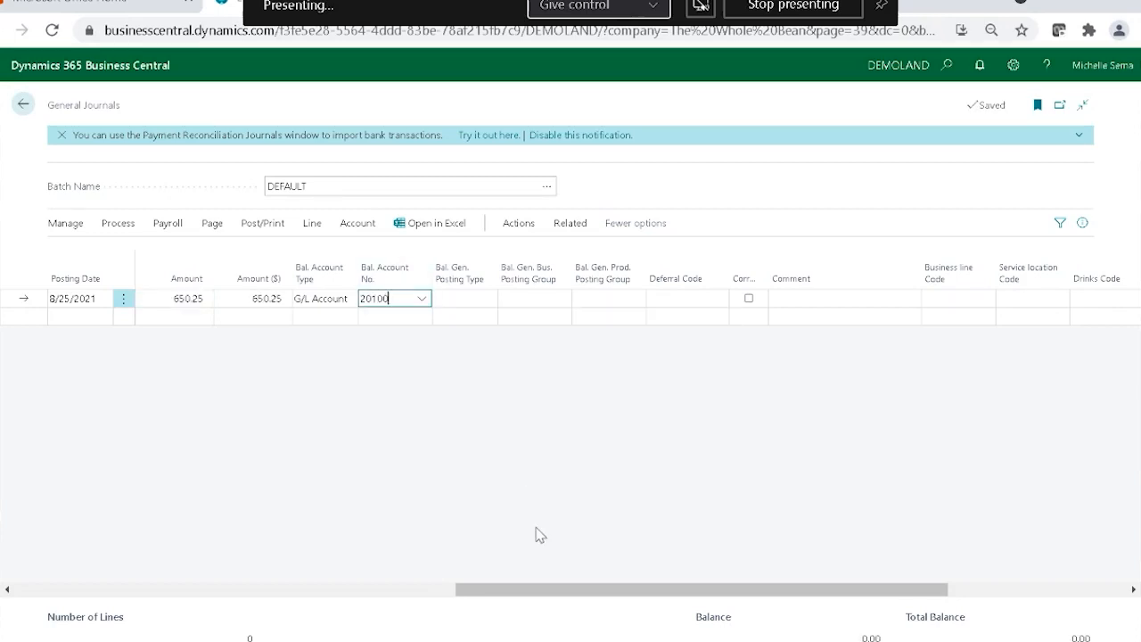
Assign the journal line the Business line code PERISHABLE and the Service location code ONSITE.
drag(535, 592, 729, 594)
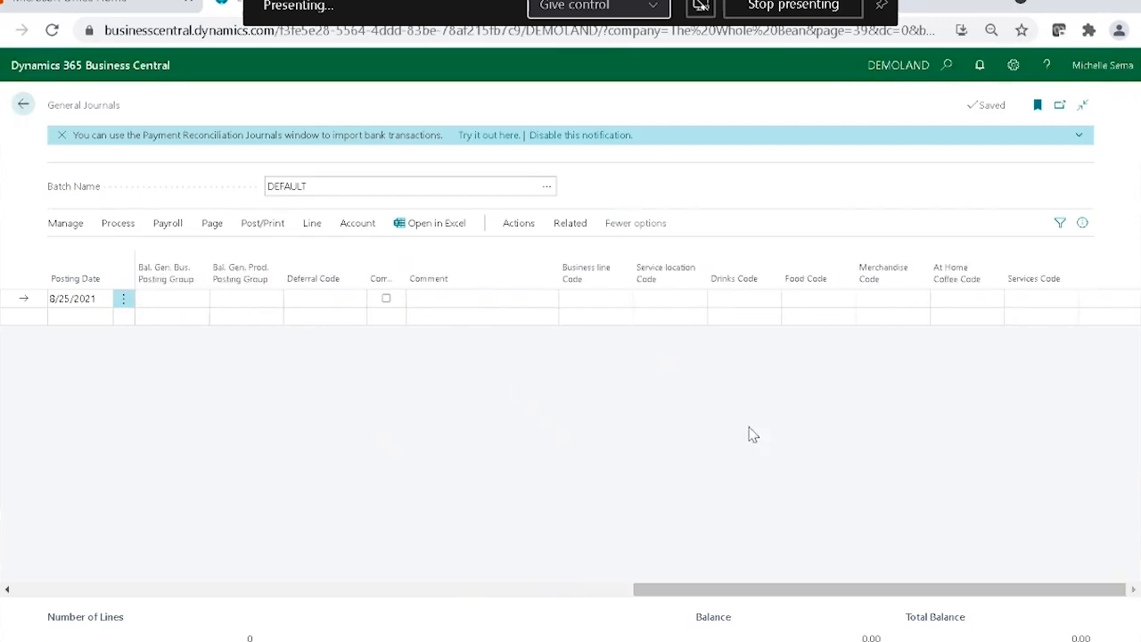
click(600, 299)
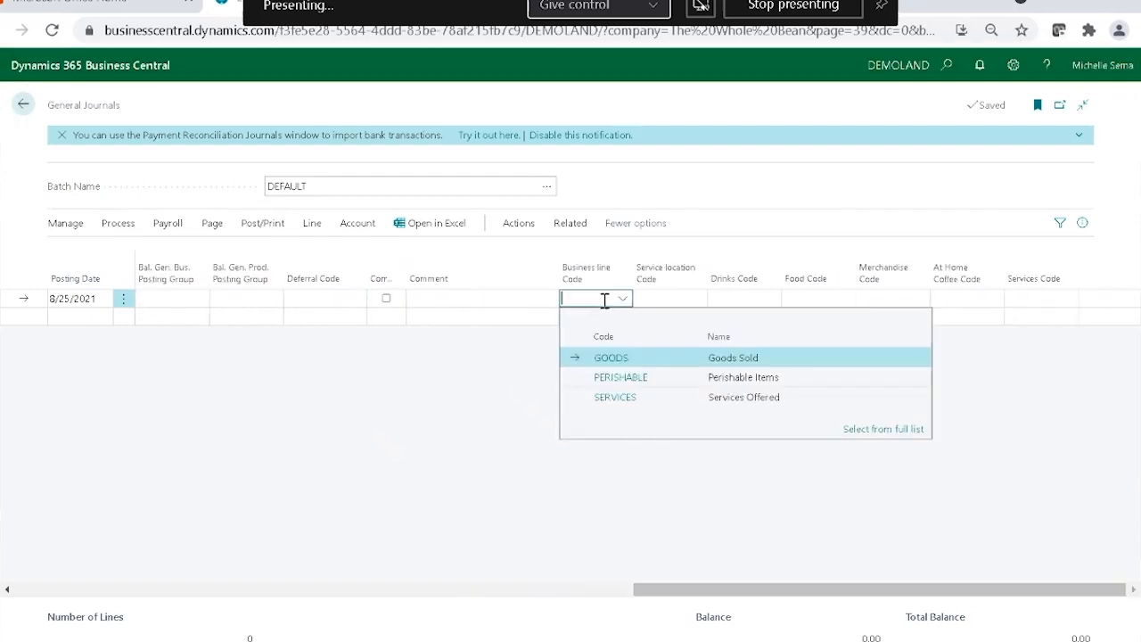
click(637, 382)
click(674, 297)
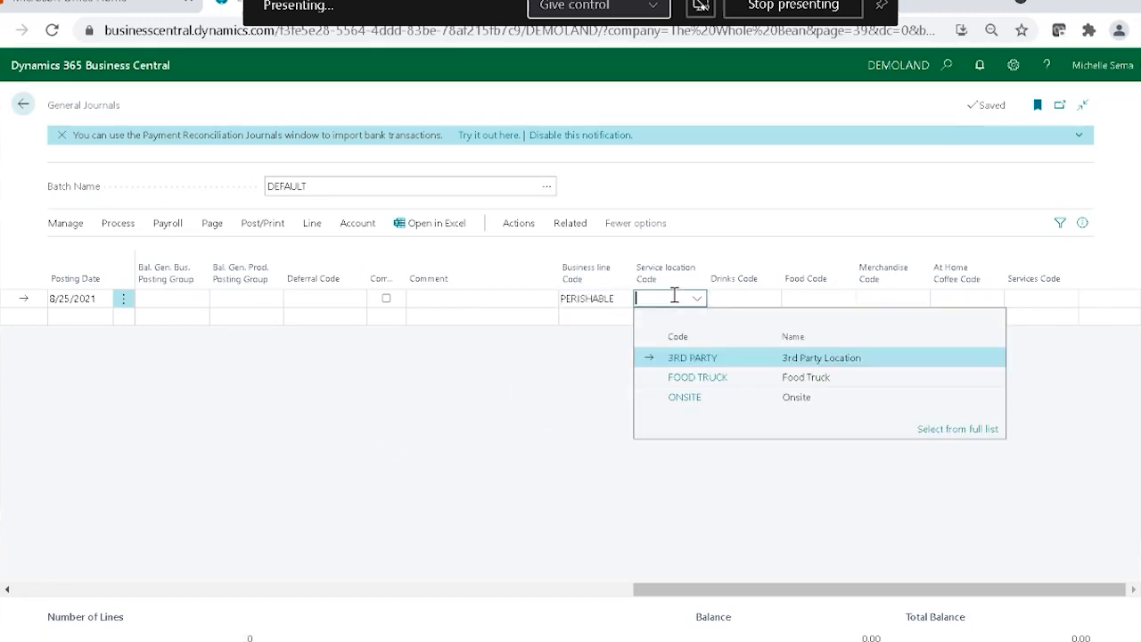
click(695, 400)
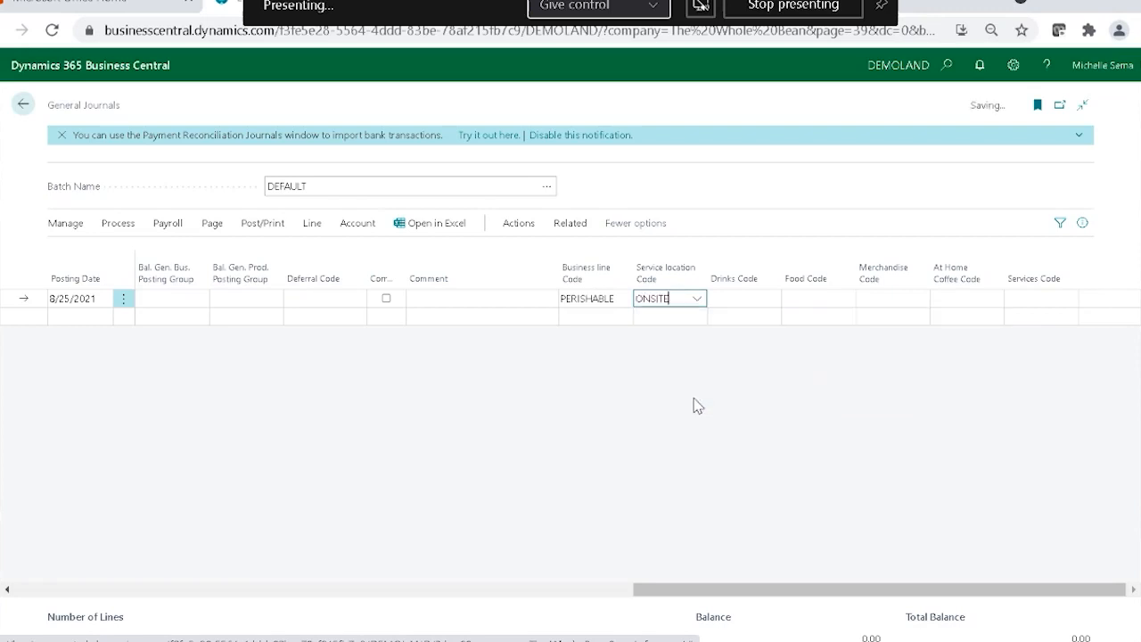
Assign the journal line the Drinks code 7002 for Refreshers.
click(735, 298)
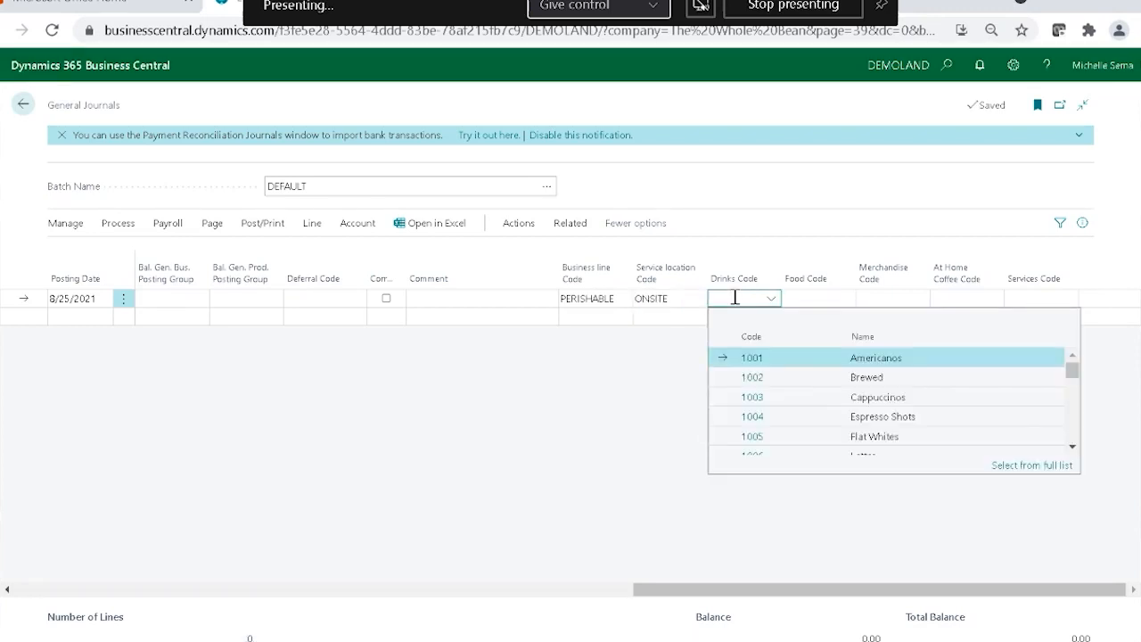
scroll(753, 381, down, 2)
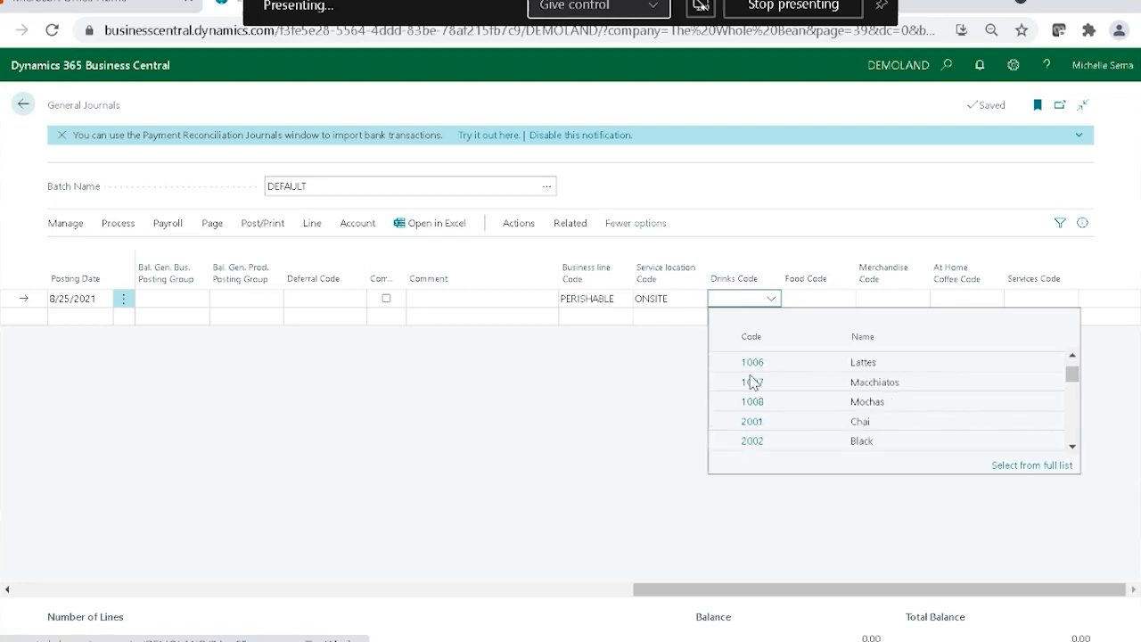
scroll(753, 382, up, 2)
scroll(753, 382, down, 4)
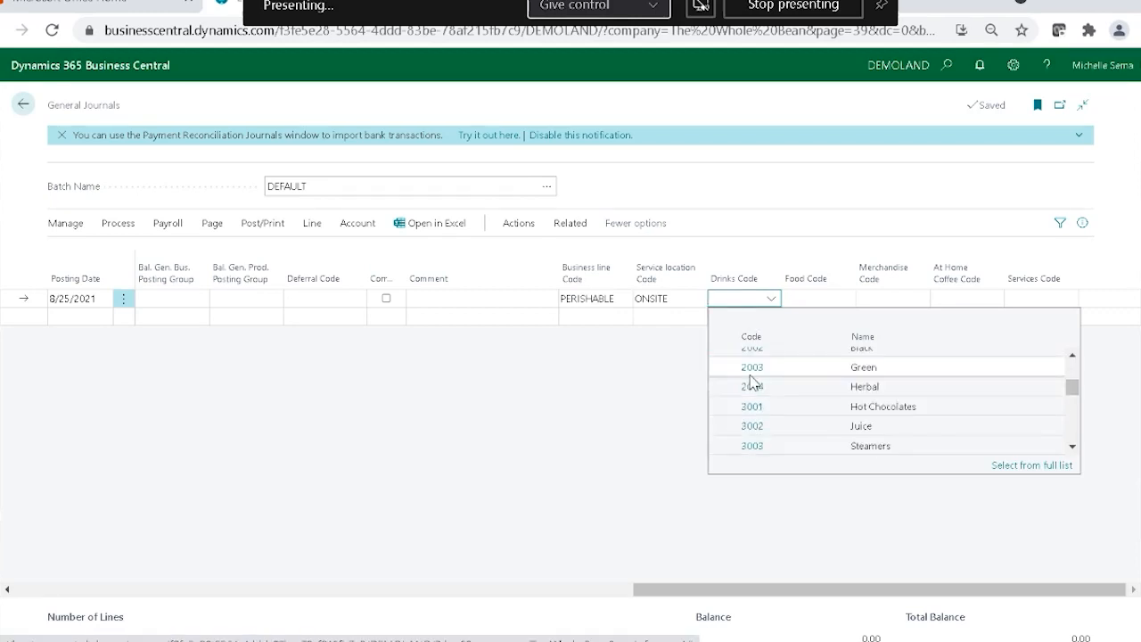
scroll(751, 382, down, 4)
scroll(752, 381, down, 5)
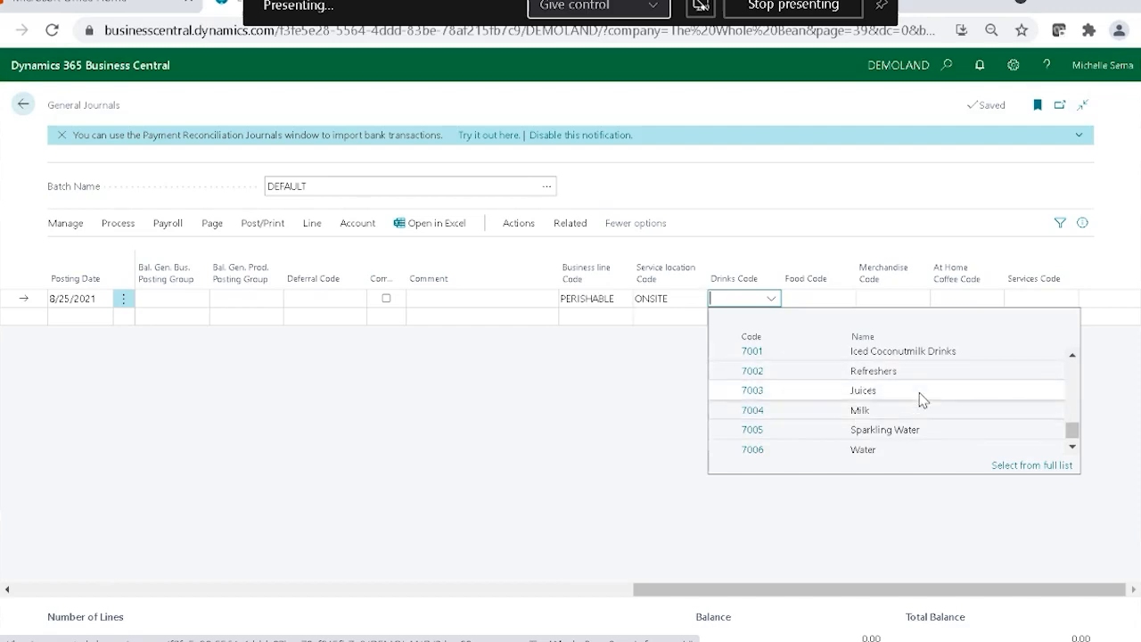
click(923, 381)
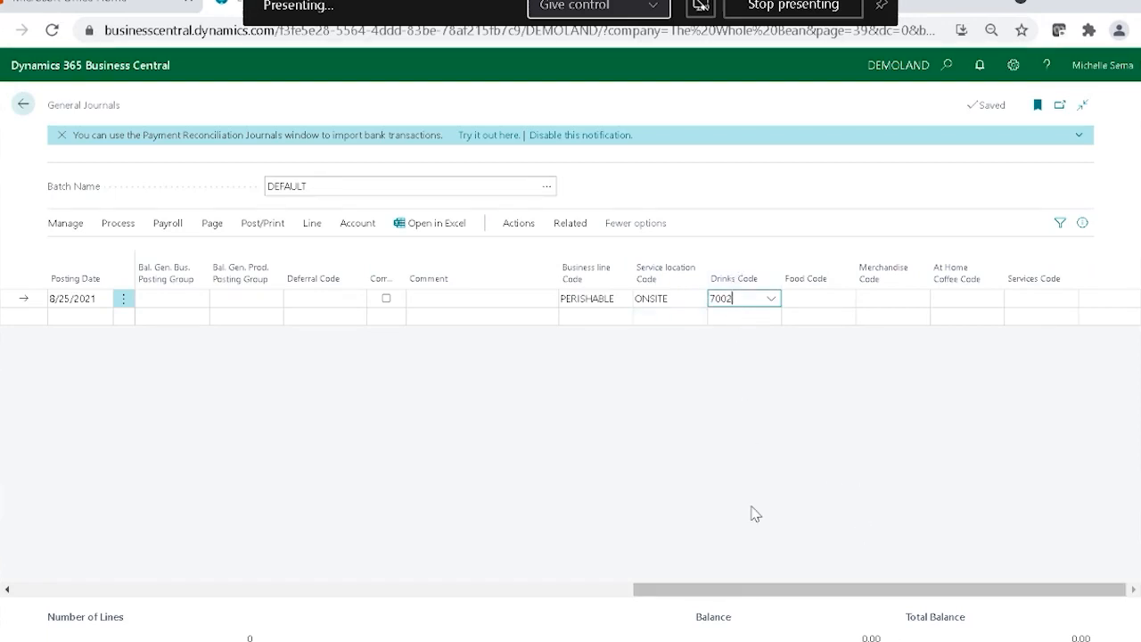
Clear the first journal line's balancing account number and change its amount to 150.
drag(746, 591, 148, 588)
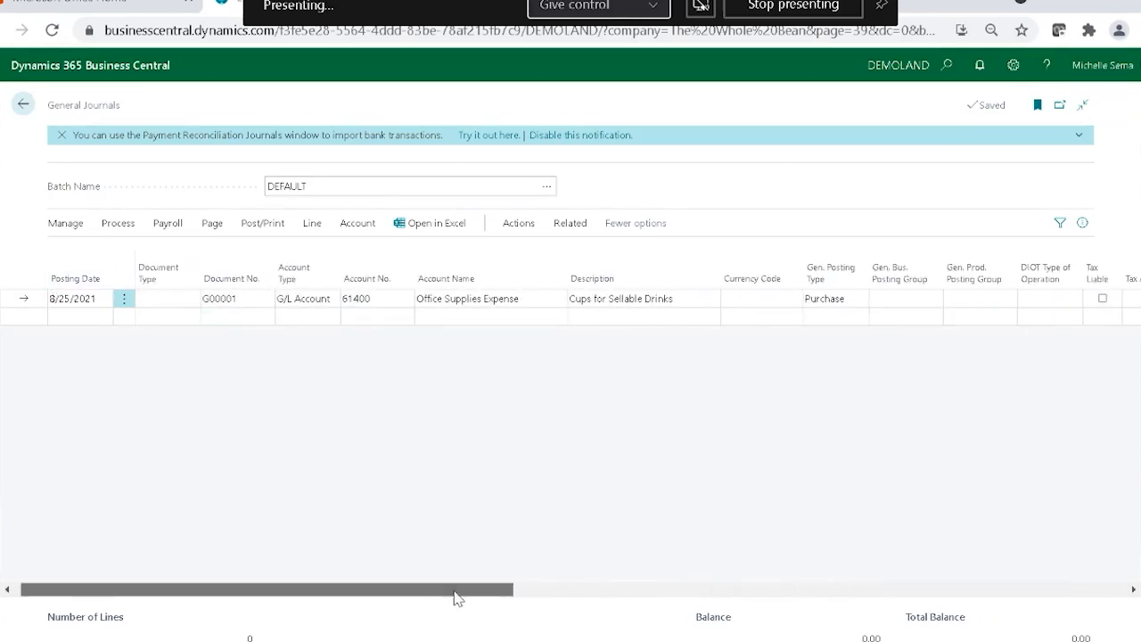
drag(459, 599, 627, 597)
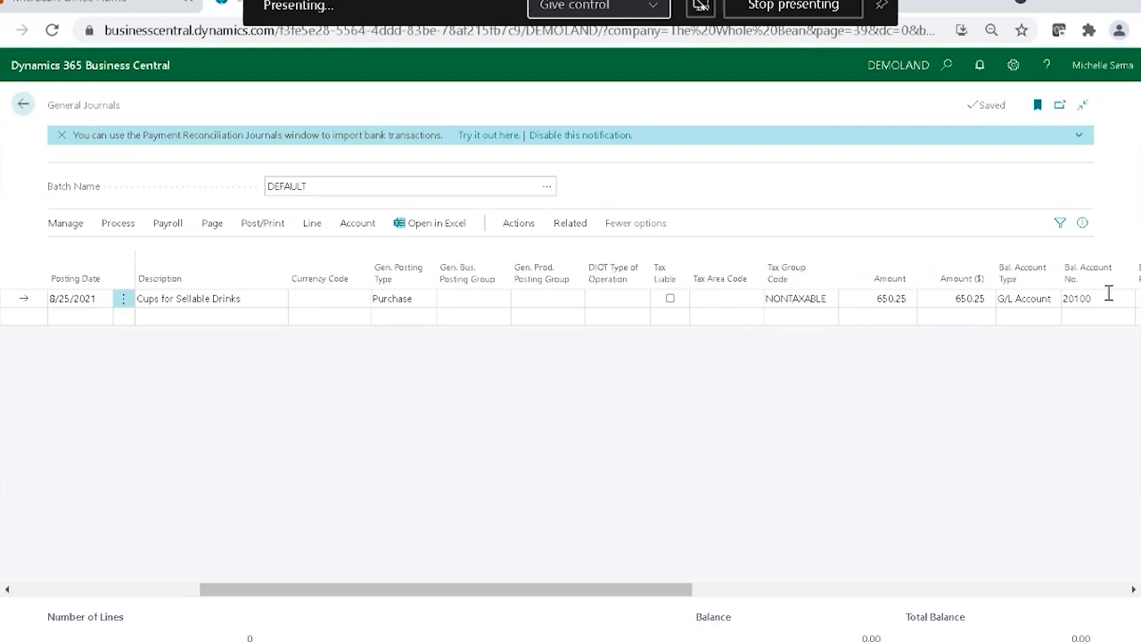
click(1109, 296)
key(BackSpace)
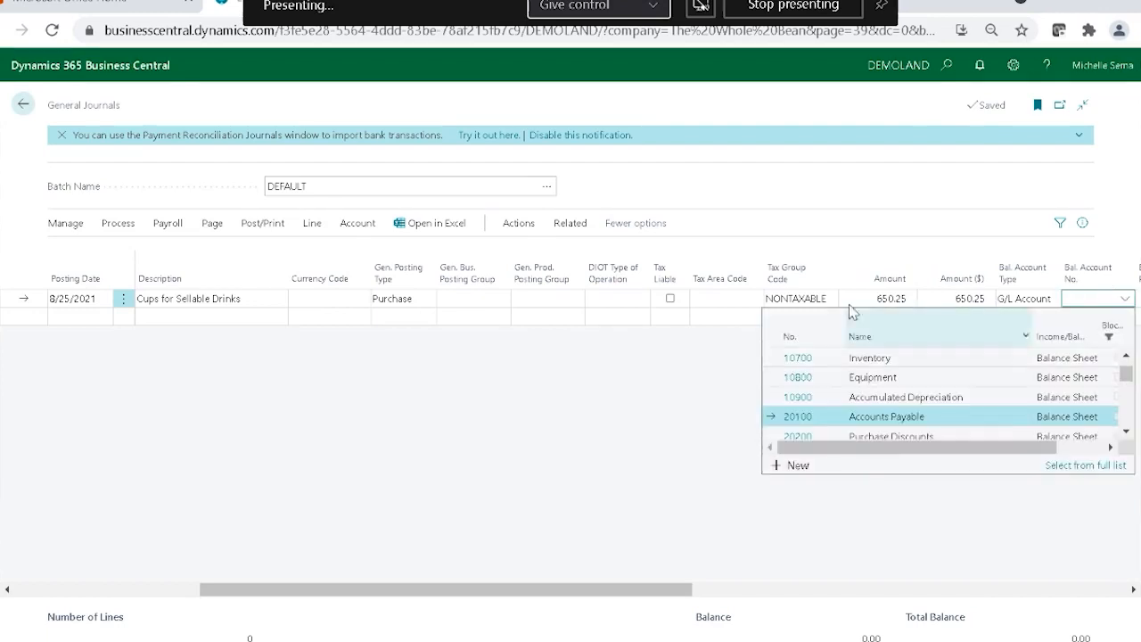
click(859, 298)
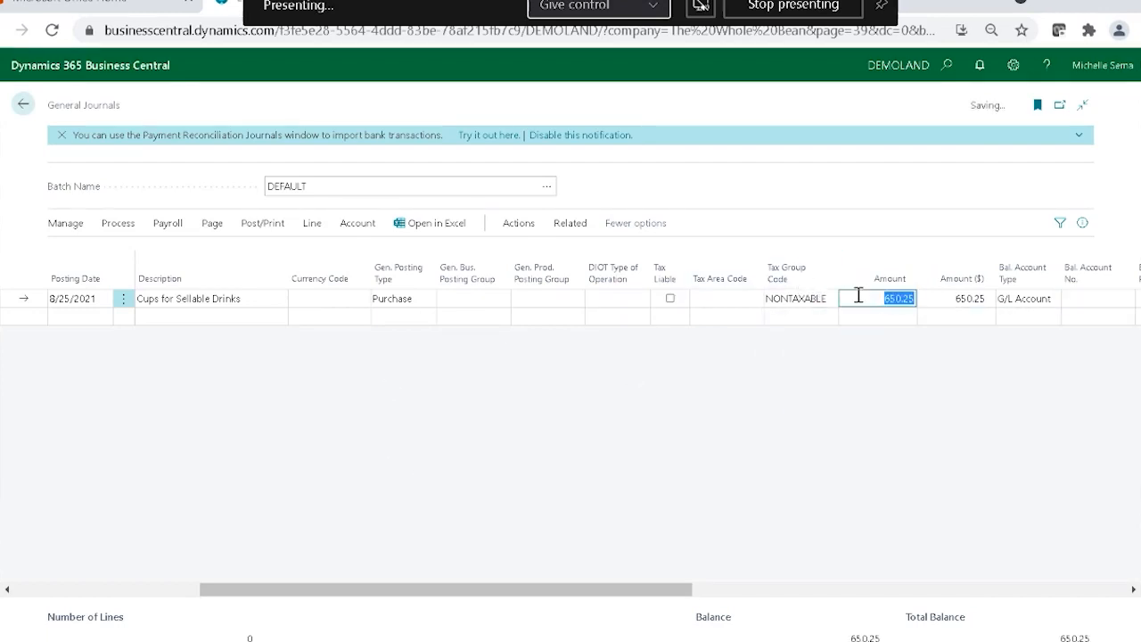
text(150)
Add a second journal line for account 61400, copying the description "Cups for Sellable Drinks" from the line above.
drag(661, 589, 343, 451)
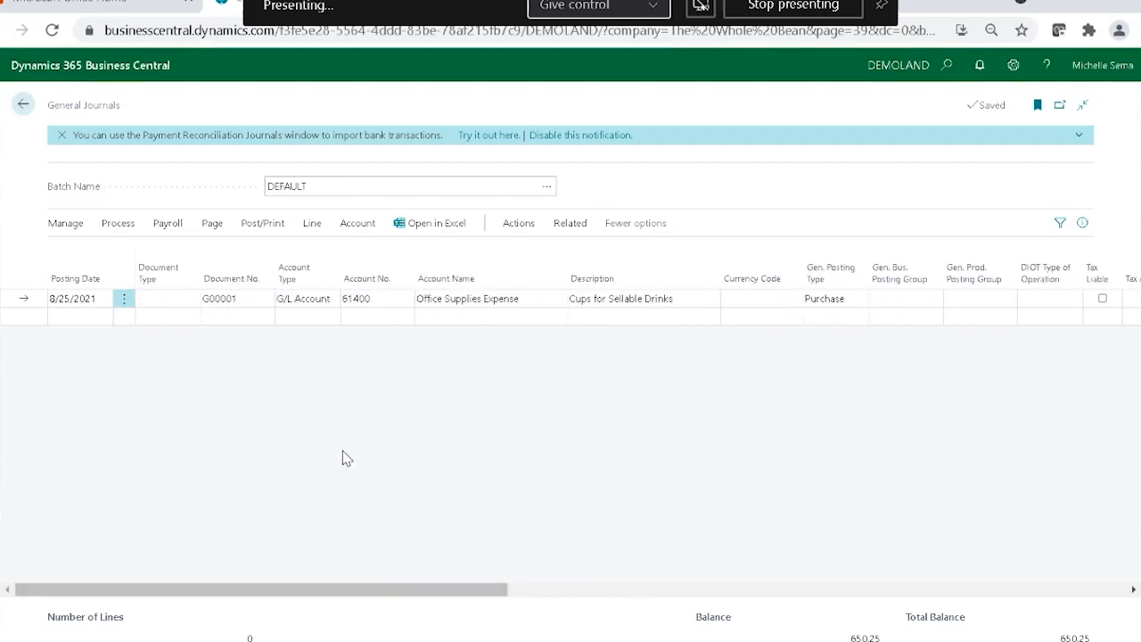
click(229, 314)
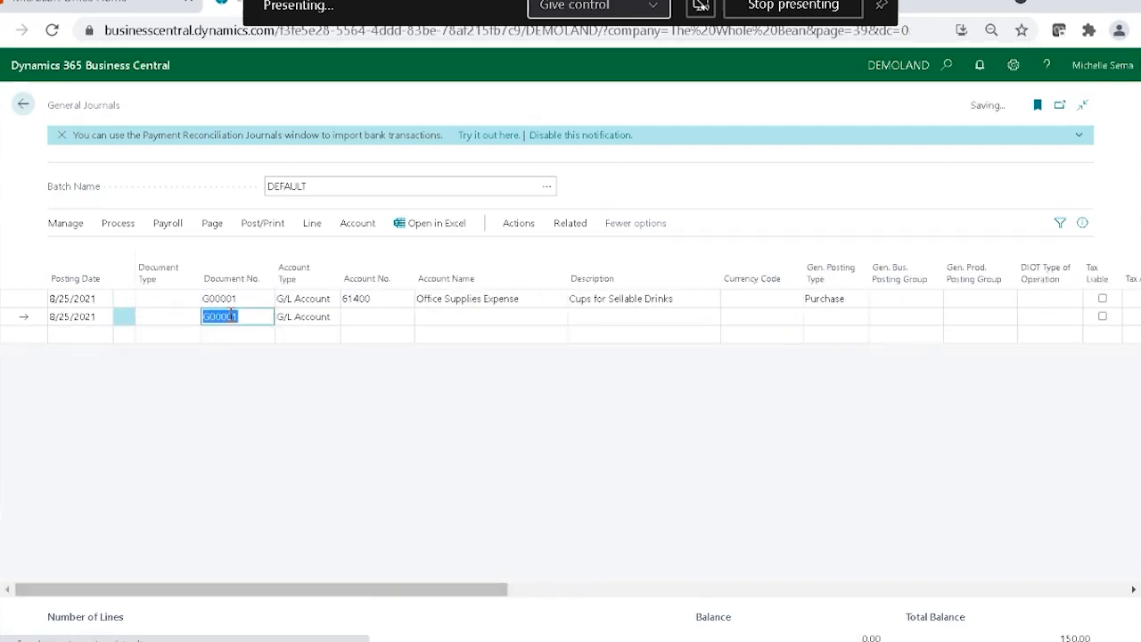
key(Return)
text(61400)
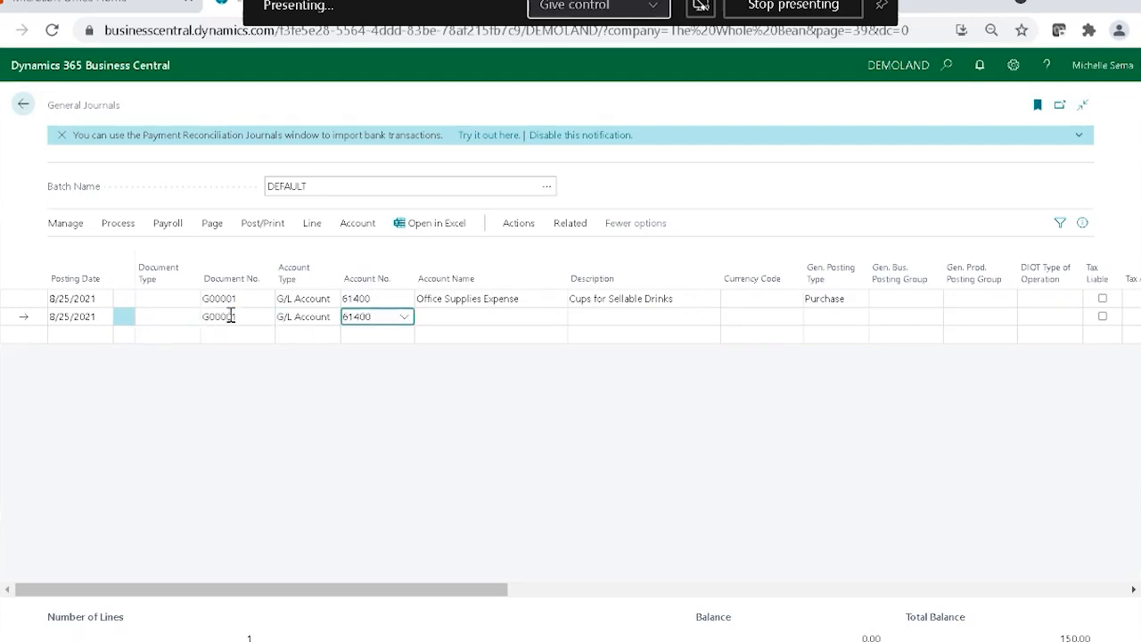
key(Return)
key(F8)
key(Return)
key(Return)
key(Return)
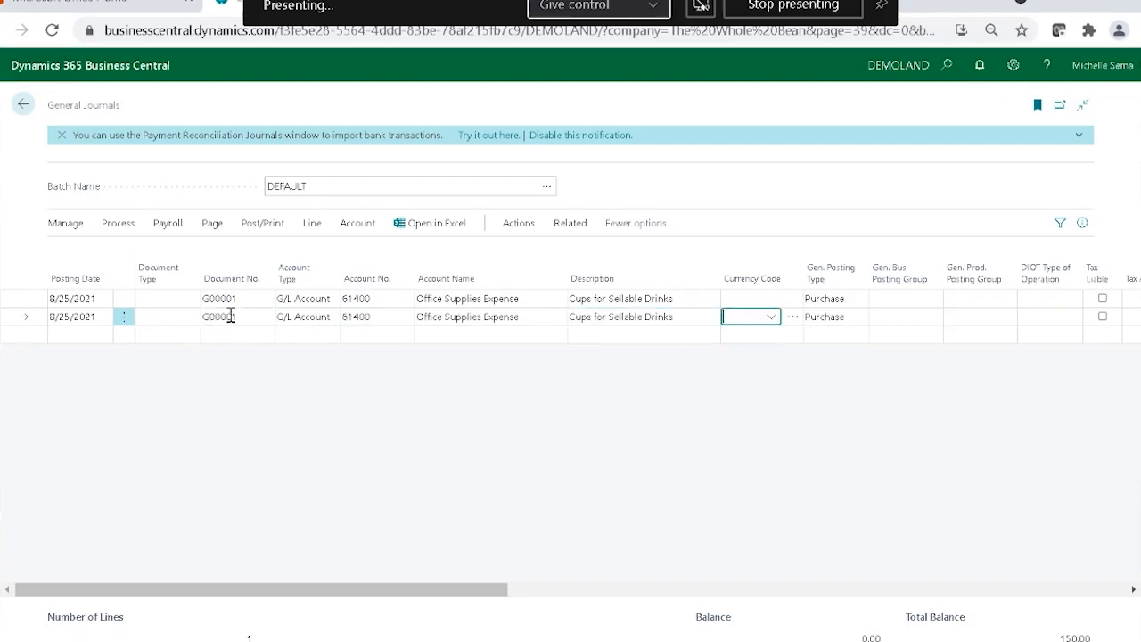
Copy the 150.00 amount from the line above into the second journal line.
key(Return)
key(Return)
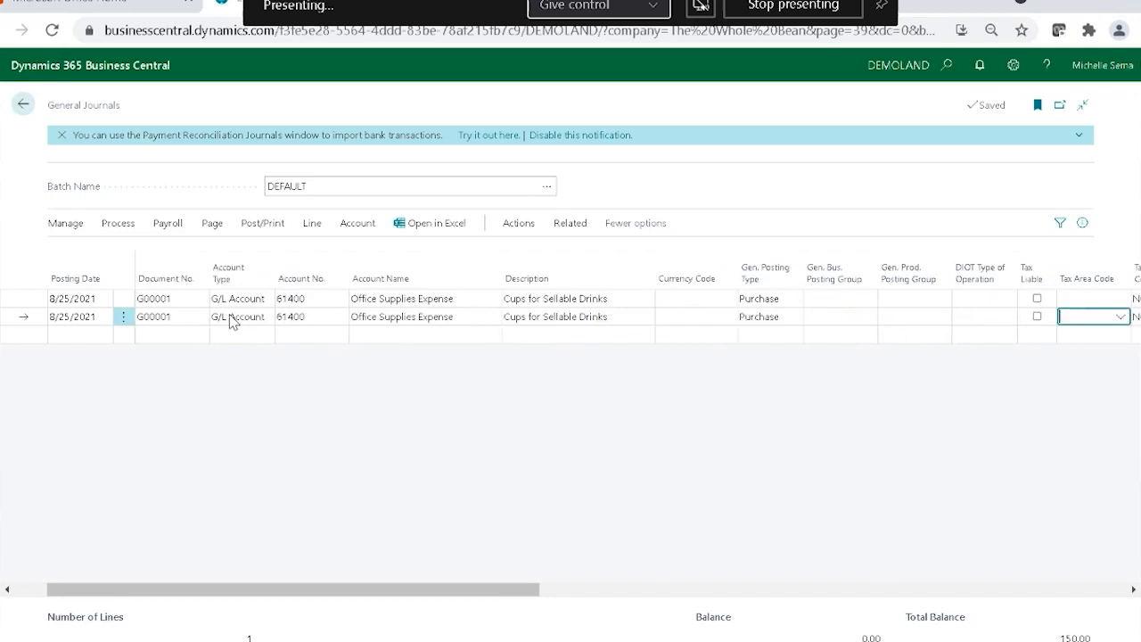
key(Return)
key(Return)
key(F8)
key(Return)
key(Return)
key(Return)
key(Return)
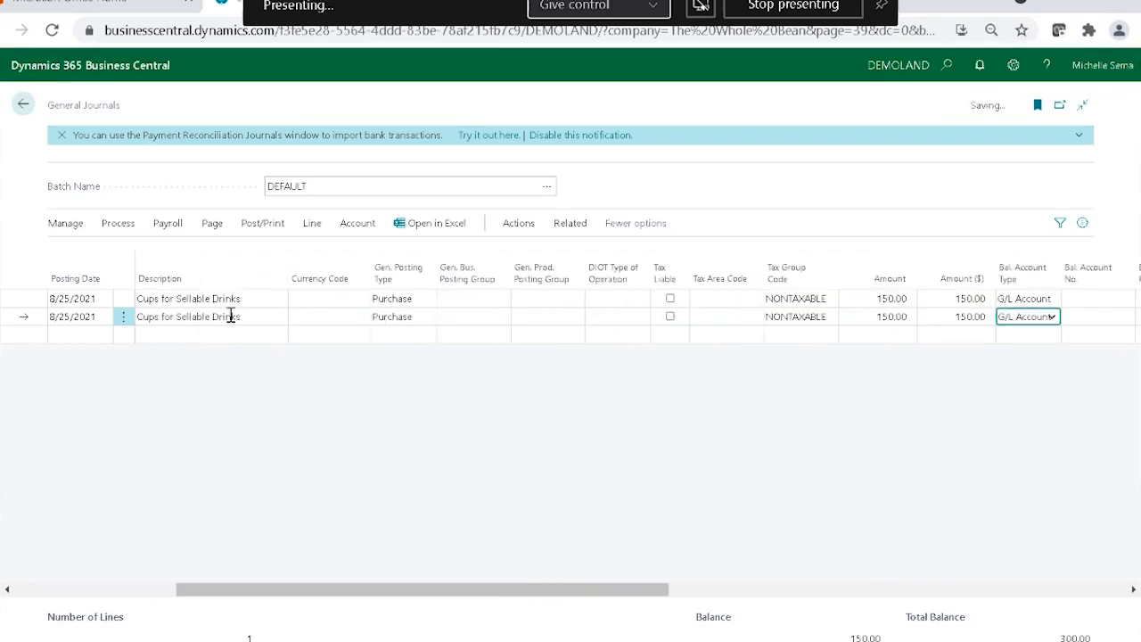
Assign the first journal line the Business line code PERISHABLE and the Service location code ONSITE.
key(Return)
key(Return)
key(Return)
key(Return)
key(Return)
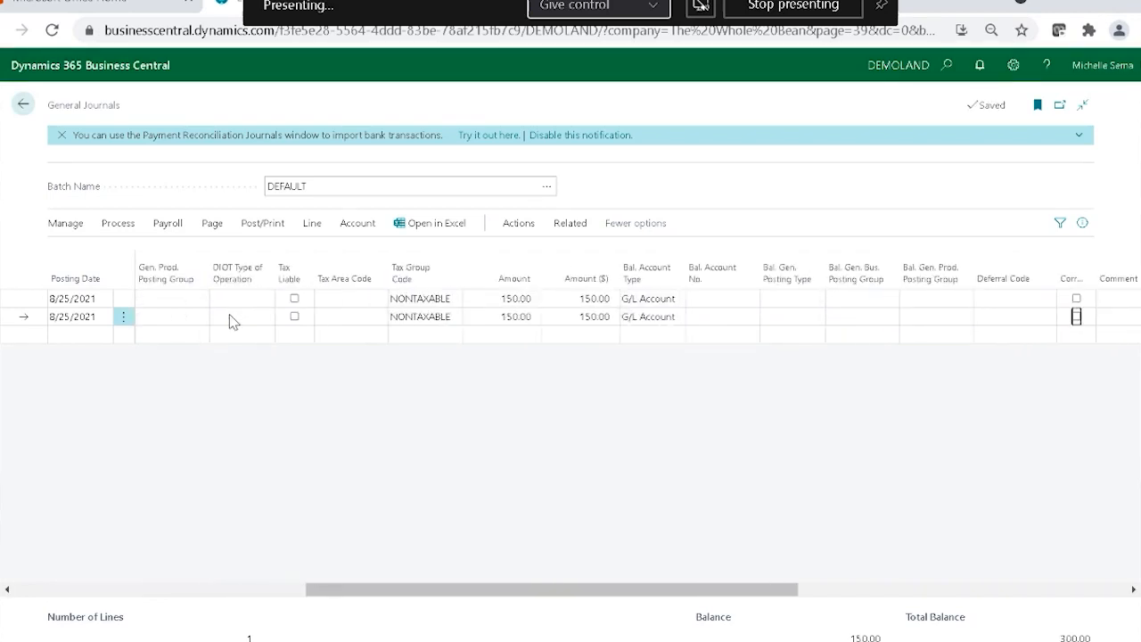
key(Return)
key(Return)
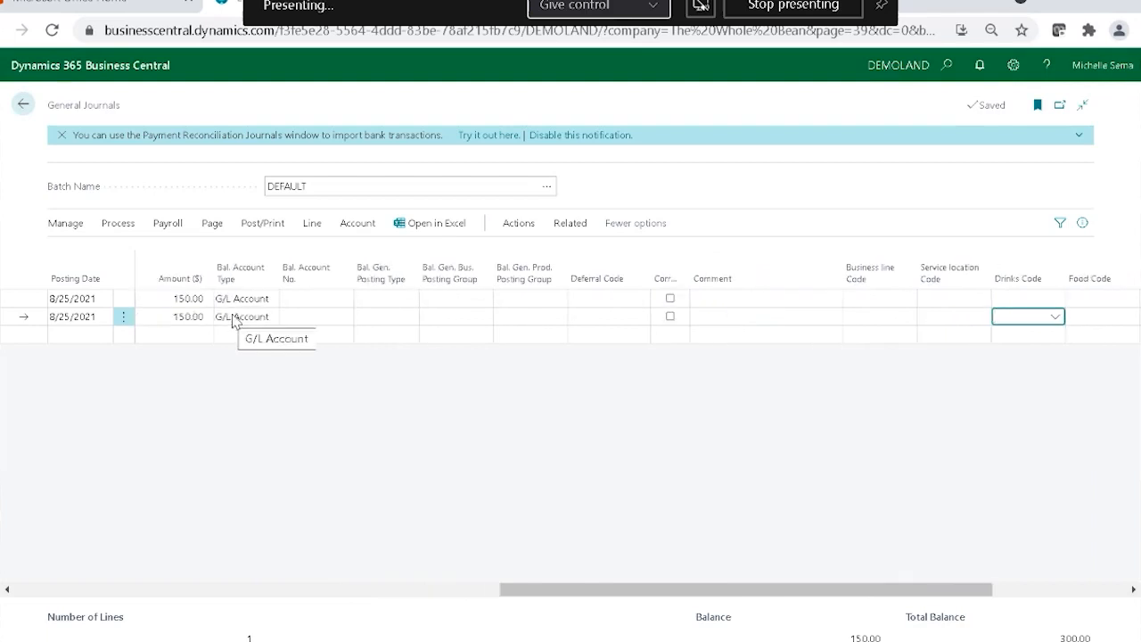
click(1025, 302)
click(1056, 300)
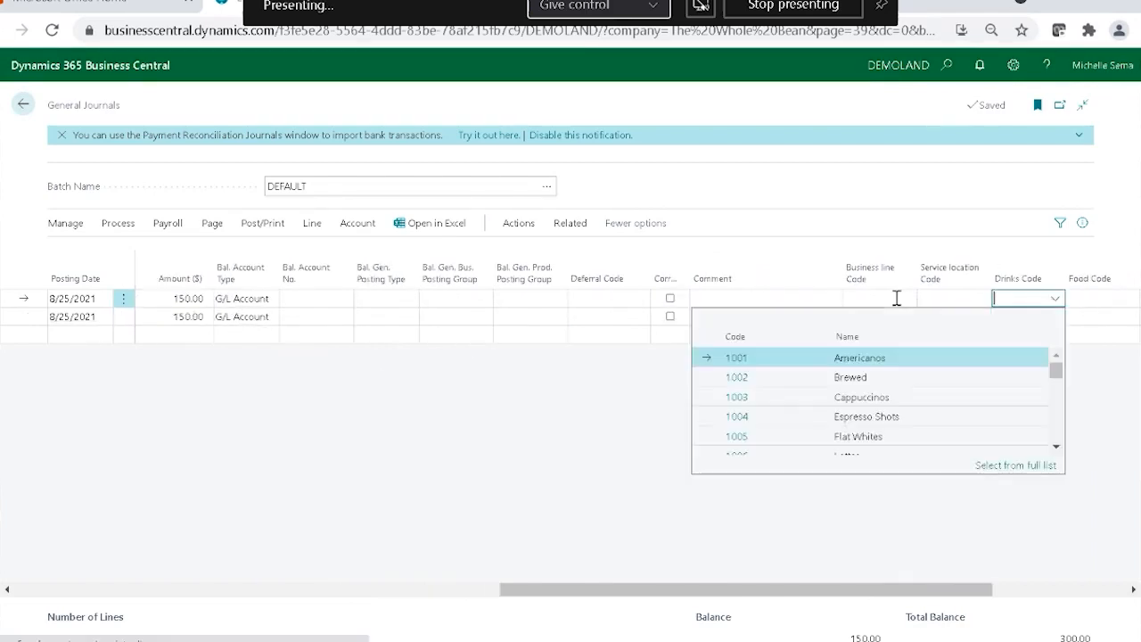
click(906, 300)
click(808, 375)
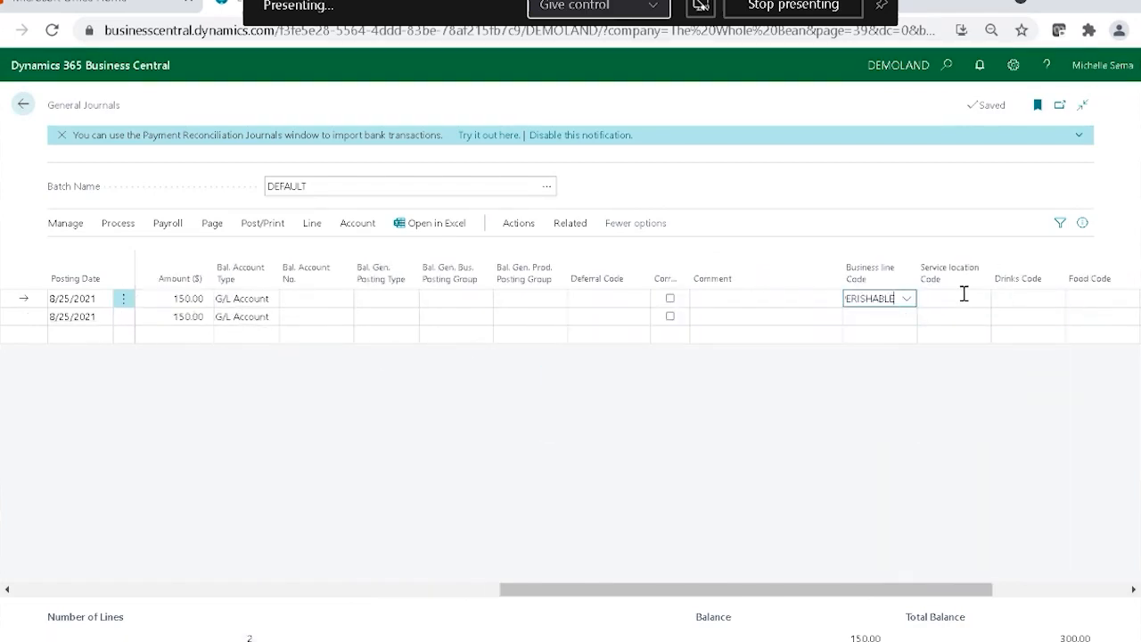
click(961, 298)
click(871, 396)
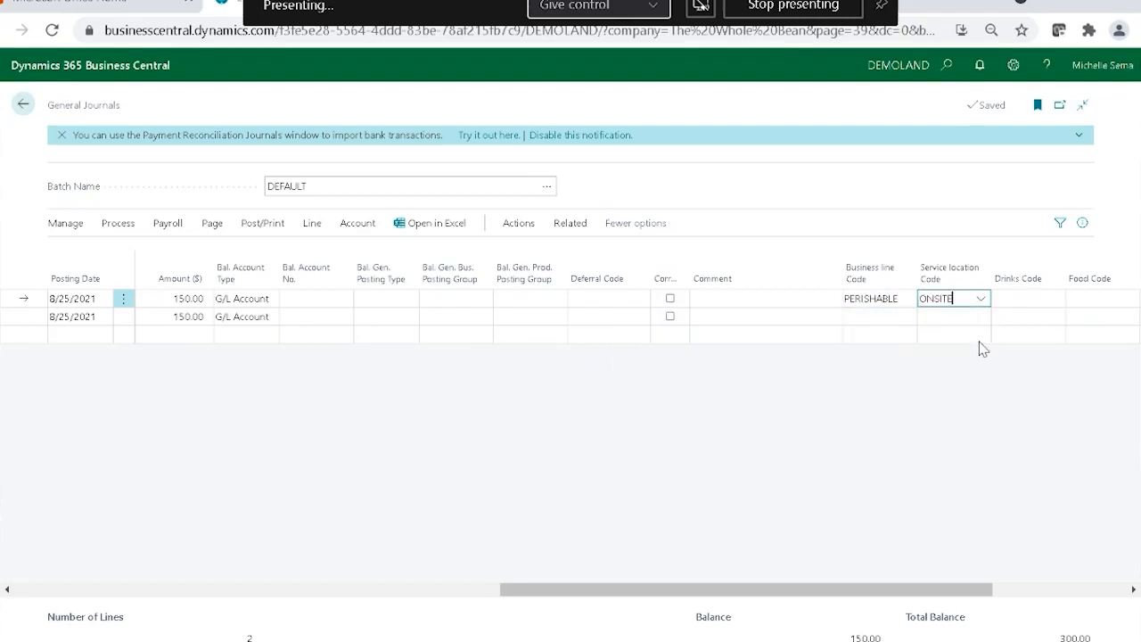
click(1040, 301)
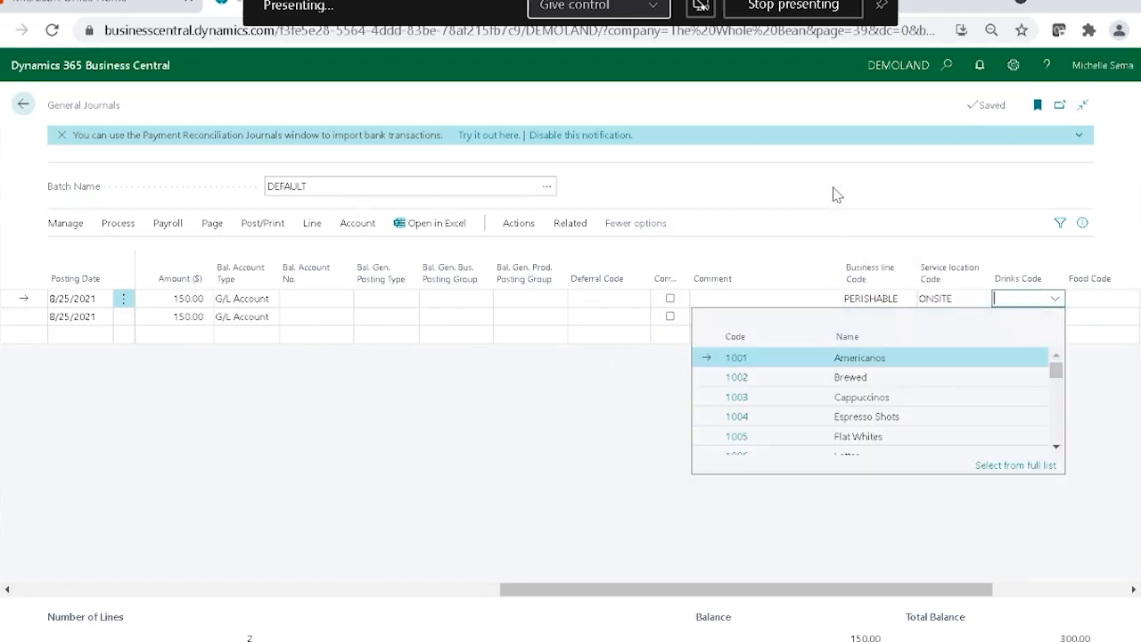
click(838, 192)
Assign the second journal line the Business line code PERISHABLE and the Service location code FOOD TRUCK.
click(899, 321)
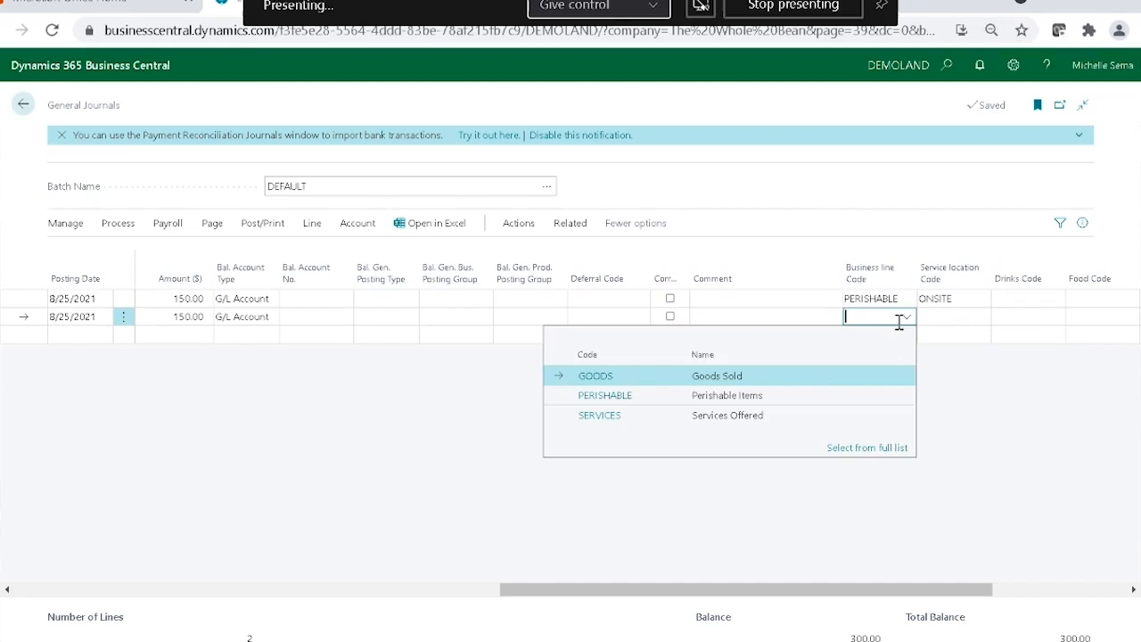
click(815, 394)
click(955, 321)
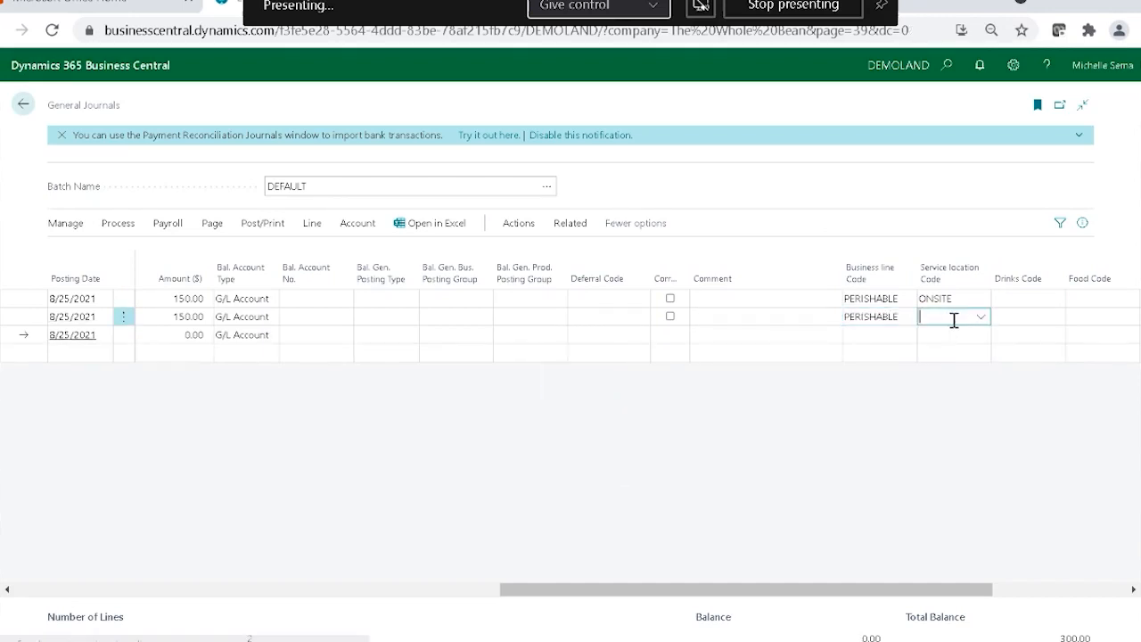
click(980, 318)
click(856, 397)
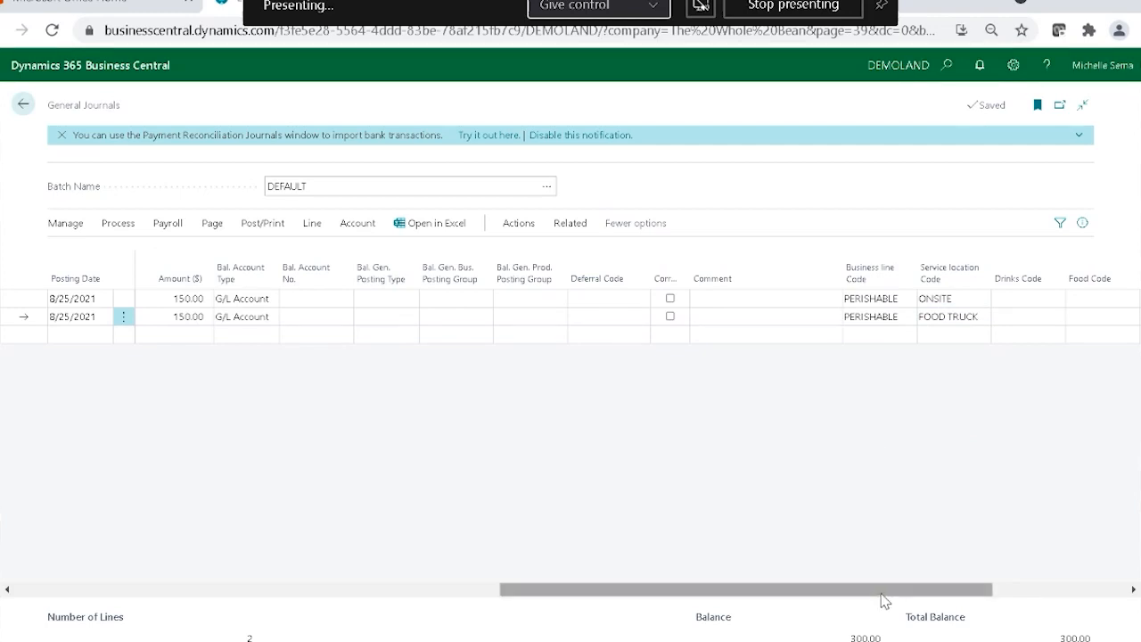
Add a third journal line for account 20100 Accounts Payable.
drag(883, 593, 323, 535)
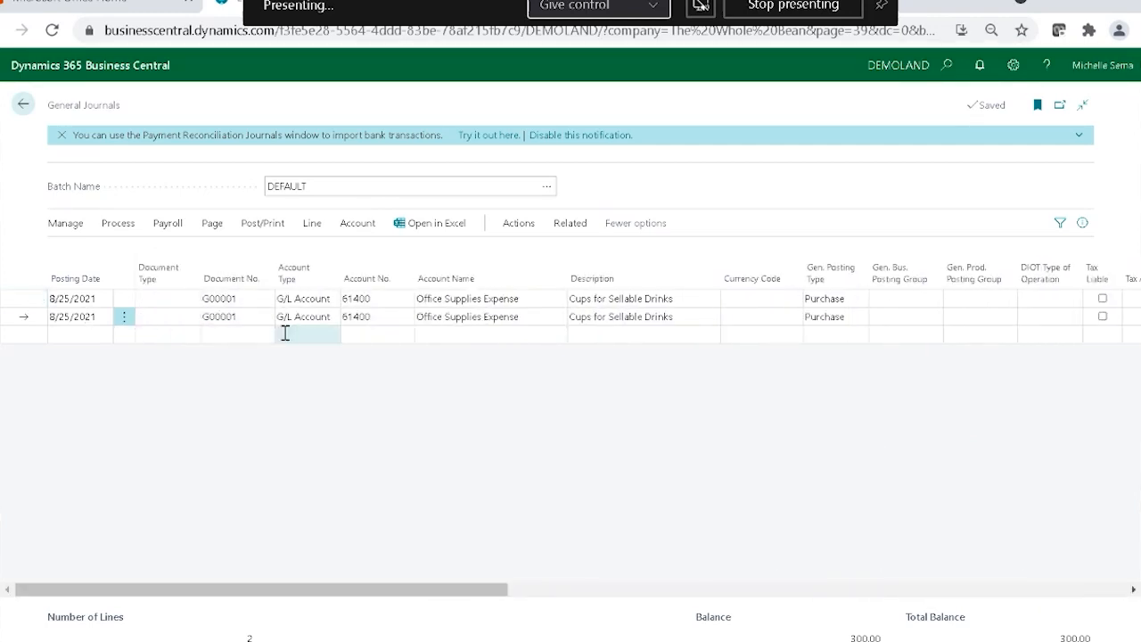
click(348, 336)
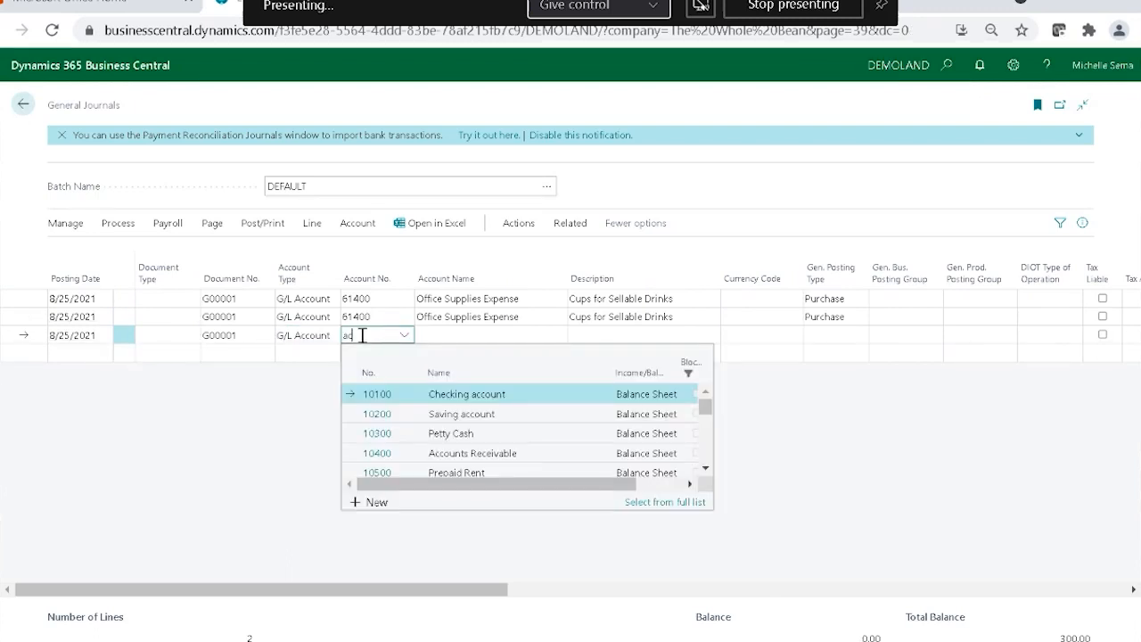
text(ac)
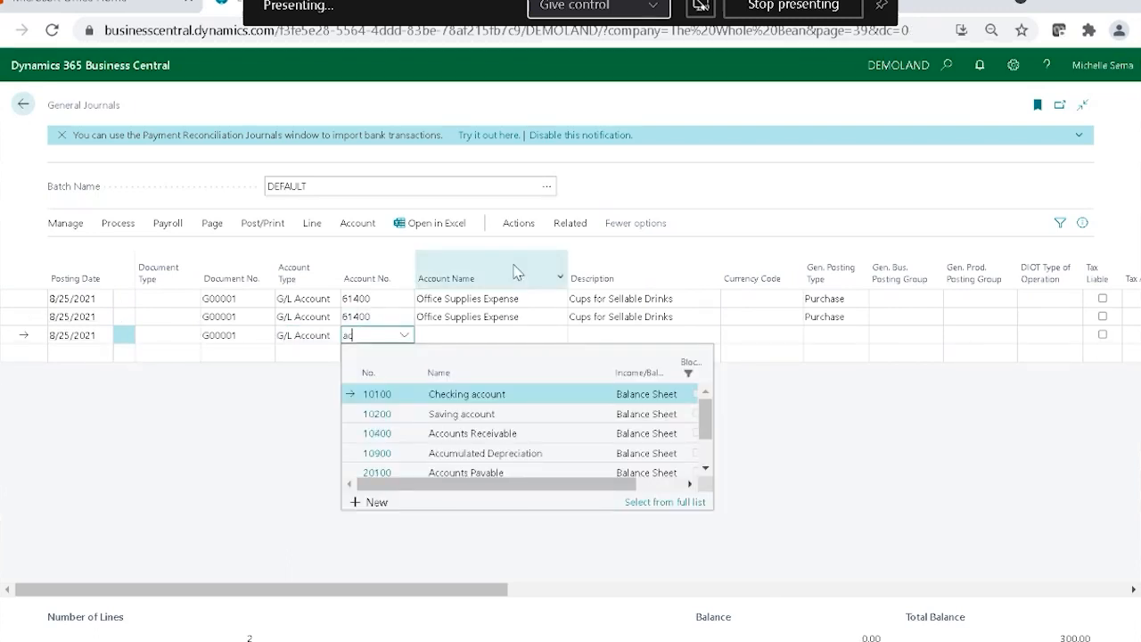
click(445, 472)
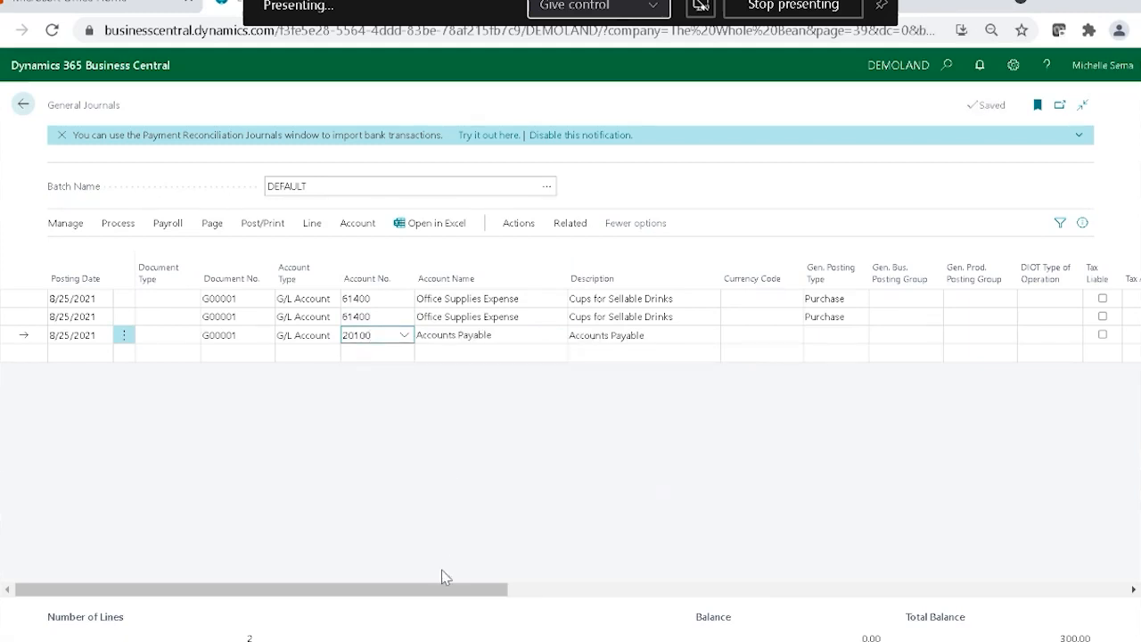
Set the amount of the Accounts Payable line to -300.
drag(444, 589, 698, 589)
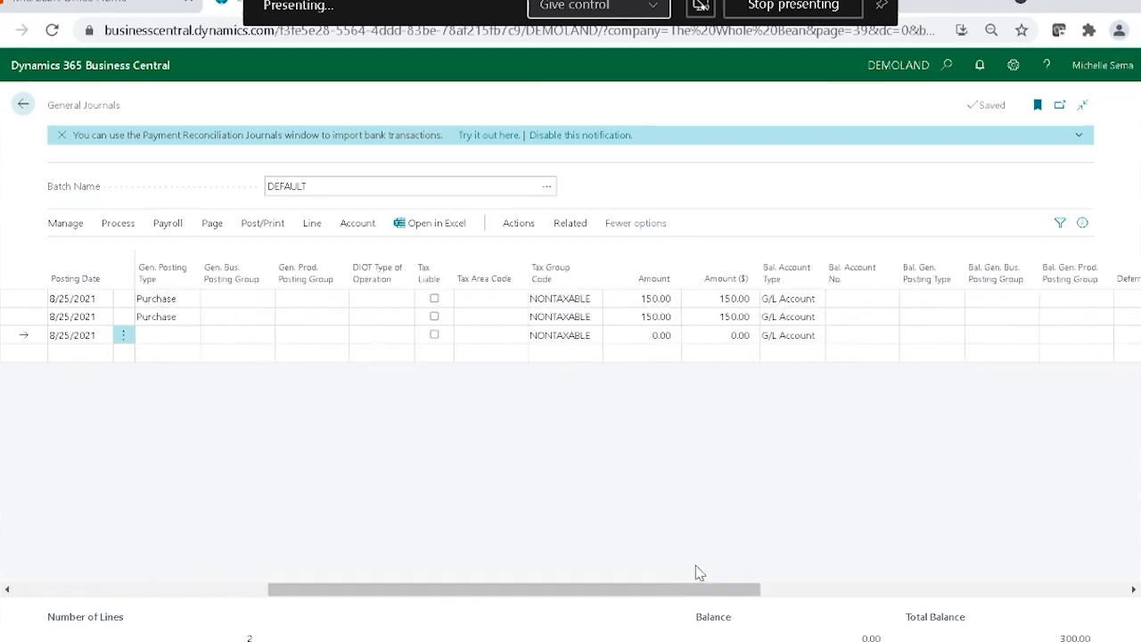
click(631, 336)
key(BackSpace)
text(-300)
key(Tab)
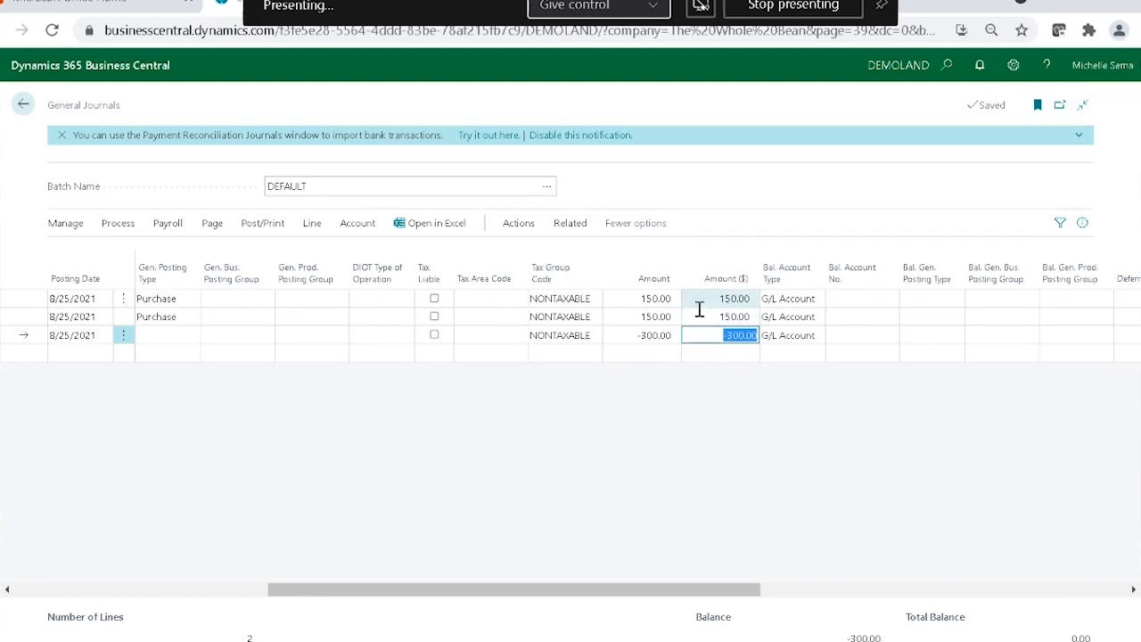
Review the dimension codes across the journal lines, leave the journal and switch to the Office 365 home page.
drag(701, 599, 985, 591)
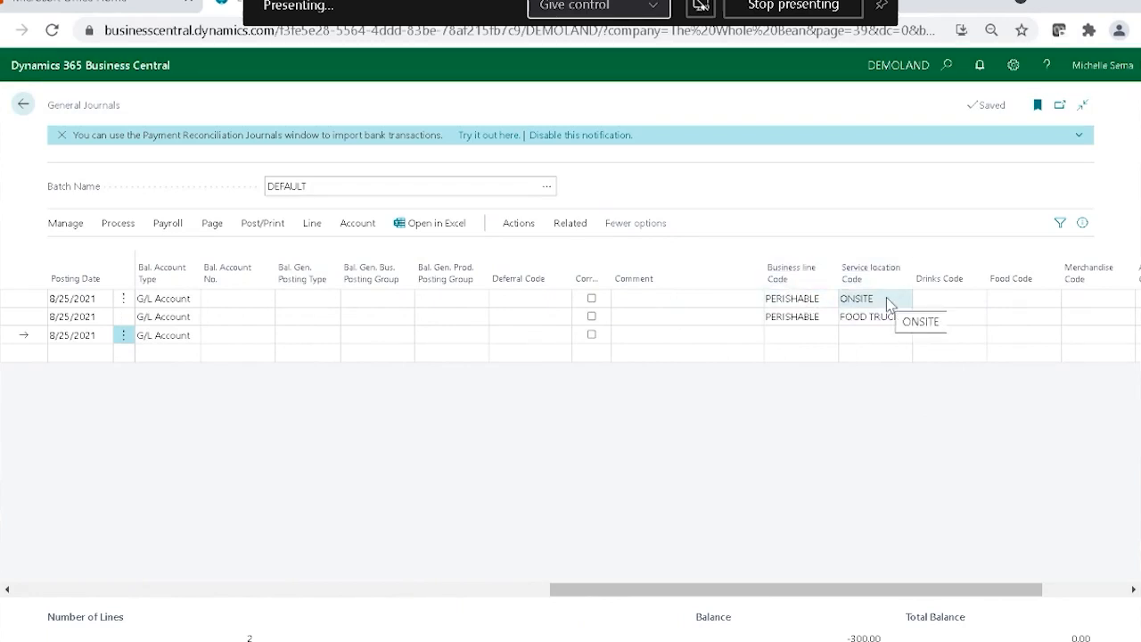
drag(776, 594, 201, 617)
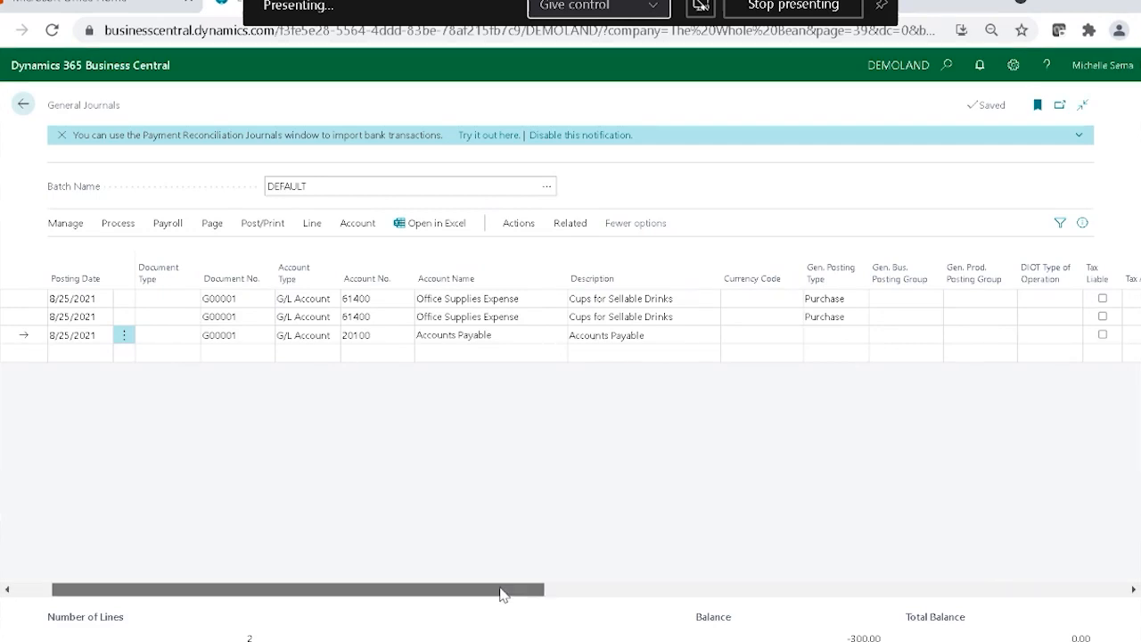
drag(464, 592, 1078, 624)
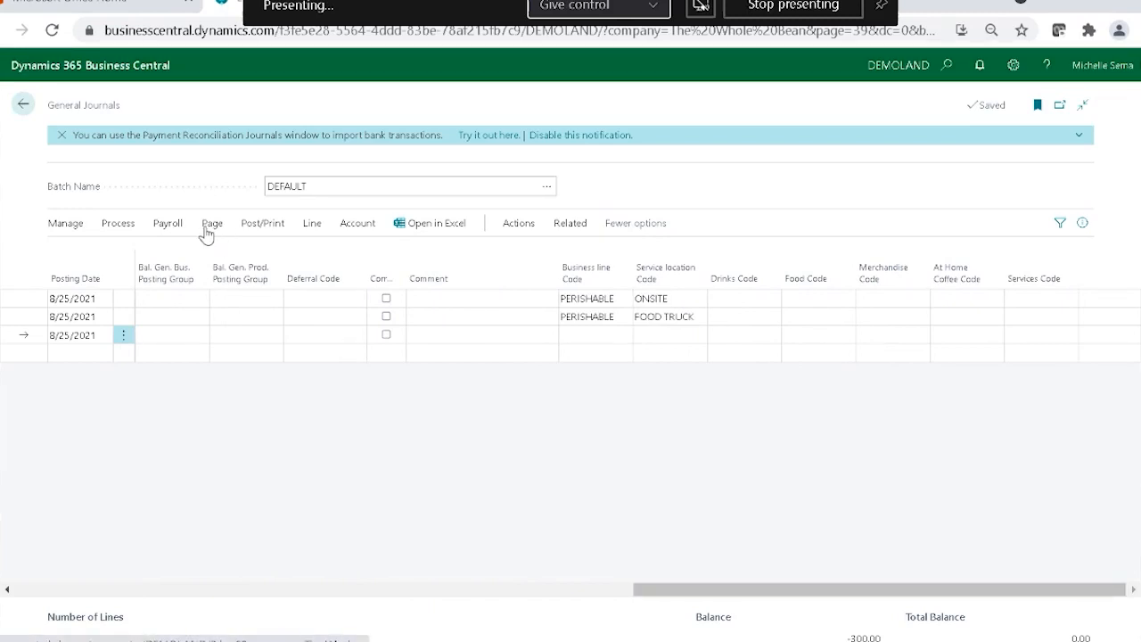
click(23, 109)
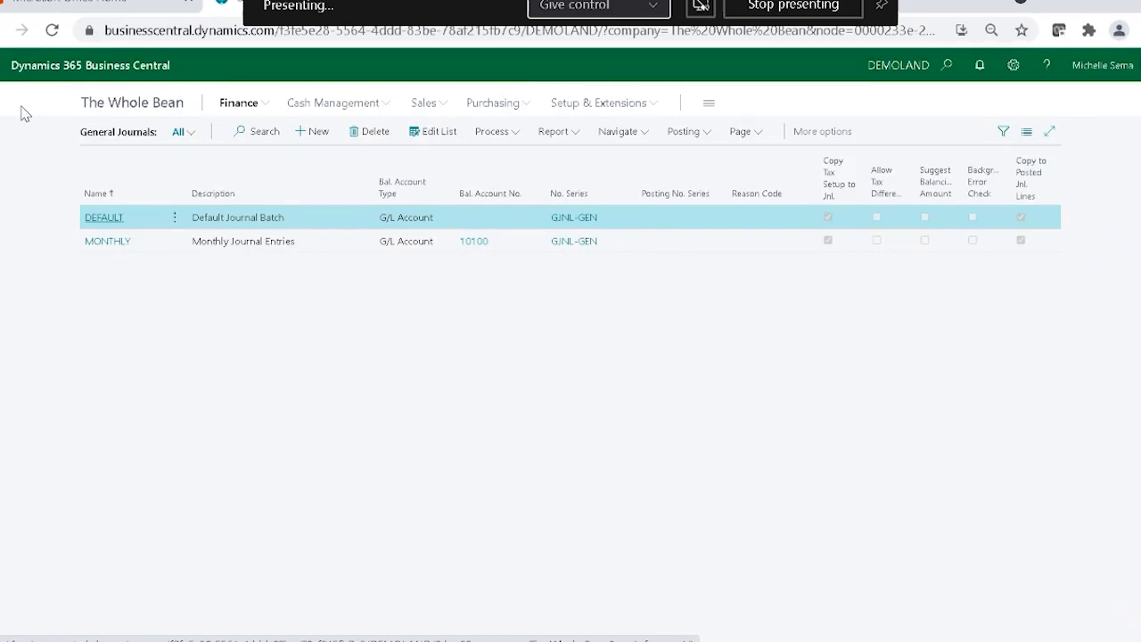
click(163, 16)
click(163, 29)
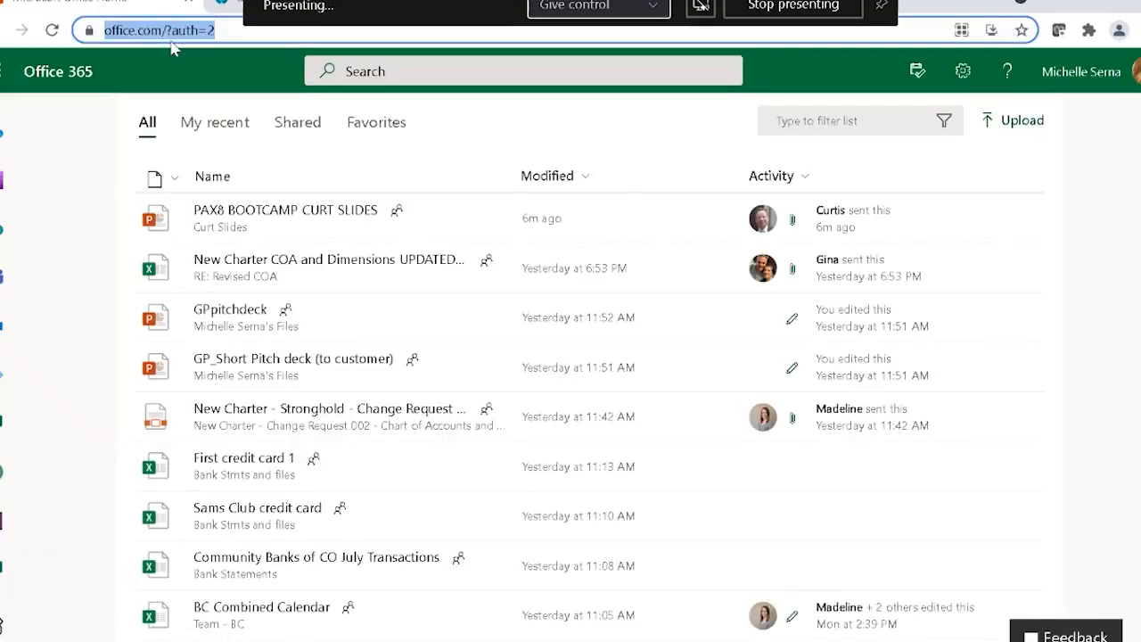
text(w.trunorth)
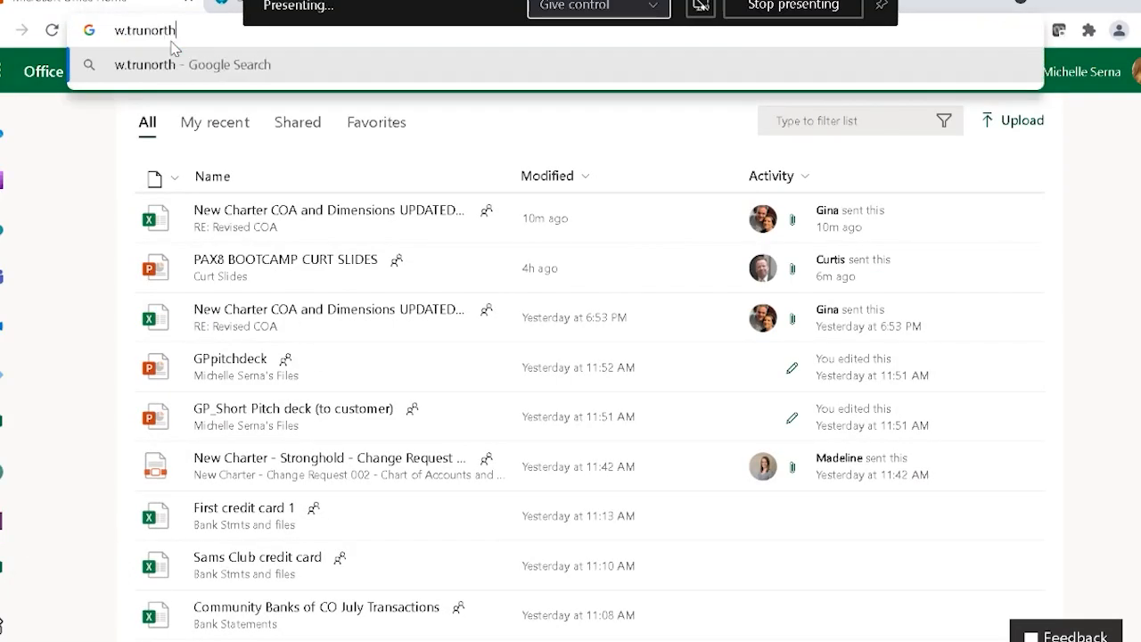
text(dynamics.c)
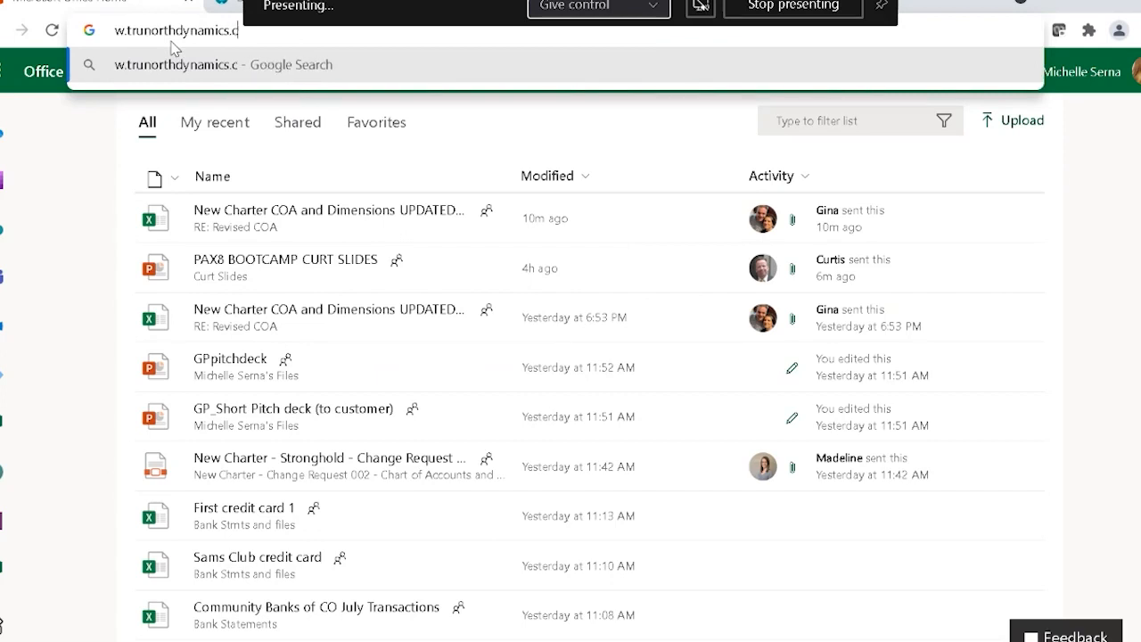
text(m)
text(m/webinar)
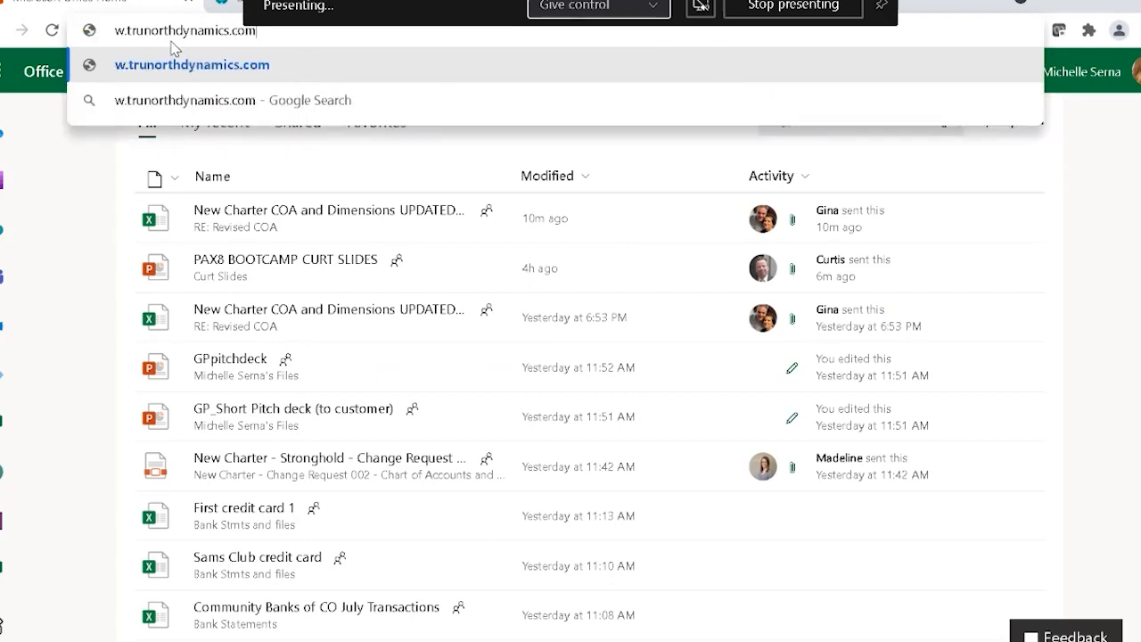
click(119, 33)
text(ww)
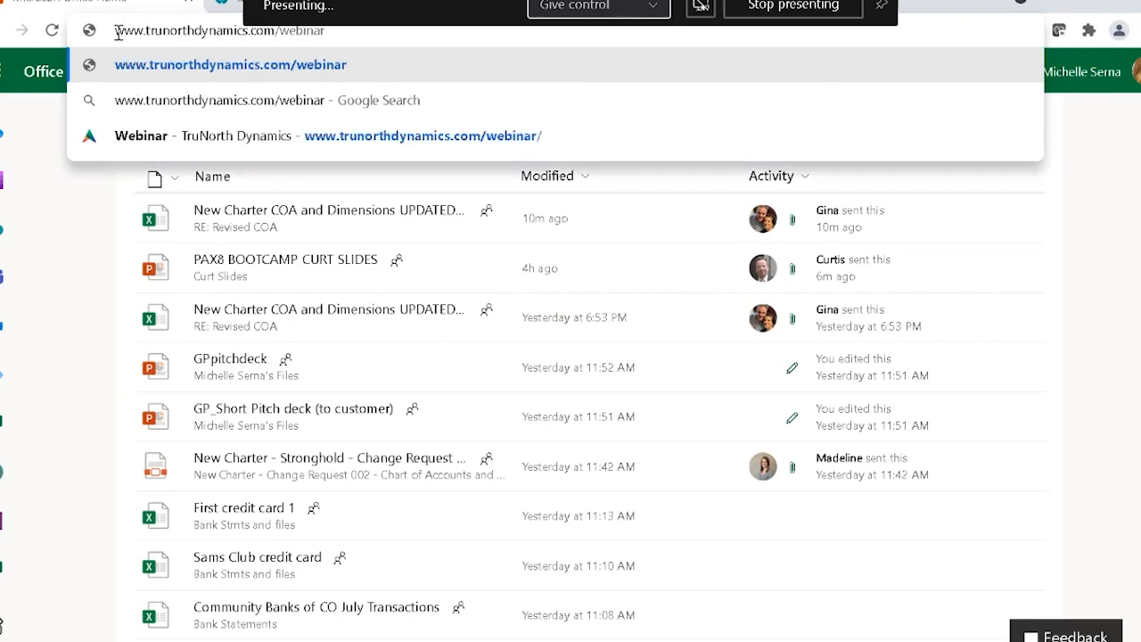
key(Return)
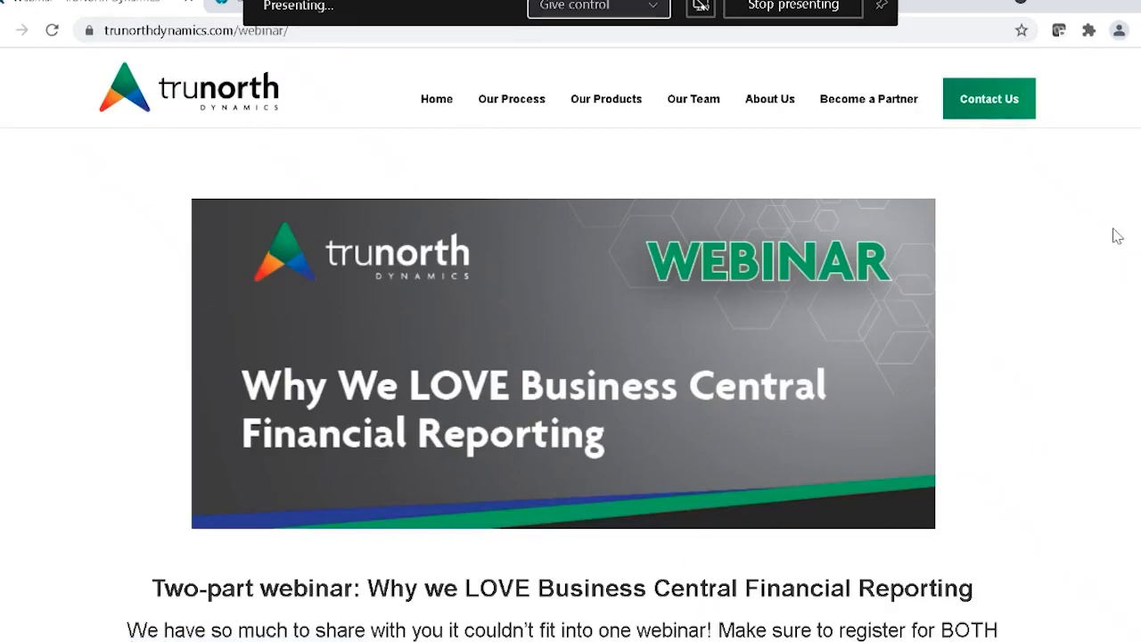
Review the dates, topics and registration sections of both webinar parts, and return to Business Central.
scroll(1094, 299, down, 2)
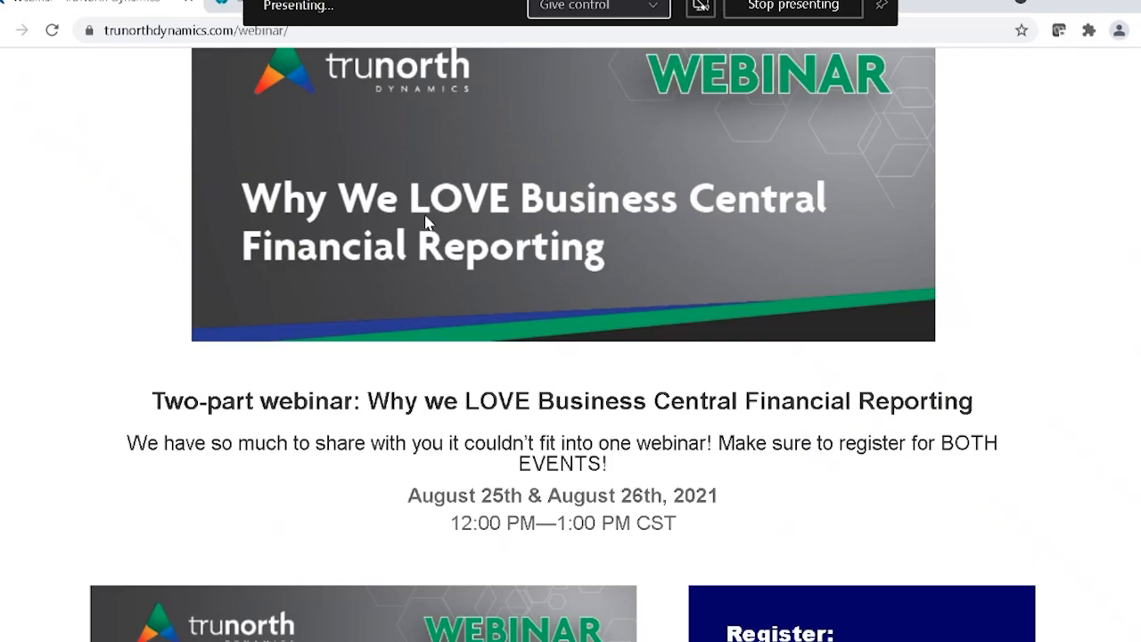
scroll(427, 222, down, 10)
scroll(425, 223, down, 3)
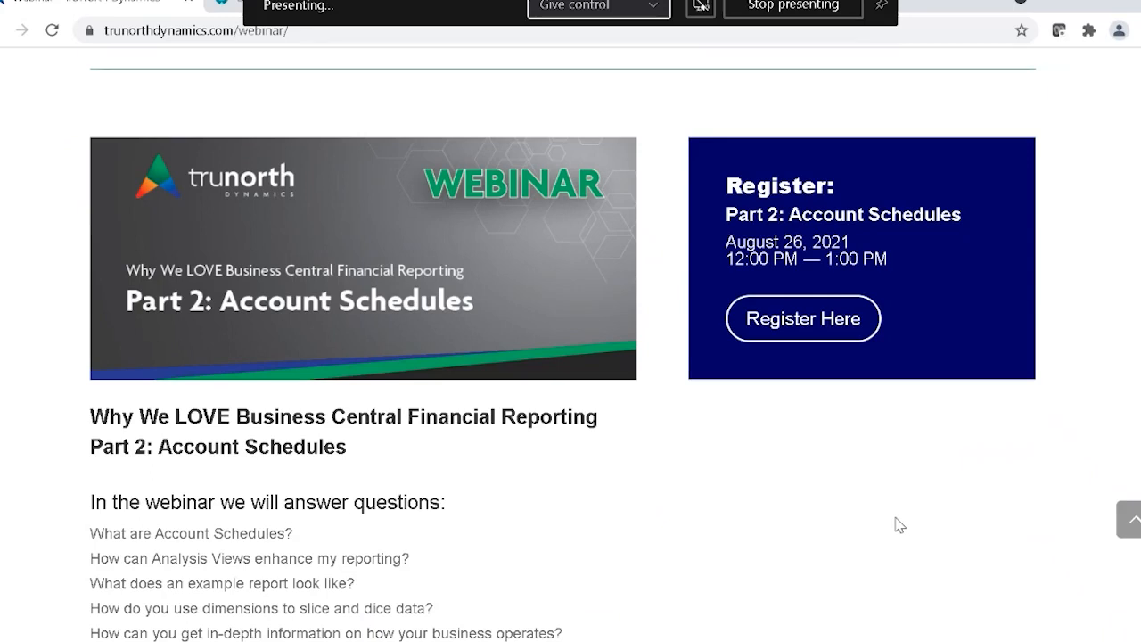
scroll(876, 474, up, 2)
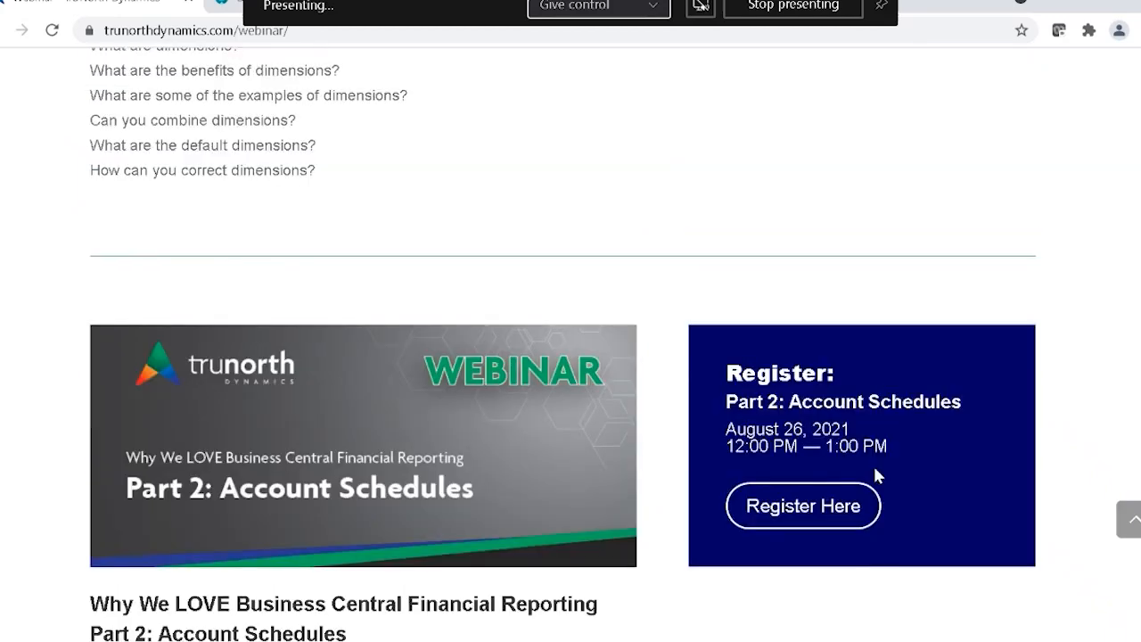
scroll(876, 476, up, 3)
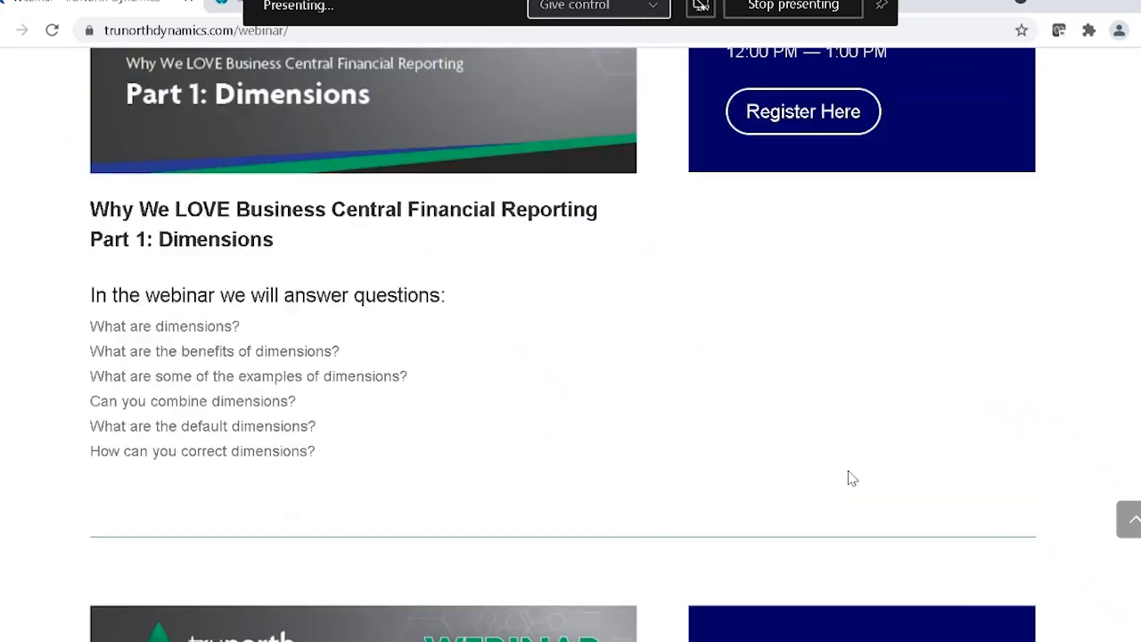
click(222, 9)
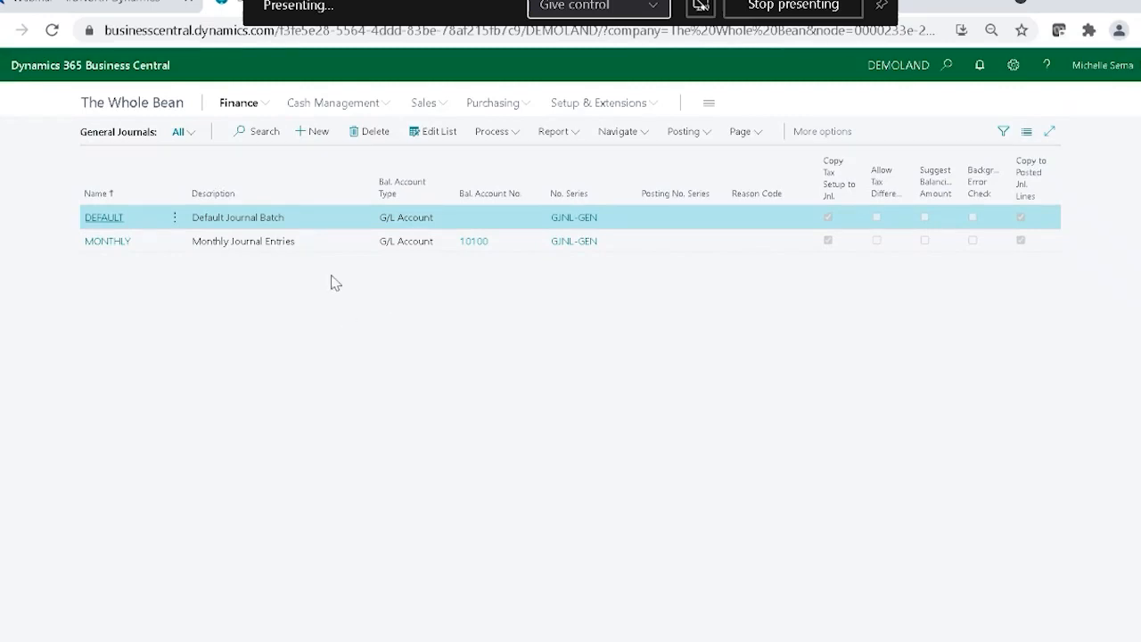
Search for "general ledger en" and open the General Ledger Entries page.
click(261, 107)
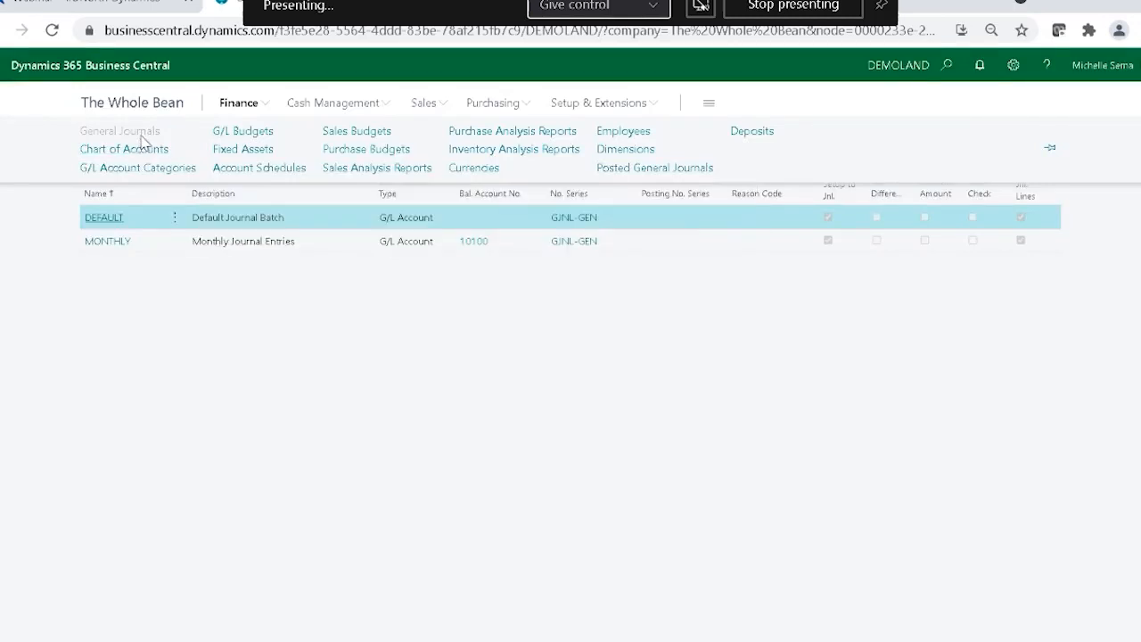
click(950, 65)
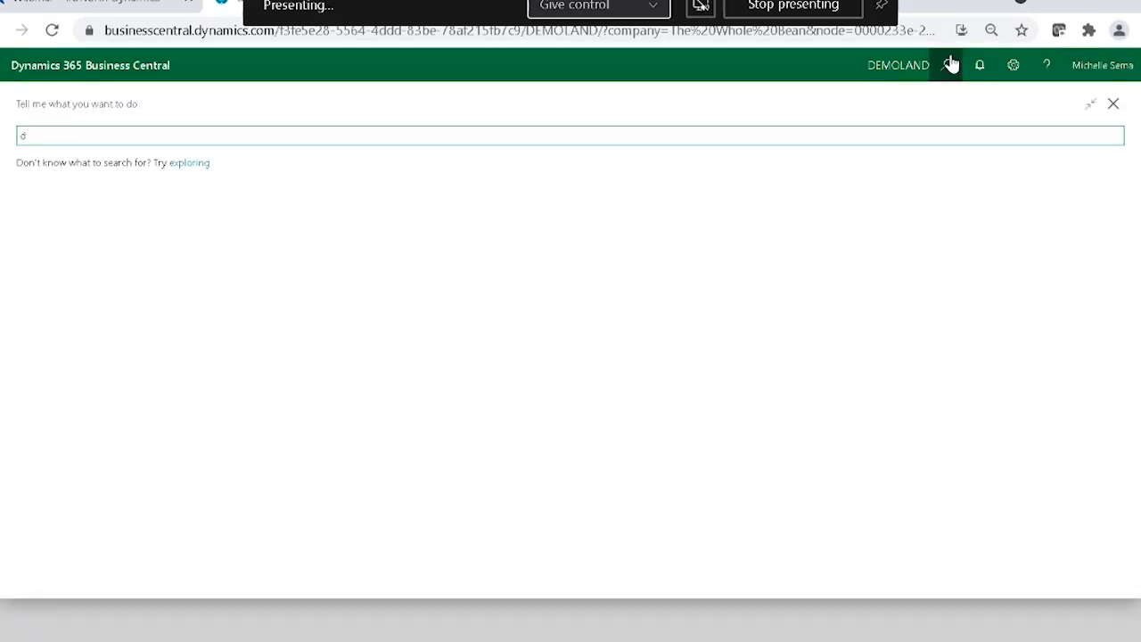
text(d)
key(BackSpace)
text(general ledger)
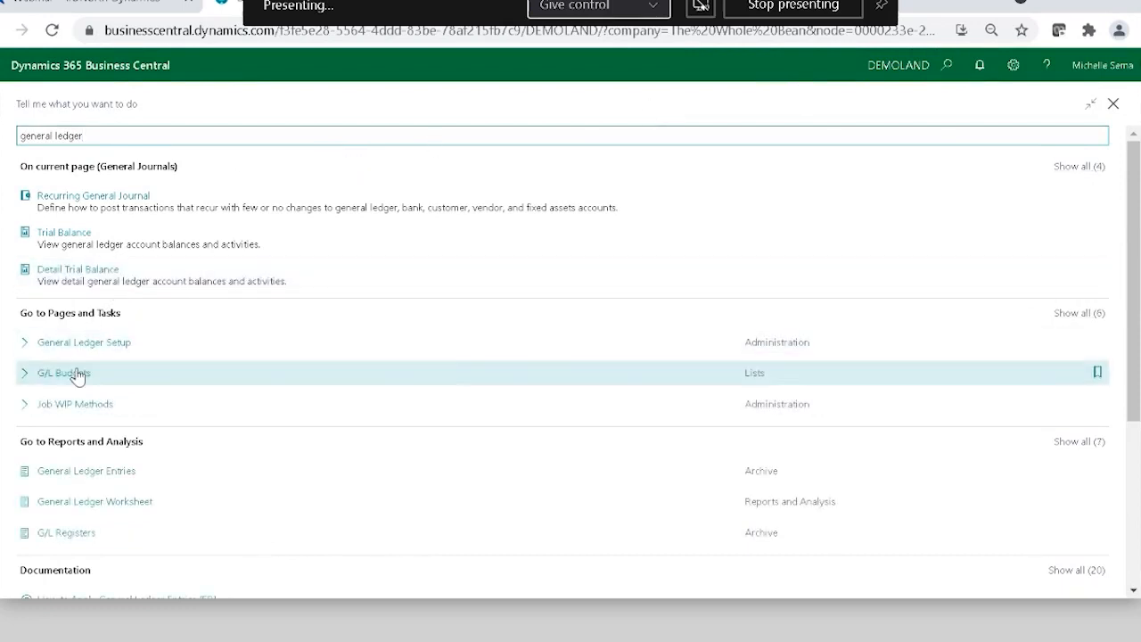
text( en)
click(86, 481)
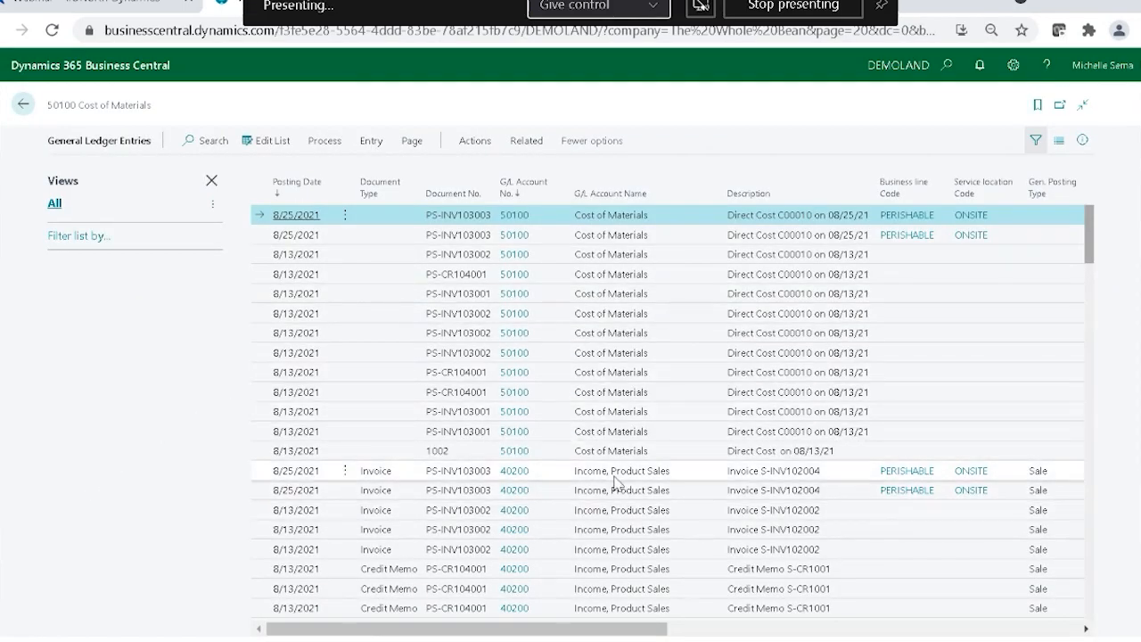
Start a dimension correction for the first 8/25/2021 invoice entry on account 40200 Income, Product Sales.
click(593, 476)
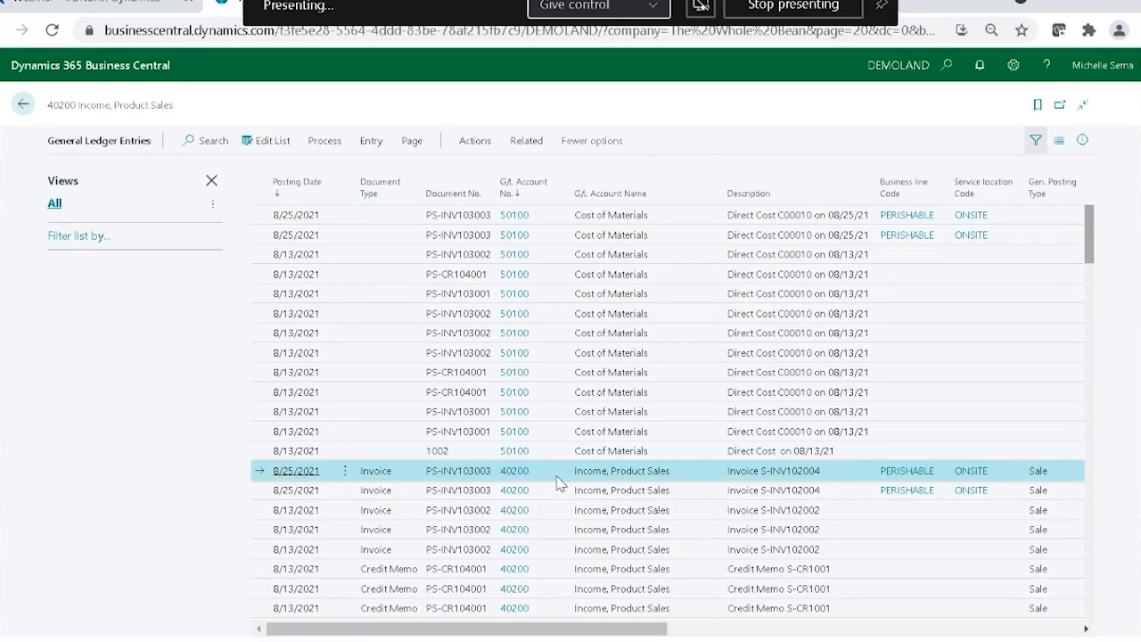
click(326, 145)
click(373, 144)
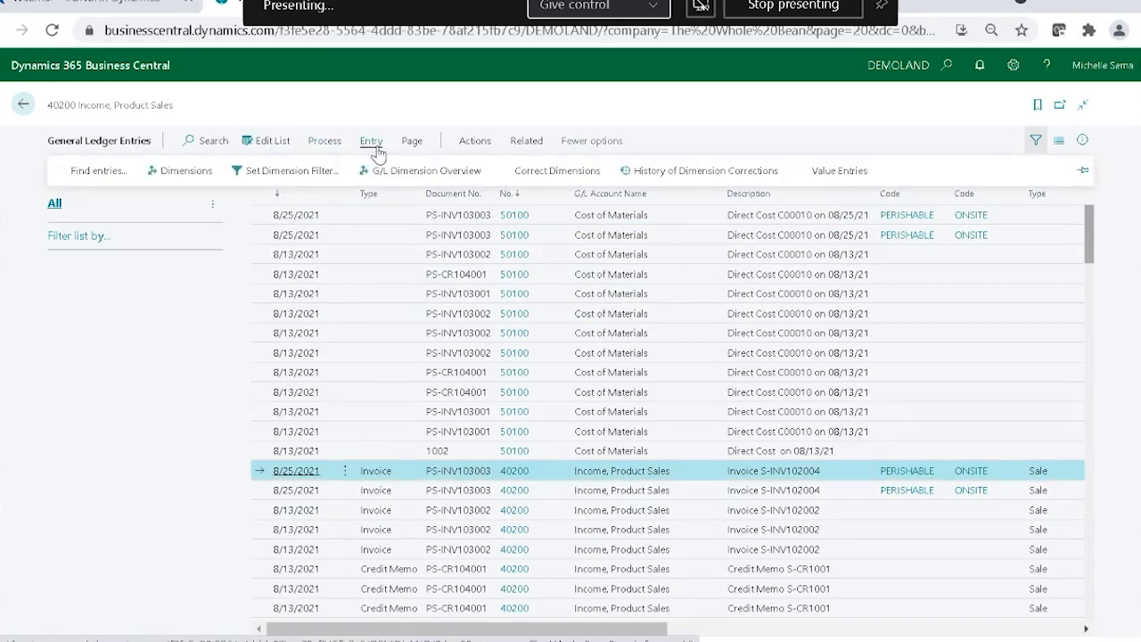
click(572, 172)
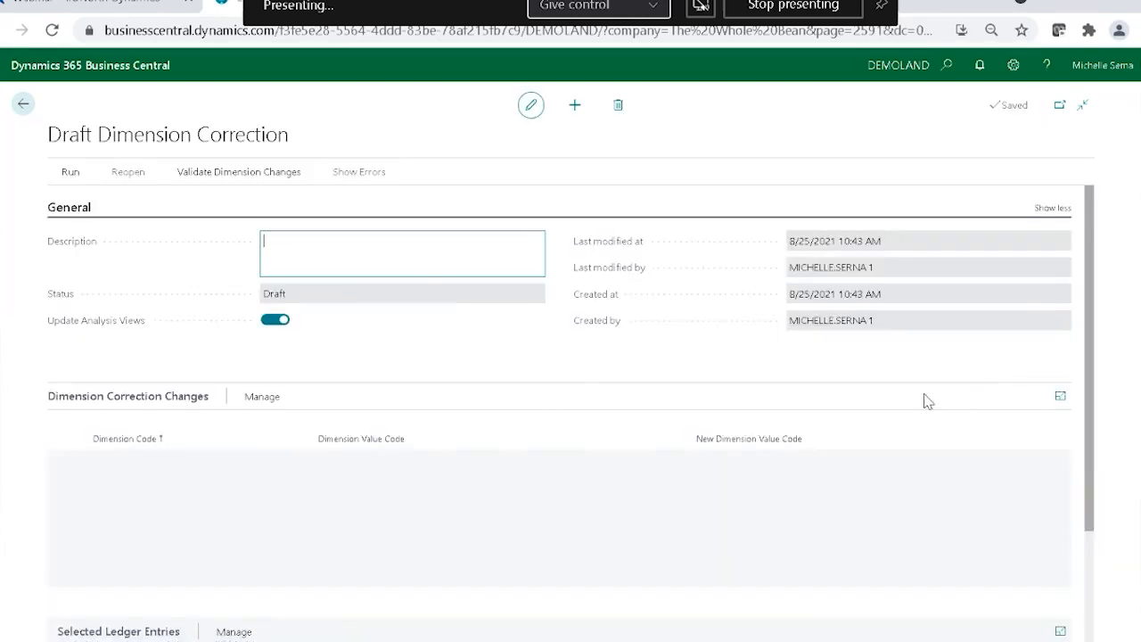
Describe the dimension correction as "Change to Food truck sale".
click(359, 241)
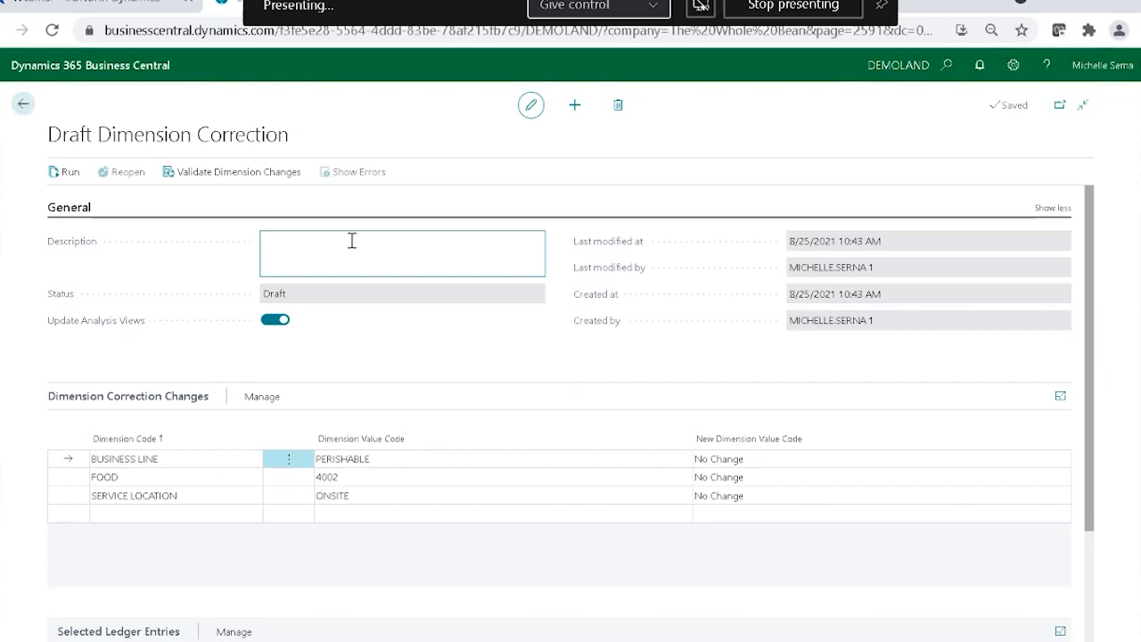
text(Chasng)
key(BackSpace)
text(e to Food truck sale)
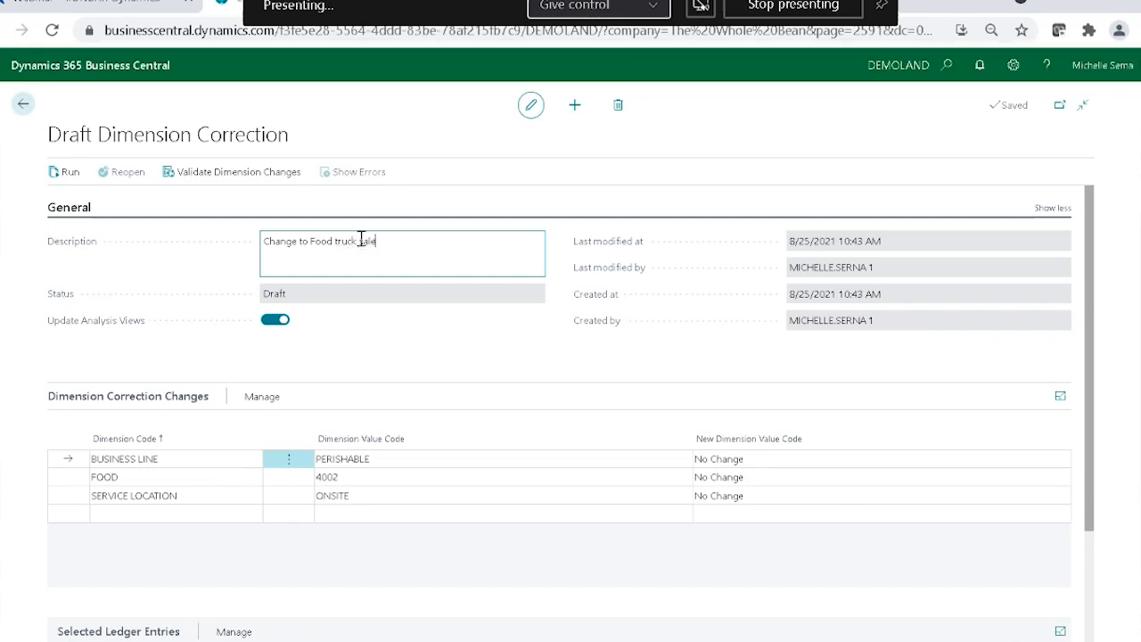
Set the new dimension value code for SERVICE LOCATION to FOOD TRUCK.
click(747, 499)
click(757, 500)
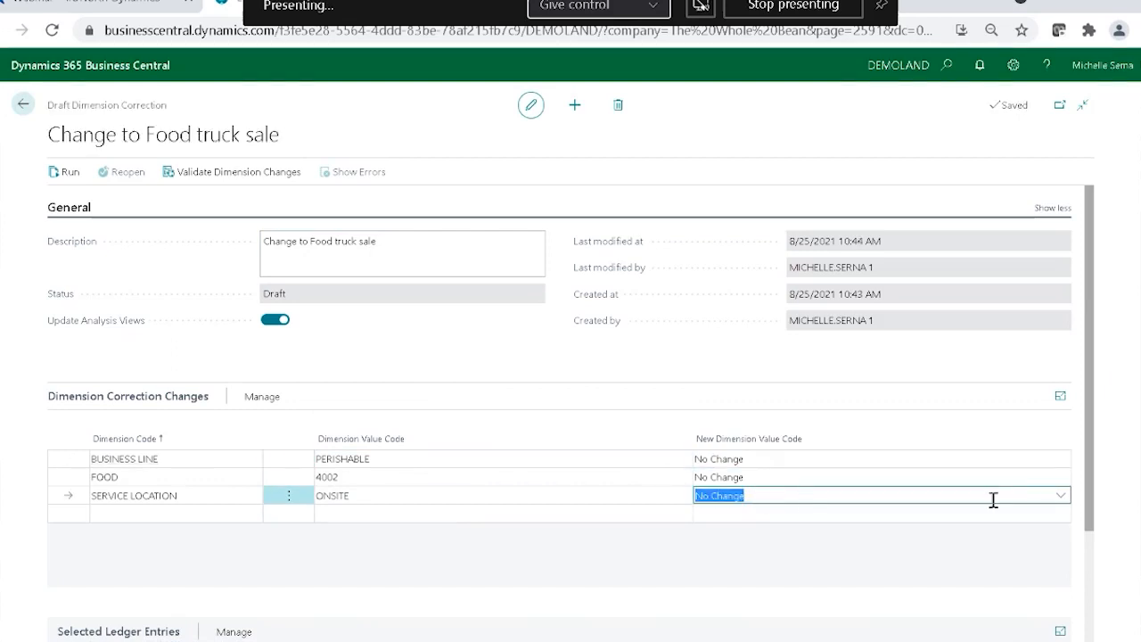
click(1061, 498)
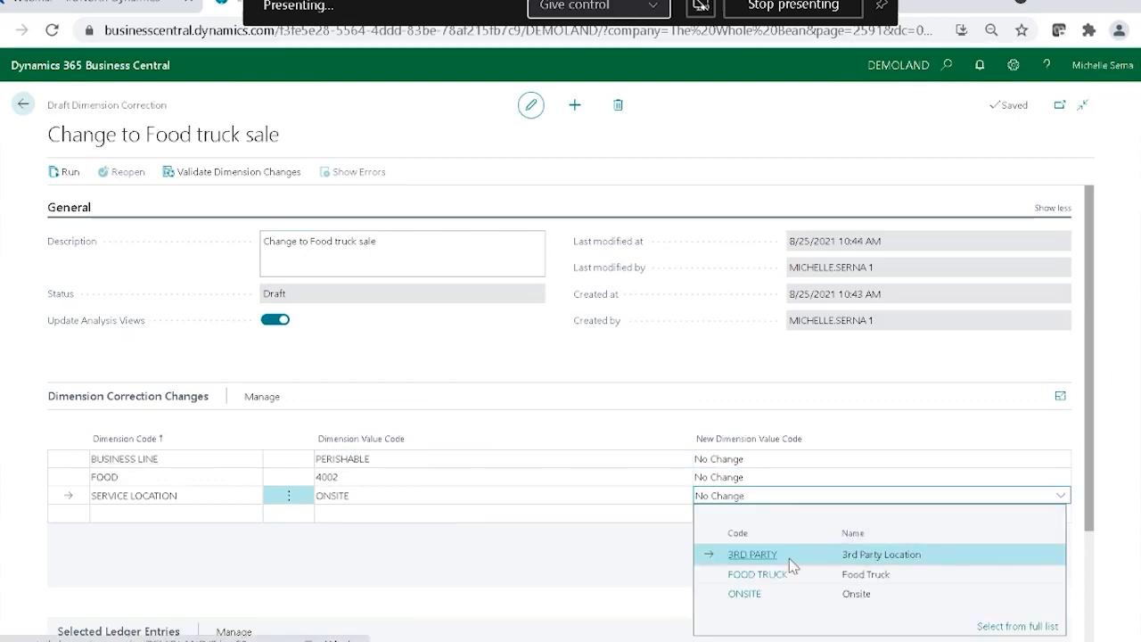
click(758, 574)
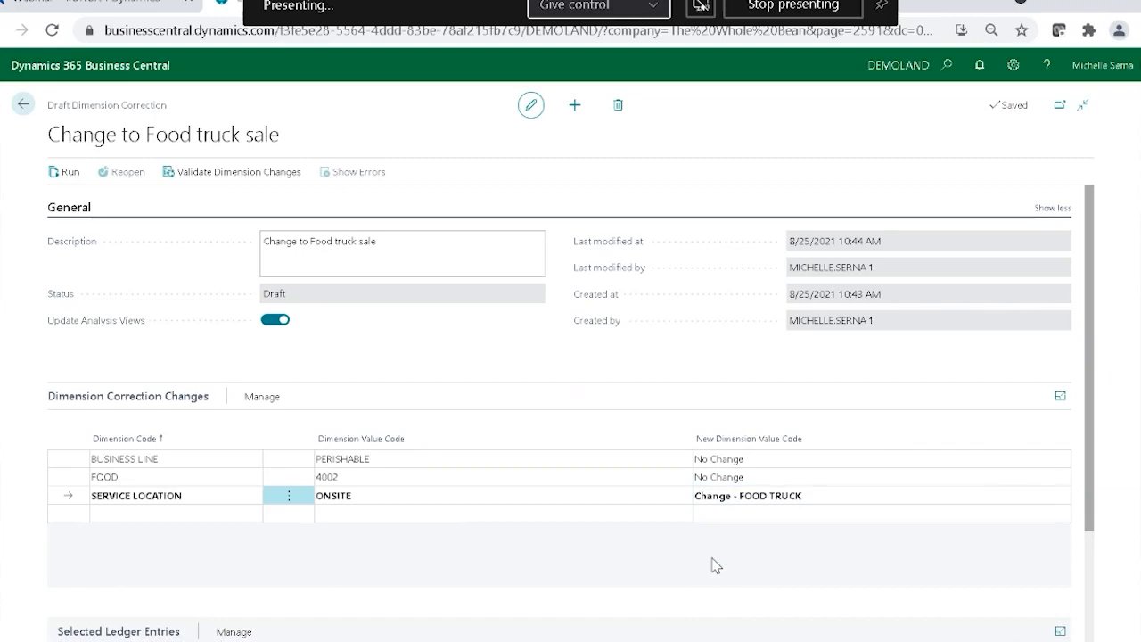
Add the related entries to the correction's selected ledger entries and acknowledge the notice.
scroll(716, 565, down, 2)
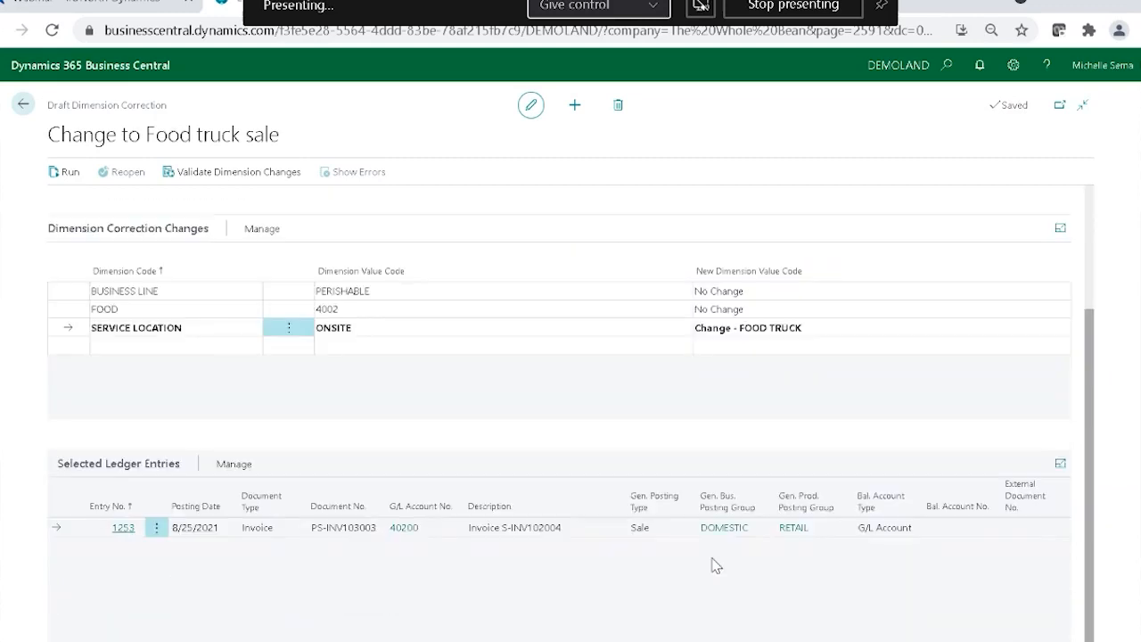
click(228, 465)
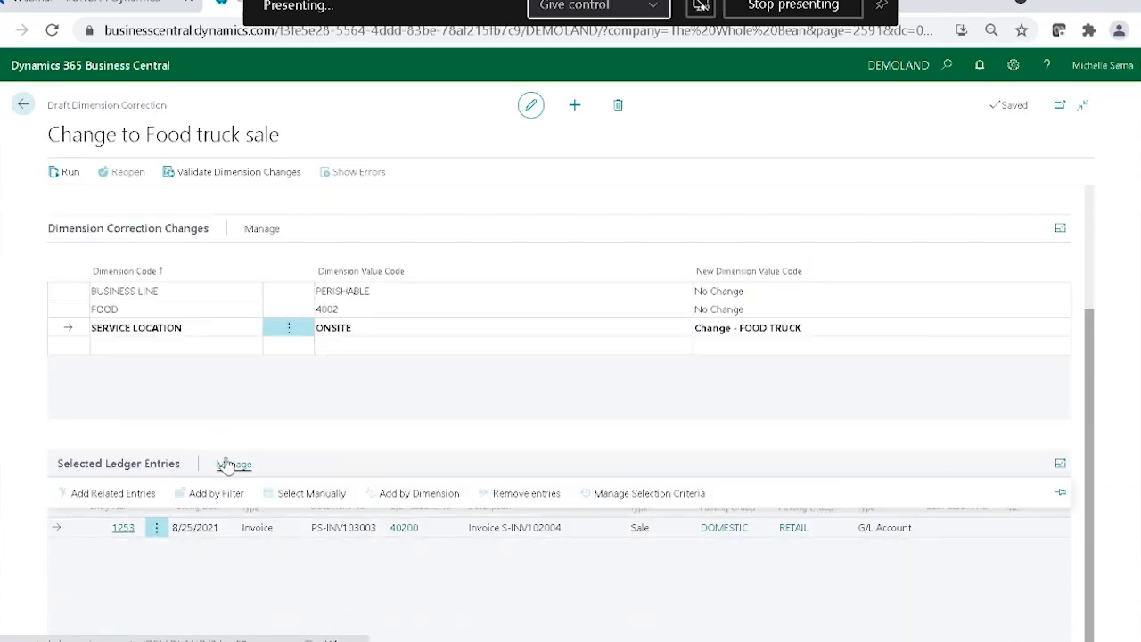
click(92, 498)
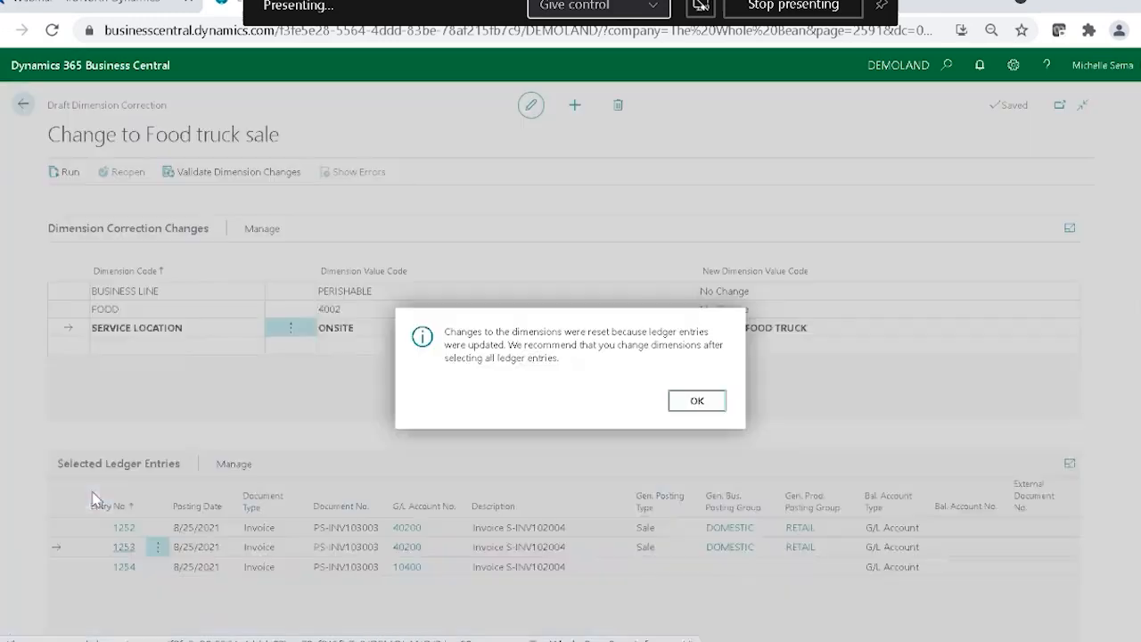
click(697, 403)
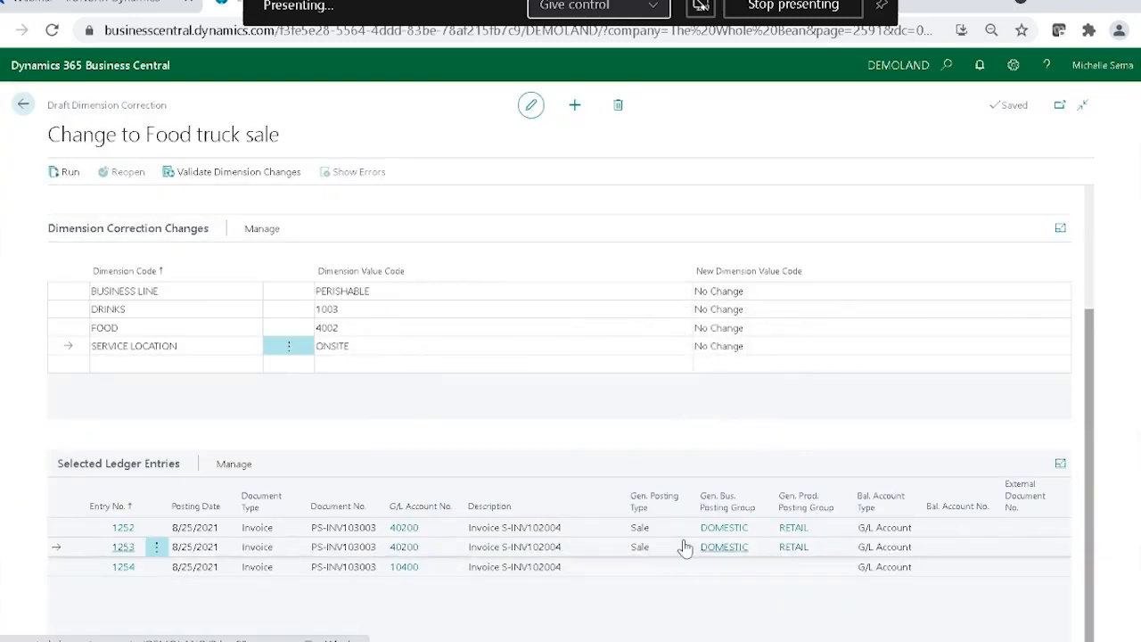
Change the SERVICE LOCATION dimension from ONSITE to FOOD TRUCK for the expanded selection of ledger entries.
click(751, 346)
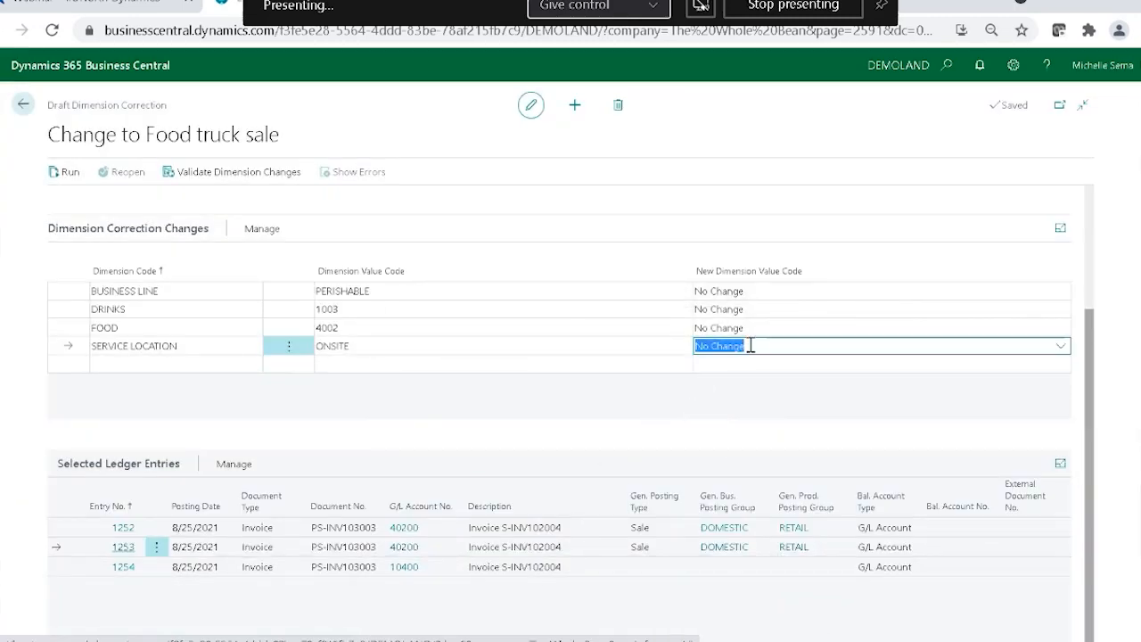
click(1061, 349)
click(800, 423)
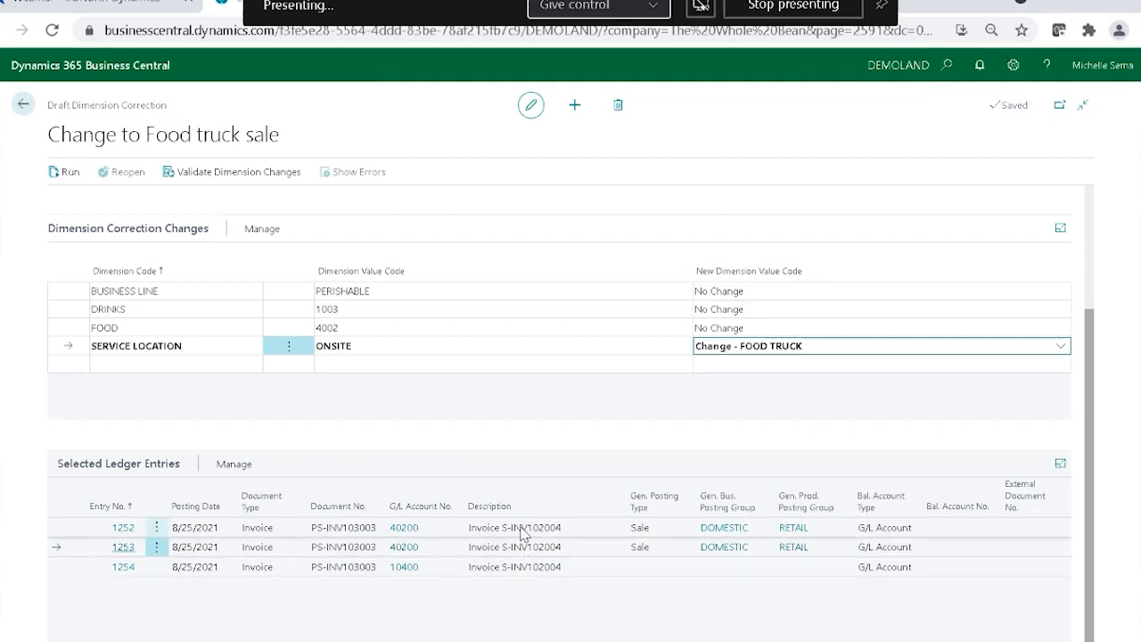
click(415, 603)
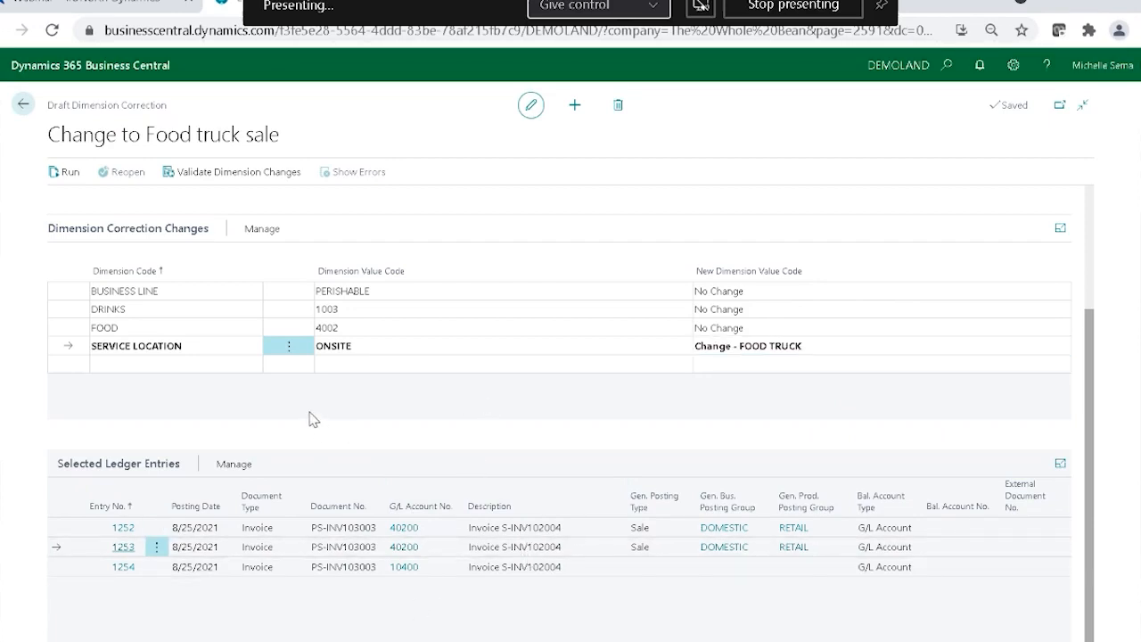
Validate the dimension changes with the job set to run immediately.
scroll(312, 419, up, 2)
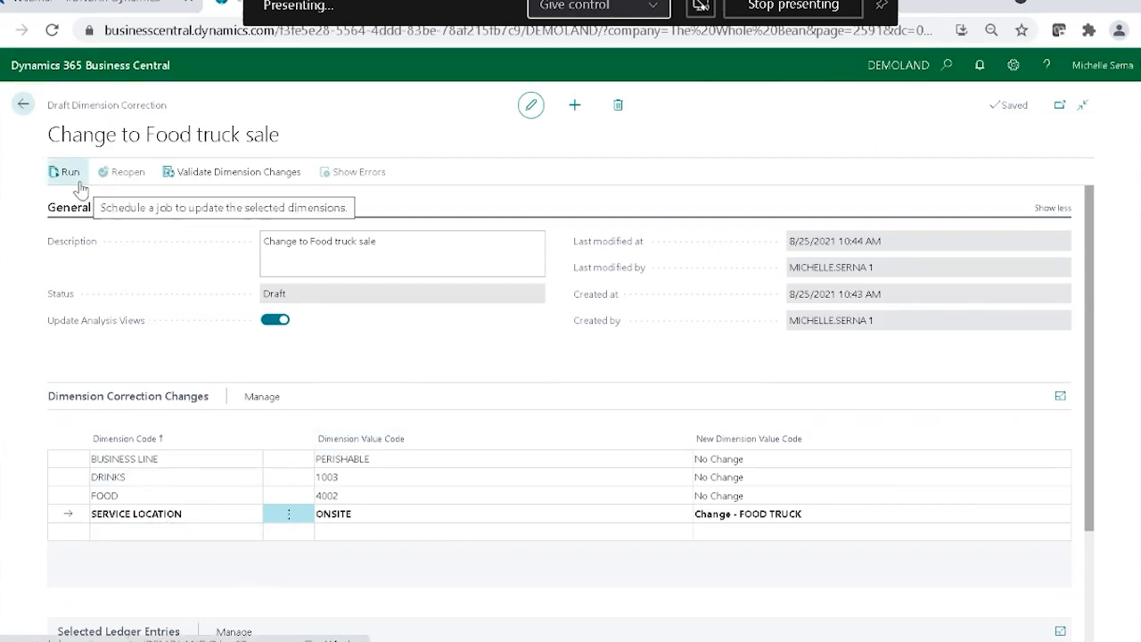
click(257, 171)
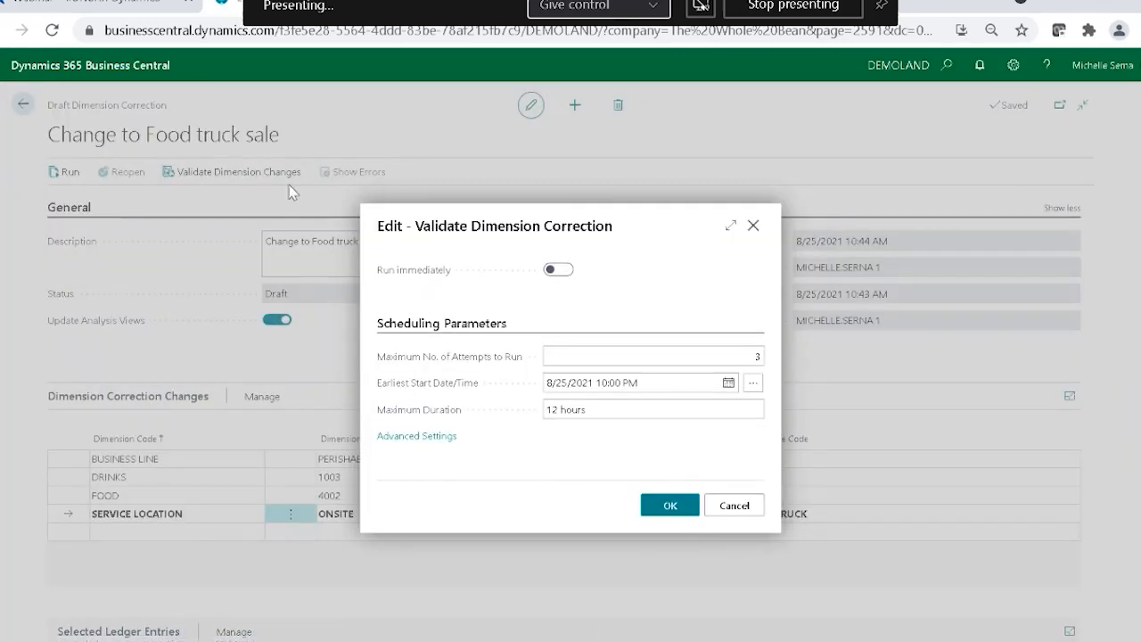
click(554, 271)
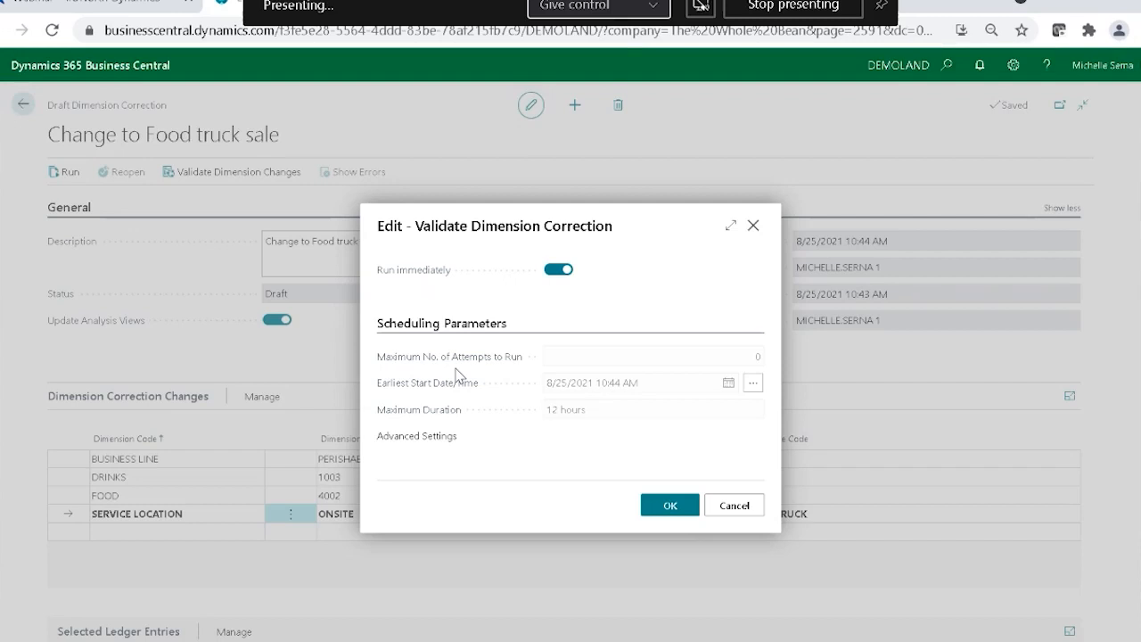
click(678, 508)
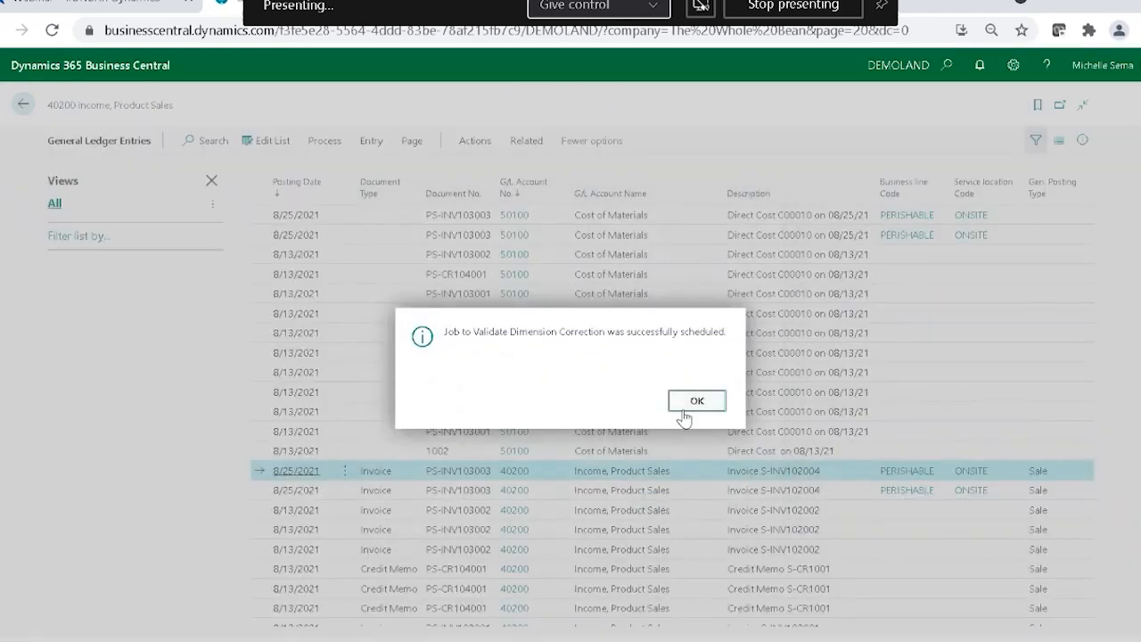
click(689, 401)
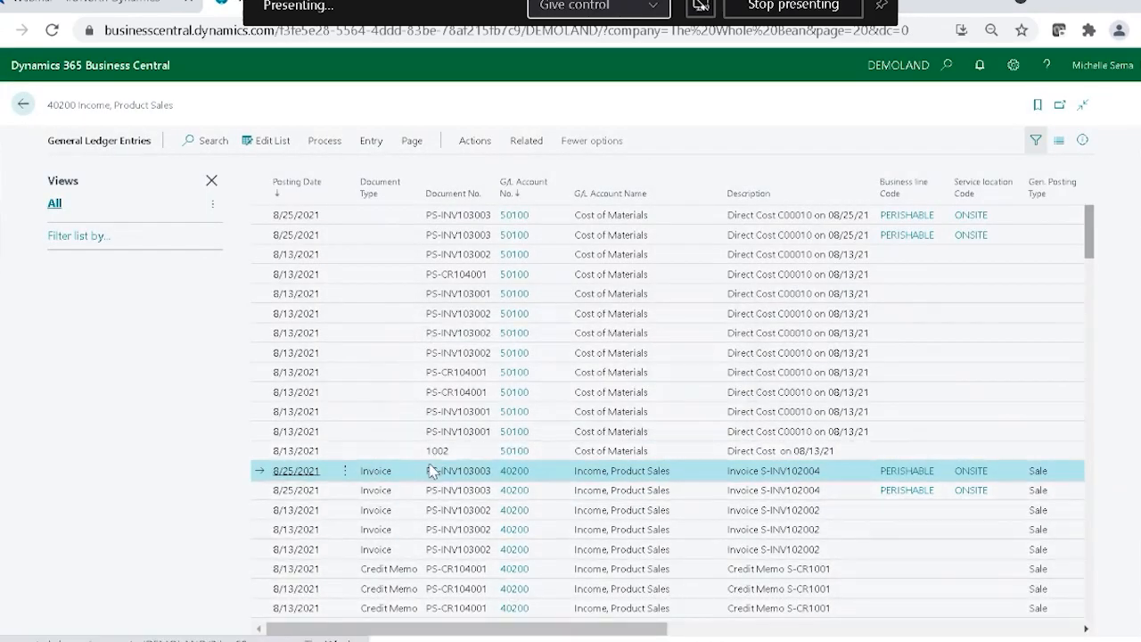
Run the Change to Food truck sale correction from the dimension correction history, set to run immediately, and acknowledge the notice.
click(371, 141)
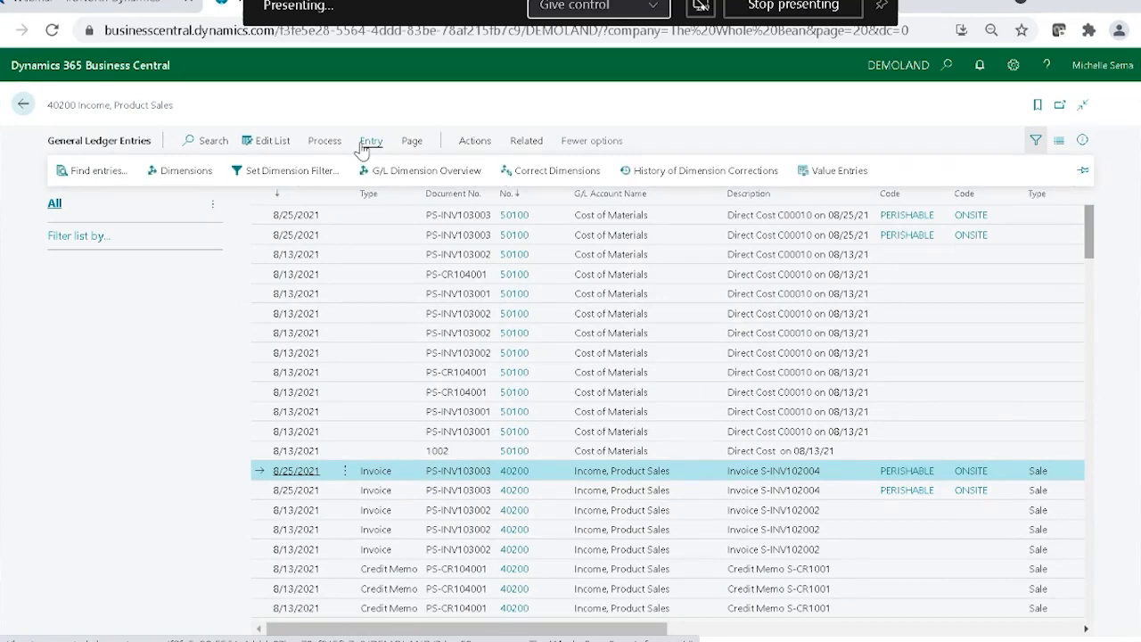
click(723, 176)
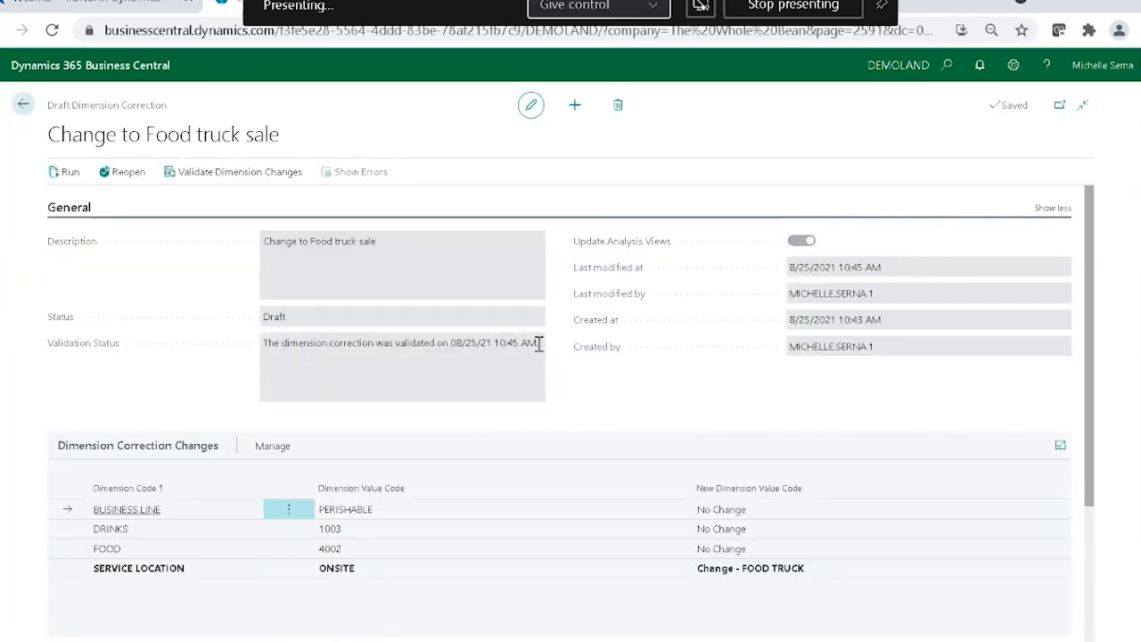
click(79, 174)
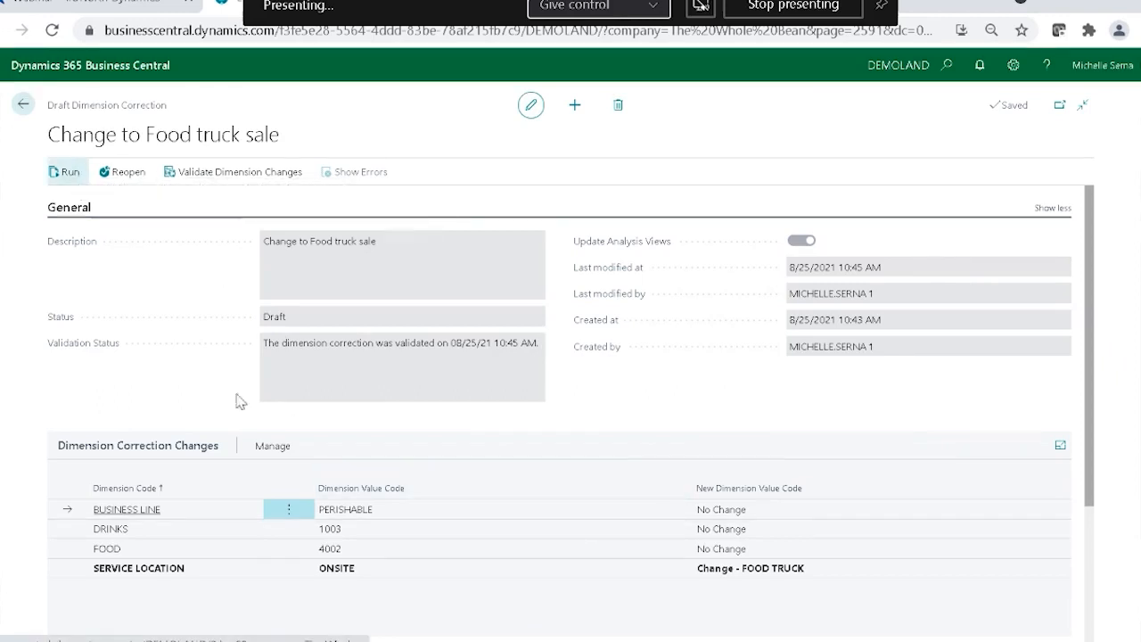
click(559, 269)
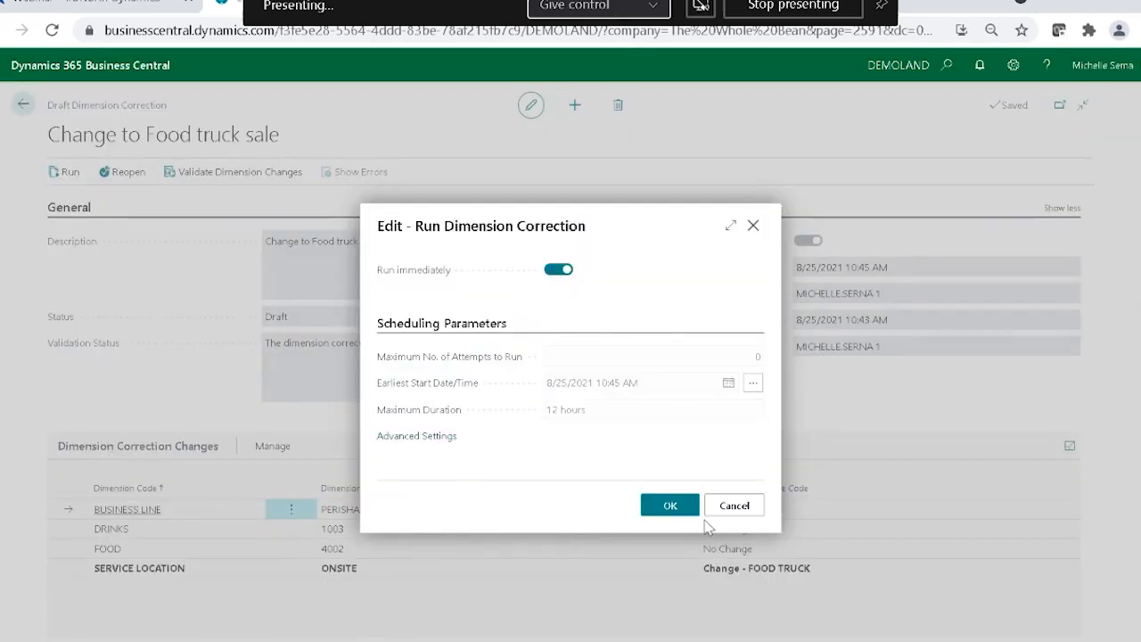
click(680, 515)
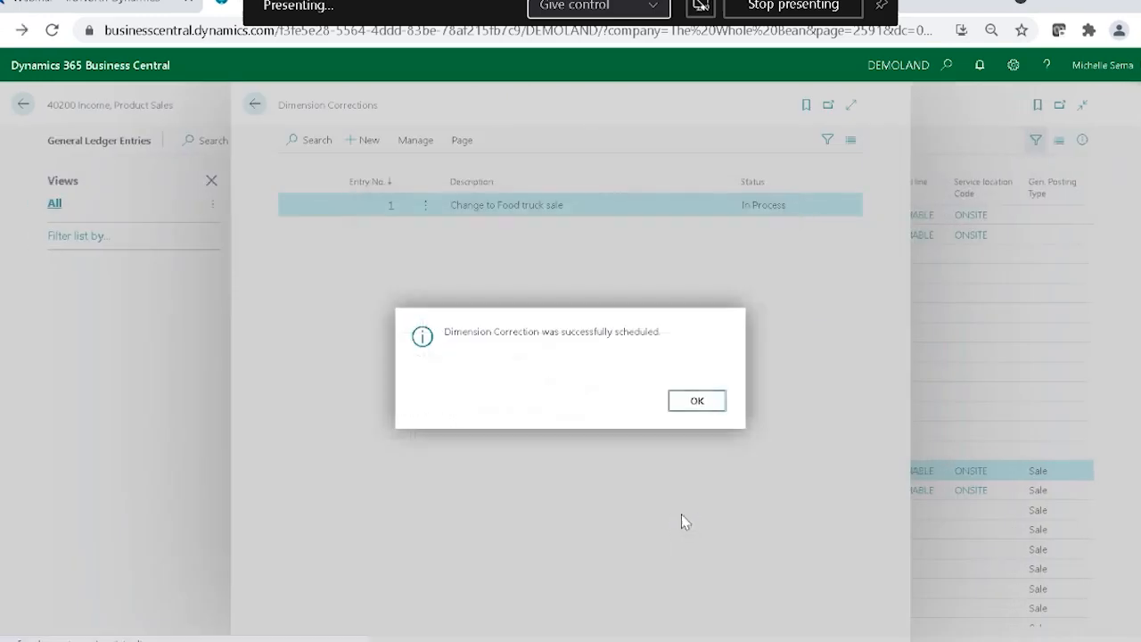
click(694, 400)
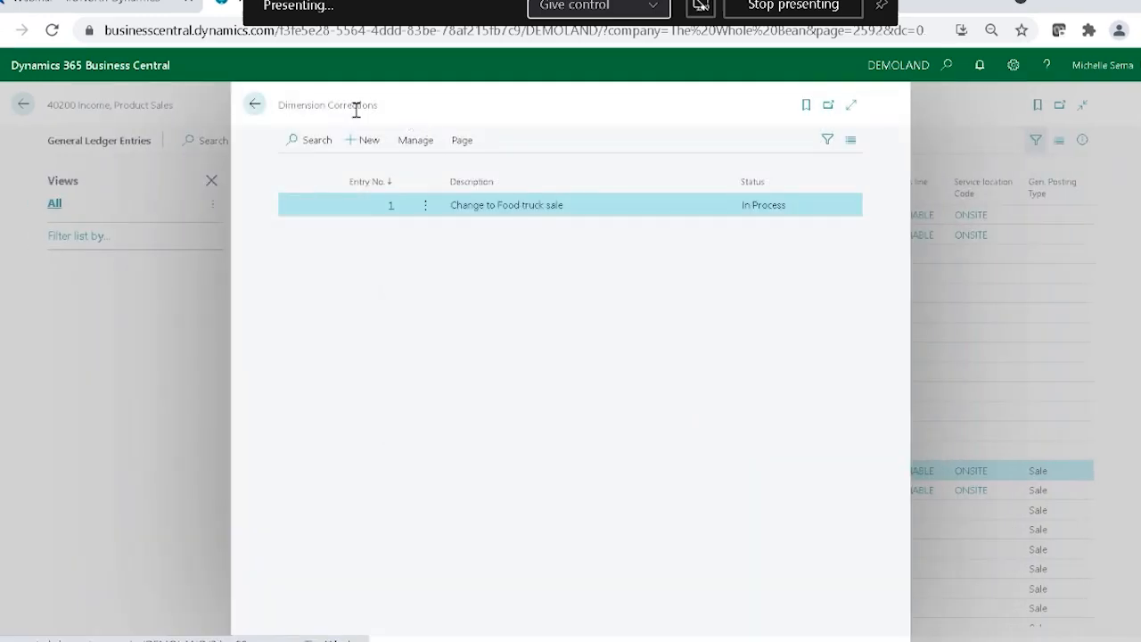
Return to the general ledger entries, reload them and check the service location codes on the two PS-INV103003 product sales entries.
click(255, 104)
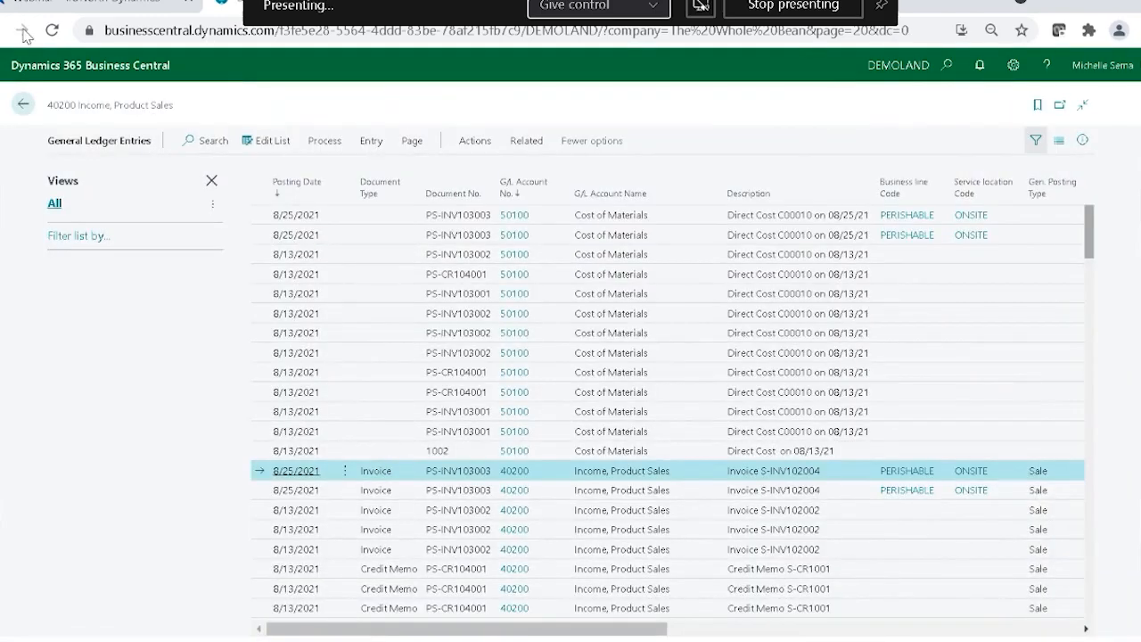
click(51, 31)
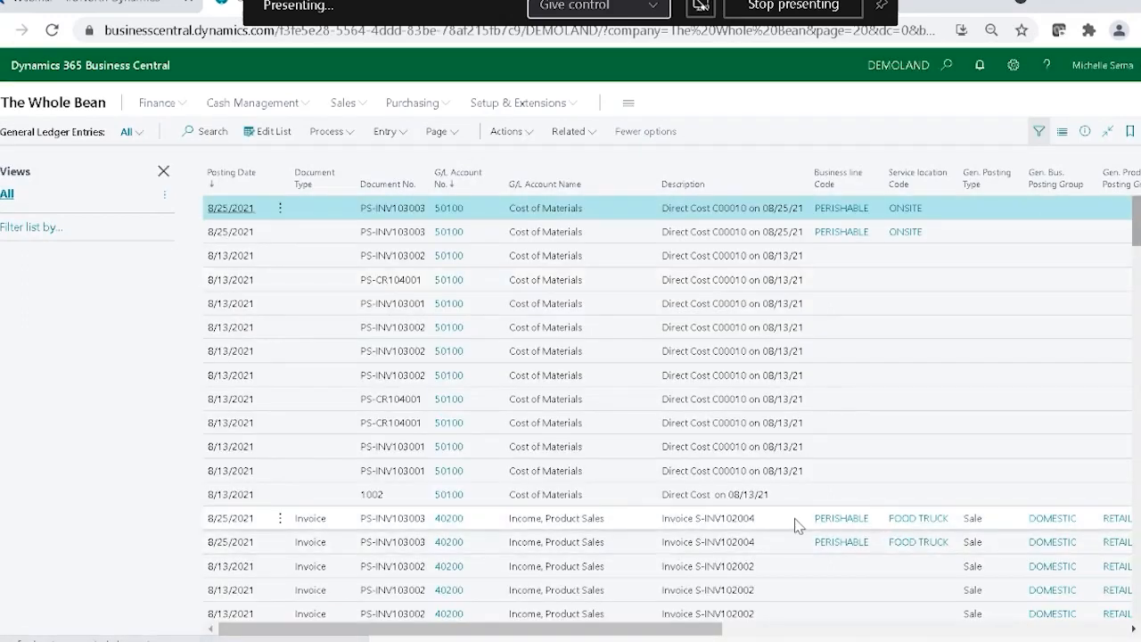
click(796, 522)
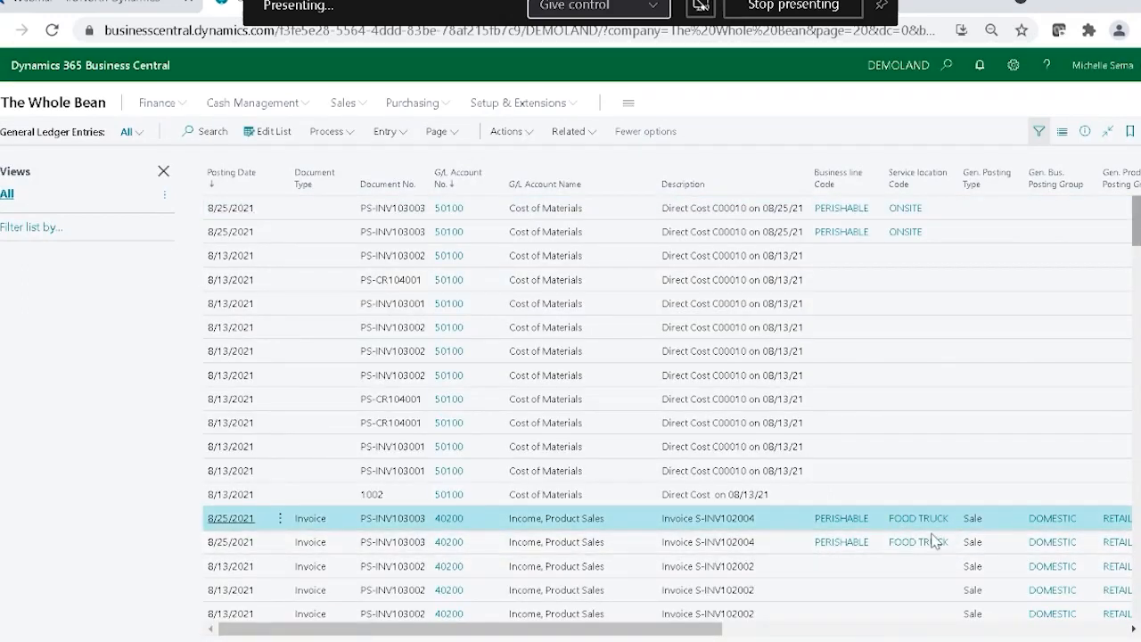
click(758, 546)
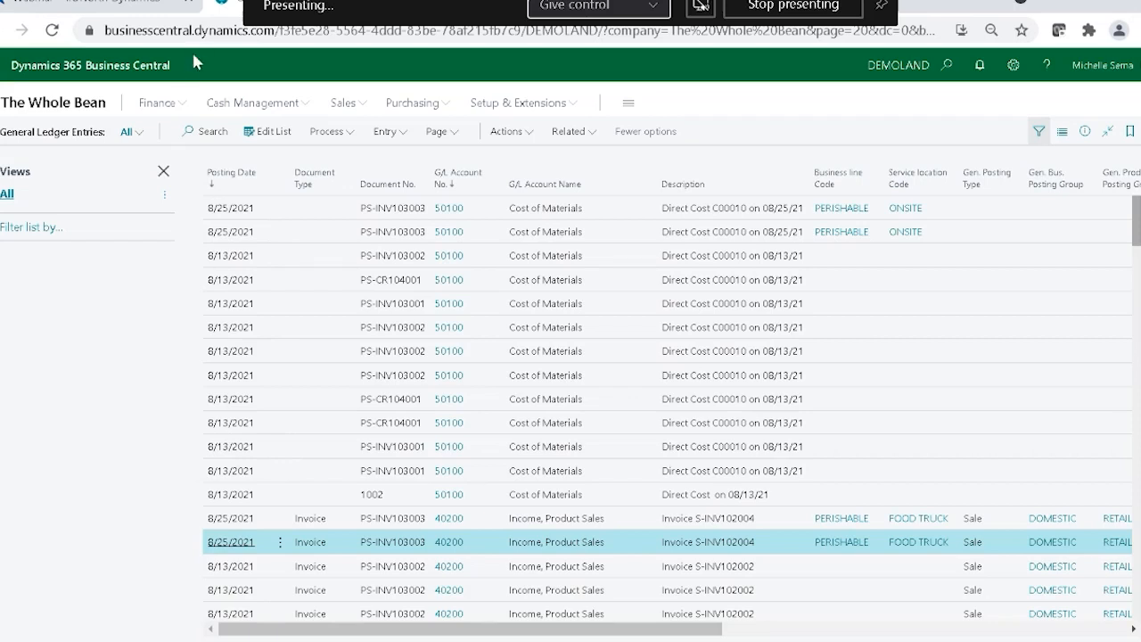
Open the Chart of Accounts from the finance area.
click(176, 107)
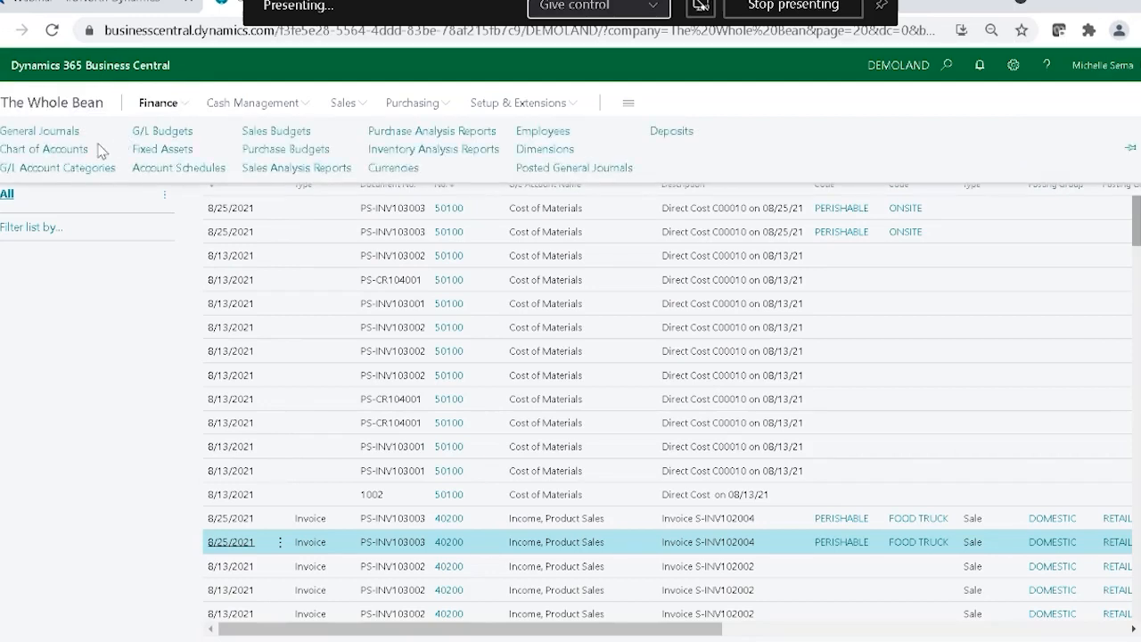
click(43, 148)
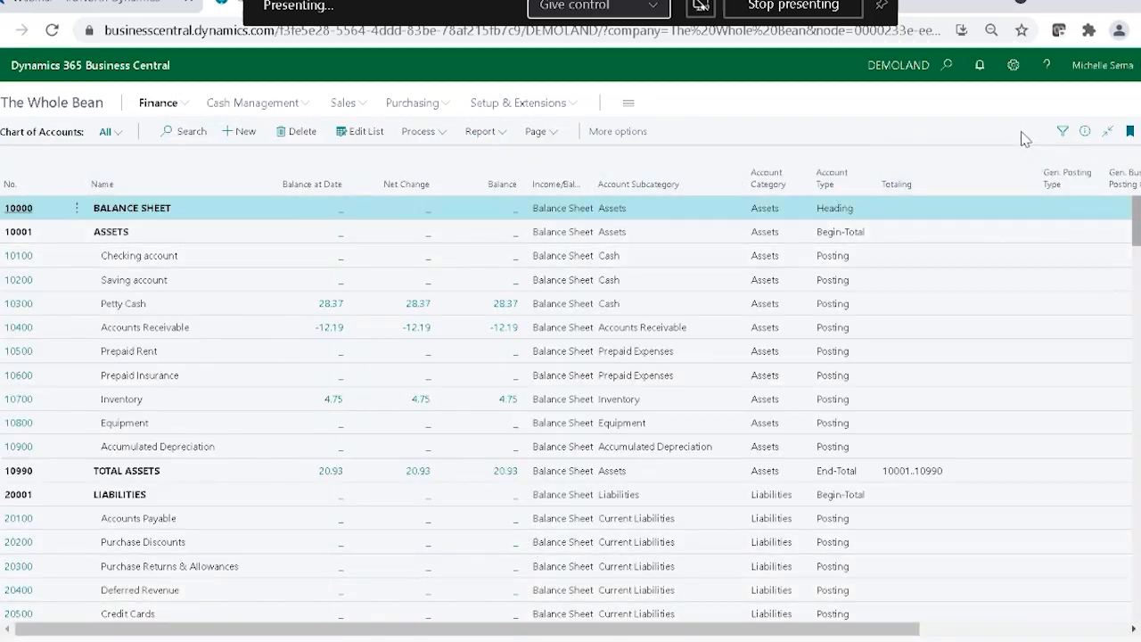
mouse_move(1015, 157)
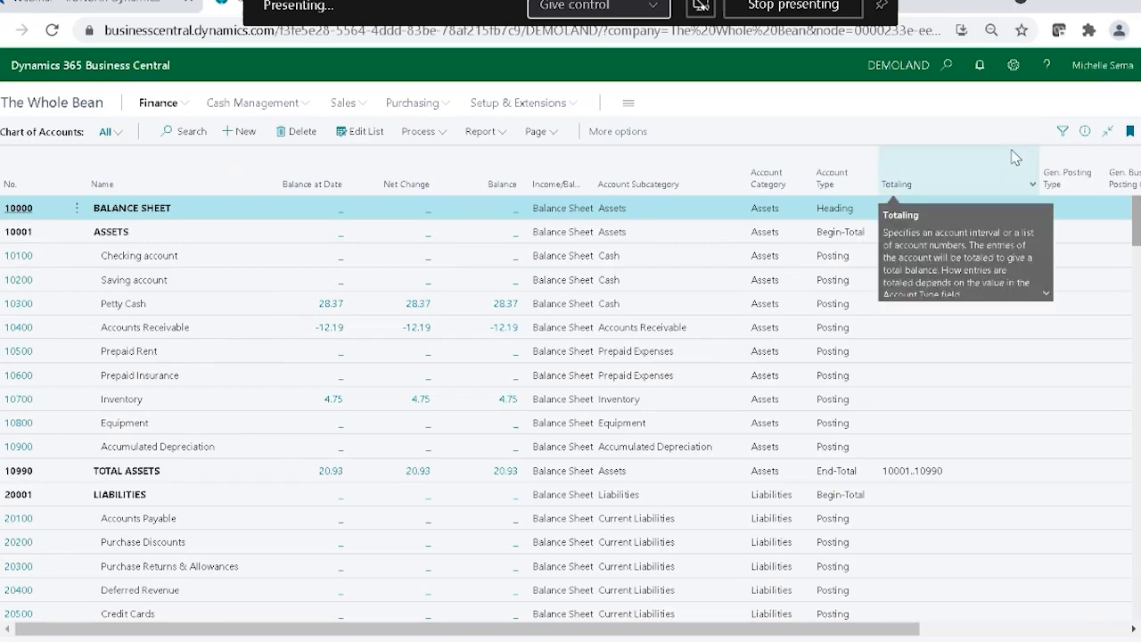